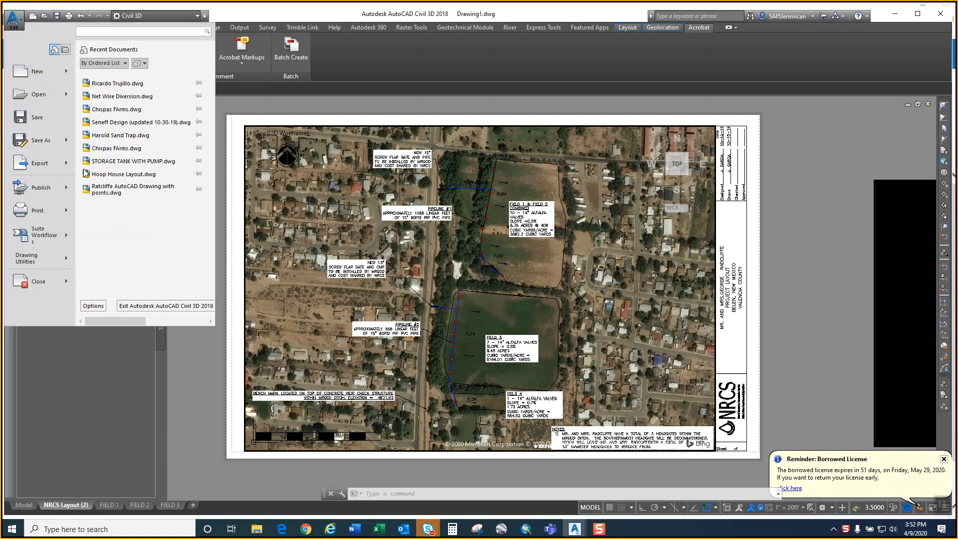
- Start saving the drawing under a new file type, AutoCAD Drawing Template (*.dwt)
left_click(51, 148)
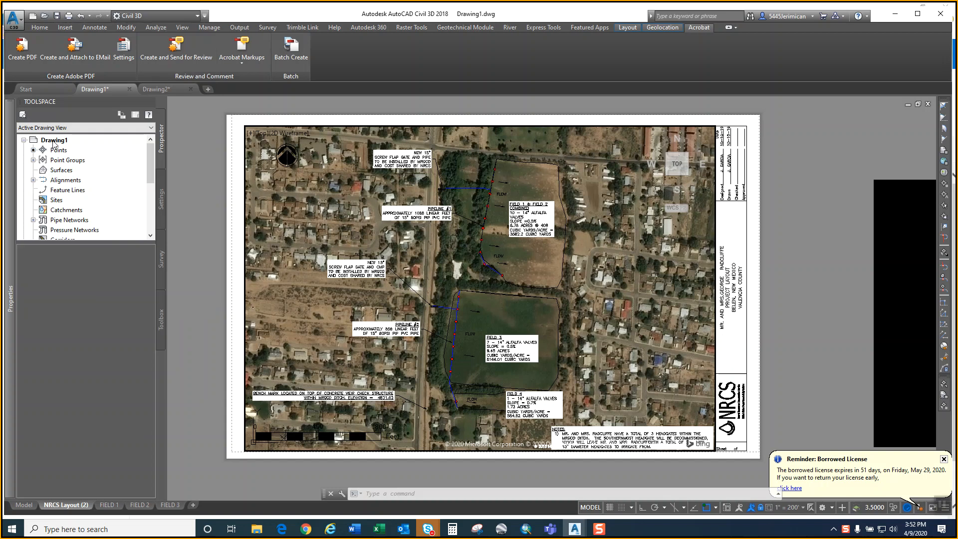
left_click(436, 352)
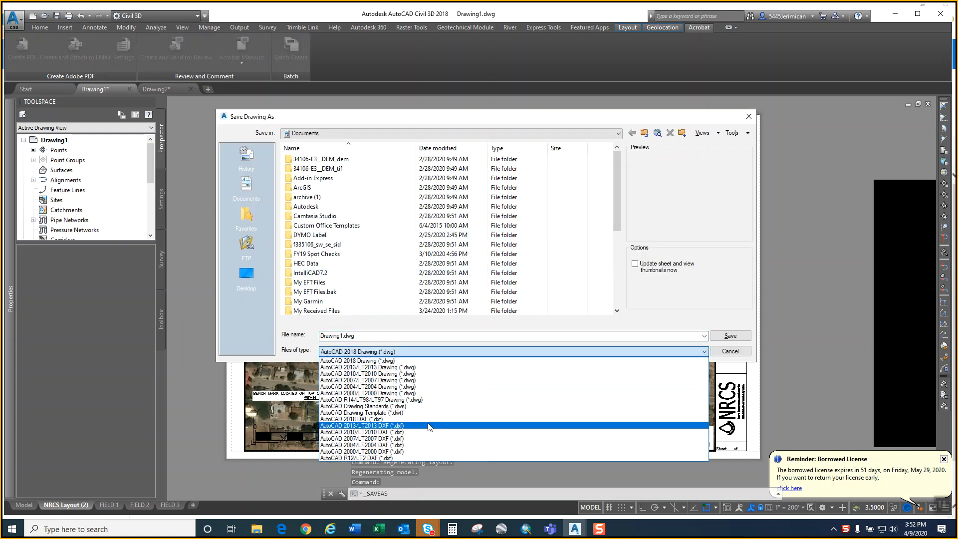
left_click(405, 413)
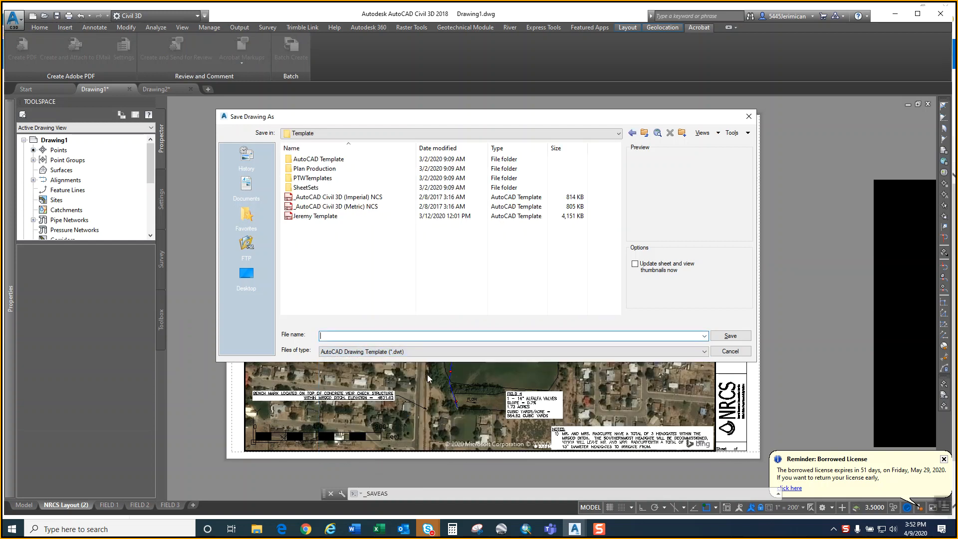
- Save over the existing personal template file in the Template folder and confirm its replacement
left_click(318, 216)
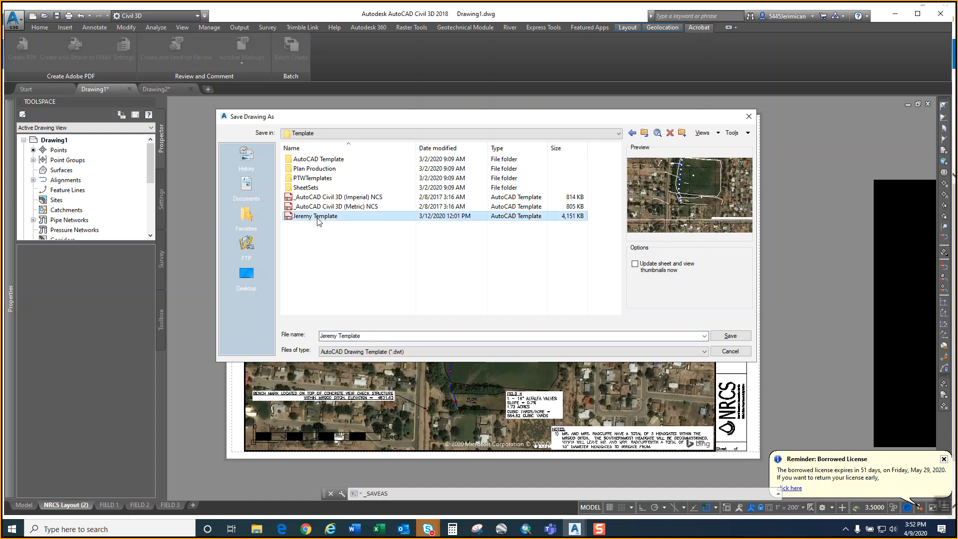
left_click(321, 337)
left_click(349, 217)
mouse_move(478, 120)
left_mouse_down()
mouse_move(487, 122)
mouse_move(263, 18)
left_mouse_up()
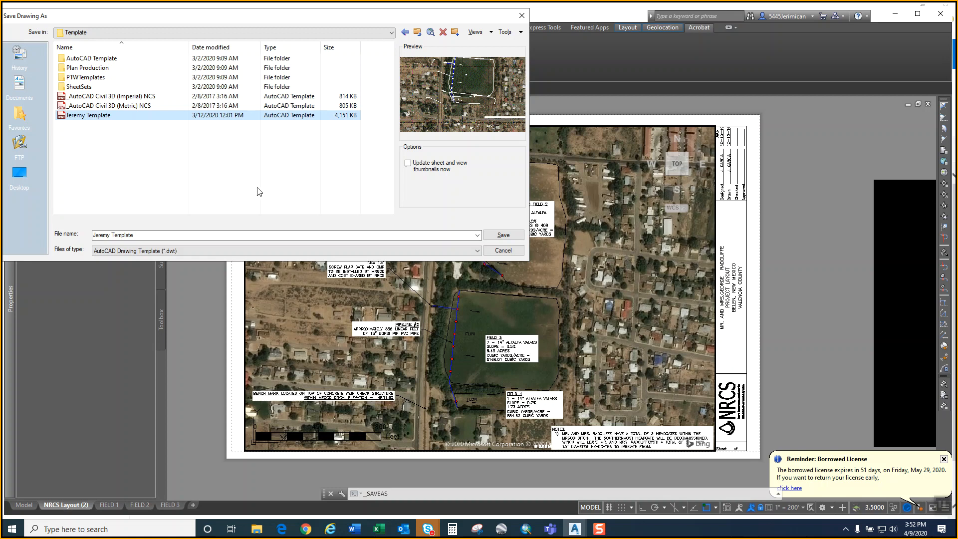
left_click_drag(269, 22, 348, 38)
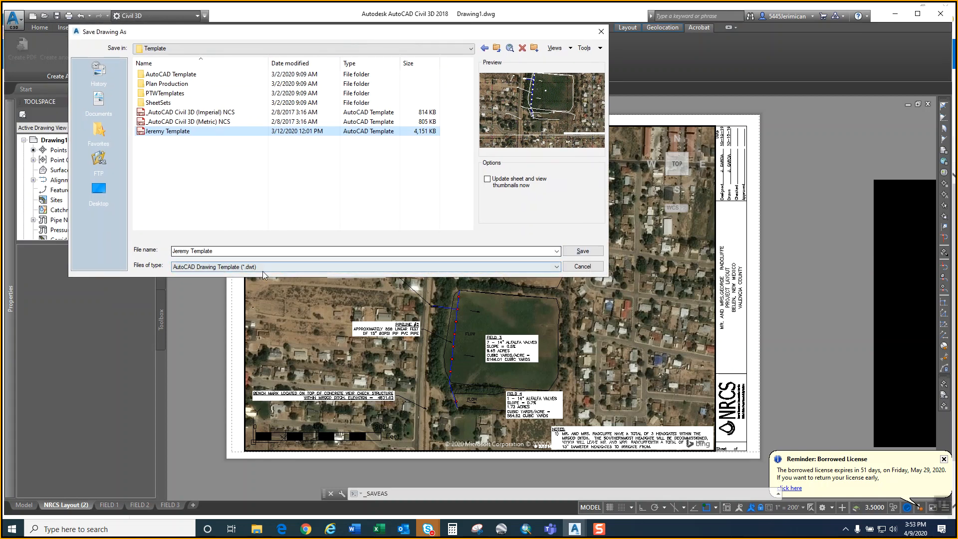
left_click(581, 250)
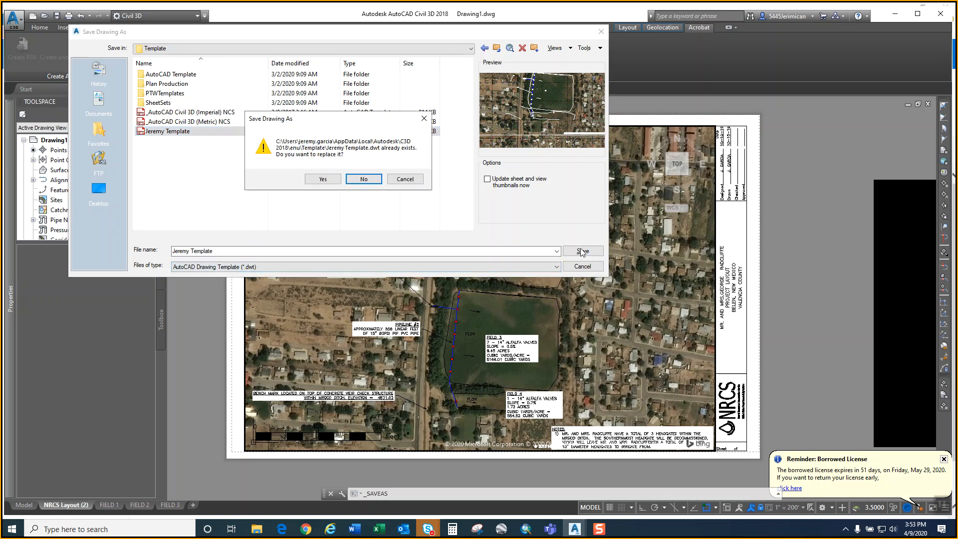
left_click(322, 179)
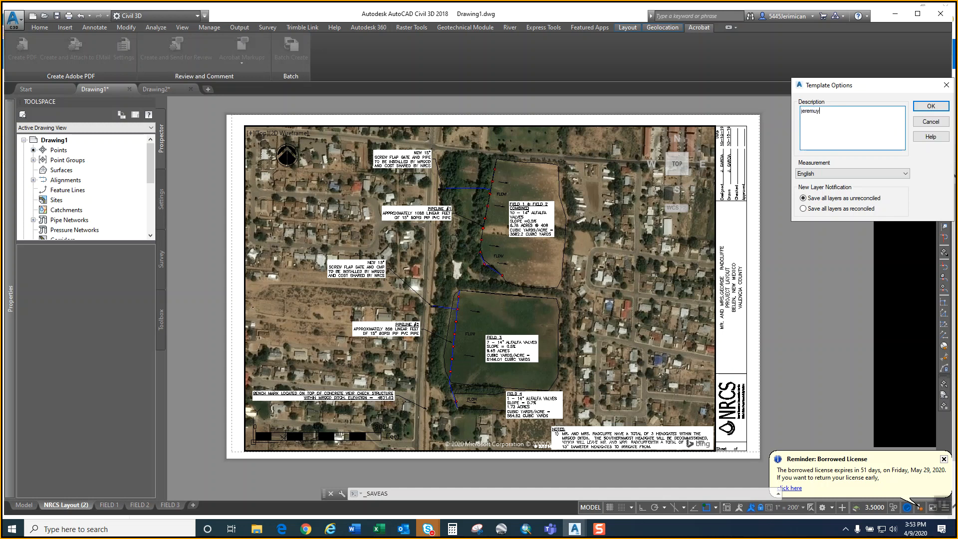
- Enter the template owner's first name as the description and accept the template options
key("BackSpace")
type("y")
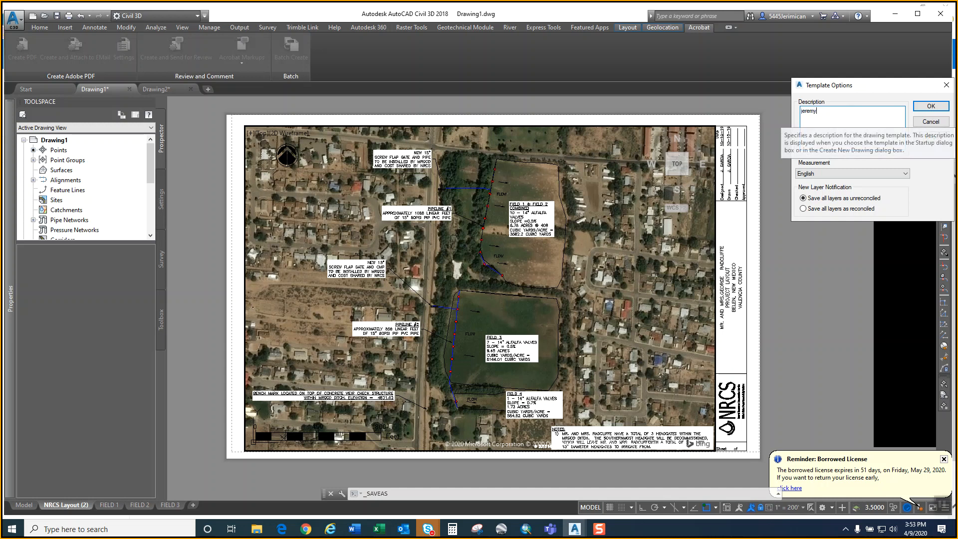
left_click(917, 106)
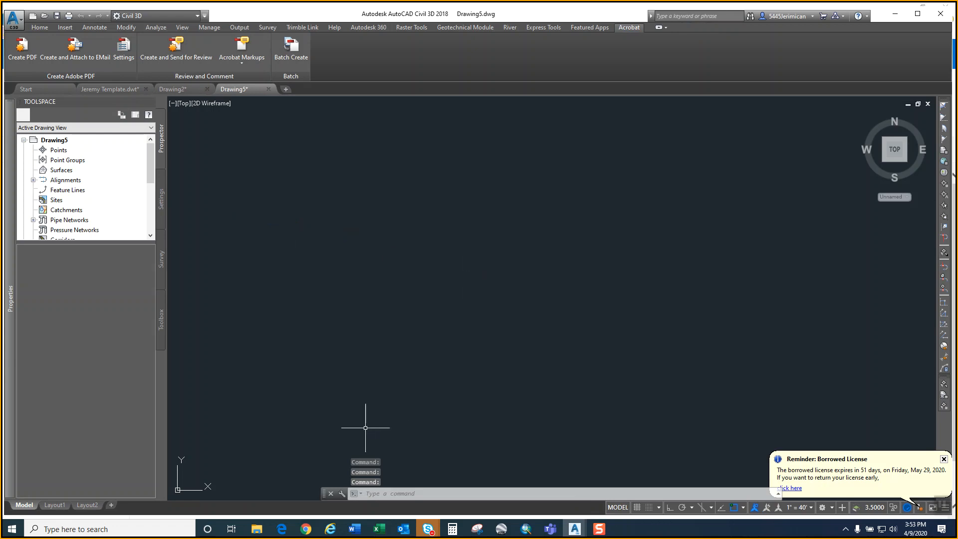
- Check Layout1 and Layout2 of the new drawing and compare them with the saved template's layout
left_click(60, 503)
left_click(87, 505)
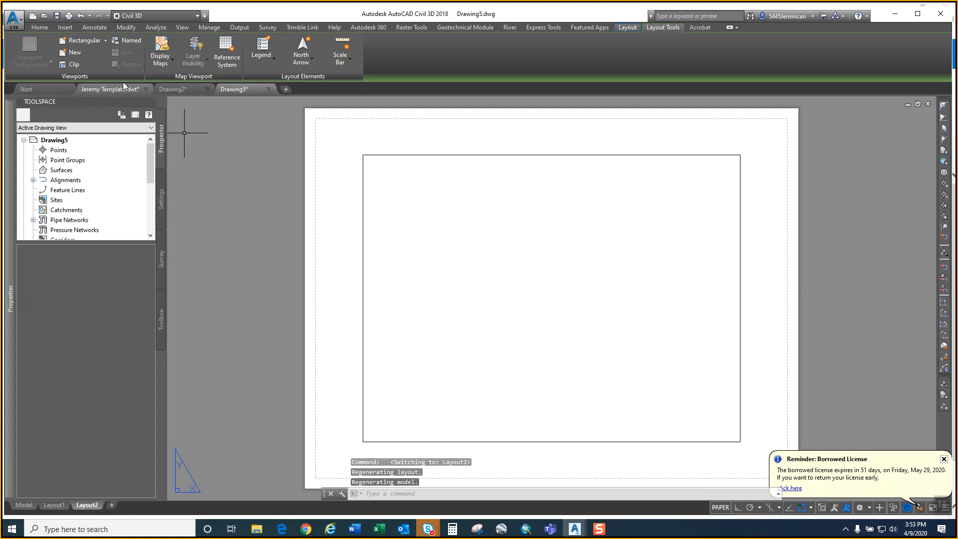
left_click(104, 88)
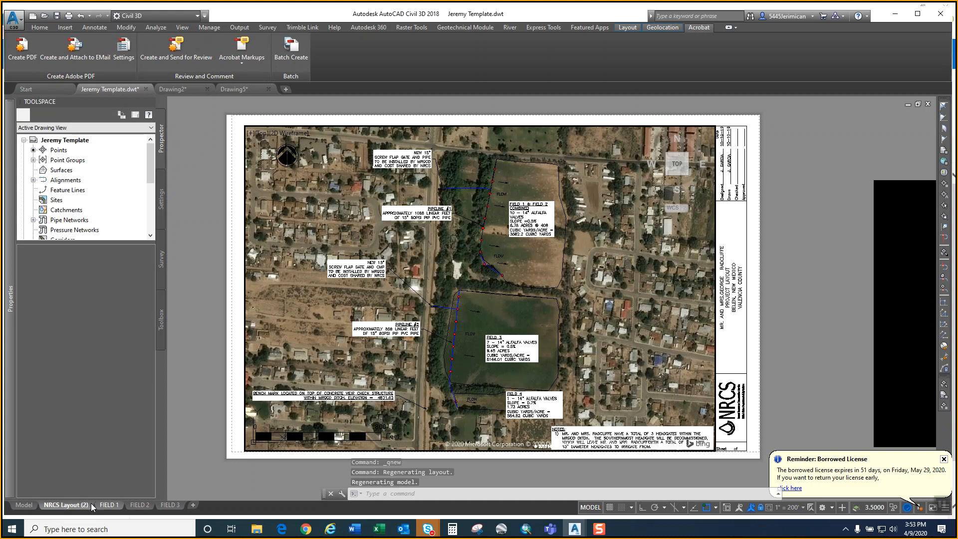
- Close Drawing2 without saving its changes
left_click(176, 89)
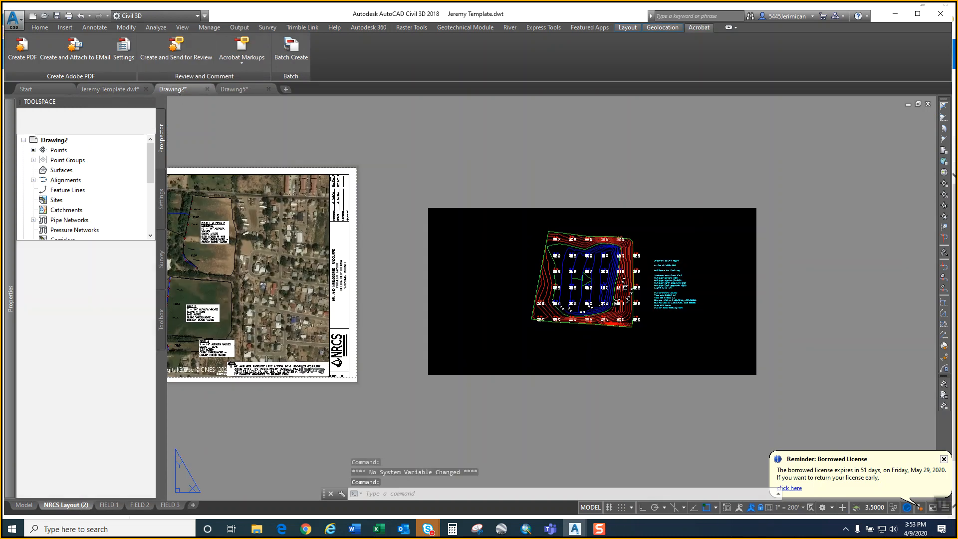
left_click(206, 89)
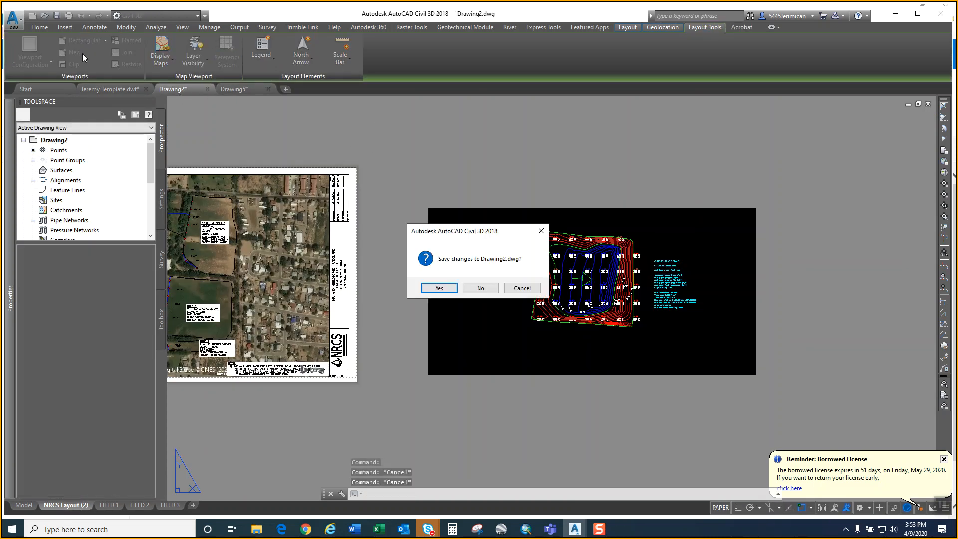
left_click(467, 289)
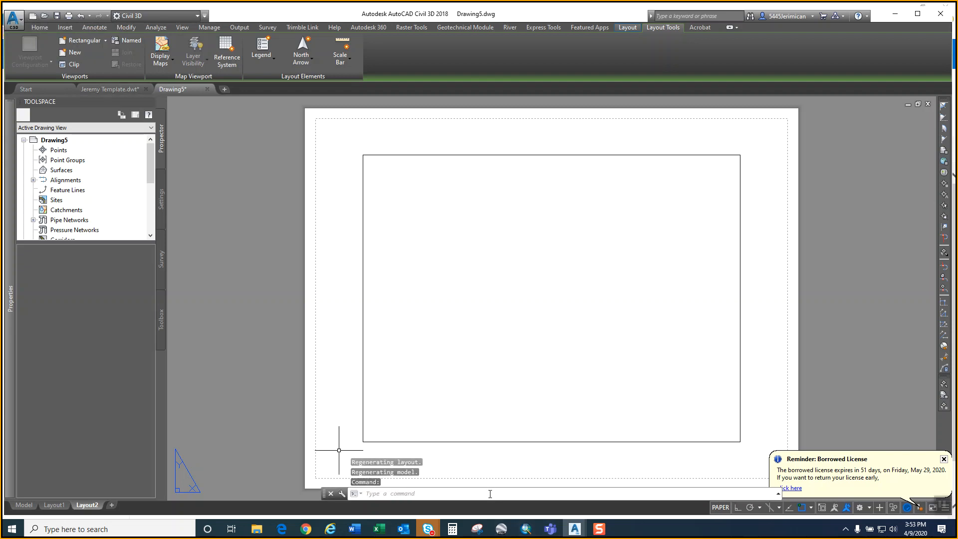
- Open the program options and expand the Default Template File Name for QNEW under Template Settings
right_click(489, 494)
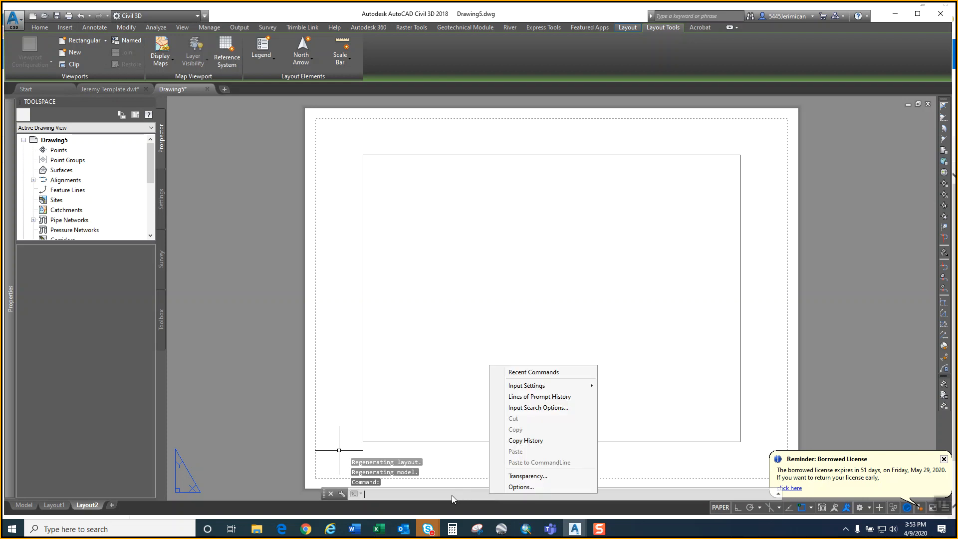
left_click(535, 487)
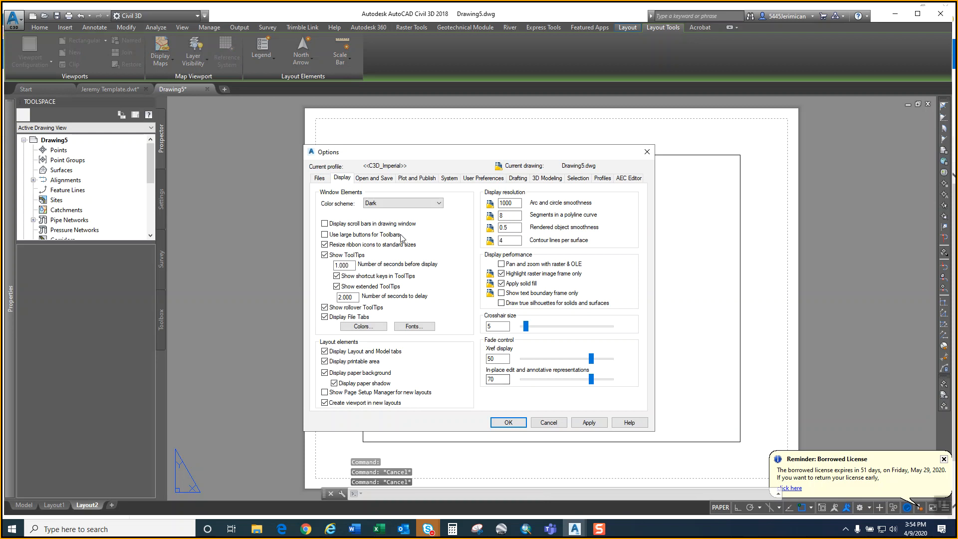
left_click(324, 178)
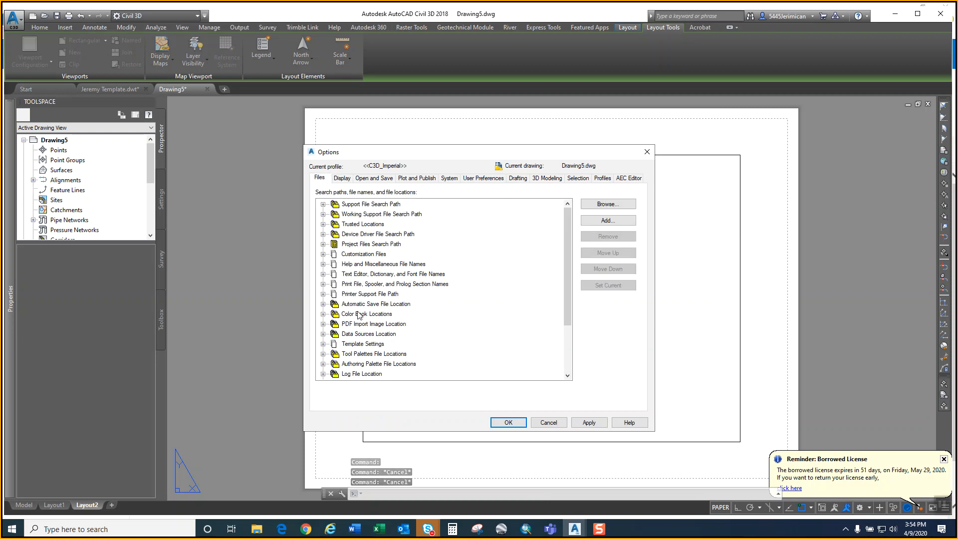
left_click(324, 344)
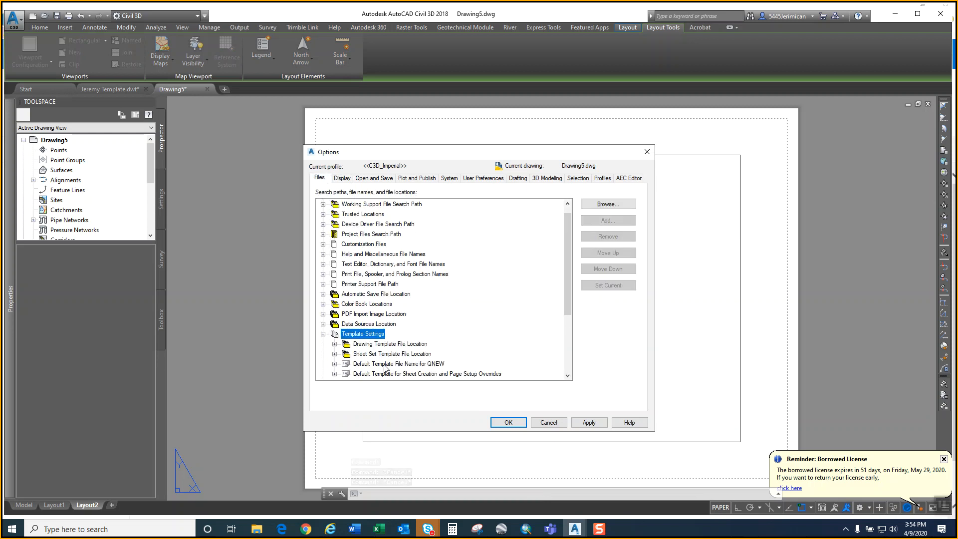
left_click(335, 364)
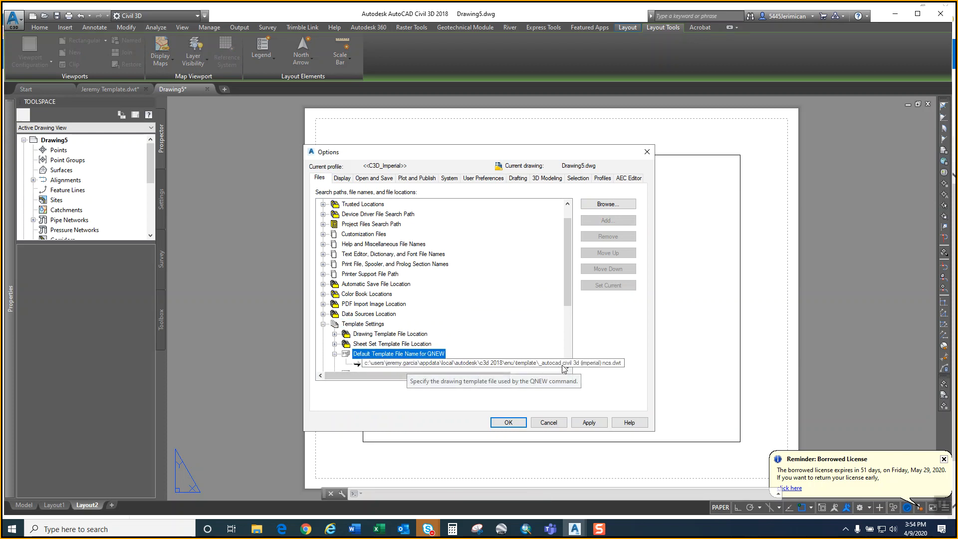
- Set the default QNEW template to the saved personal template file and apply the options
double_click(510, 366)
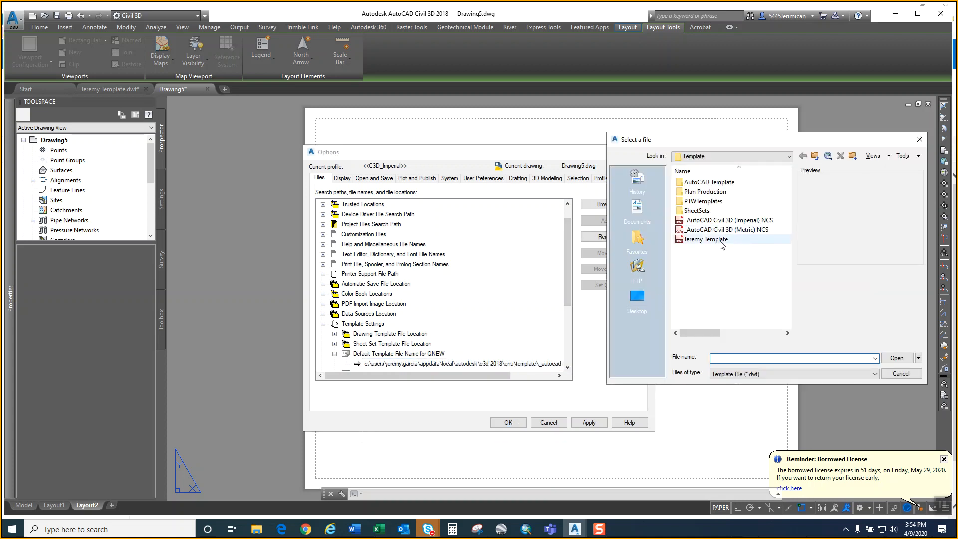
left_click(721, 240)
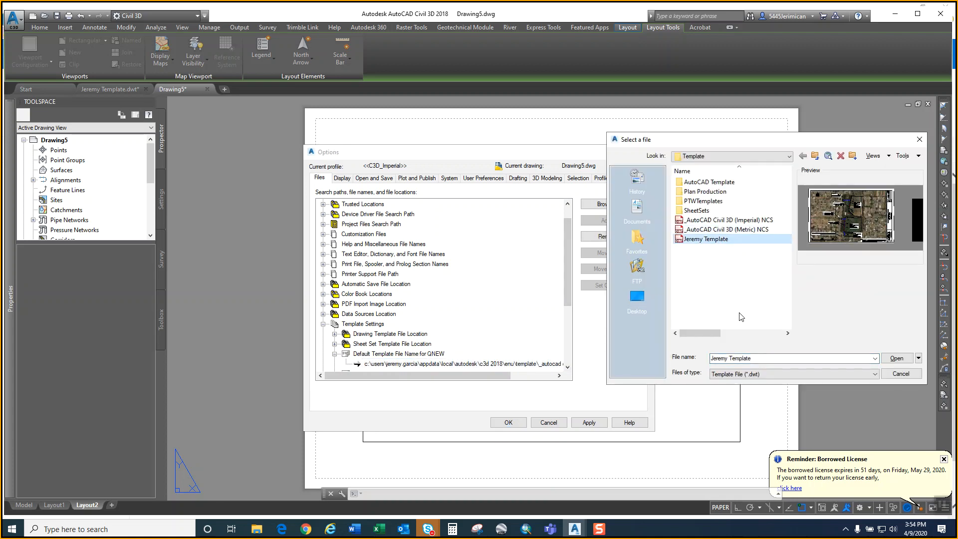
left_click(898, 359)
left_click(589, 422)
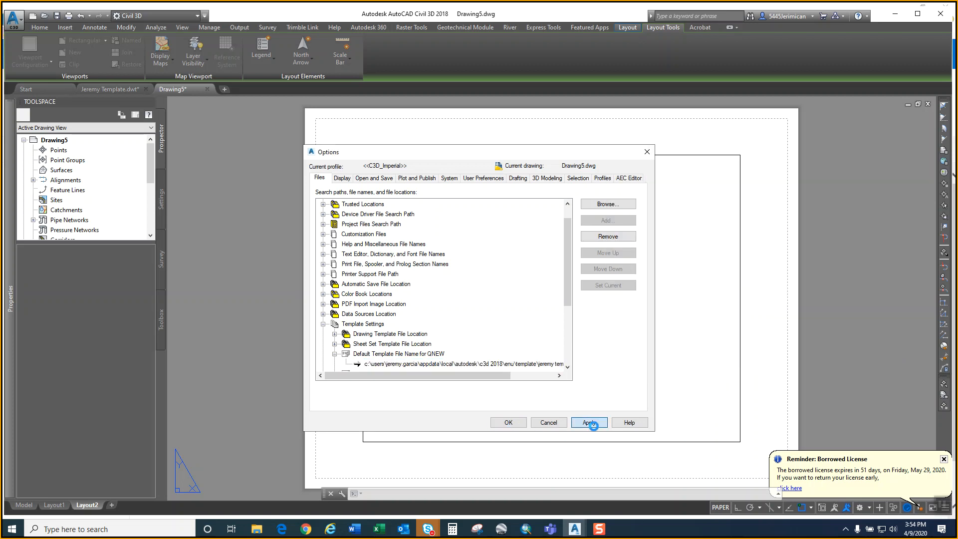
left_click(508, 422)
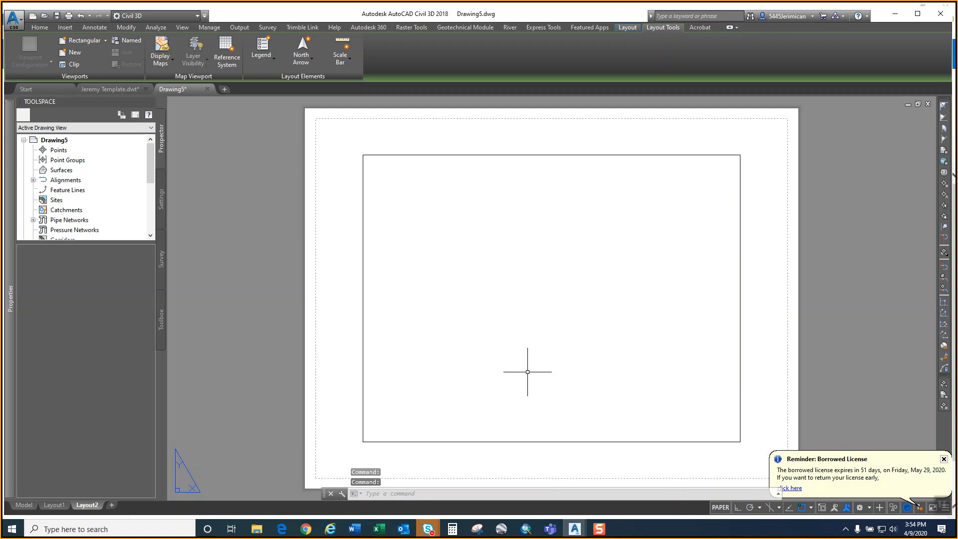
- Create a new drawing from the default template, entering and leaving model space in its layout viewport
left_click(33, 16)
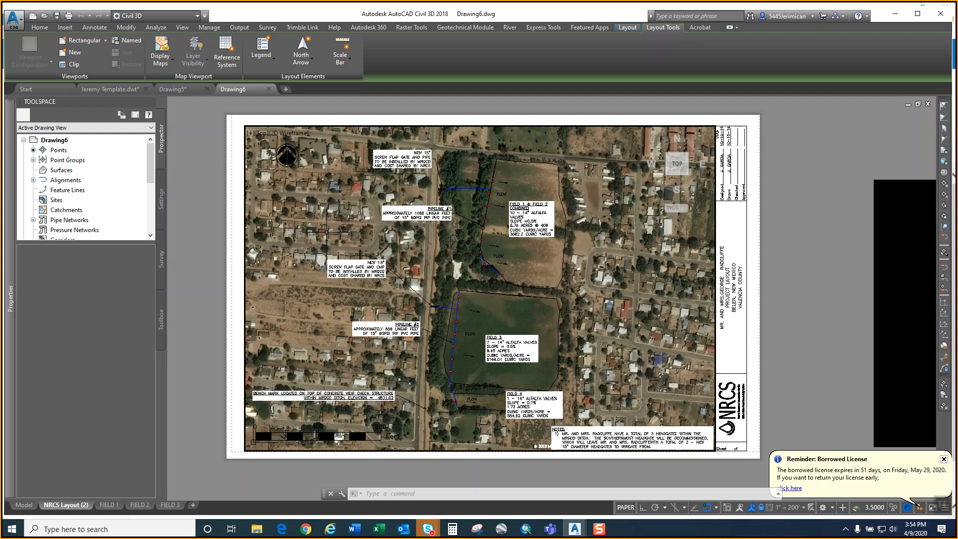
double_click(325, 232)
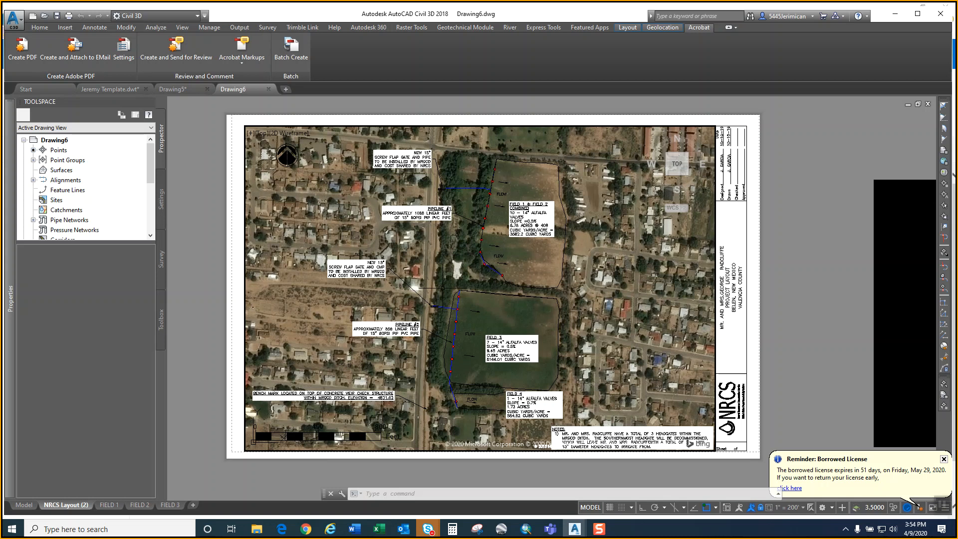
double_click(234, 187)
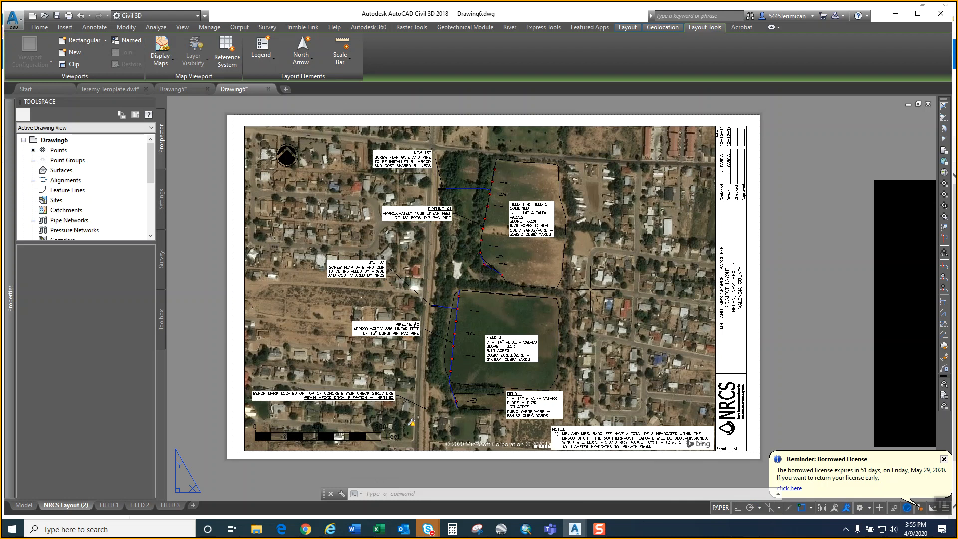
- Unlock the NRCS Layout (2) viewport, zoom its map out around the fields, and return to paper space
double_click(592, 295)
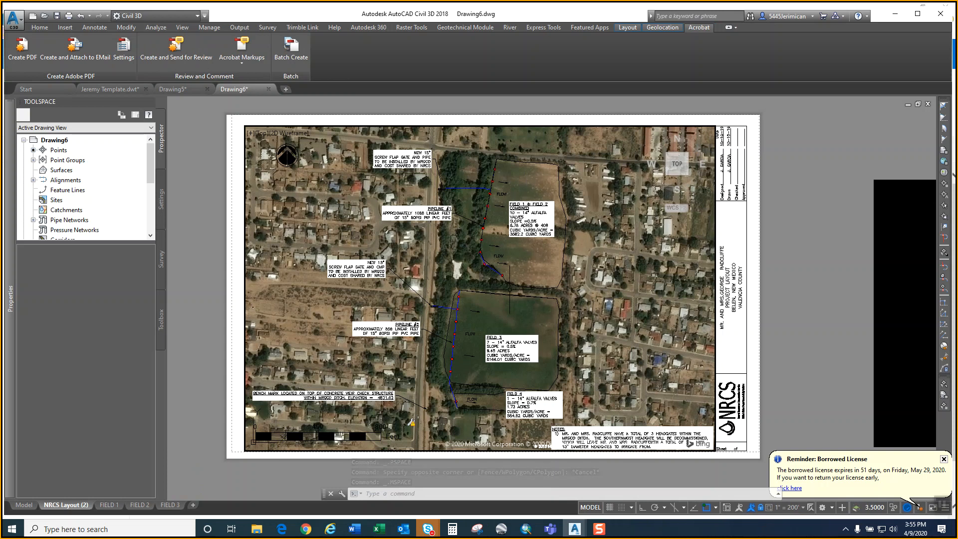
left_click(549, 130)
left_click(549, 131)
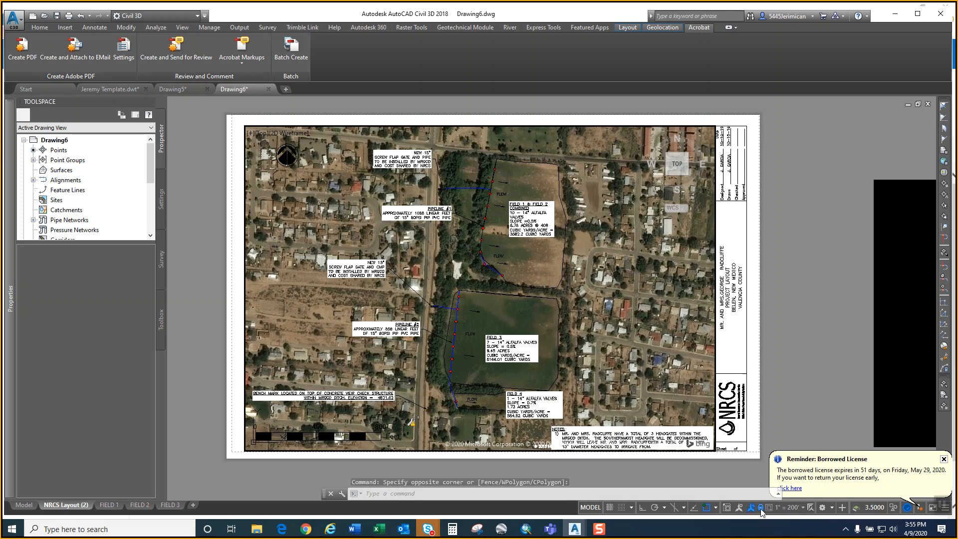
scroll(643, 302, "down", 5)
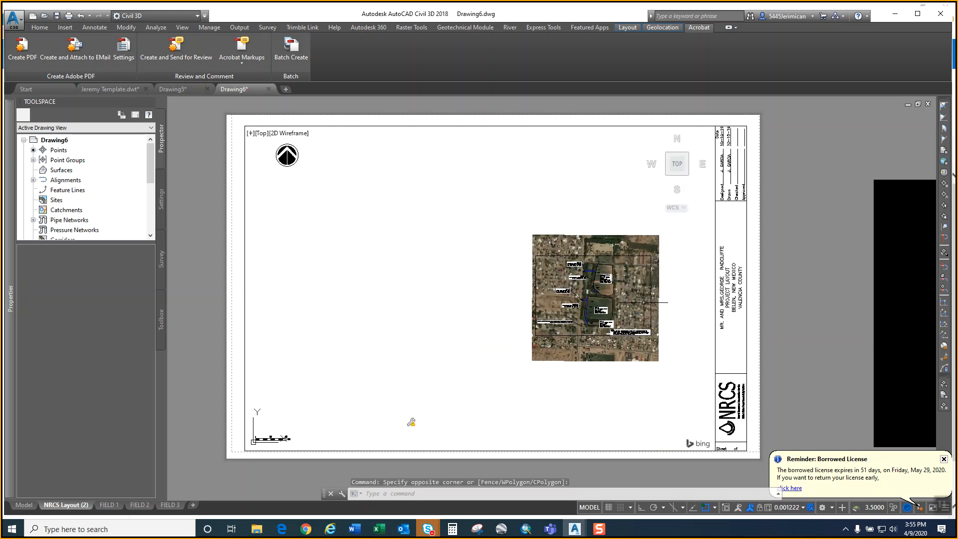
middle_click_drag(643, 302, 545, 302)
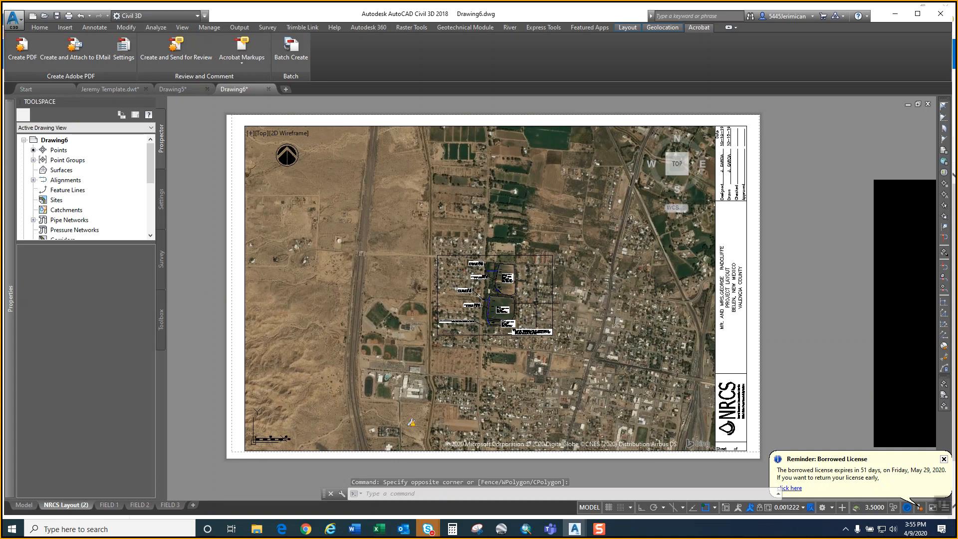
scroll(536, 302, "up", 2)
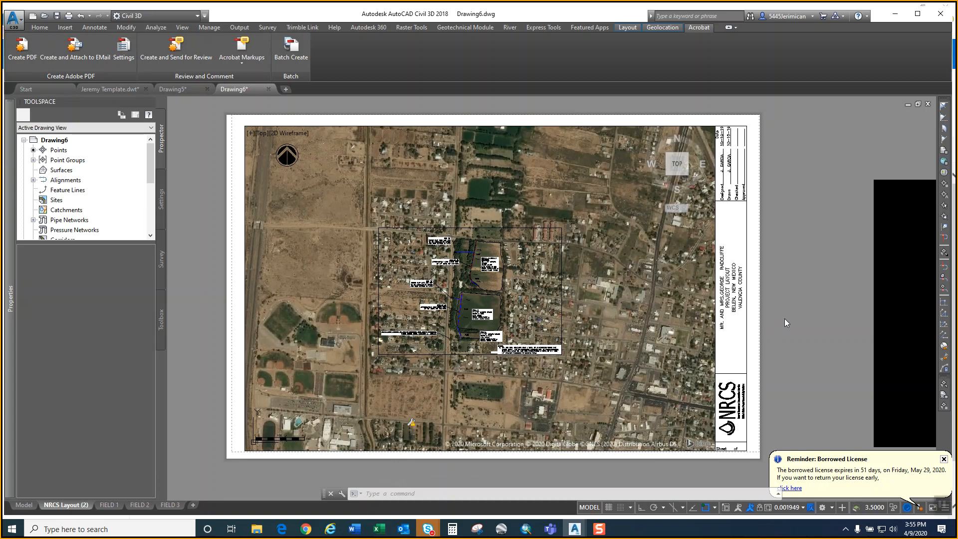
double_click(784, 319)
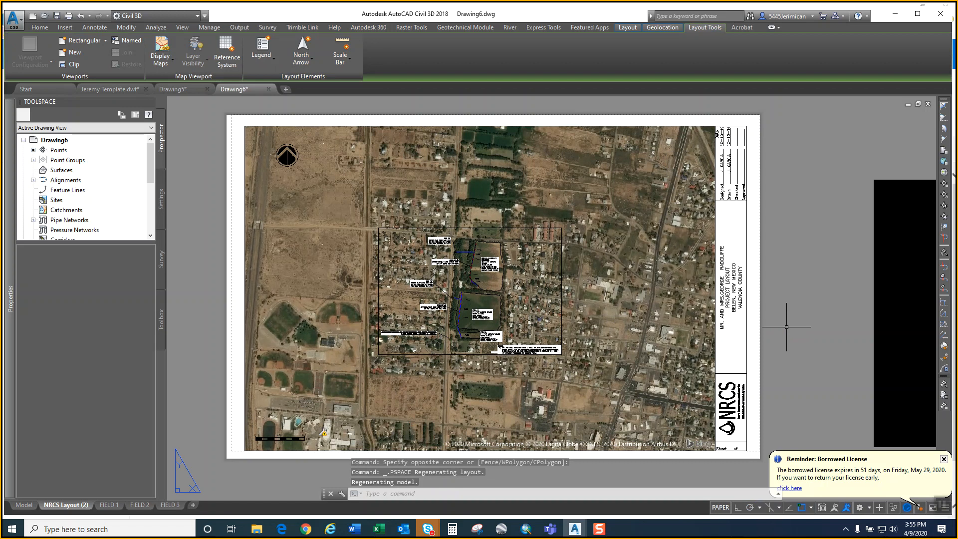
- Switch the layout from paper space back into the viewport's model space
scroll(780, 331, "down", 1)
scroll(774, 336, "up", 1)
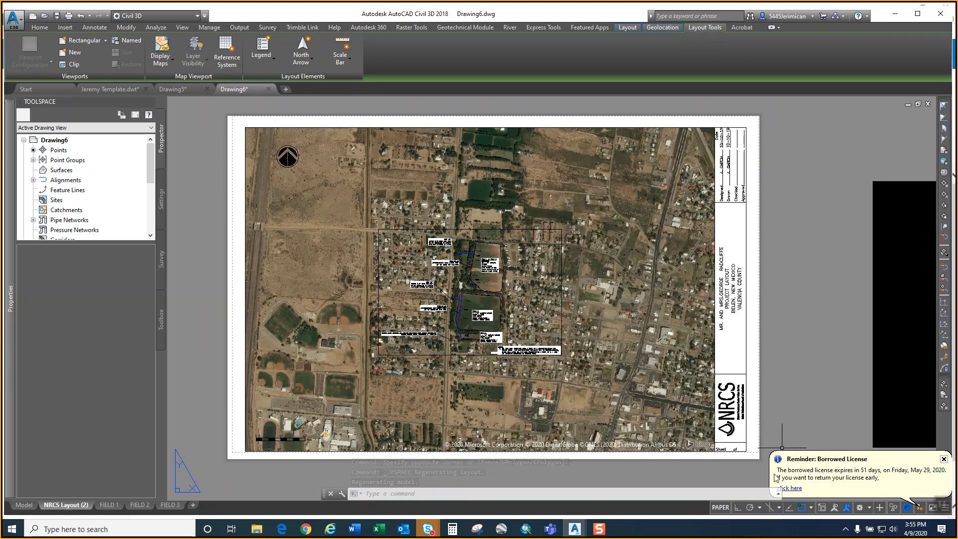
left_click(721, 507)
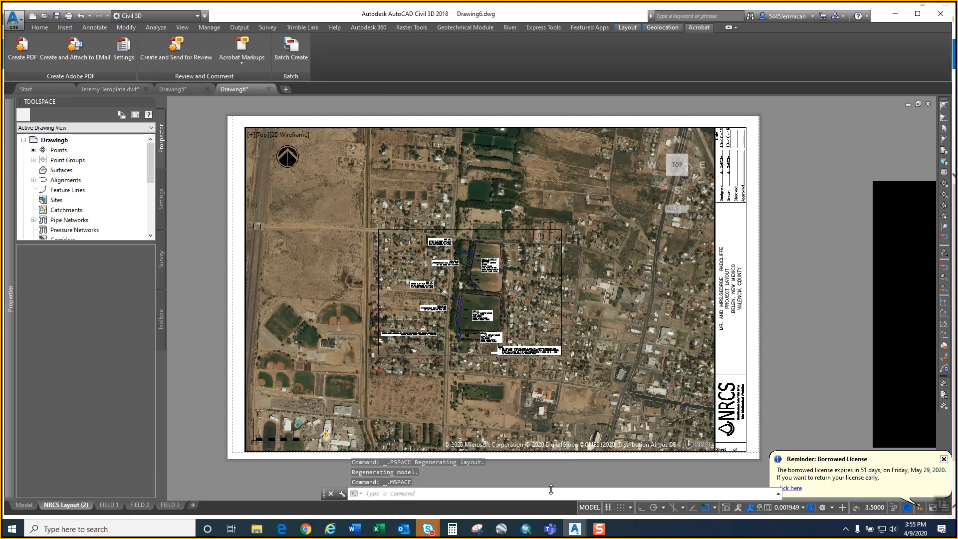
- Zoom the viewport's map farther out around the fields, and toggle between model and paper space, ending in paper space
scroll(564, 449, "down", 2)
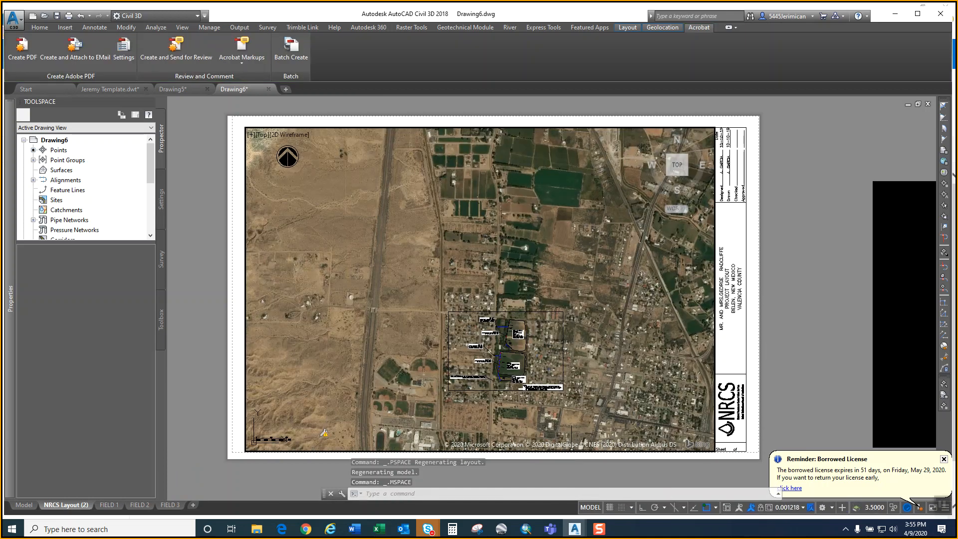
double_click(619, 479)
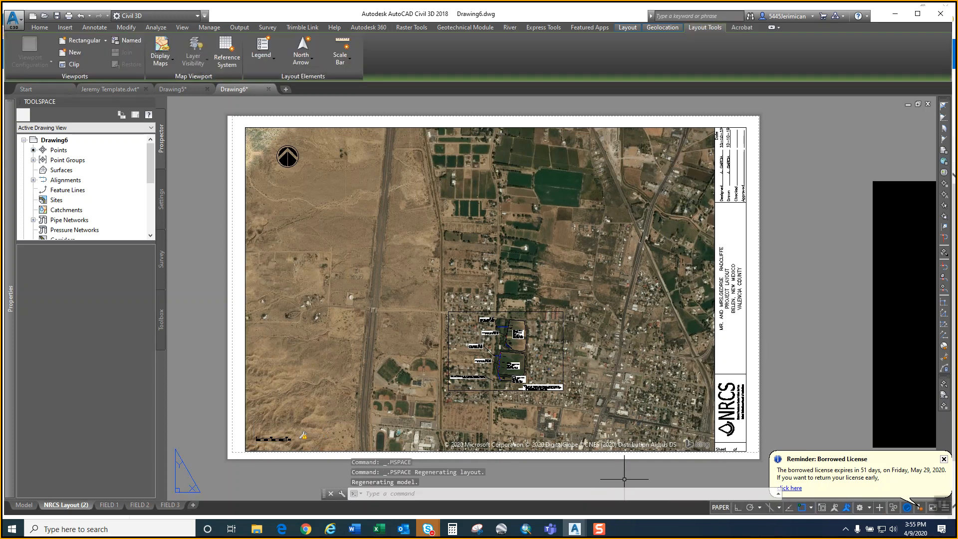
left_click(722, 507)
left_click(599, 506)
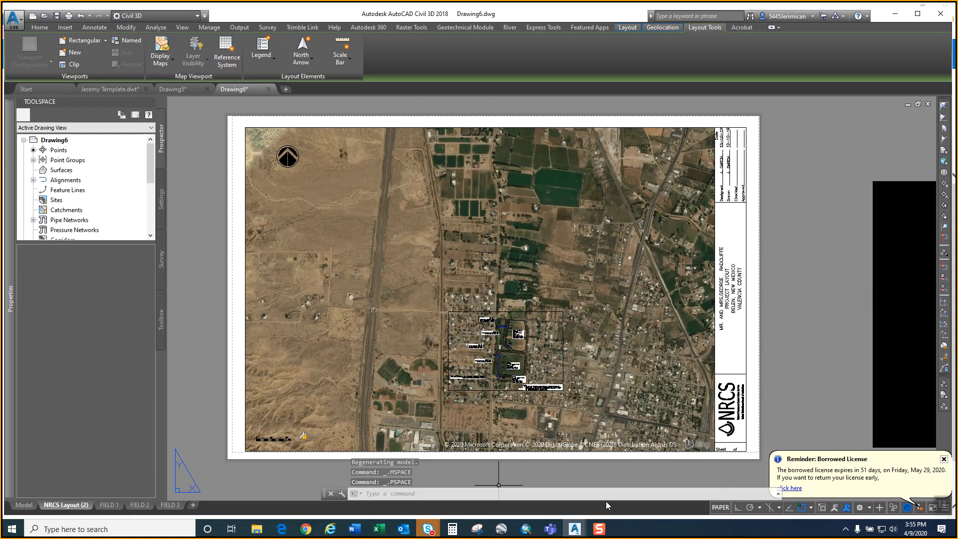
- Zoom out and recentre the whole layout sheet in paper space, and re-enter the viewport's model space
scroll(601, 452, "down", 4)
scroll(554, 407, "up", 2)
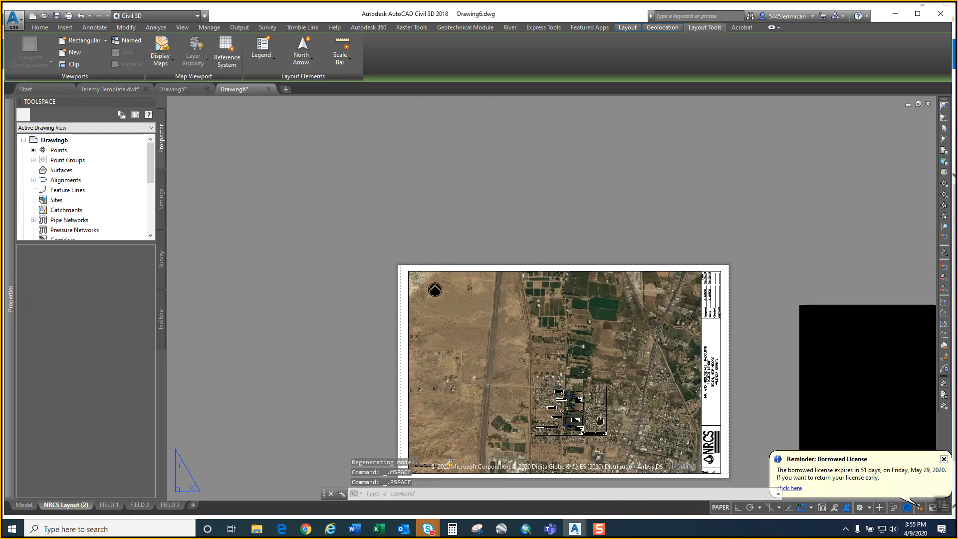
middle_click_drag(599, 420, 534, 326)
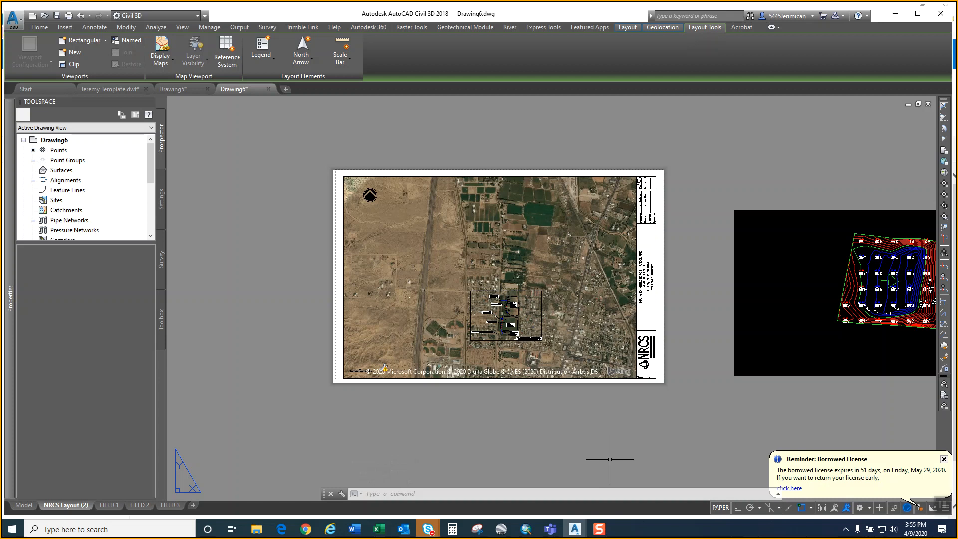
left_click(719, 506)
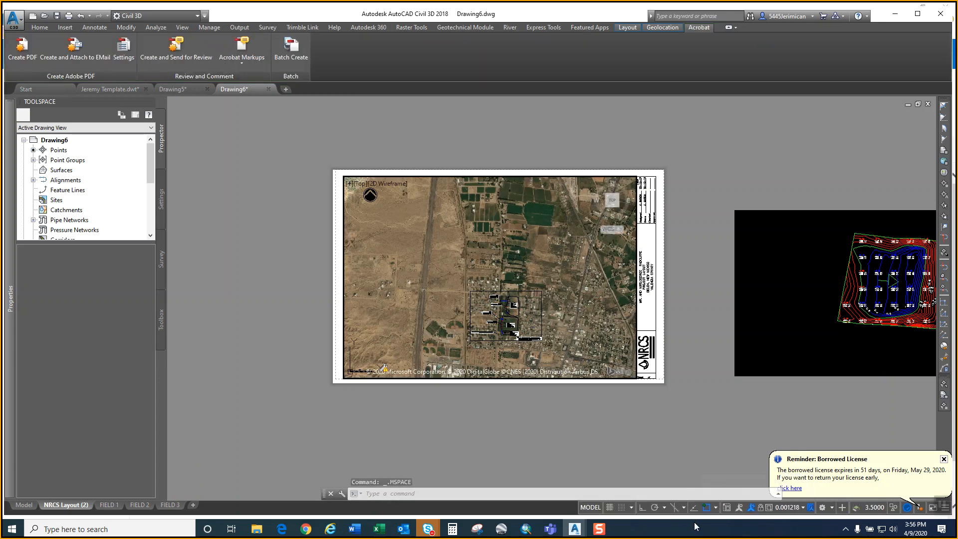
left_click(591, 508)
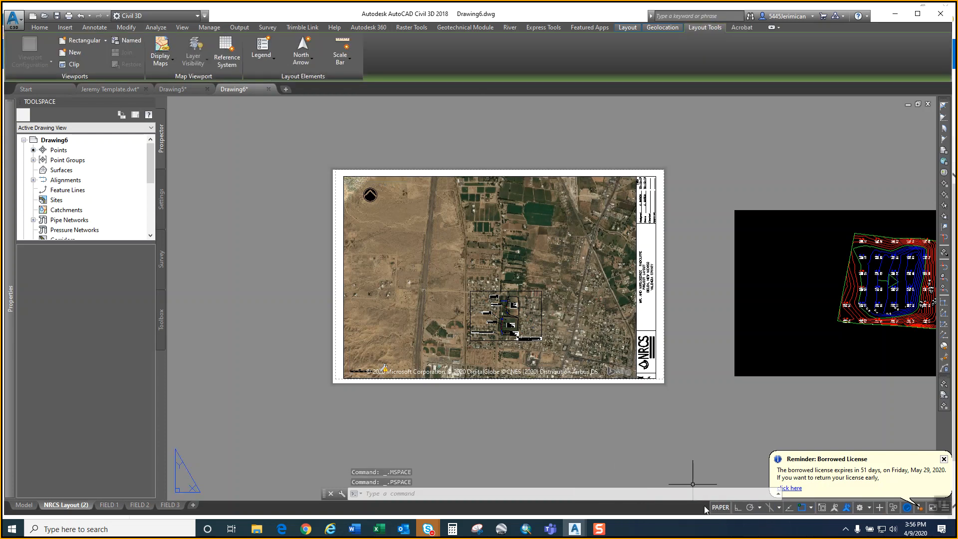
left_click(720, 507)
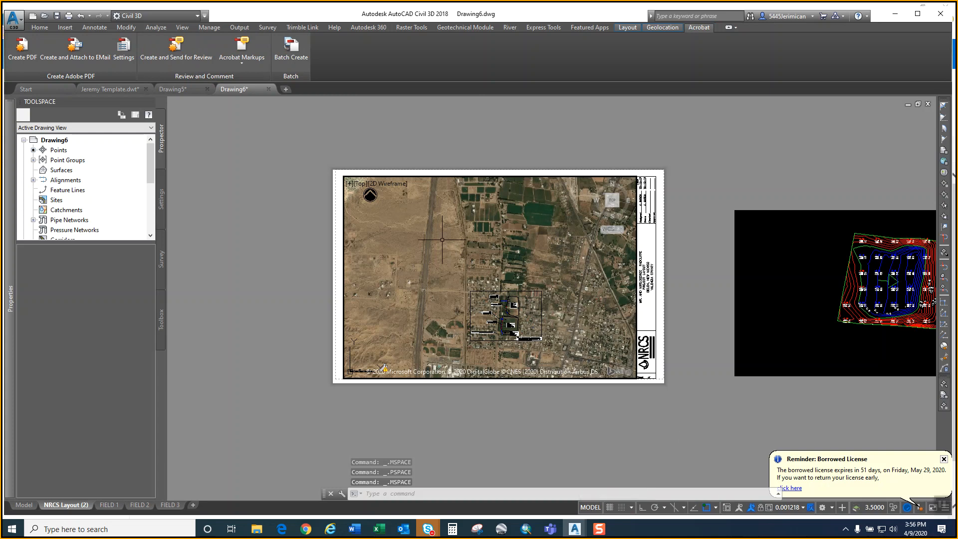
- Zoom the viewport's map in and lock the viewport, then unlock it and zoom the map far out over the town
scroll(442, 239, "up", 4)
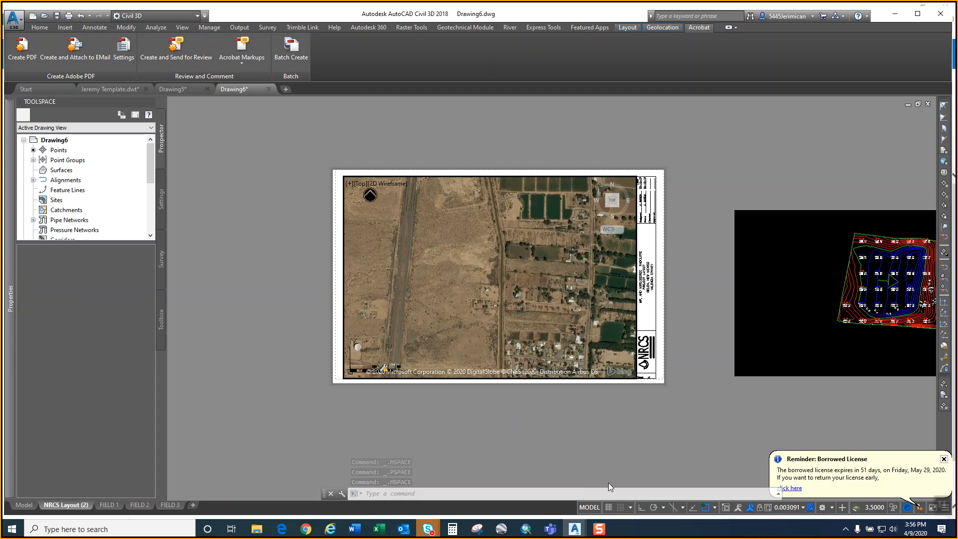
left_click(767, 507)
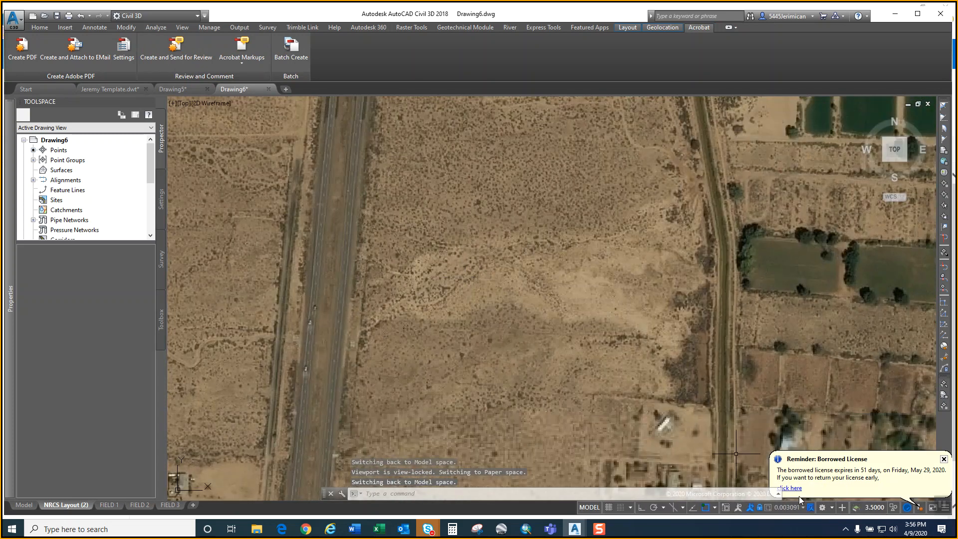
scroll(441, 256, "down", 3)
scroll(496, 324, "down", 5)
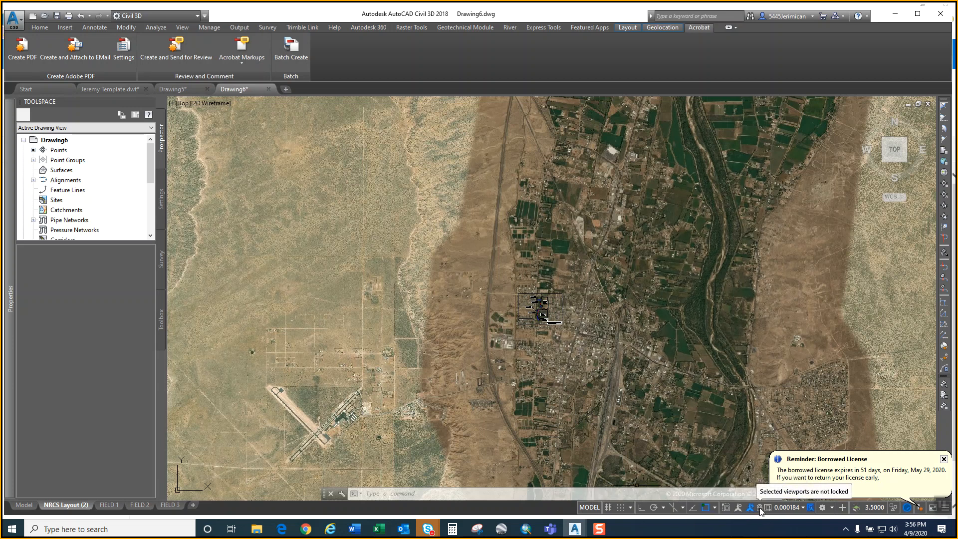
- Lock the viewport from its model space and zoom out until the whole NRCS Layout (2) sheet is in view
left_click(589, 507)
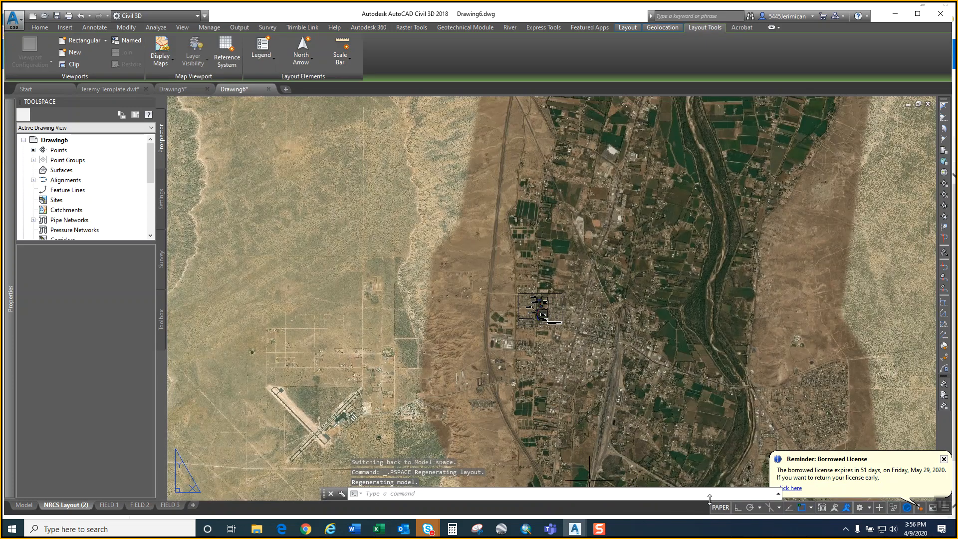
left_click(719, 506)
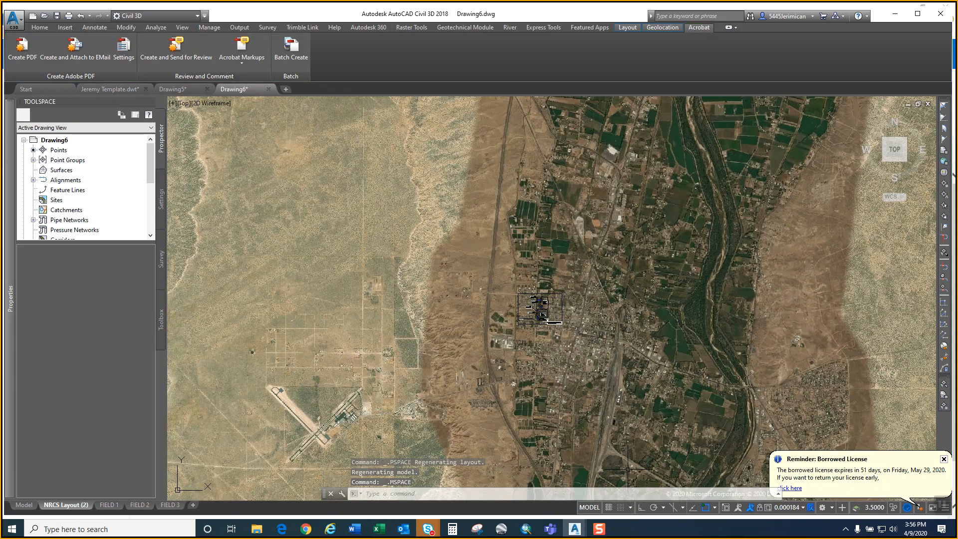
left_click(758, 507)
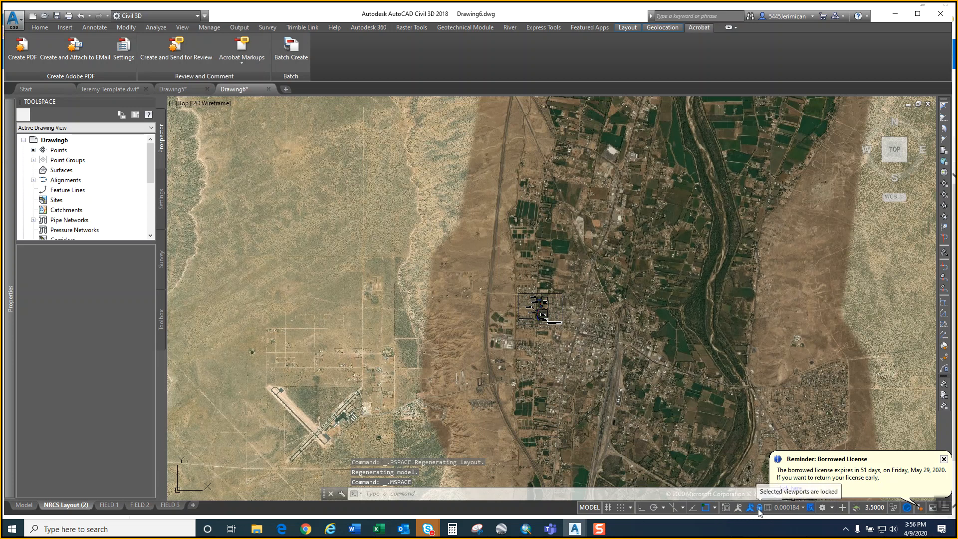
scroll(689, 413, "down", 3)
scroll(515, 222, "down", 4)
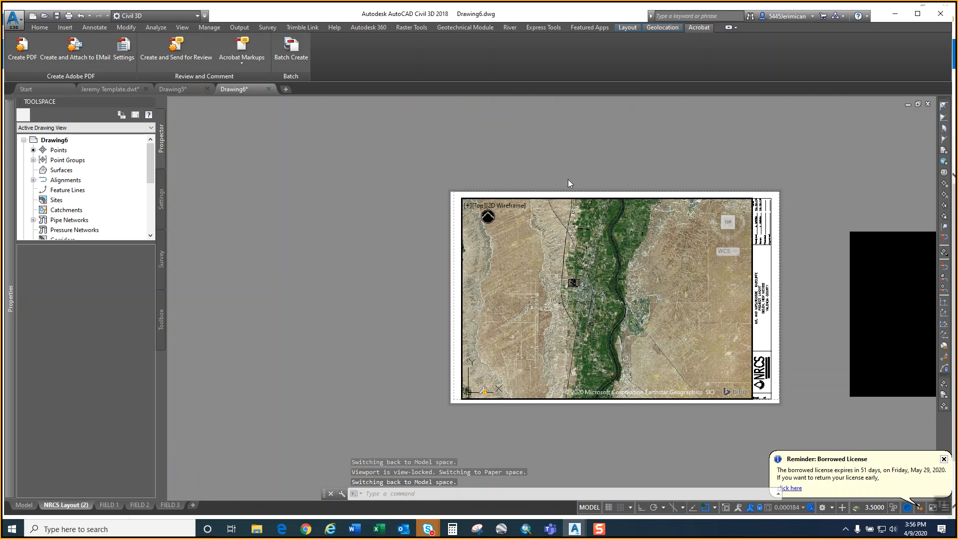
- Toggle between paper space outside the sheet and model space inside the viewport, ending in the viewport's model space
double_click(430, 225)
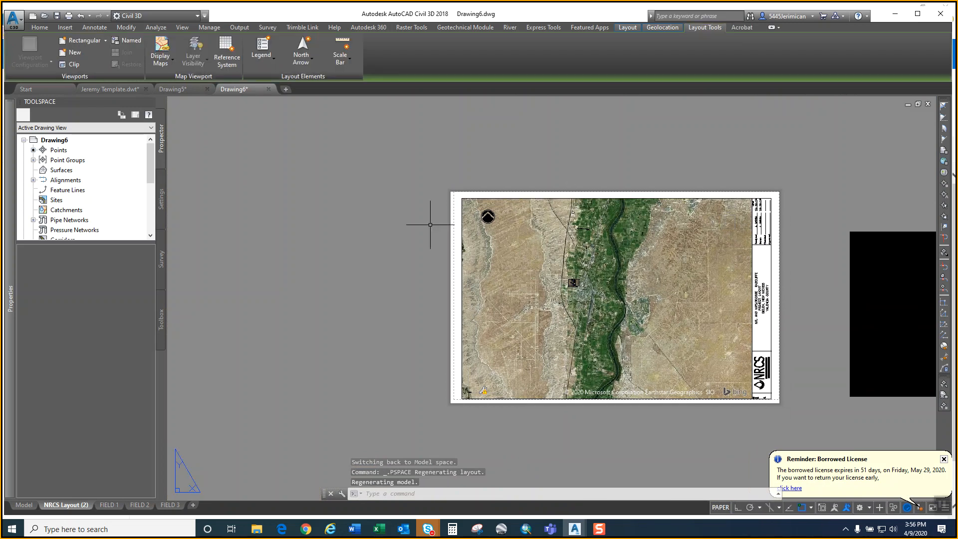
double_click(500, 237)
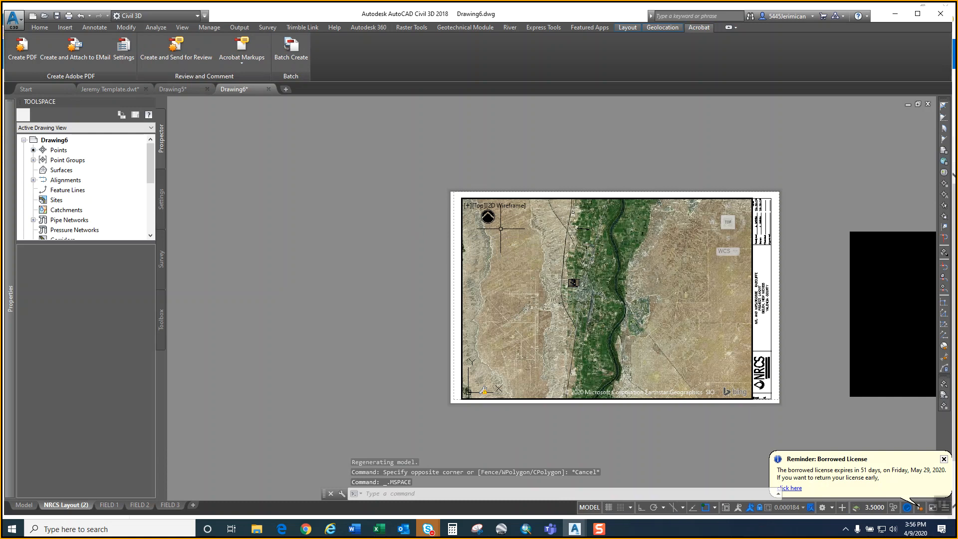
double_click(426, 212)
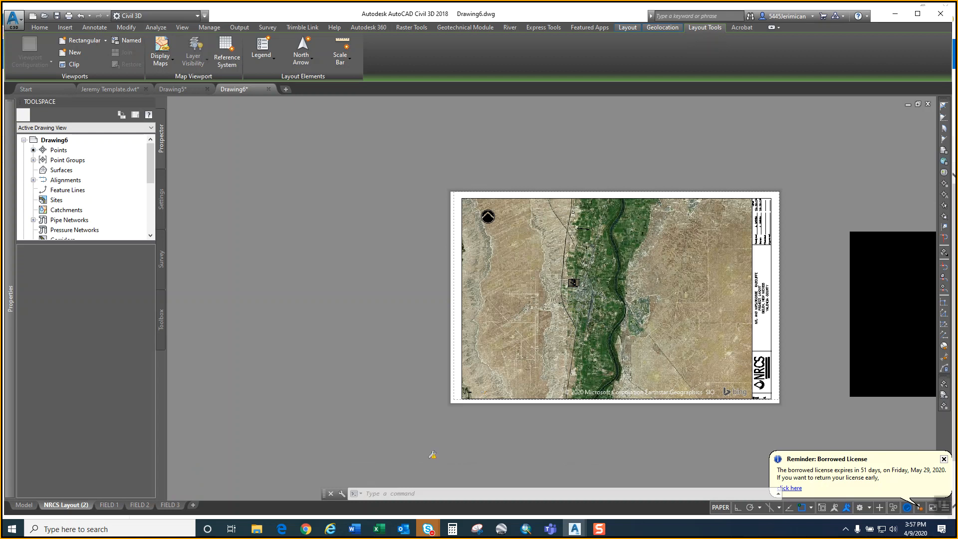
scroll(556, 284, "up", 2)
scroll(590, 286, "down", 2)
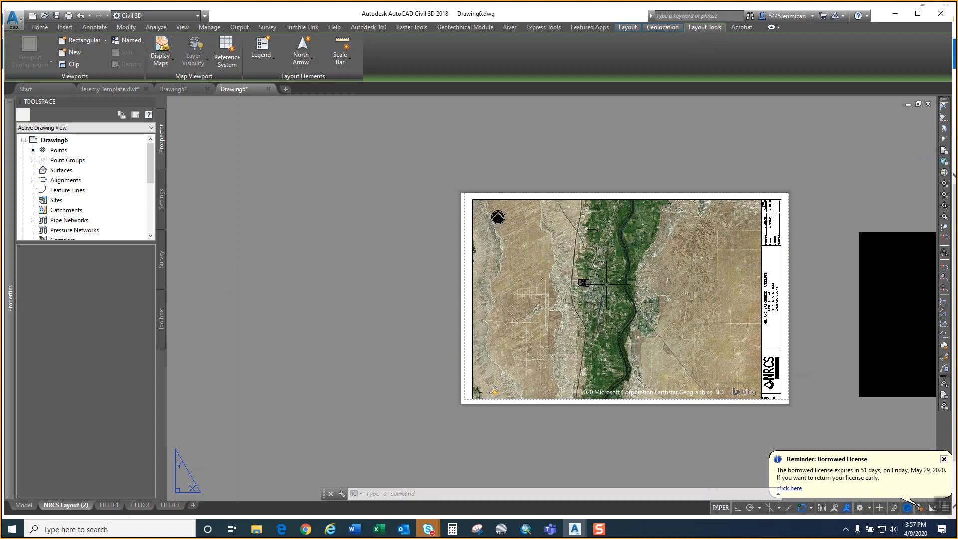
double_click(655, 278)
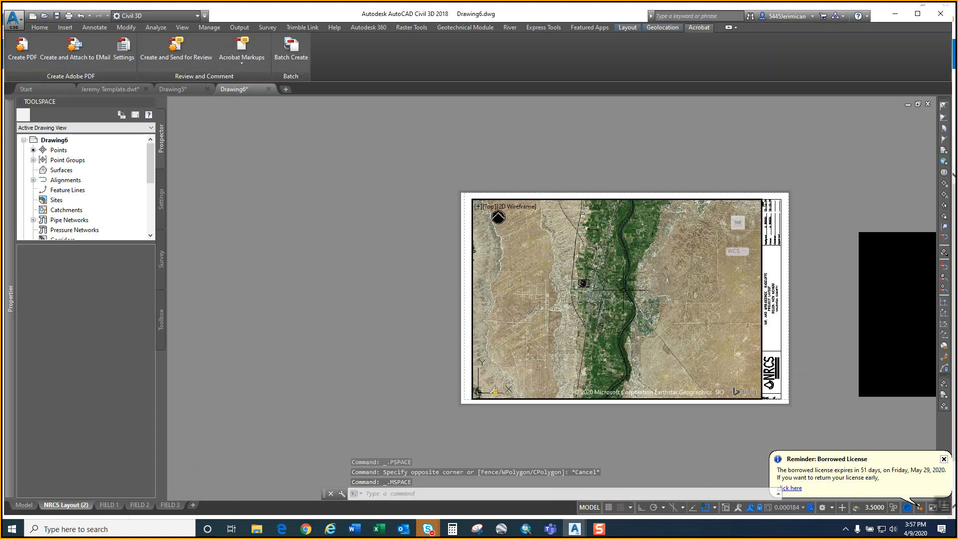
- Unlock the NRCS Layout (2) viewport and set its scale to 1" = 100'
left_click(787, 507)
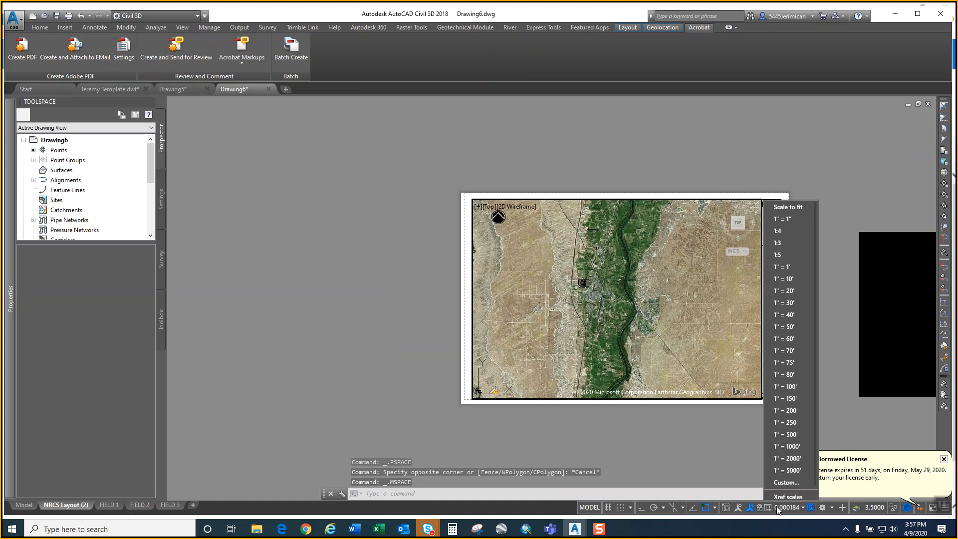
left_click(789, 383)
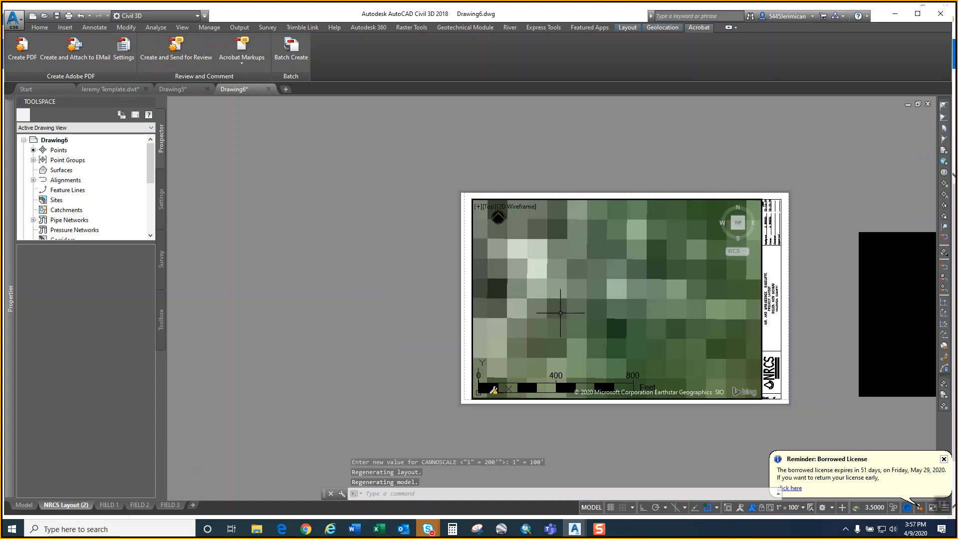
left_click(792, 508)
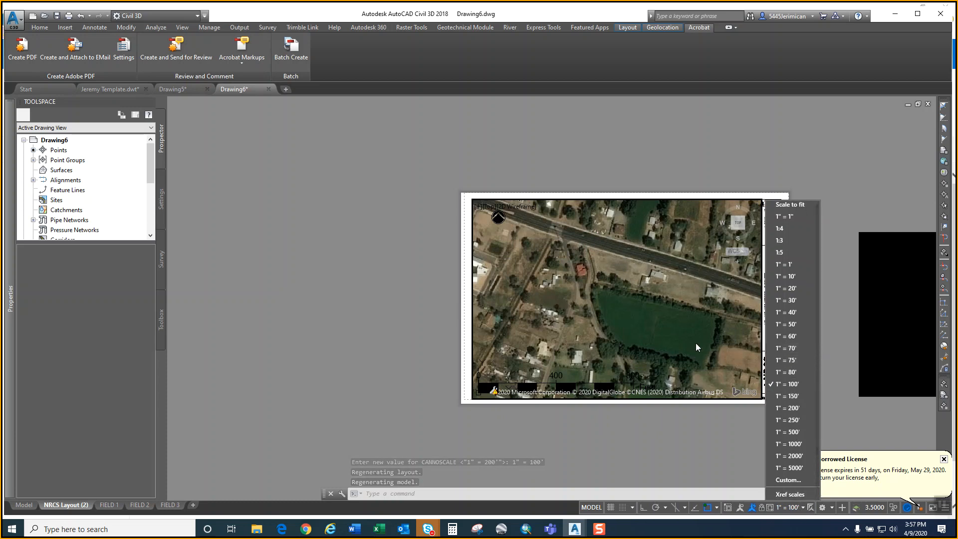
- Bring the annotated fields into the middle of the viewport and reapply the 1" = 100' scale
scroll(632, 301, "down", 6)
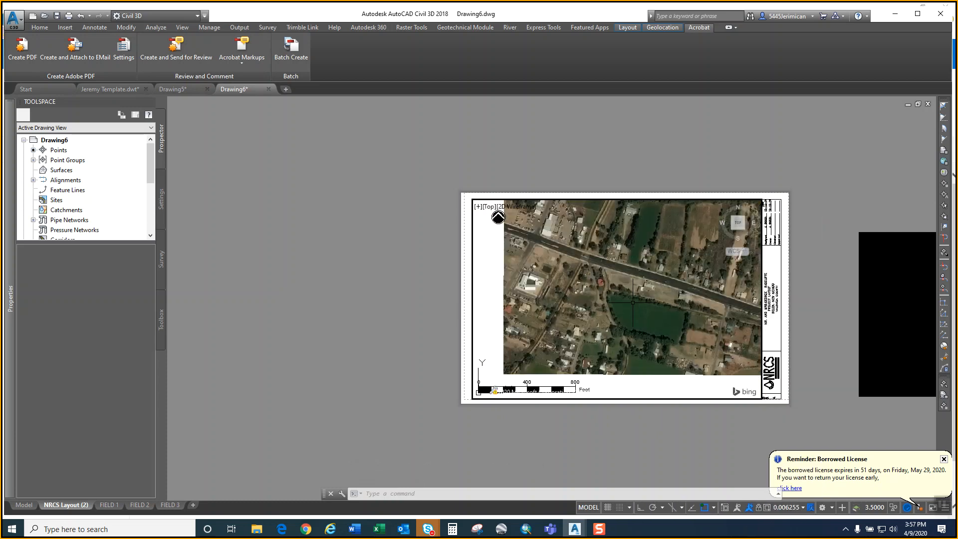
middle_click_drag(633, 298, 671, 360)
scroll(634, 343, "down", 3)
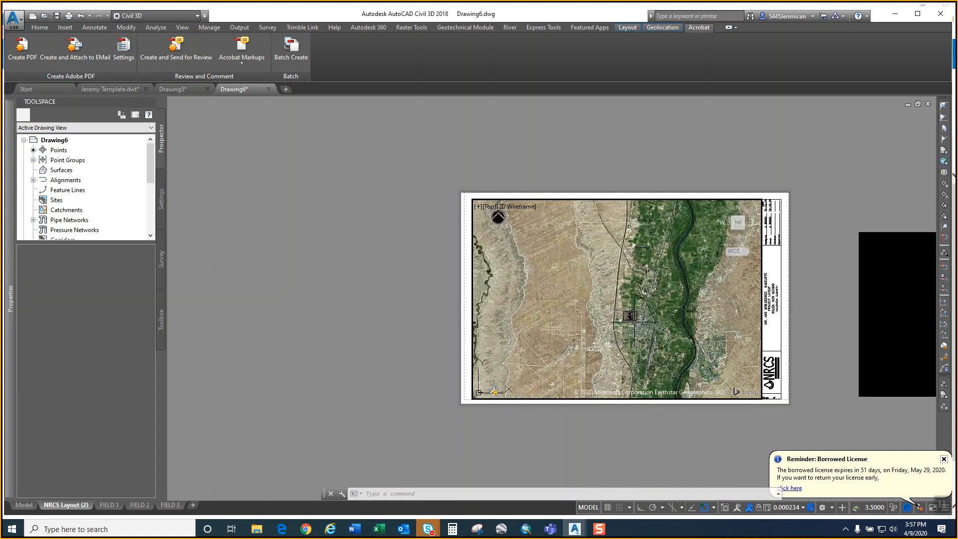
scroll(631, 319, "up", 6)
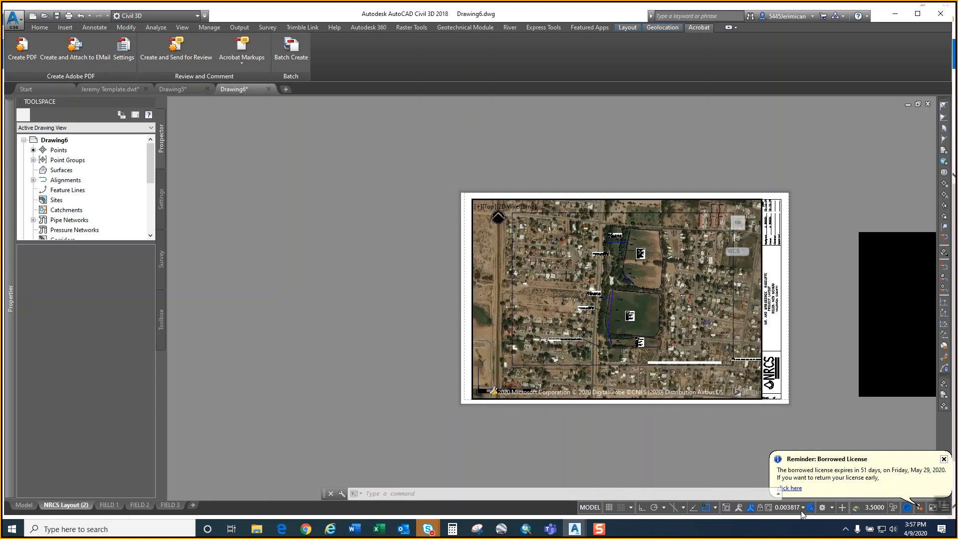
left_click(798, 509)
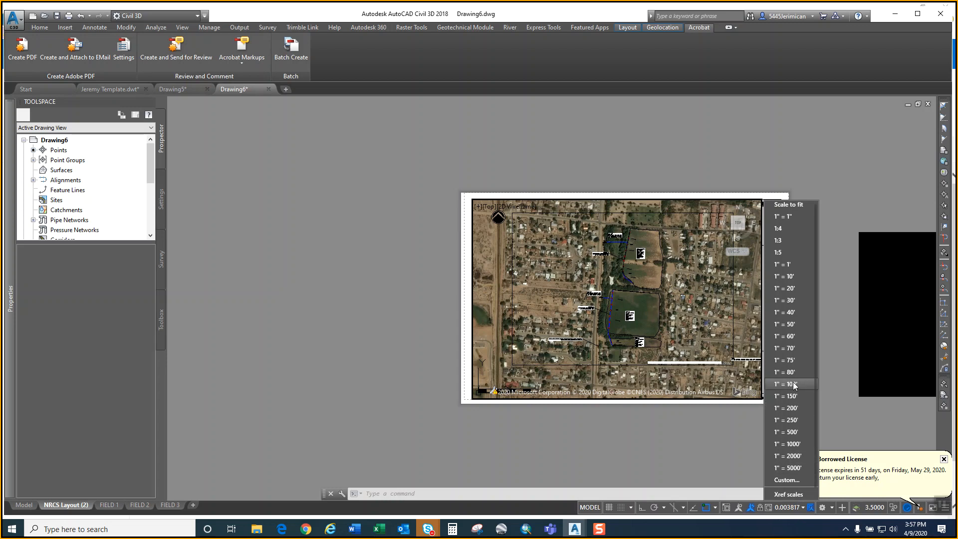
left_click(792, 383)
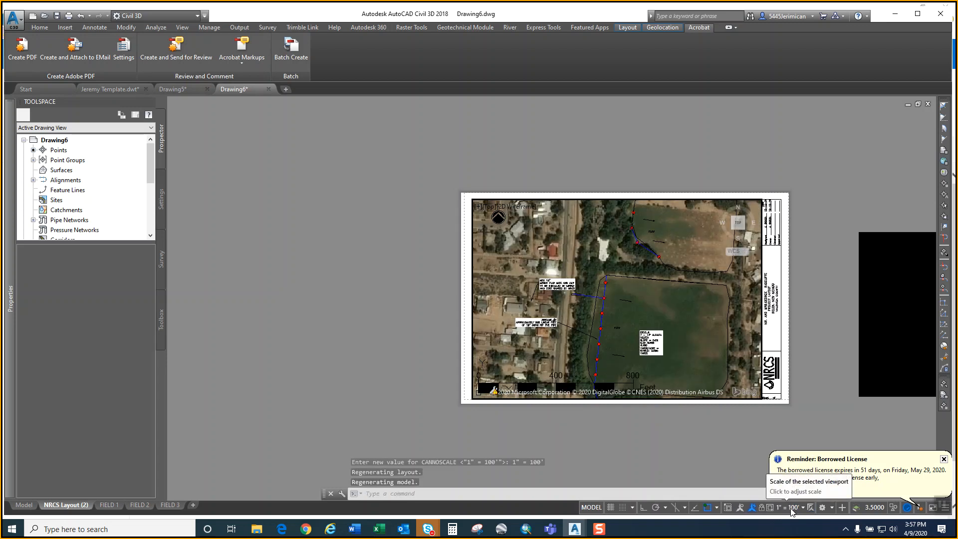
- Set the viewport scale to 1" = 150', position the fields inside the viewport, and lock it
left_click(790, 509)
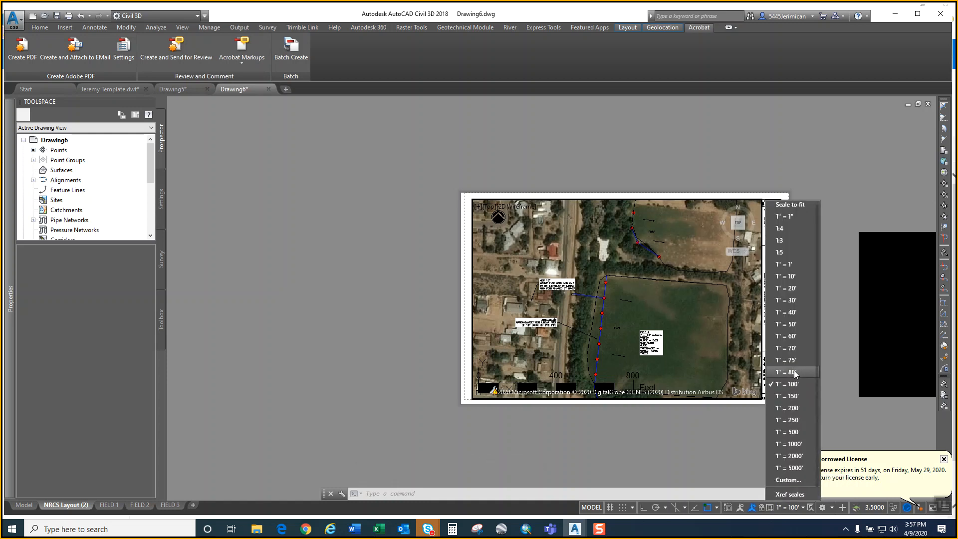
left_click(793, 397)
middle_click_drag(690, 353, 712, 375)
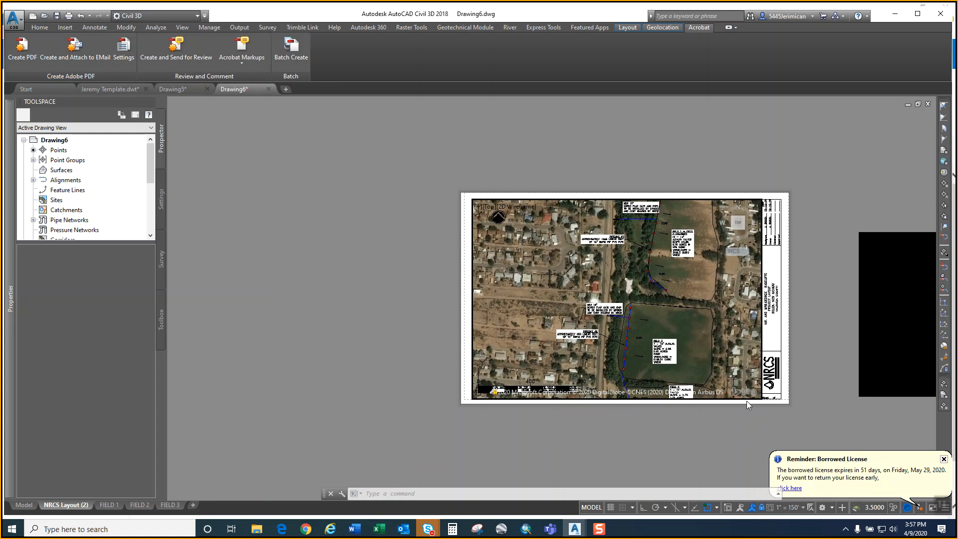
- Test the viewport lock by zooming and panning over the map so the whole sheet moves
scroll(629, 286, "down", 1)
scroll(628, 286, "up", 2)
scroll(627, 287, "down", 1)
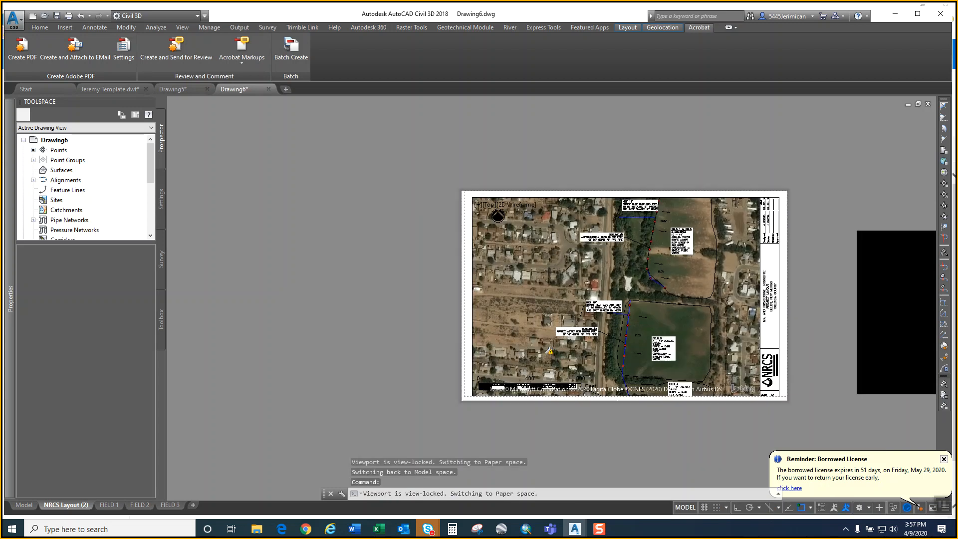
scroll(627, 289, "up", 1)
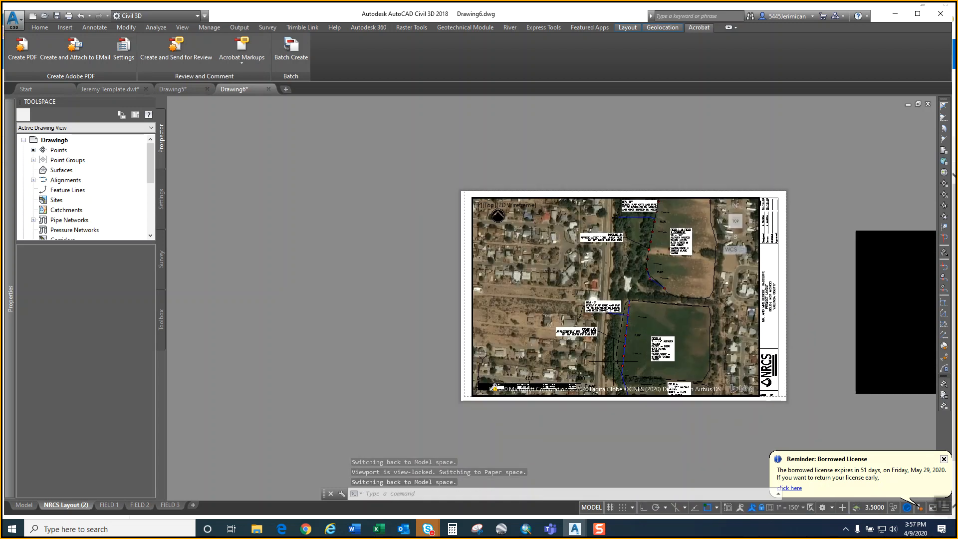
middle_click_drag(557, 364, 537, 353)
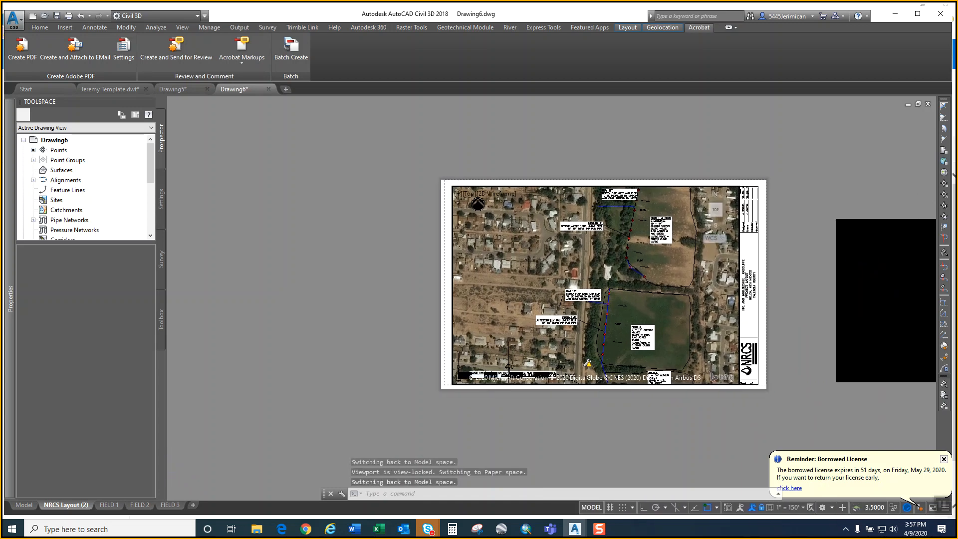
- Return to paper space and delete the scale bar and north arrow from the NRCS Layout (2) sheet
double_click(442, 359)
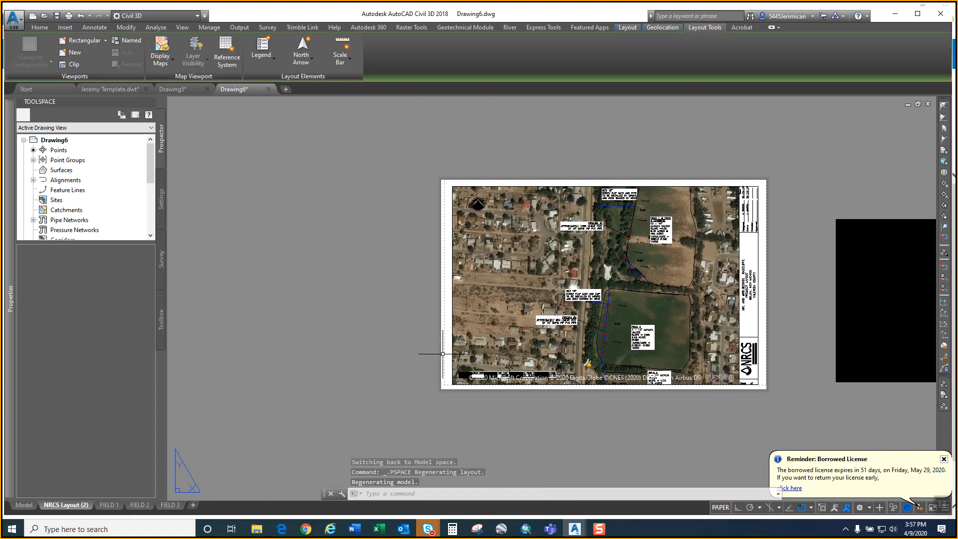
left_click(458, 366)
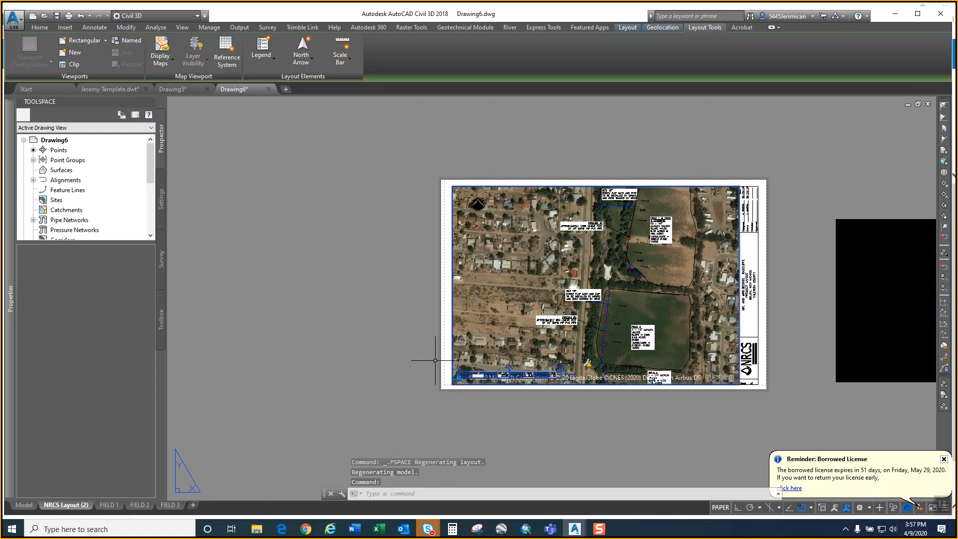
key("Delete")
left_click(477, 204)
key("Delete")
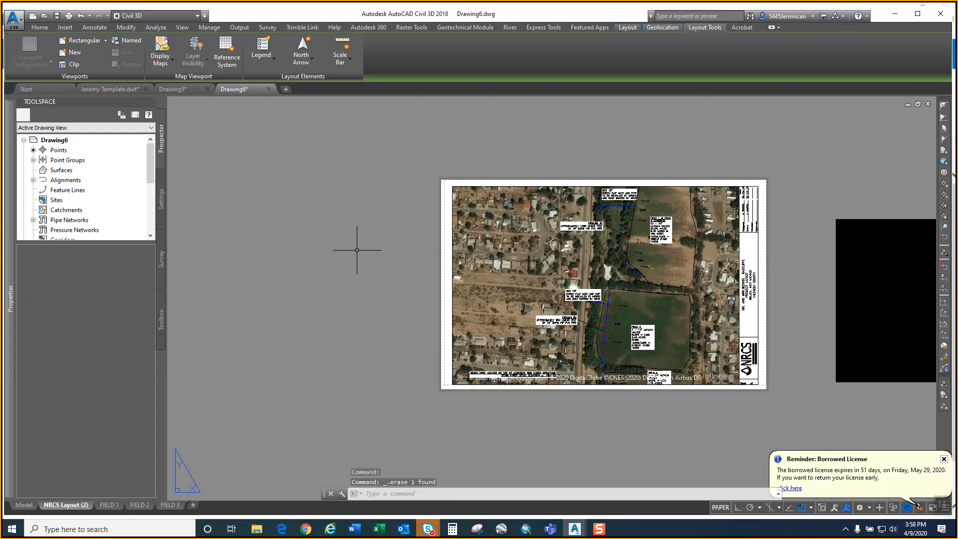
middle_click_drag(524, 289, 396, 290)
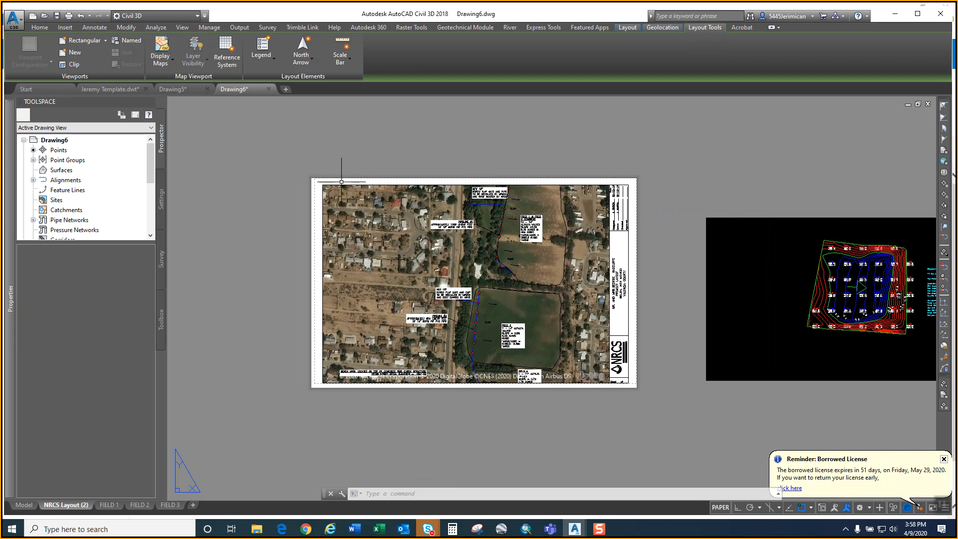
- Close Civil 3D and discard the changes to all open drawings, including Jeremy Template.dwt
left_click(939, 15)
left_click(480, 288)
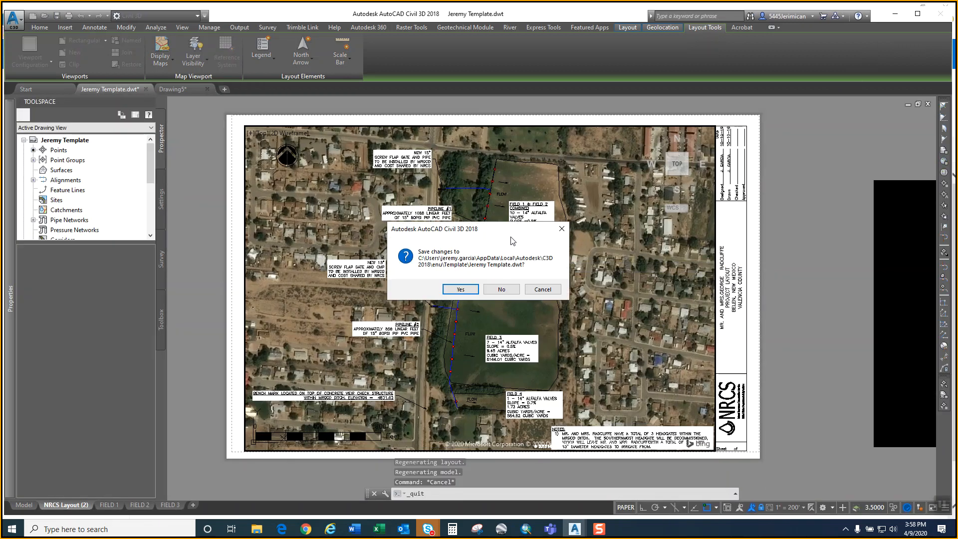
left_click(495, 289)
left_click(495, 292)
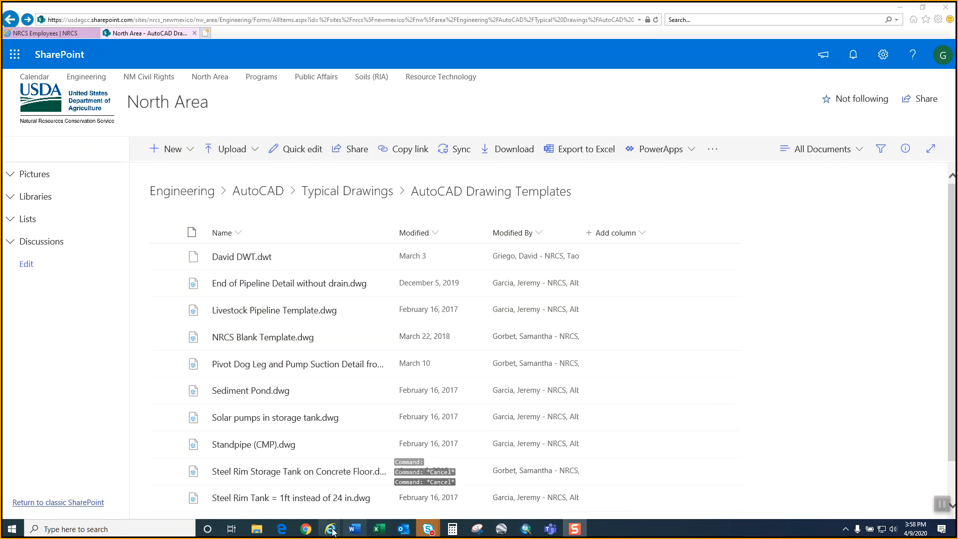
- Launch Civil 3D 2018 Imperial
left_click(148, 529)
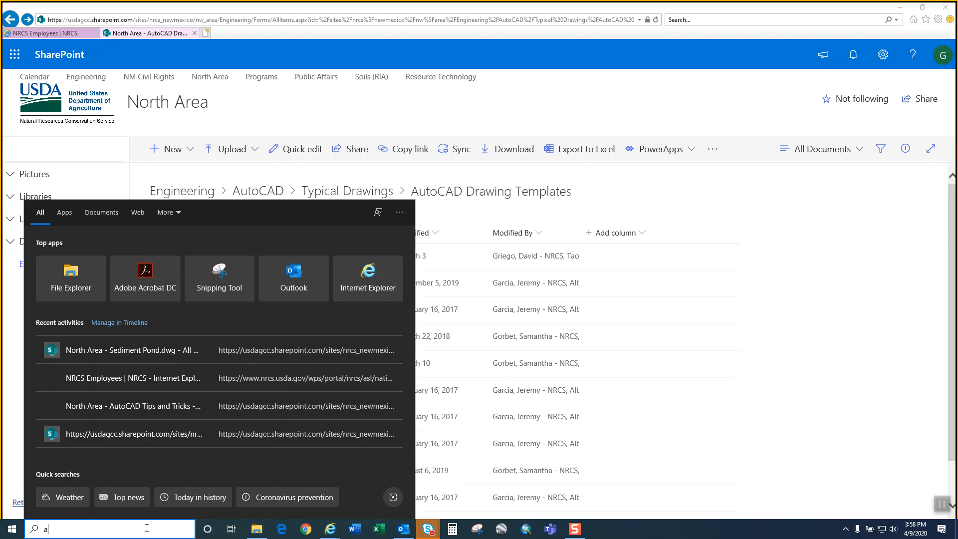
type("aut")
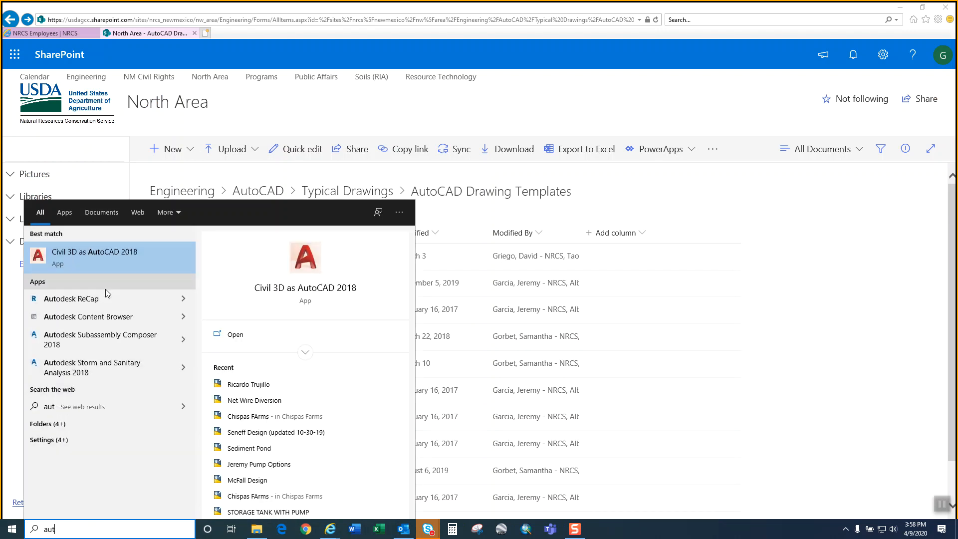
left_click(11, 528)
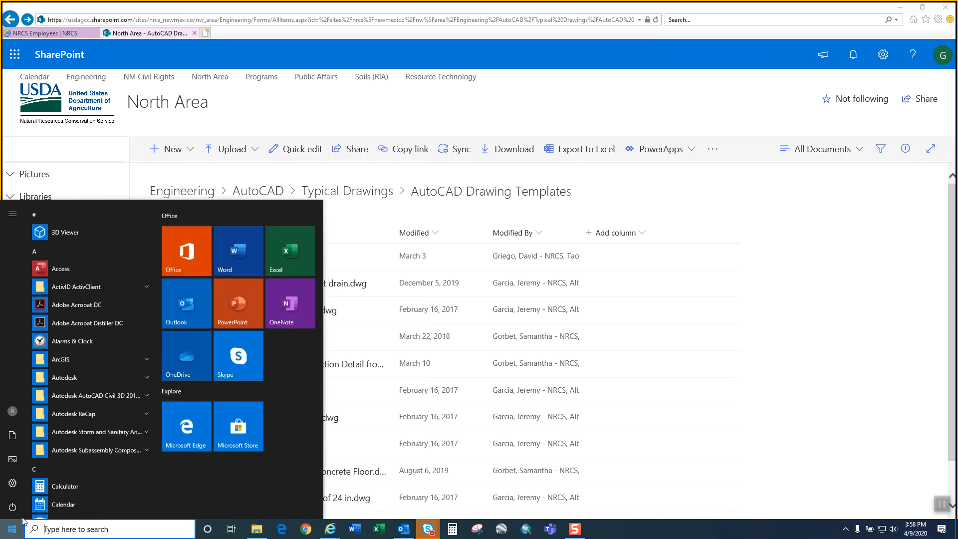
left_click(77, 375)
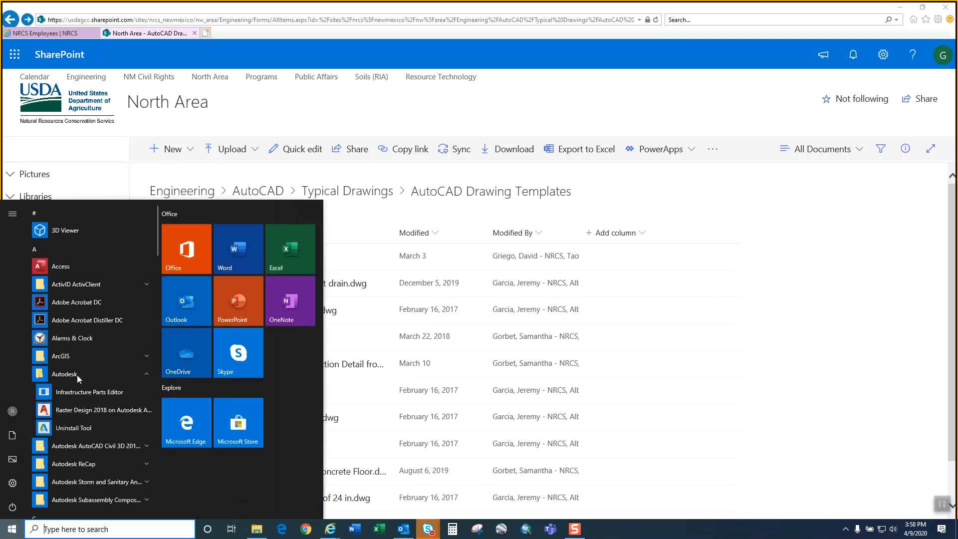
left_click(85, 446)
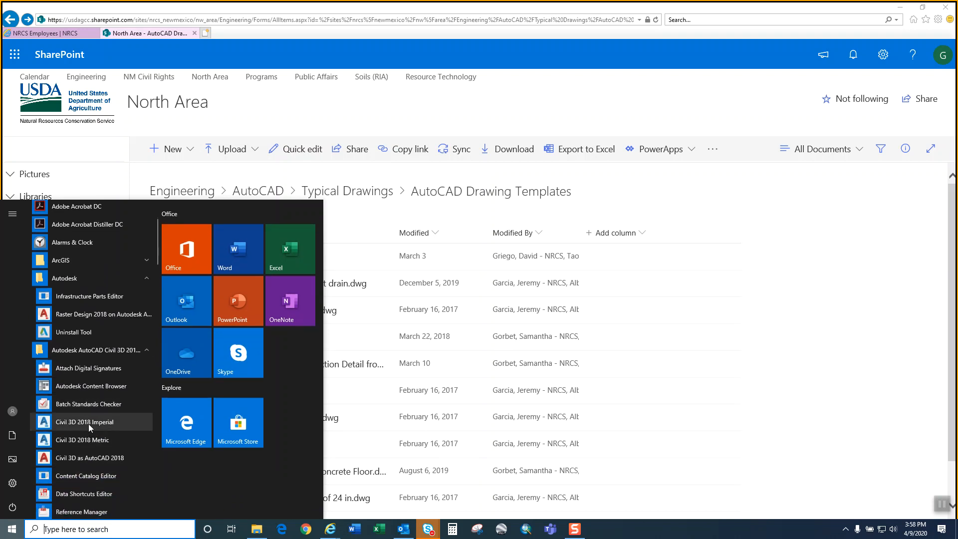
left_click(89, 422)
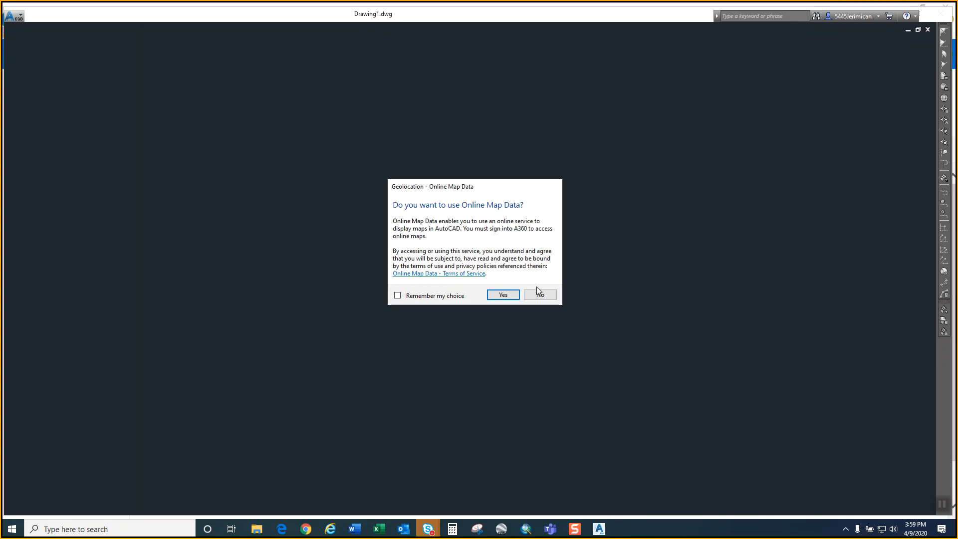
- Allow online map data, have the choice remembered, and dismiss the borrowed license notice
left_click(398, 295)
left_click(503, 296)
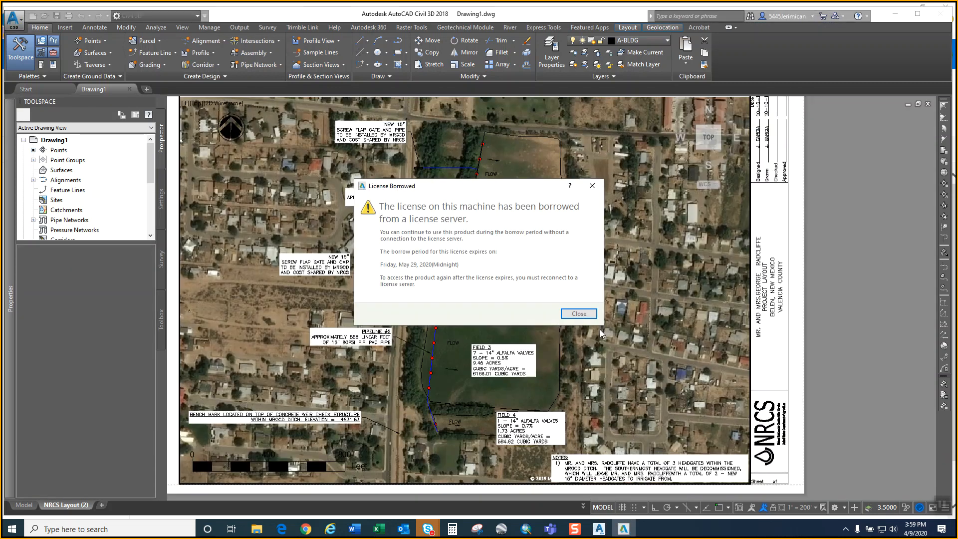
left_click(578, 313)
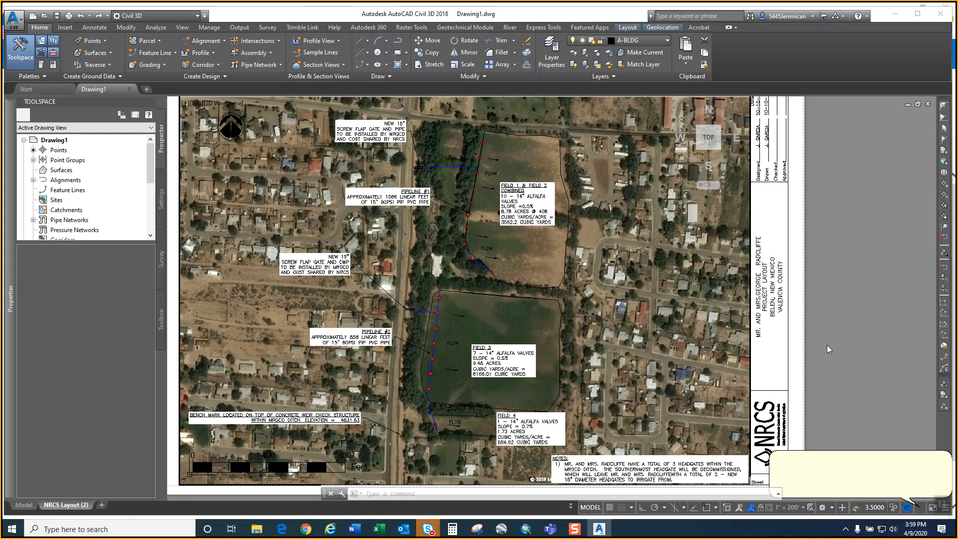
- Switch Drawing1's layout to paper space and delete the north arrow and scale bar from the sheet
scroll(827, 346, "down", 1)
double_click(790, 341)
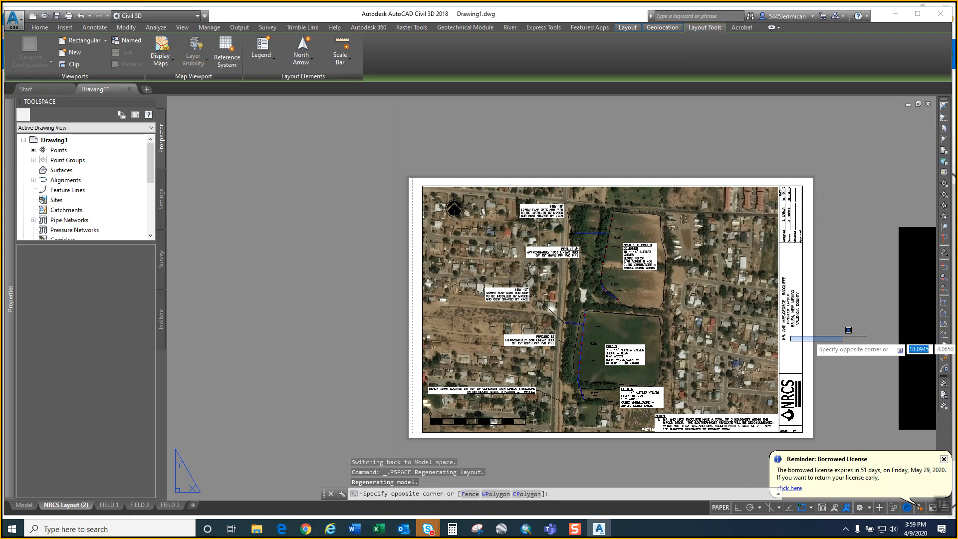
left_click(842, 339)
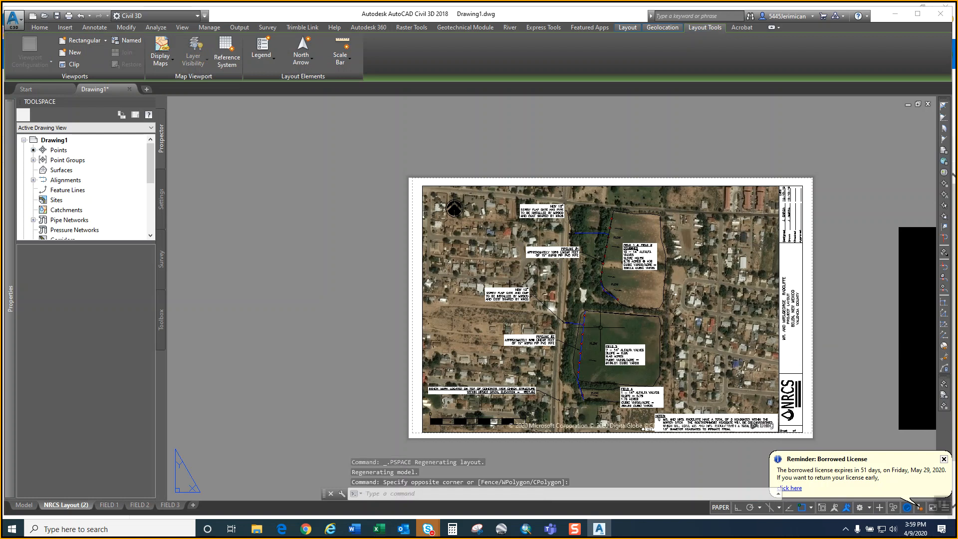
left_click(452, 208)
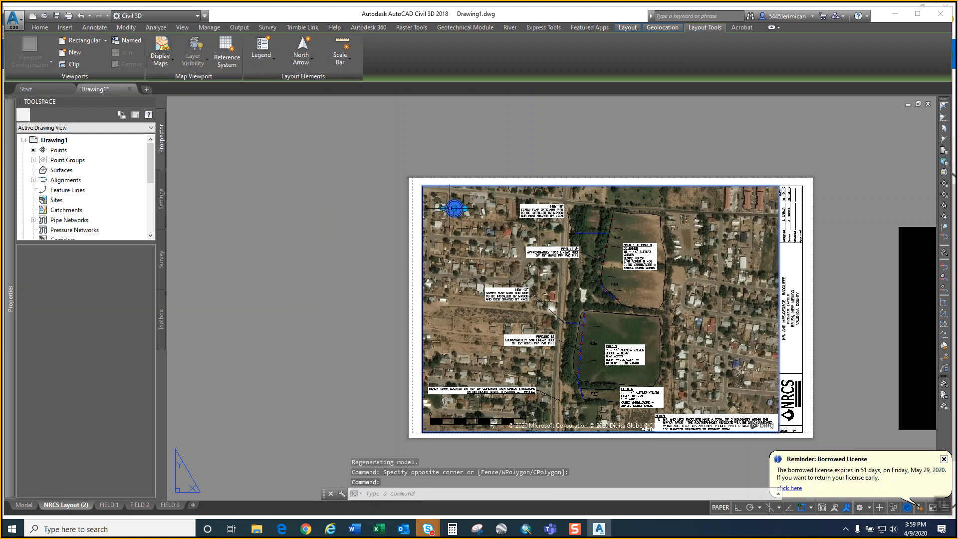
key("Delete")
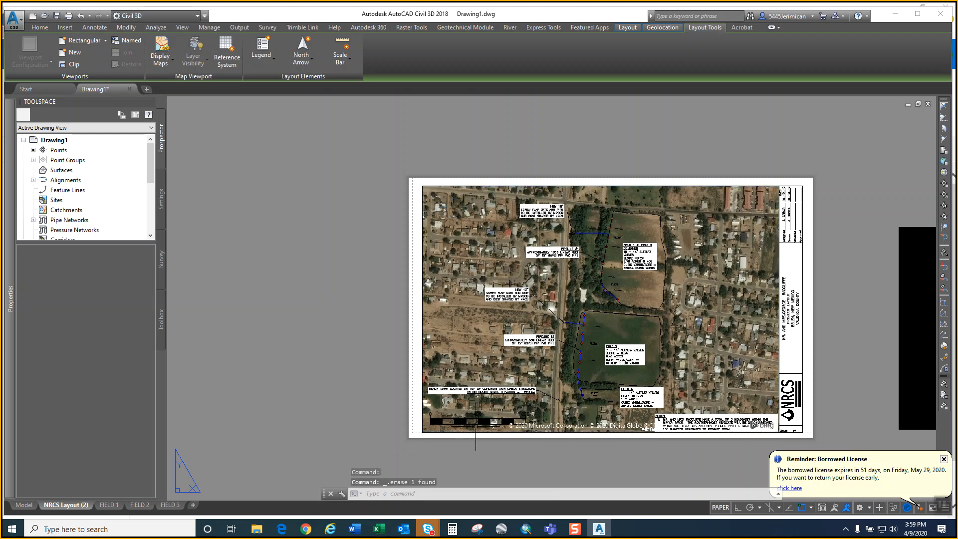
left_click(476, 421)
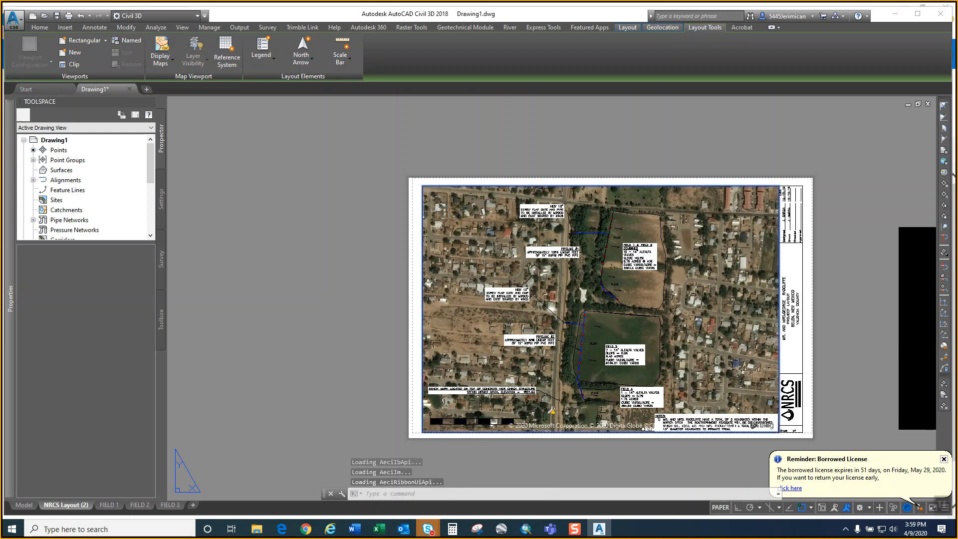
key("Delete")
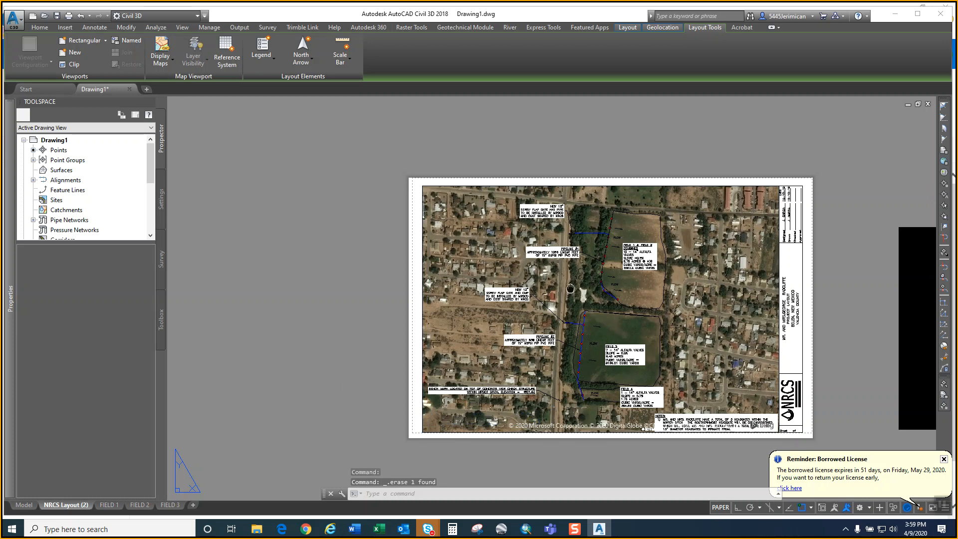
middle_click_drag(570, 289, 505, 290)
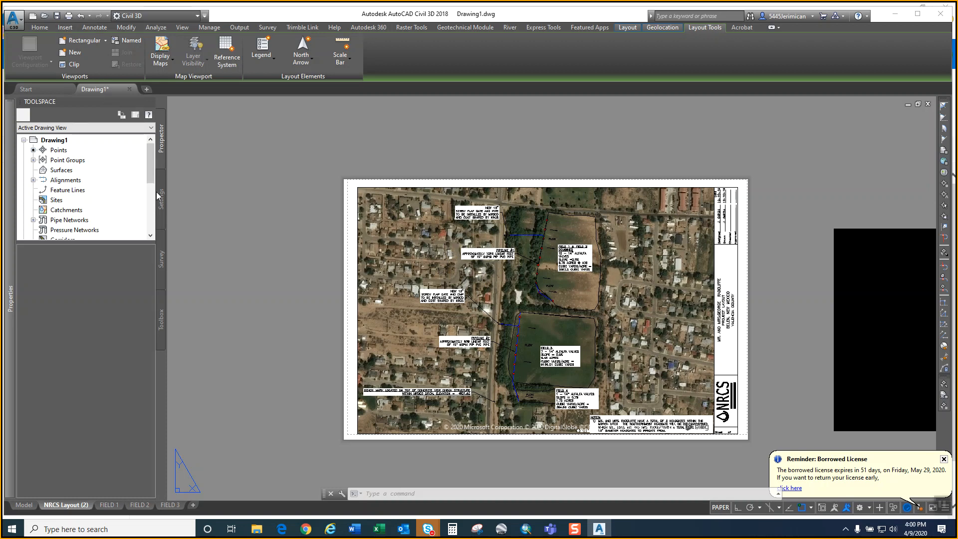
- Check the units and coordinate system zone in the drawing settings of Drawing1
left_click(162, 197)
right_click(65, 142)
left_click(114, 146)
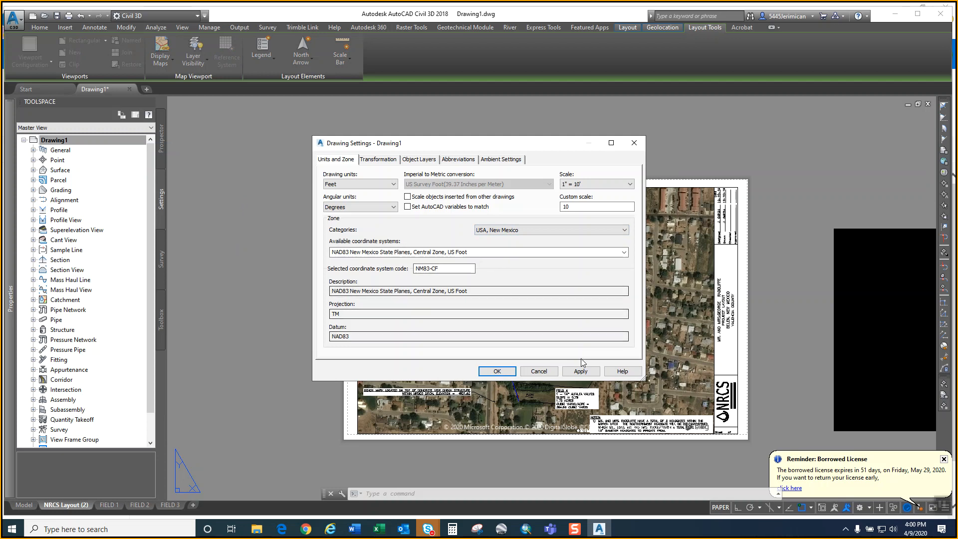
left_click(496, 371)
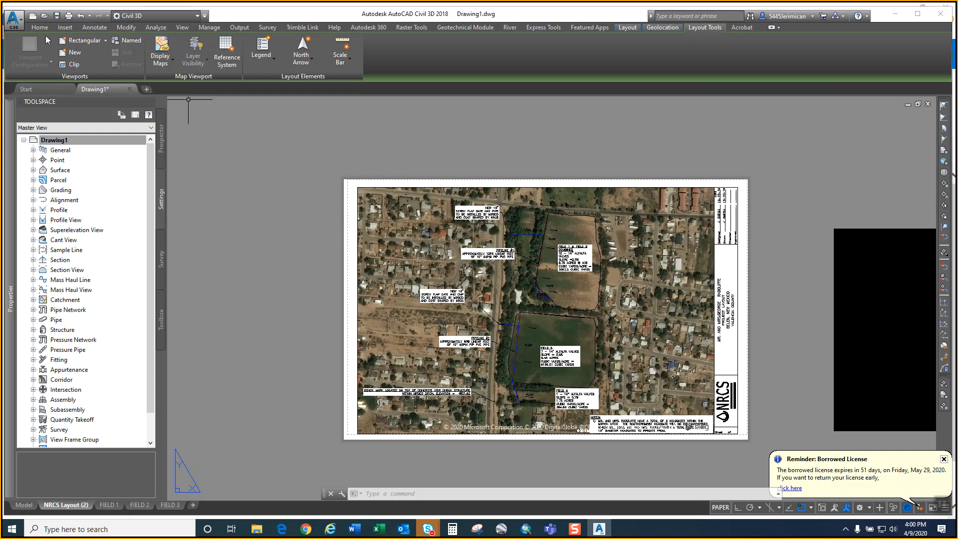
- Start a point import from file and add neff3.csv as the source file
left_click(70, 27)
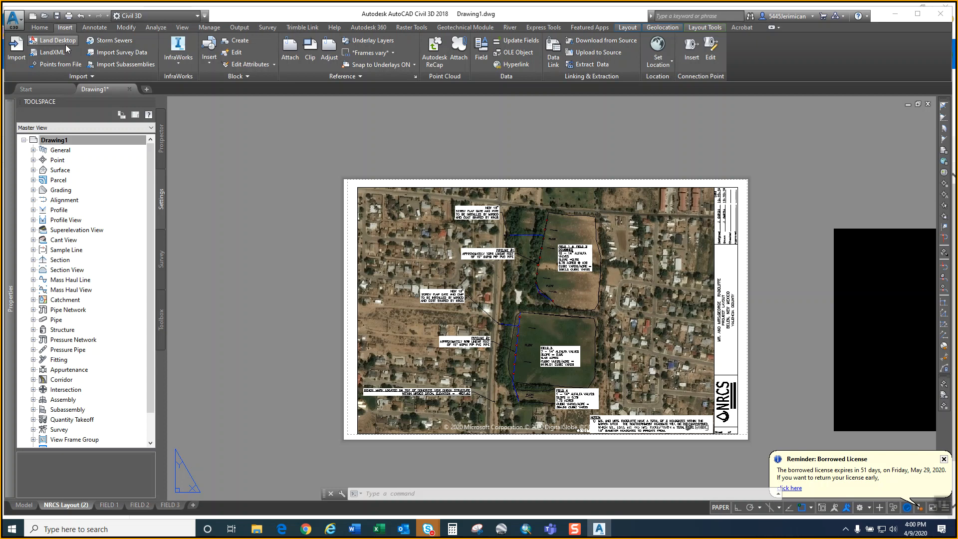
left_click(64, 65)
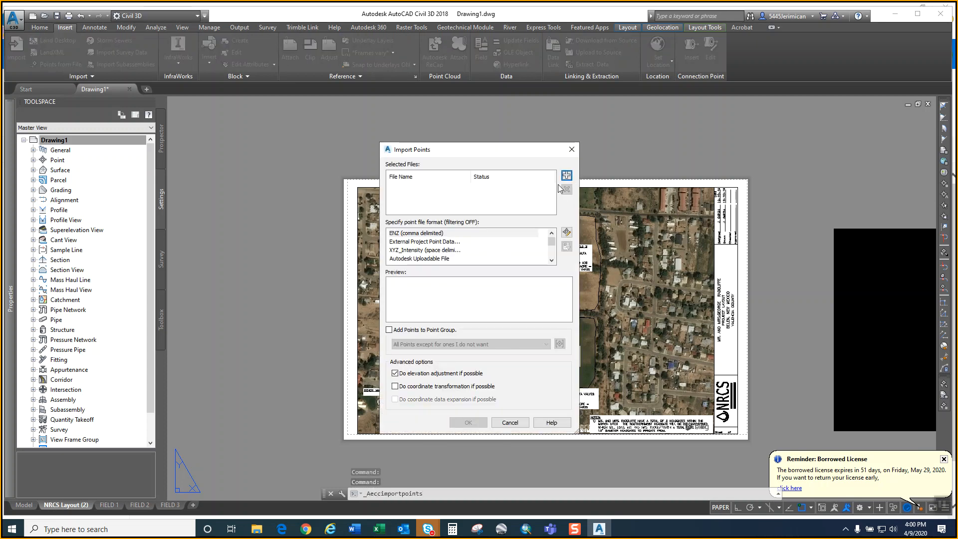
left_click(566, 176)
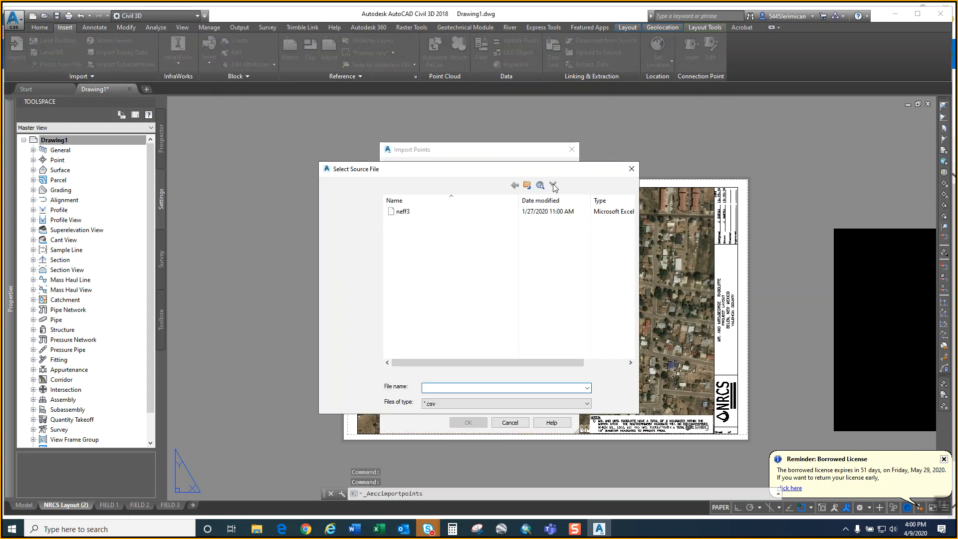
left_click(420, 216)
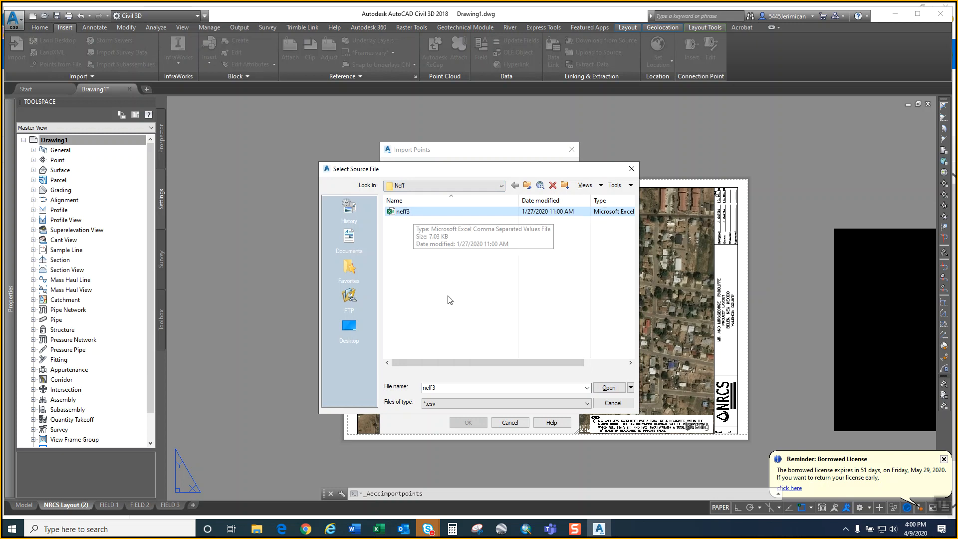
left_click(610, 388)
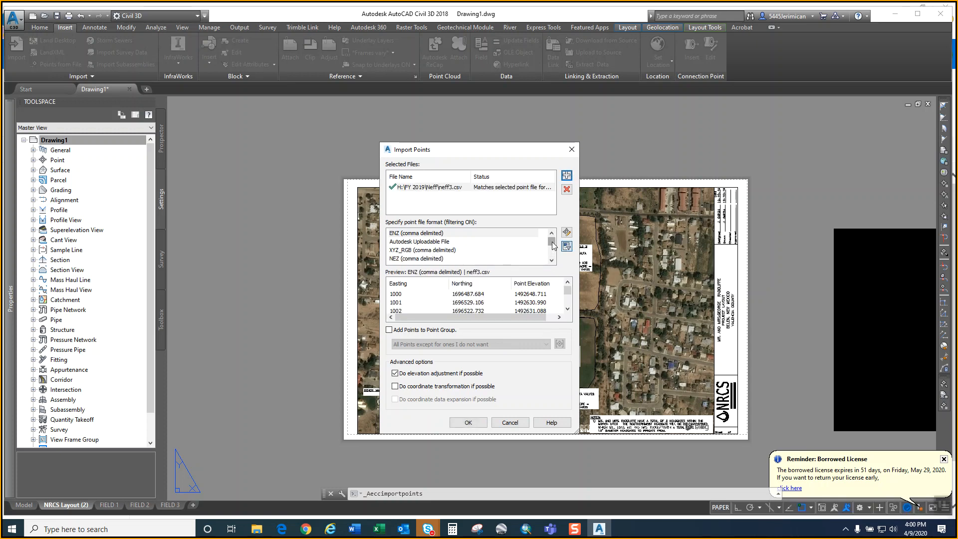
- Import the points in PNEZD (comma delimited) format, using the next point number for all duplicate point numbers
left_click_drag(553, 244, 553, 255)
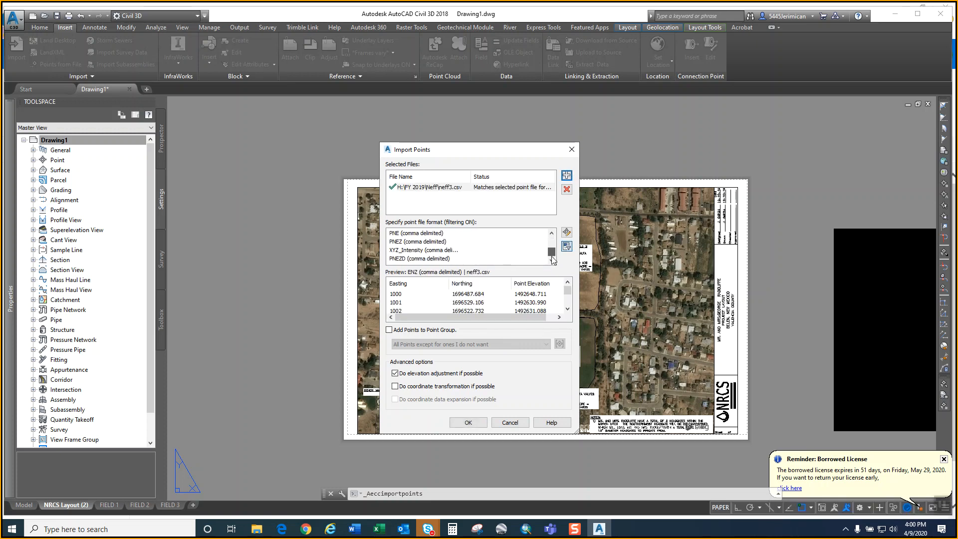
left_click(422, 259)
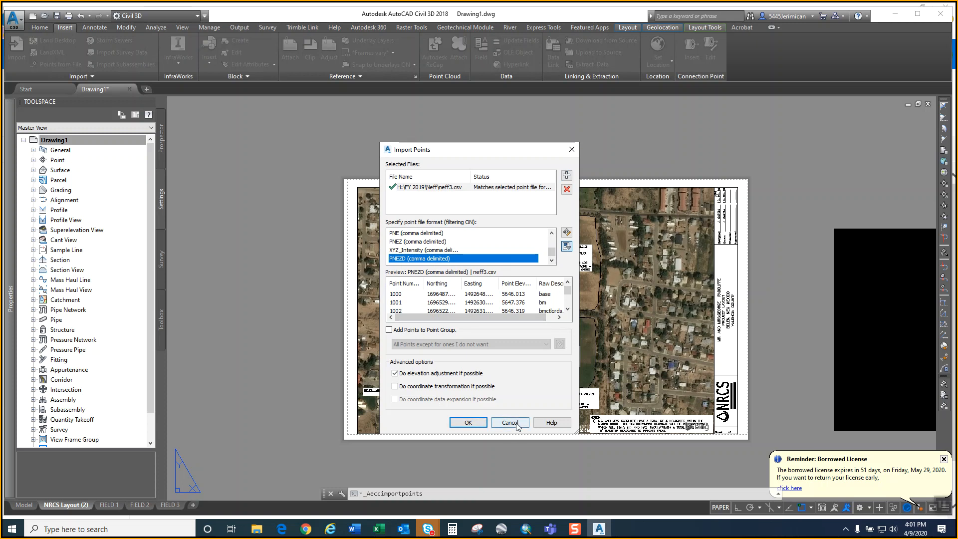
left_click(464, 424)
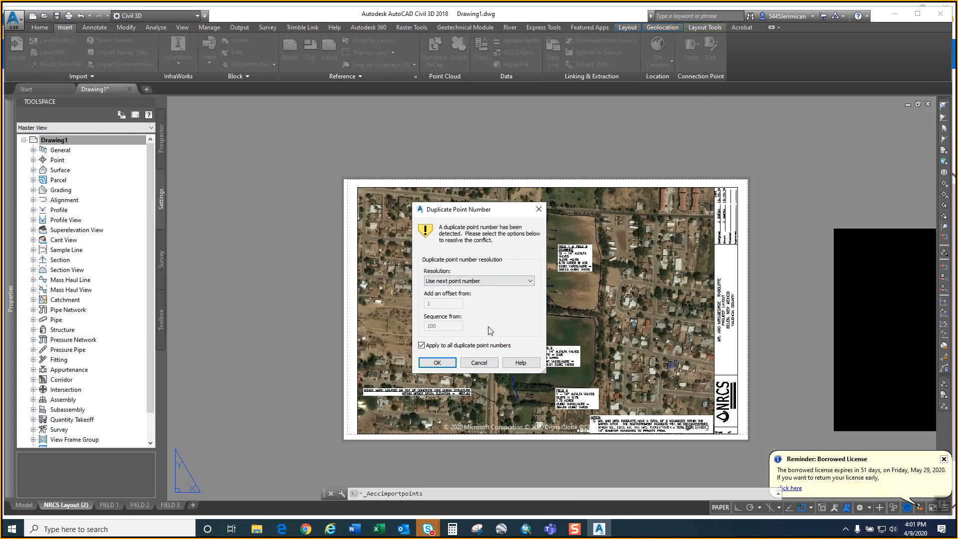
left_click(452, 365)
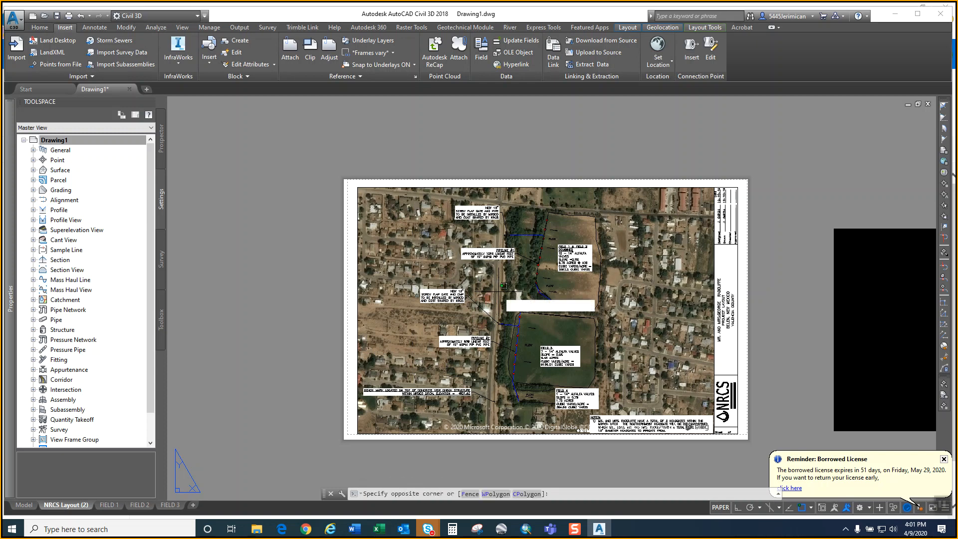
- Activate the model space of the NRCS Layout (2) viewport and regenerate the whole drawing with REGENALL
double_click(499, 290)
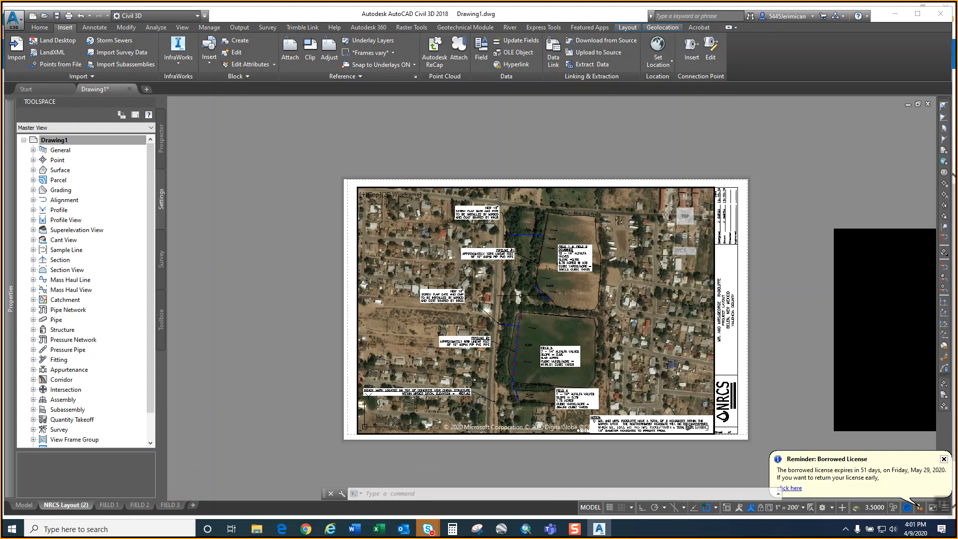
scroll(517, 294, "down", 10)
scroll(518, 294, "down", 8)
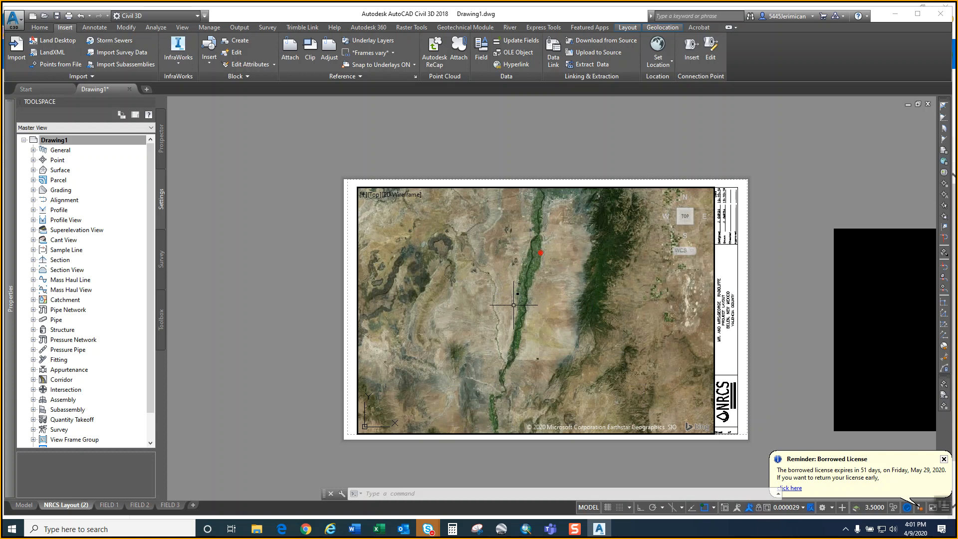
scroll(514, 304, "down", 8)
middle_click_drag(543, 284, 549, 312)
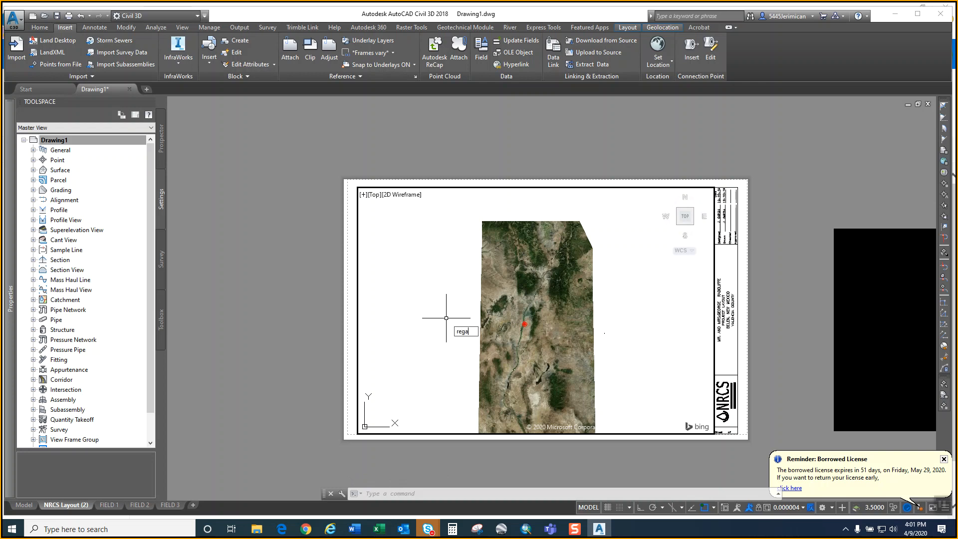
key("BackSpace")
type("en")
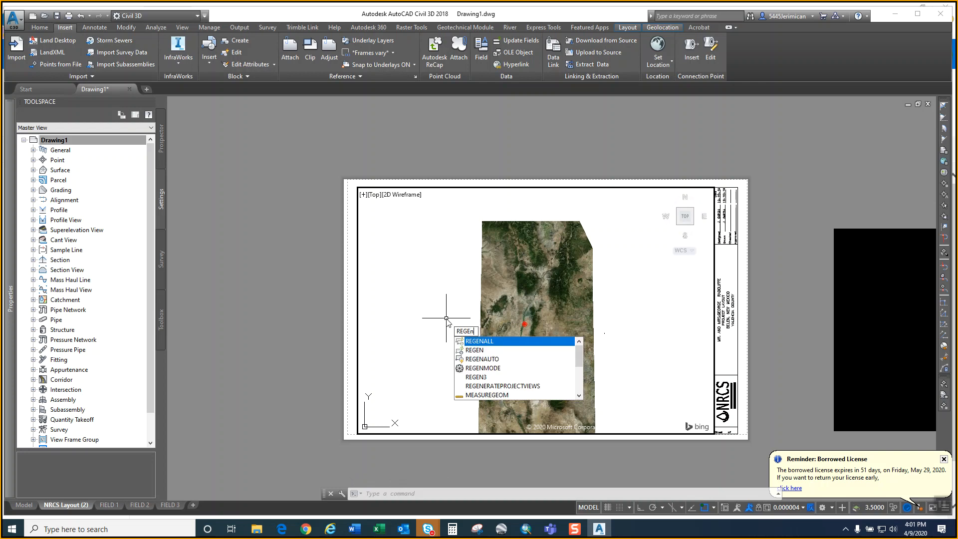
type("all")
key("Return")
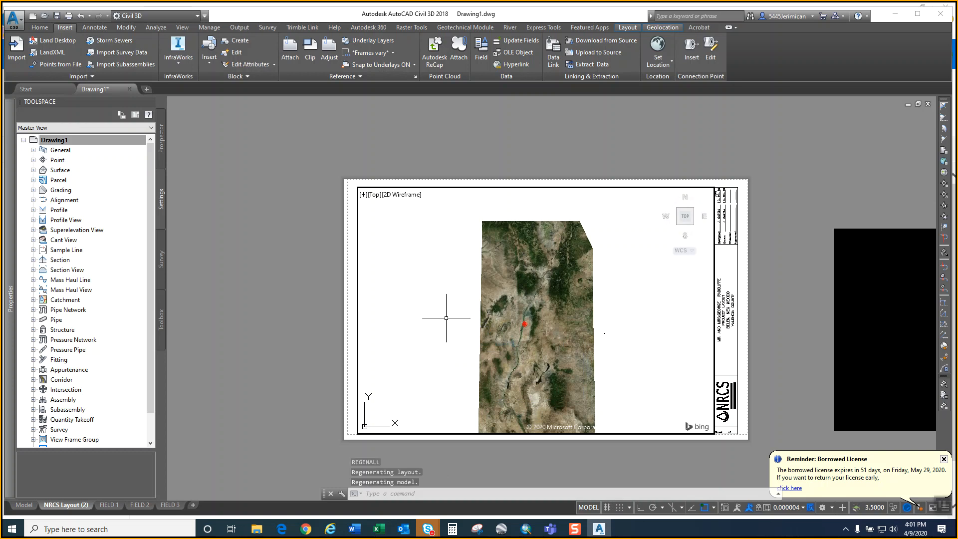
- Select the objects visible in the layout viewport and search the surrounding area for the imported survey points
mouse_move(620, 327)
left_mouse_down()
mouse_move(635, 263)
mouse_move(592, 188)
mouse_move(451, 240)
mouse_move(474, 381)
left_mouse_up()
mouse_move(664, 309)
left_mouse_down()
mouse_move(598, 374)
mouse_move(449, 233)
mouse_move(597, 213)
mouse_move(601, 221)
left_mouse_up()
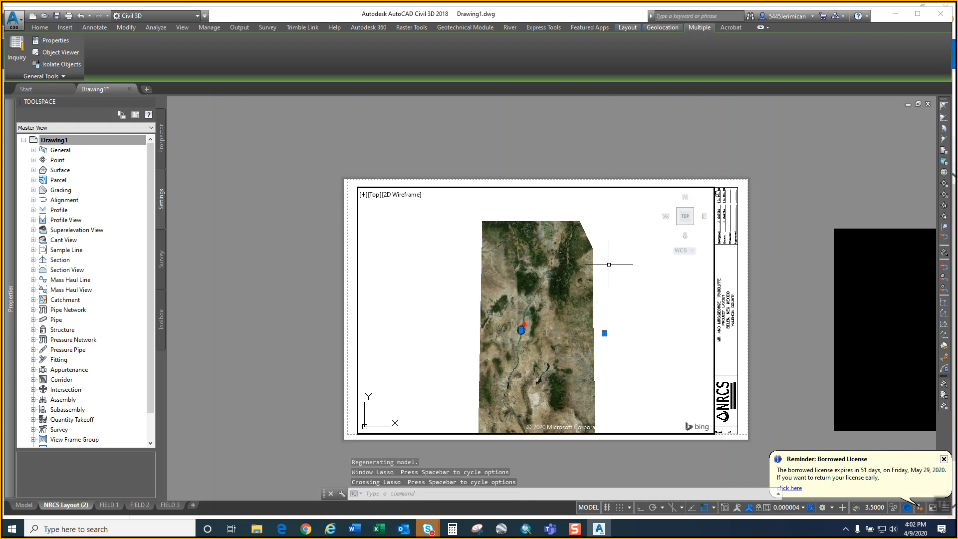
scroll(535, 324, "up", 10)
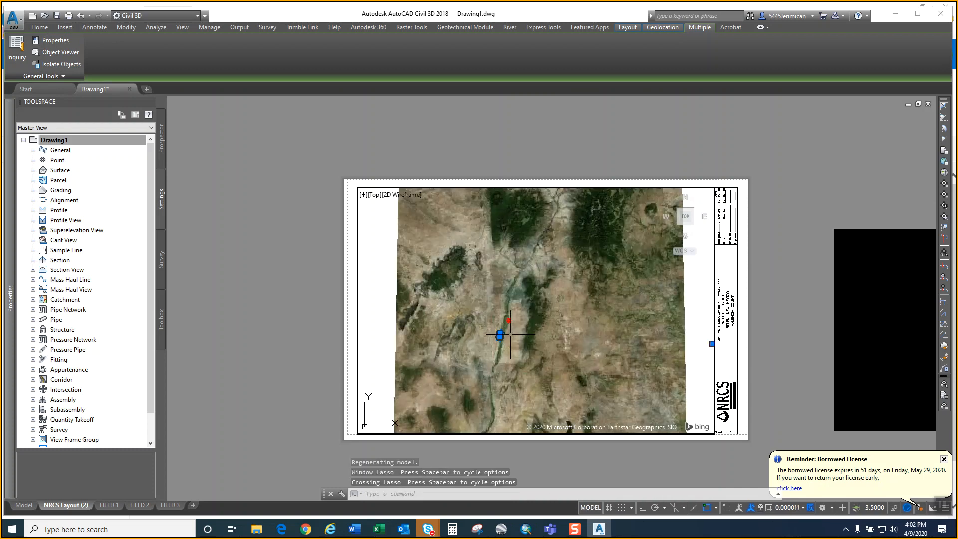
scroll(492, 350, "up", 10)
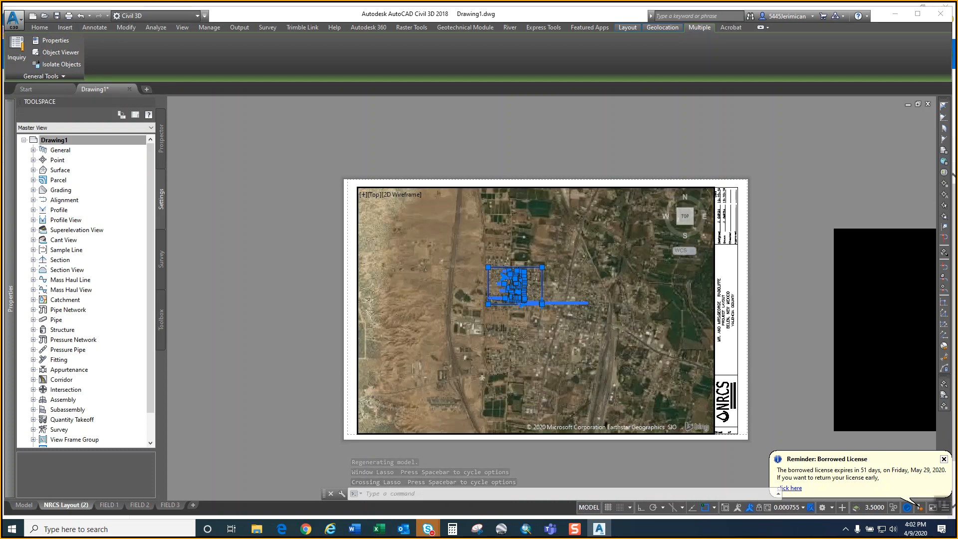
scroll(521, 281, "down", 10)
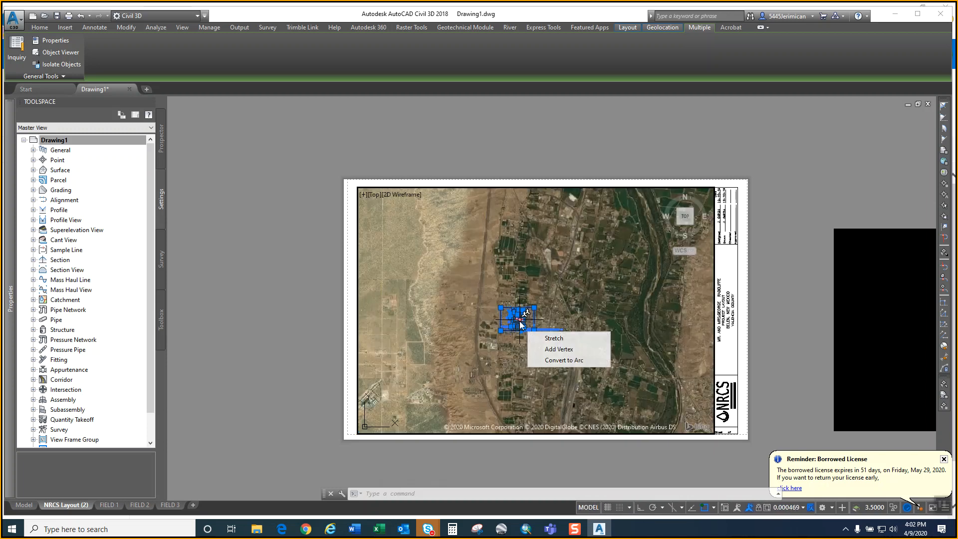
scroll(599, 252, "up", 10)
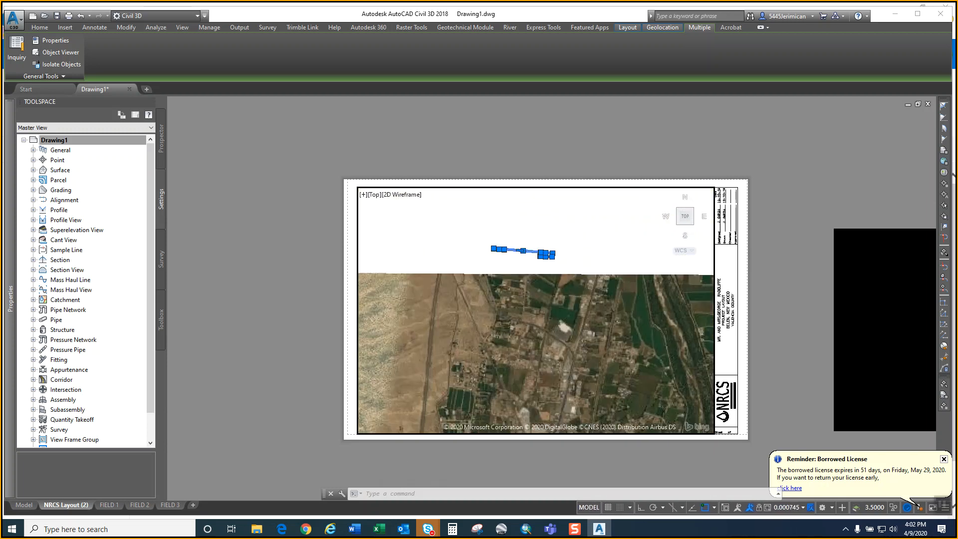
scroll(599, 252, "down", 10)
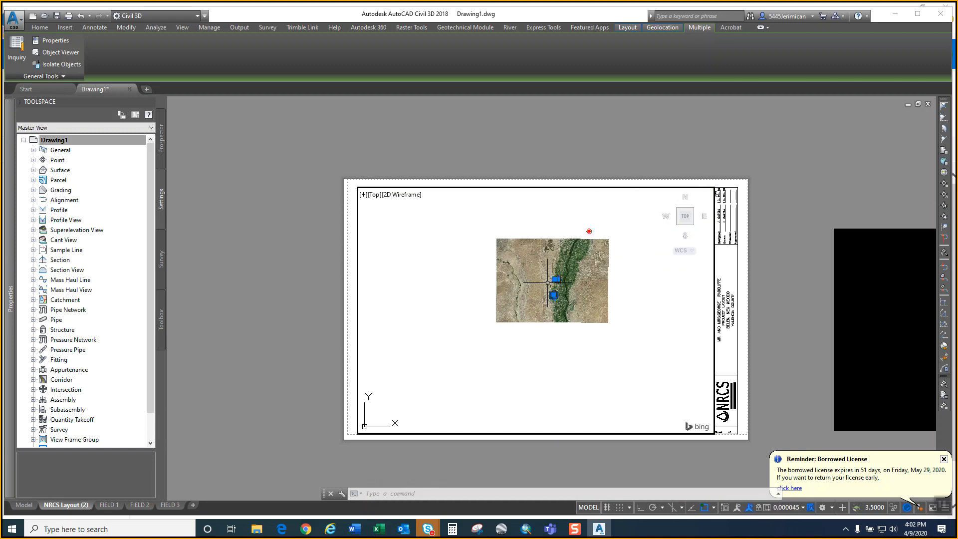
left_click(598, 267)
mouse_move(598, 266)
left_mouse_down()
mouse_move(627, 214)
mouse_move(593, 234)
left_mouse_up()
scroll(554, 262, "down", 6)
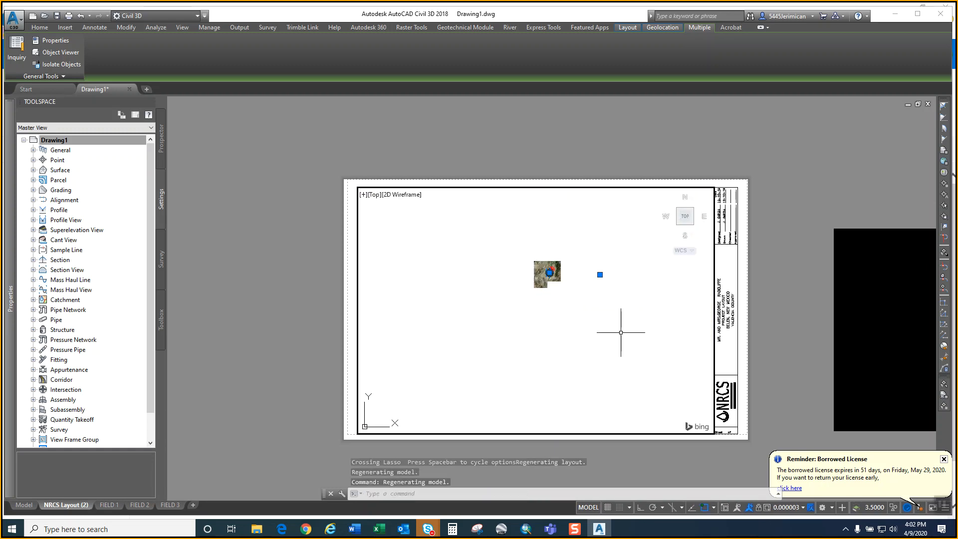
mouse_move(630, 332)
left_mouse_down()
mouse_move(463, 253)
mouse_move(611, 199)
mouse_move(626, 245)
left_mouse_up()
scroll(599, 281, "up", 10)
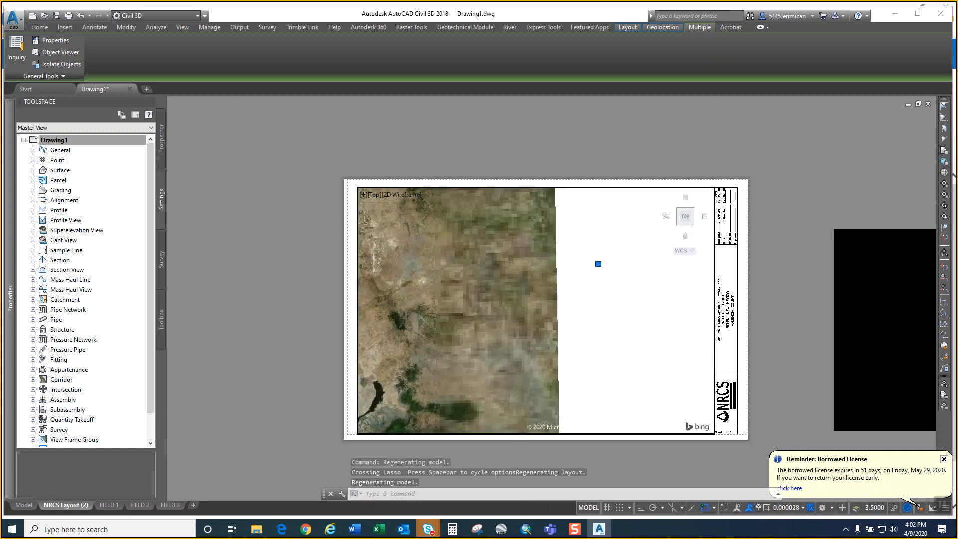
scroll(601, 256, "down", 10)
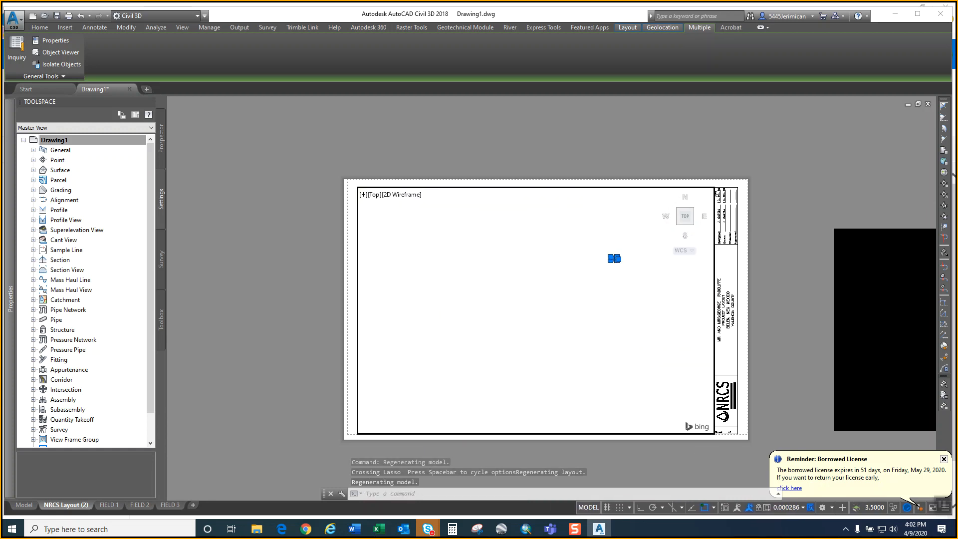
scroll(597, 254, "up", 8)
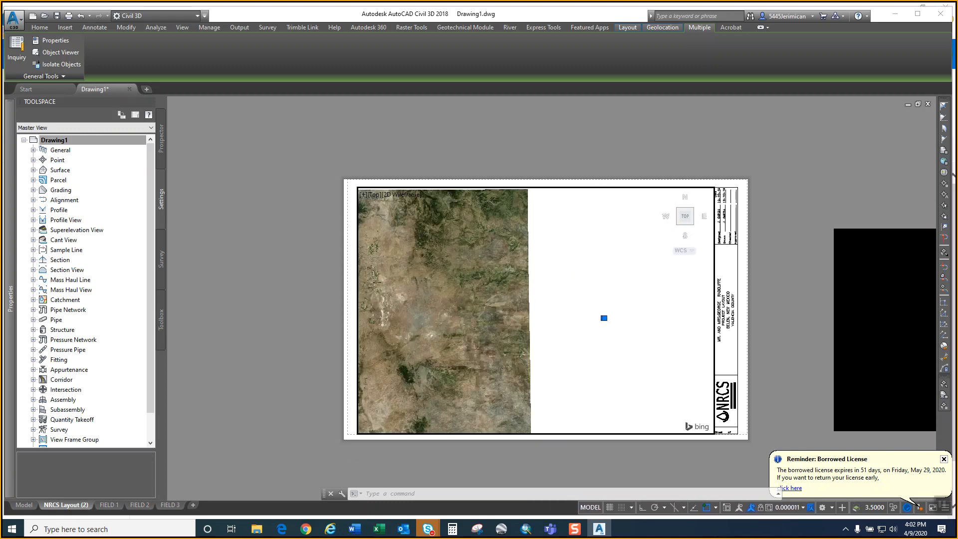
scroll(601, 317, "down", 15)
scroll(533, 299, "up", 9)
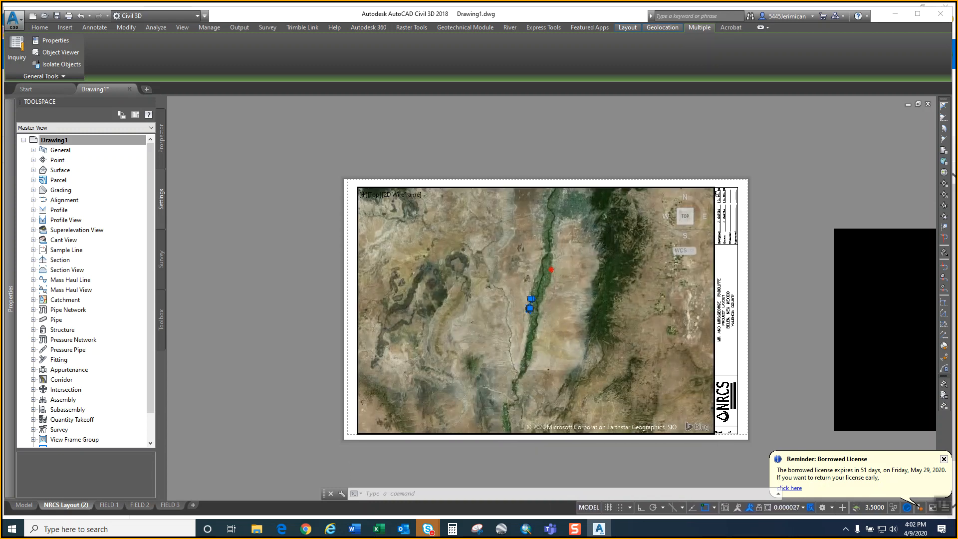
- Turn on the V-NODE layer to display the imported survey points
left_click(46, 27)
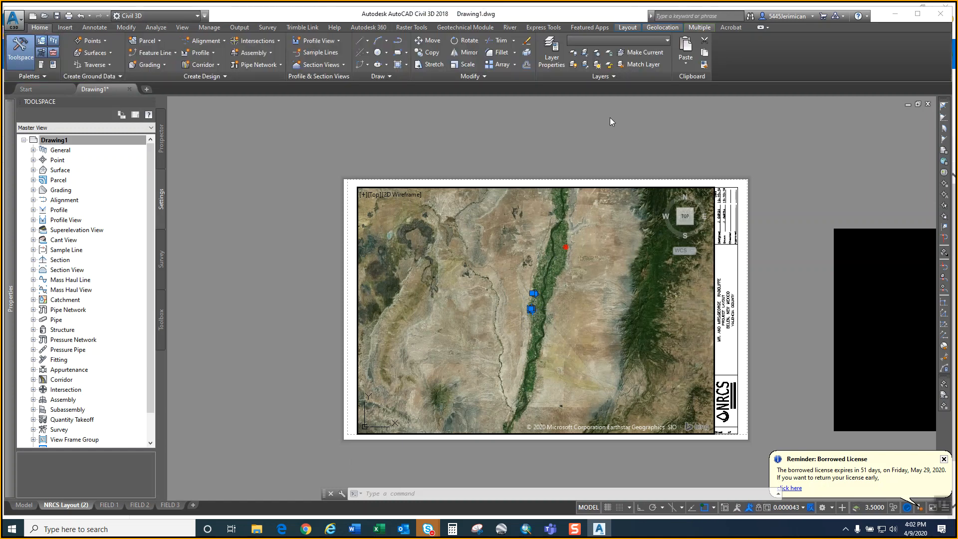
left_click(631, 38)
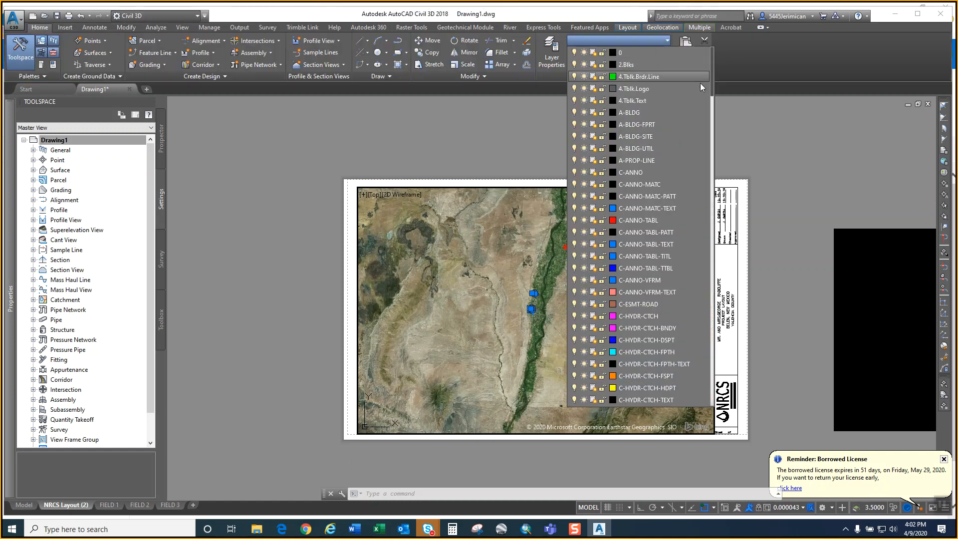
left_click_drag(712, 87, 711, 408)
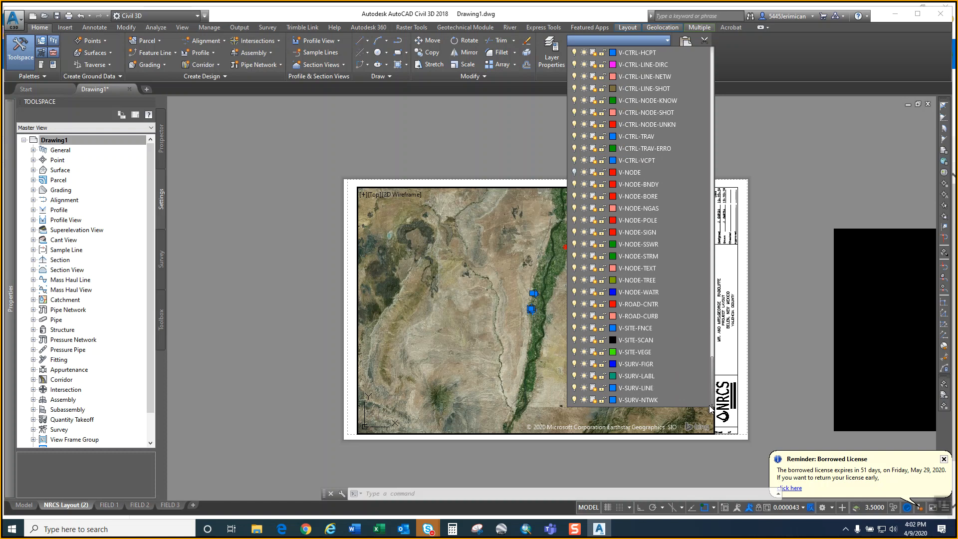
left_click(574, 172)
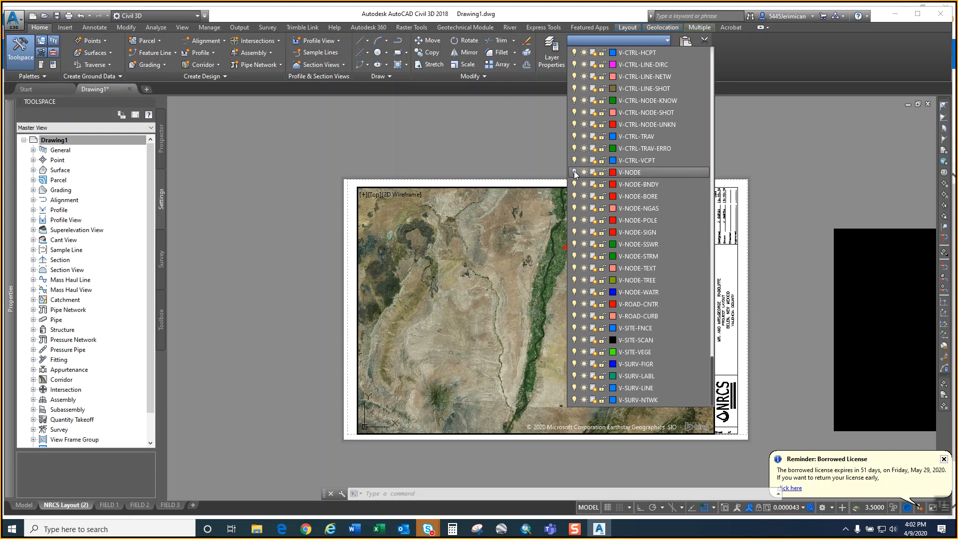
left_click(573, 172)
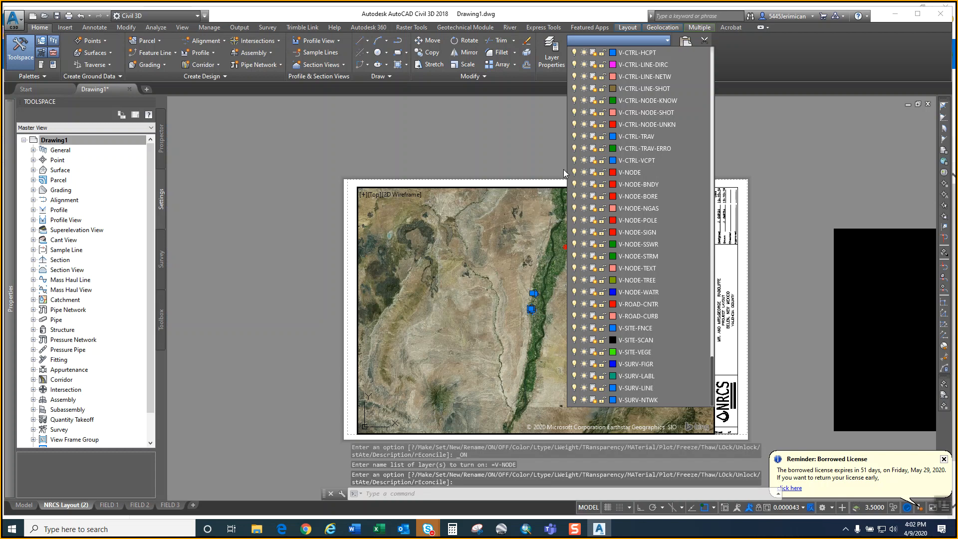
left_click(459, 319)
- Locate the survey point labels in the viewport, centre on them, and run REGENALL to resize them
scroll(456, 320, "down", 4)
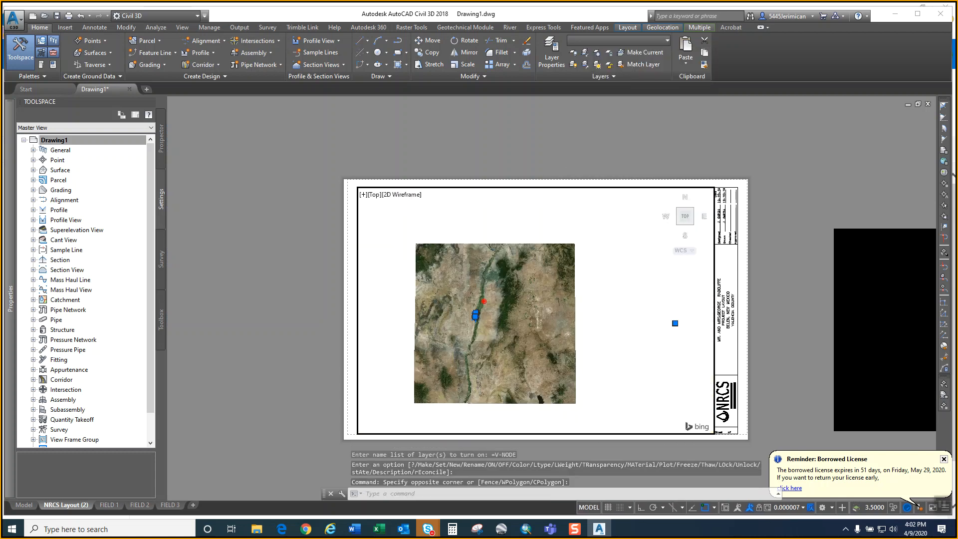
scroll(457, 319, "down", 2)
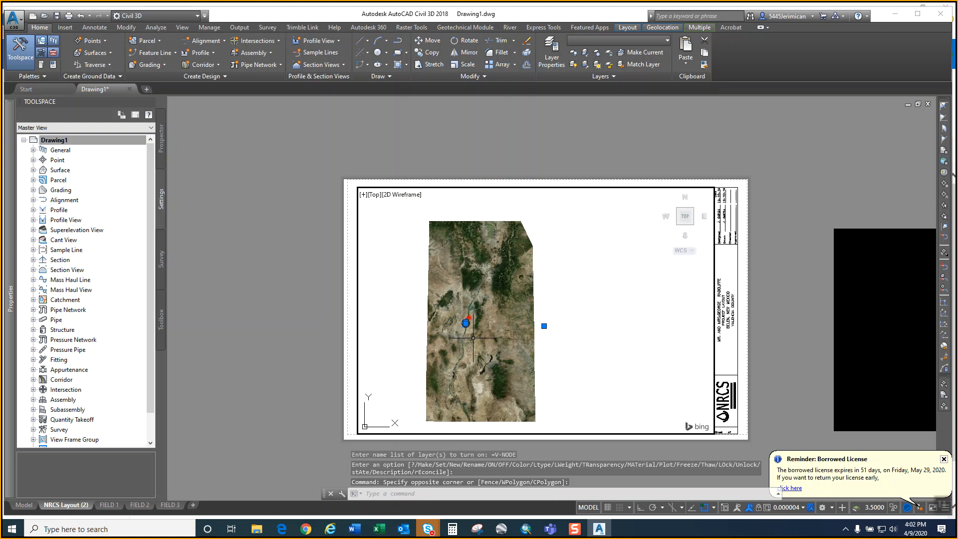
mouse_move(597, 384)
left_mouse_down()
mouse_move(401, 346)
mouse_move(491, 185)
mouse_move(641, 267)
mouse_move(611, 353)
left_mouse_up()
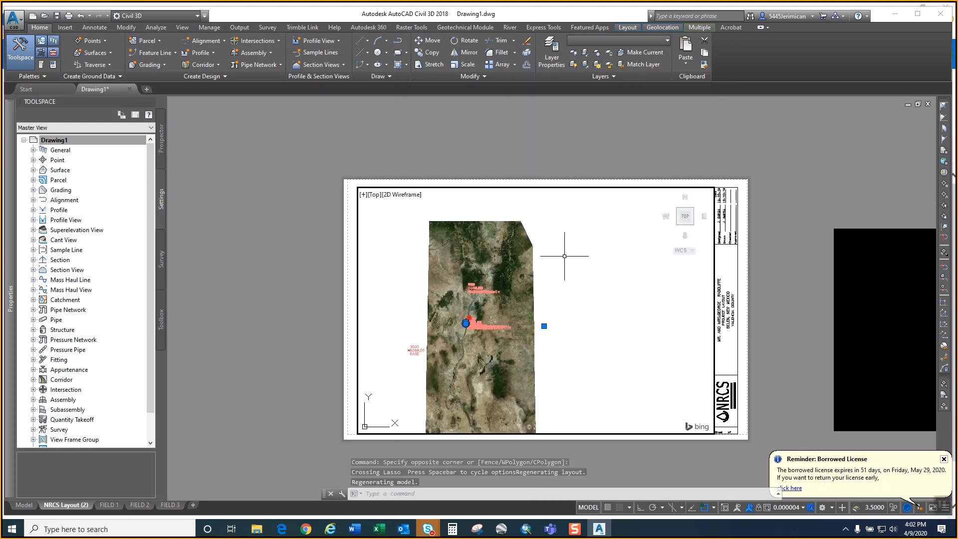
scroll(468, 279, "up", 9)
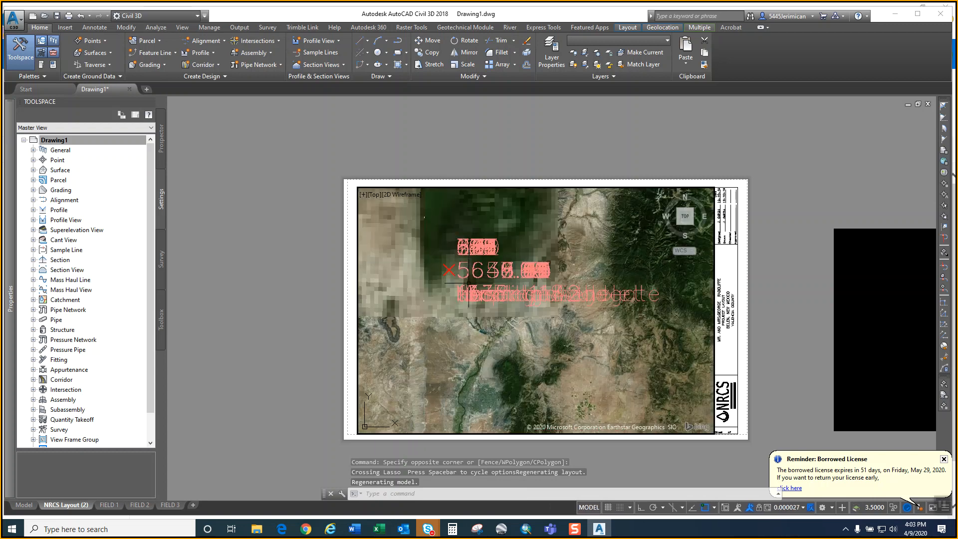
middle_click_drag(468, 273, 489, 299)
scroll(498, 281, "up", 1)
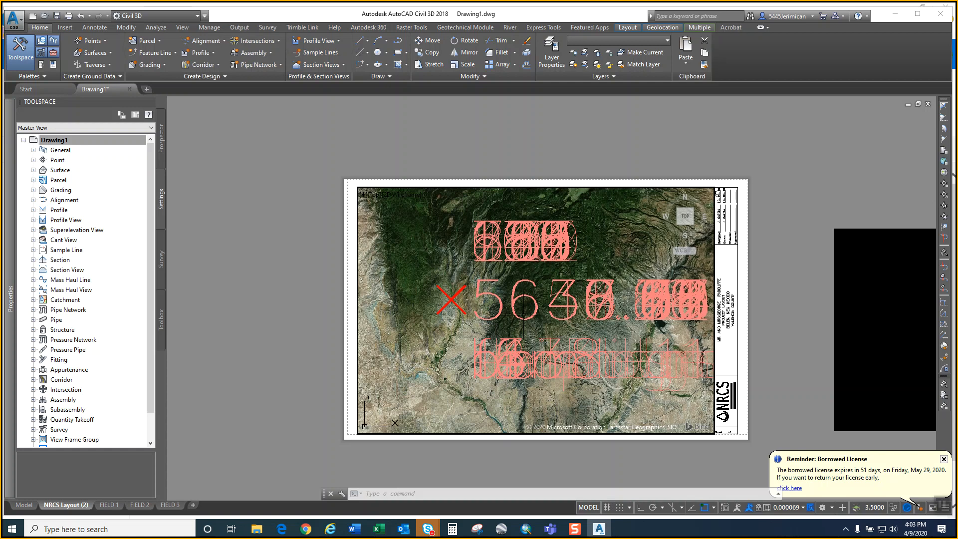
type("n")
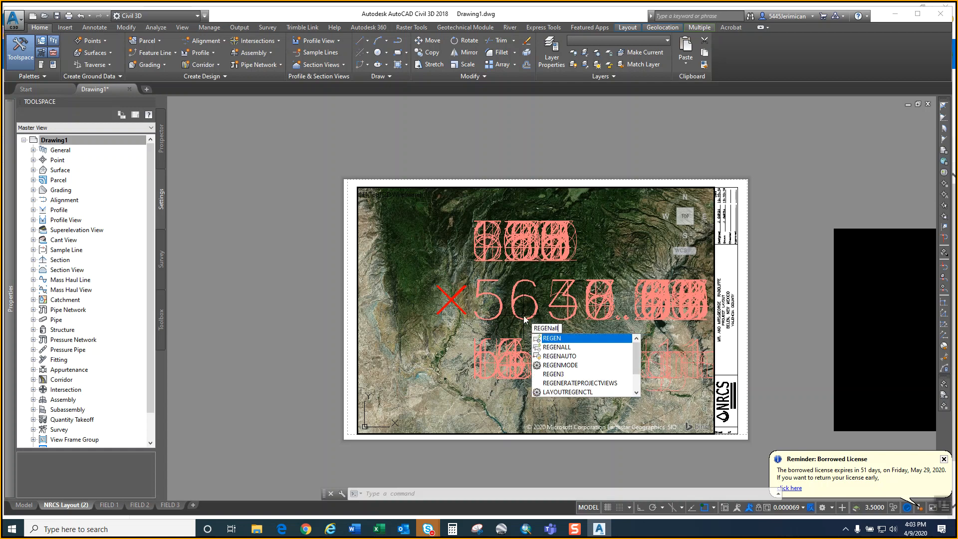
key("Return")
- Frame the survey point cluster over its field in the viewport, regenerating the whole drawing again along the way
scroll(463, 294, "up", 6)
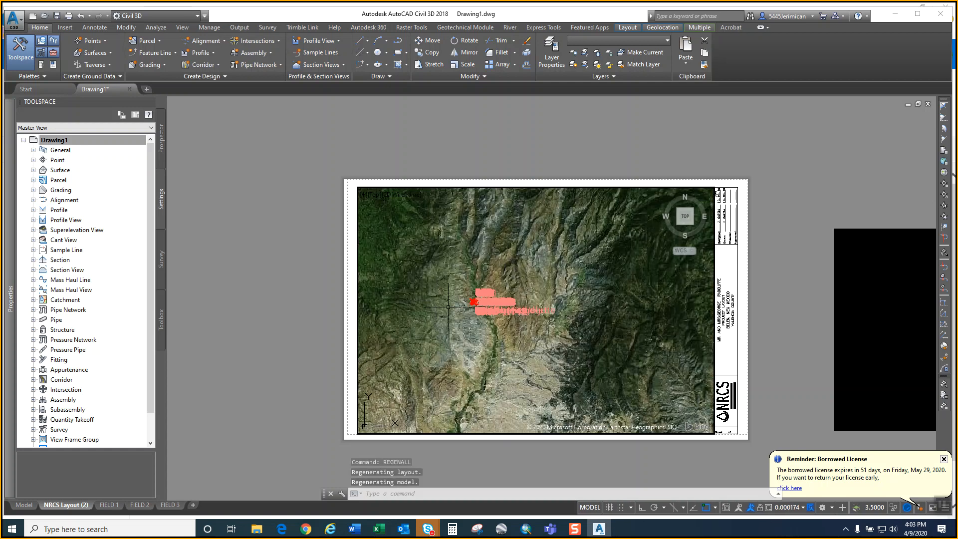
scroll(467, 297, "up", 3)
type("regenall")
key("Return")
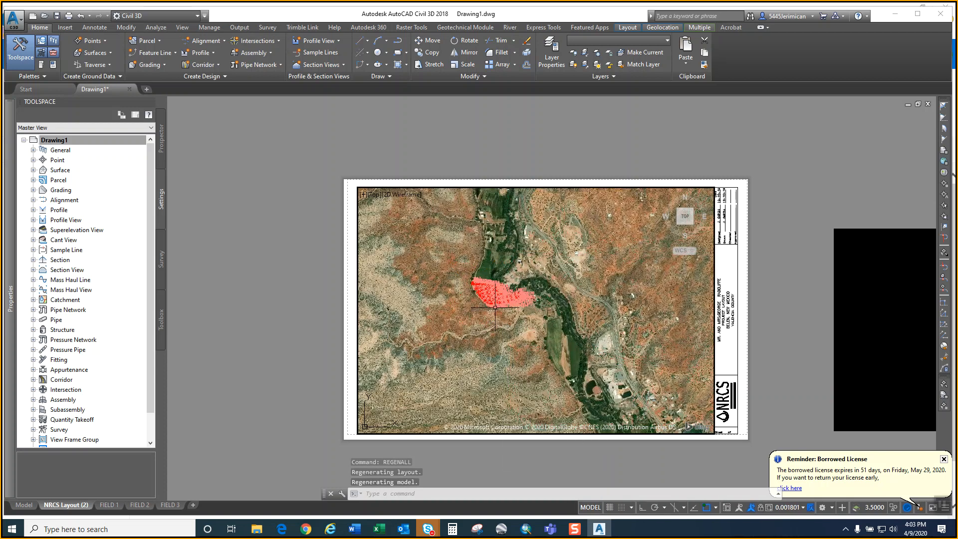
scroll(500, 292, "up", 3)
right_click(525, 243)
left_click(552, 250)
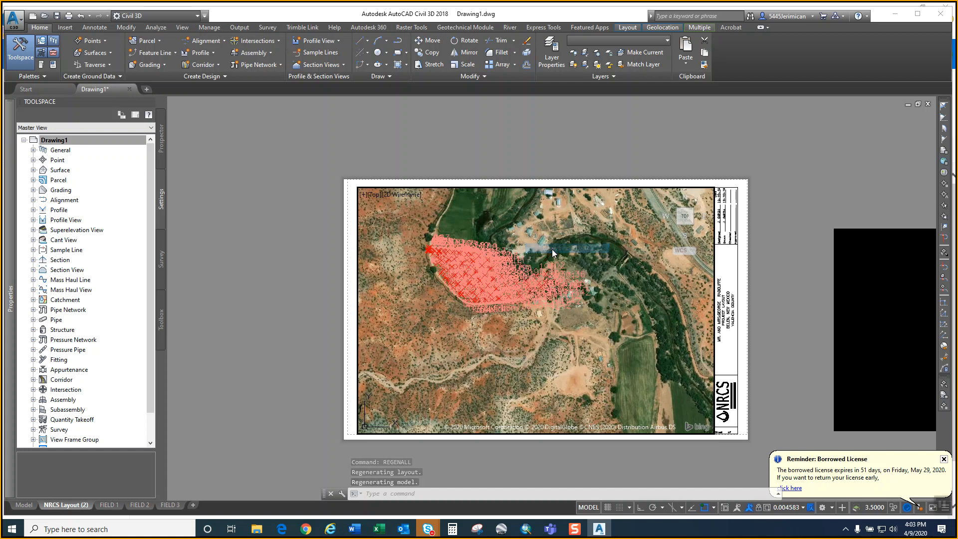
scroll(464, 269, "up", 5)
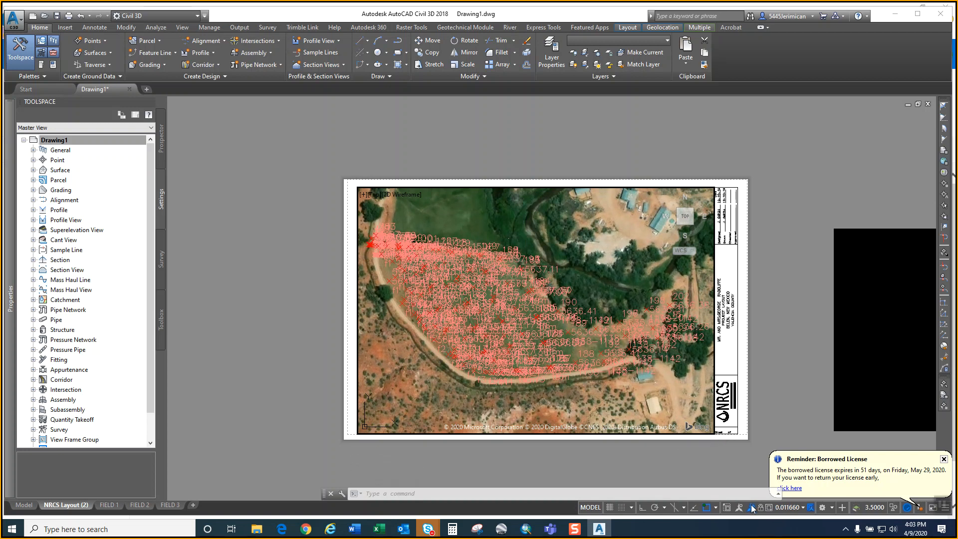
- Set the viewport scale to 1" = 80' with the survey points centred on the sheet, and return to paper space
left_click(787, 508)
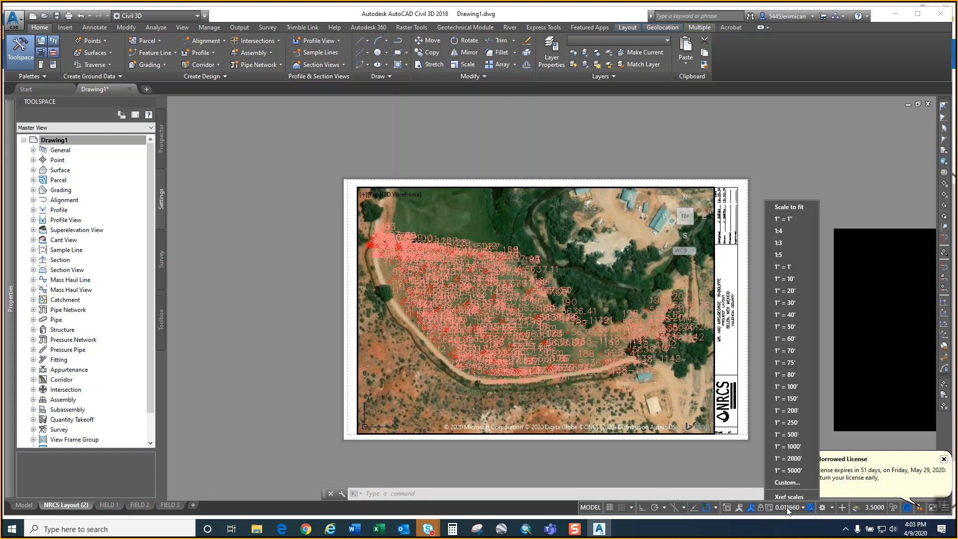
left_click(789, 374)
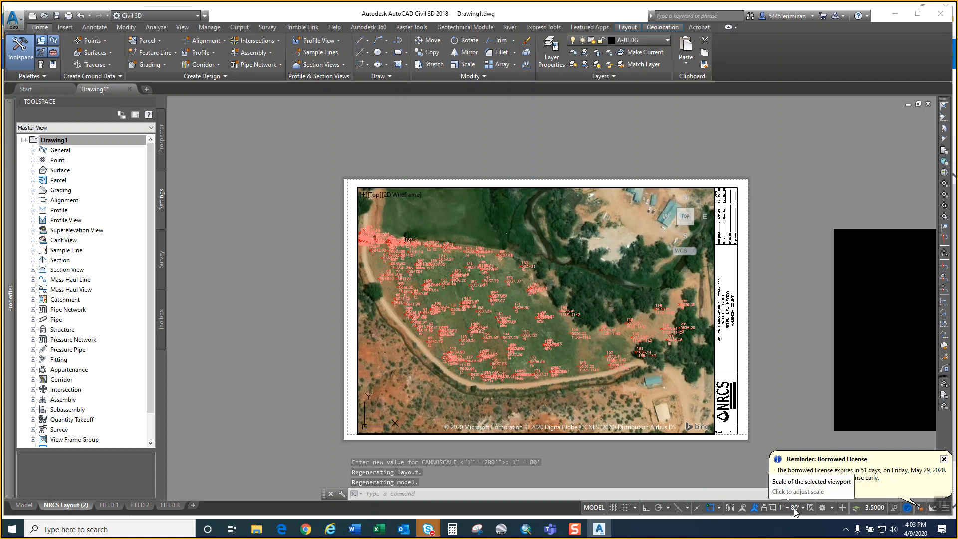
mouse_move(543, 375)
middle_mouse_down()
mouse_move(564, 375)
mouse_move(556, 383)
middle_mouse_up()
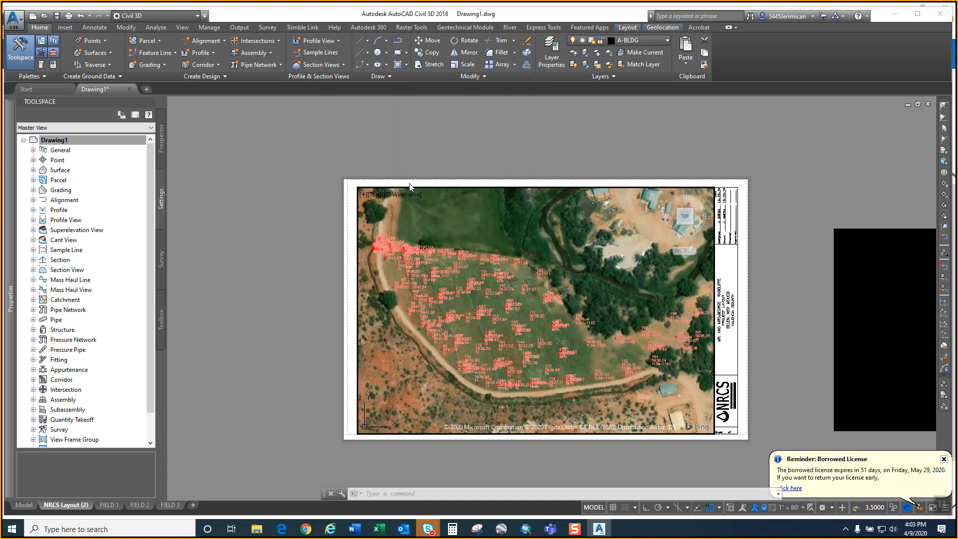
double_click(337, 200)
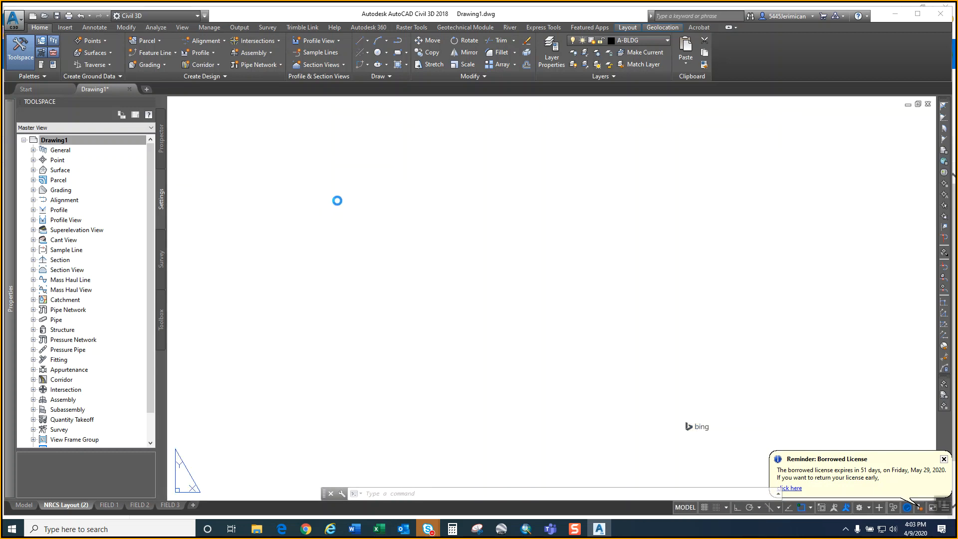
- Insert the built-in Arrow 18 north arrow for the sheet's viewport, over the dirt road in the image's upper-left area
left_click(336, 202)
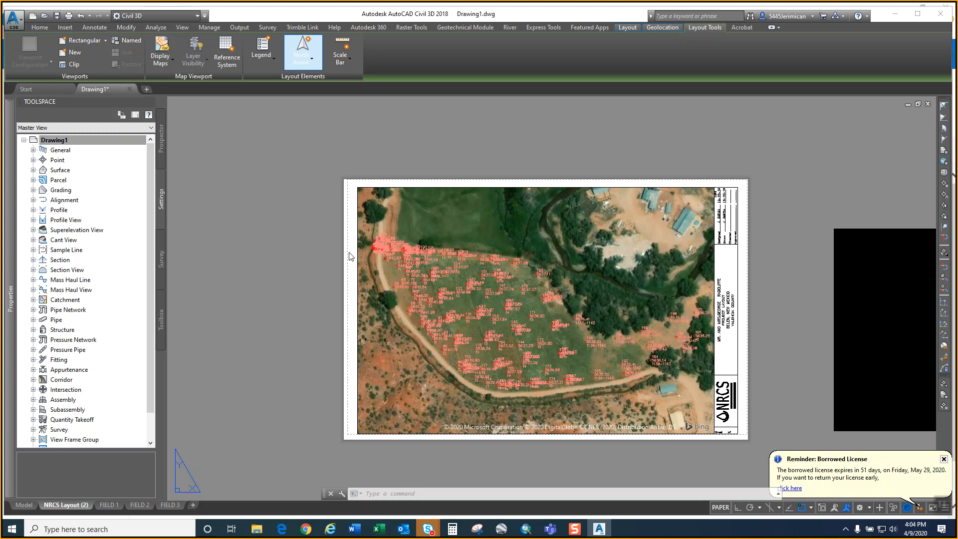
left_click(303, 52)
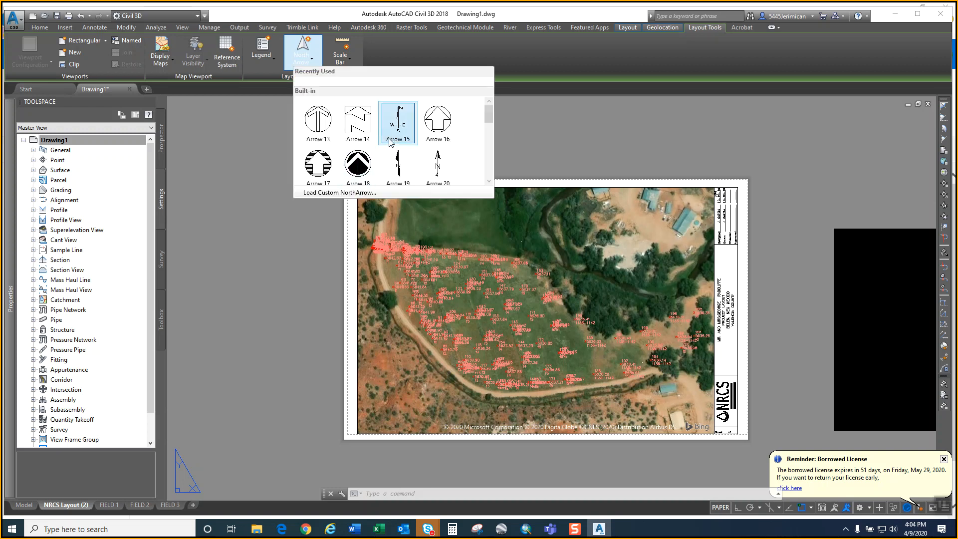
left_click_drag(488, 114, 488, 145)
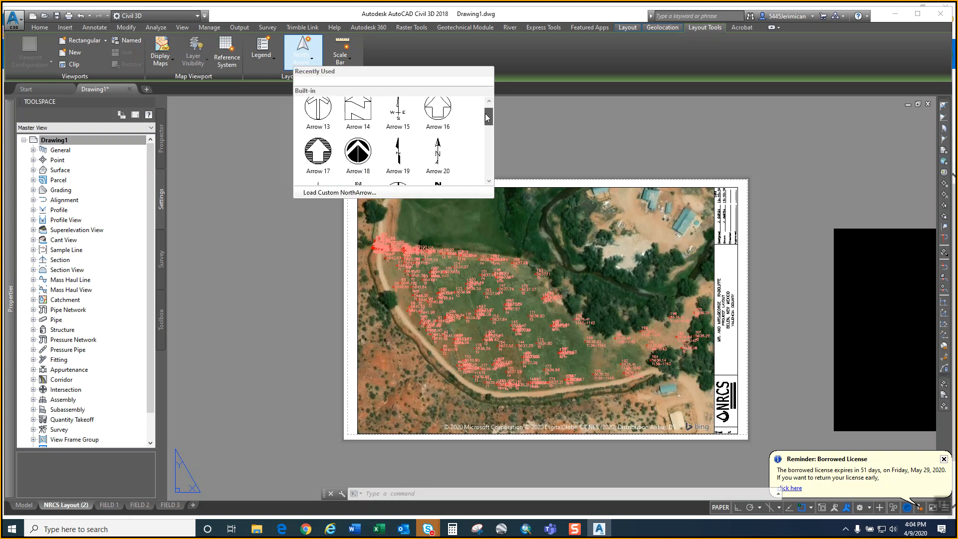
left_click(358, 155)
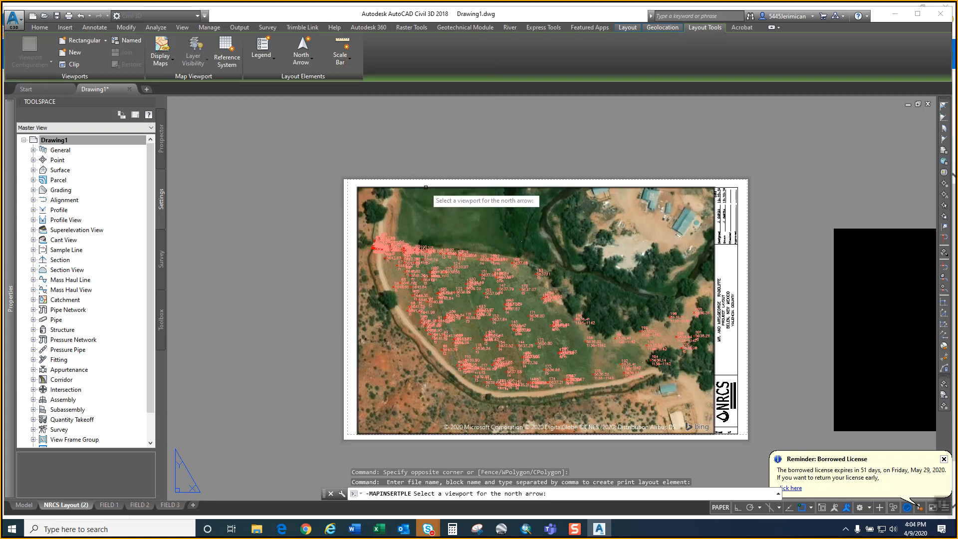
left_click(425, 187)
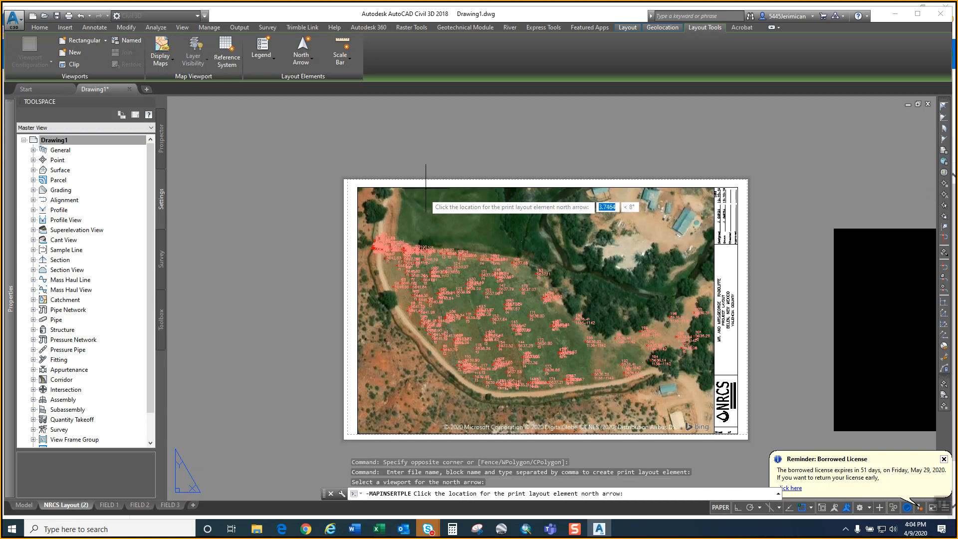
left_click(388, 214)
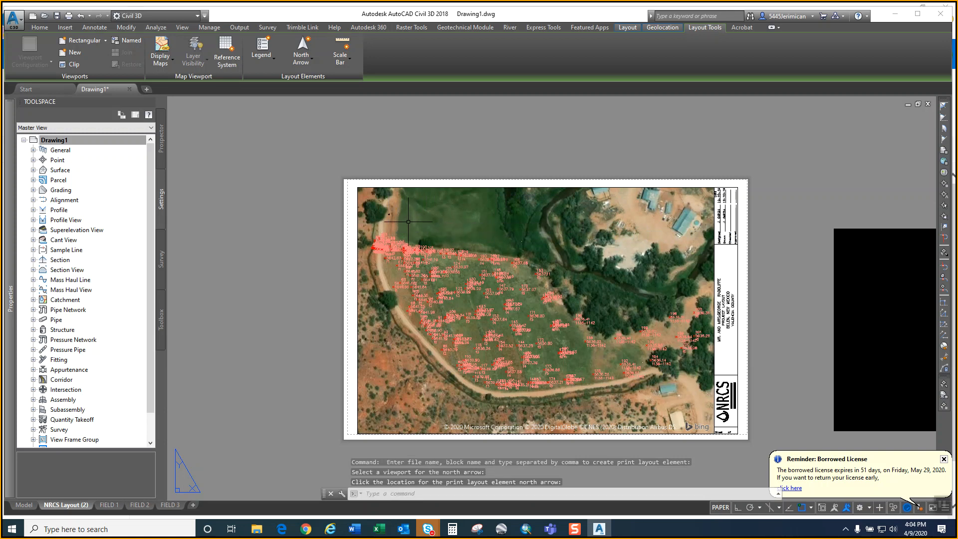
- Select the new north arrow for scaling and restrict the running object snaps to Center
scroll(385, 217, "up", 10)
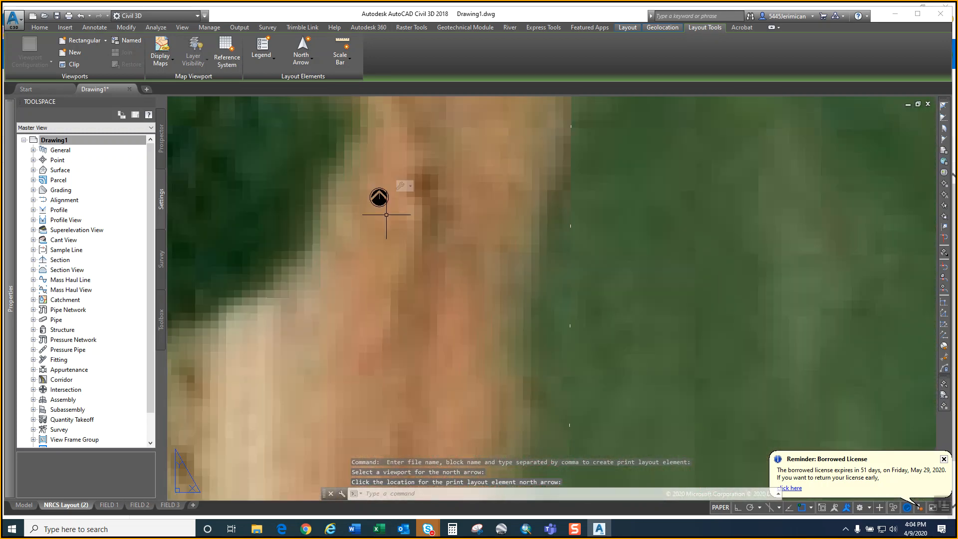
scroll(381, 212, "up", 2)
type("sc")
key("Return")
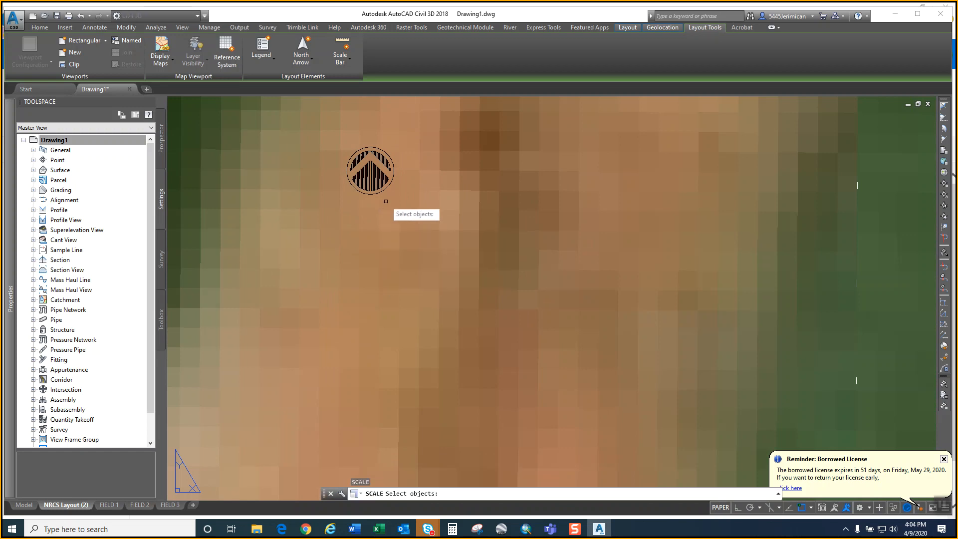
left_click(385, 183)
key("Return")
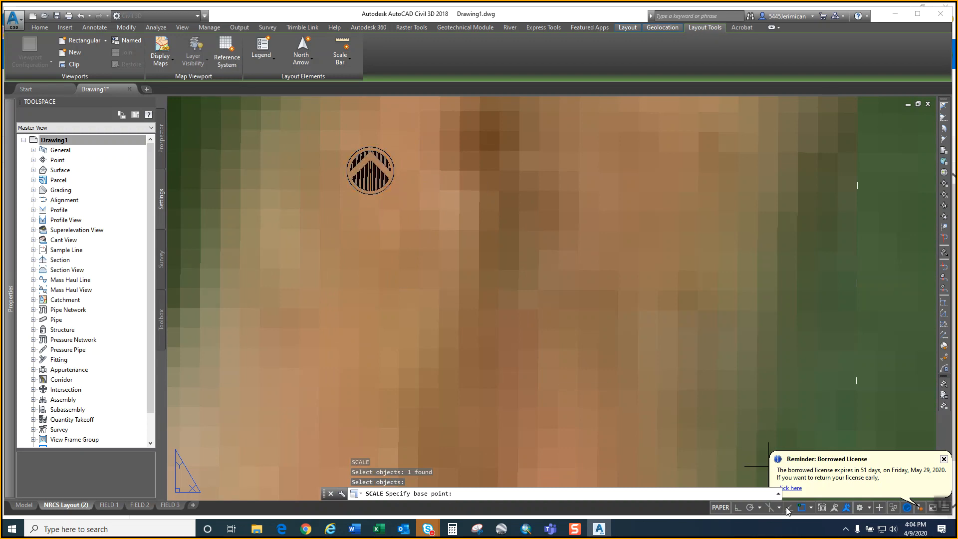
left_click(811, 508)
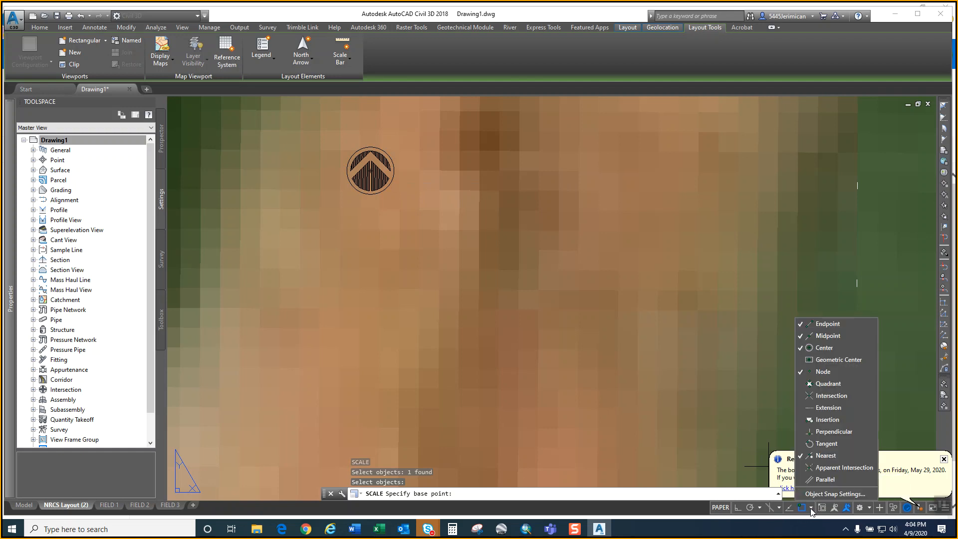
left_click(826, 335)
left_click(824, 347)
left_click(822, 371)
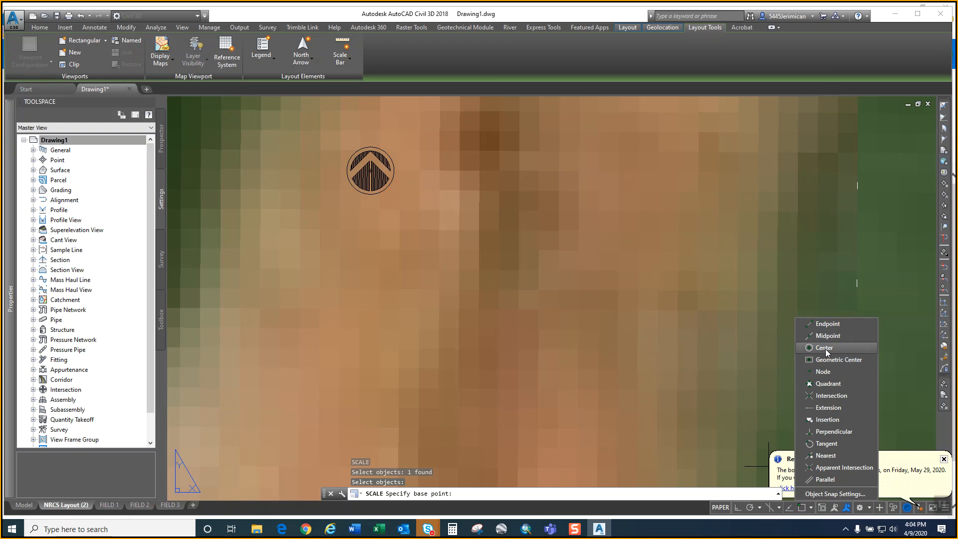
left_click(743, 325)
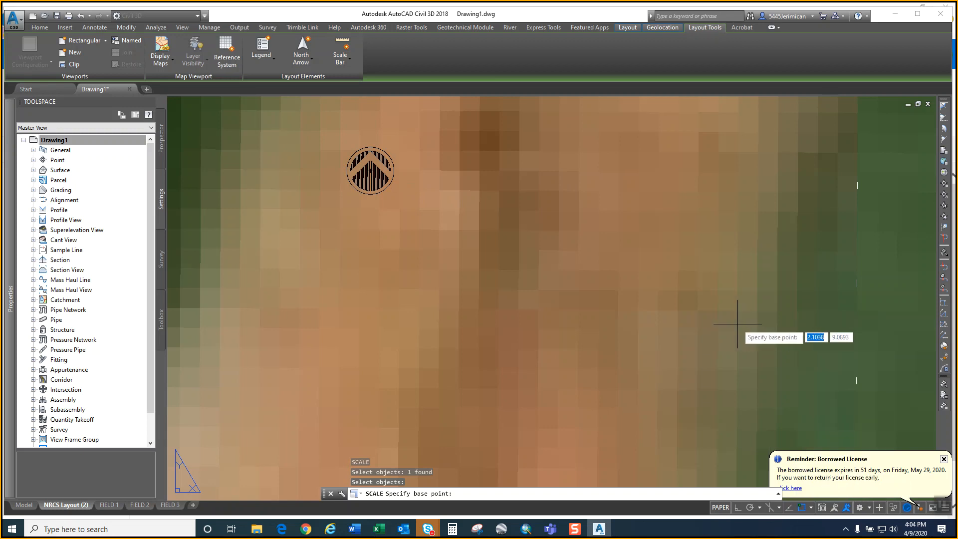
- Enlarge the north arrow freehand about its centre point, judging its size against the whole sheet
left_click(370, 170)
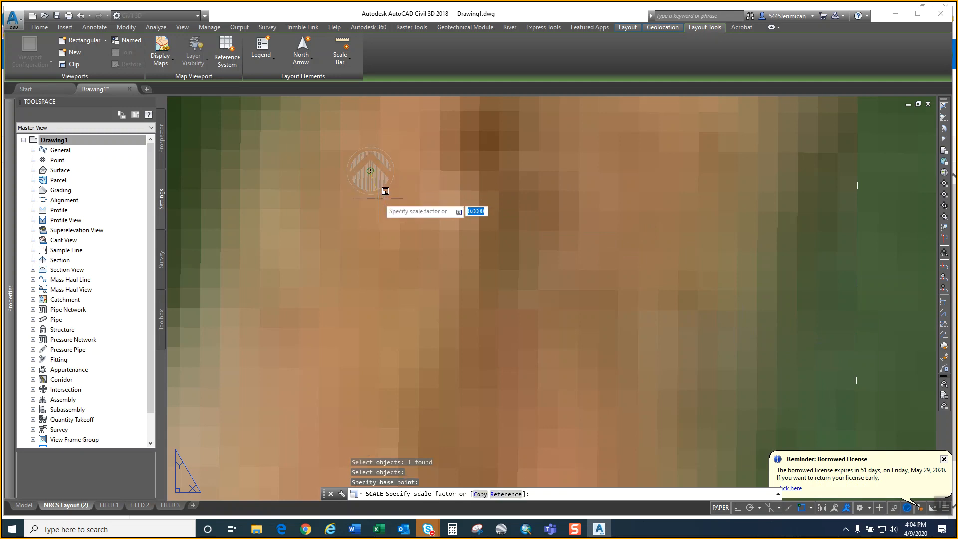
scroll(379, 190, "down", 5)
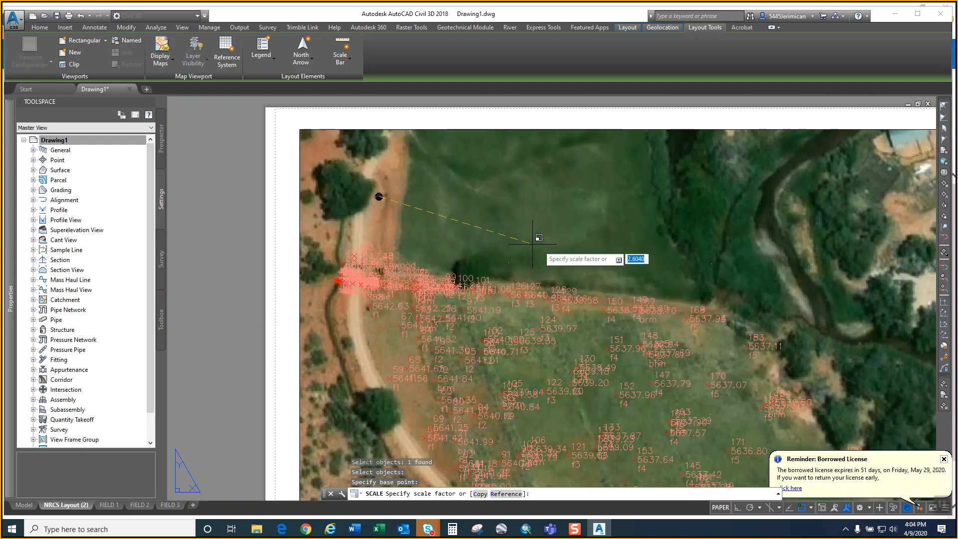
scroll(528, 274, "down", 5)
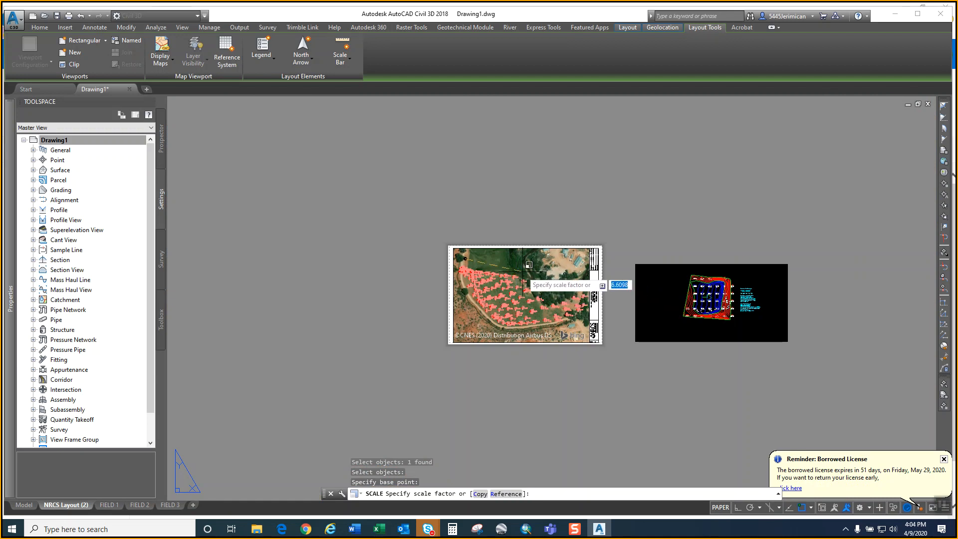
scroll(529, 271, "up", 5)
left_click(611, 321)
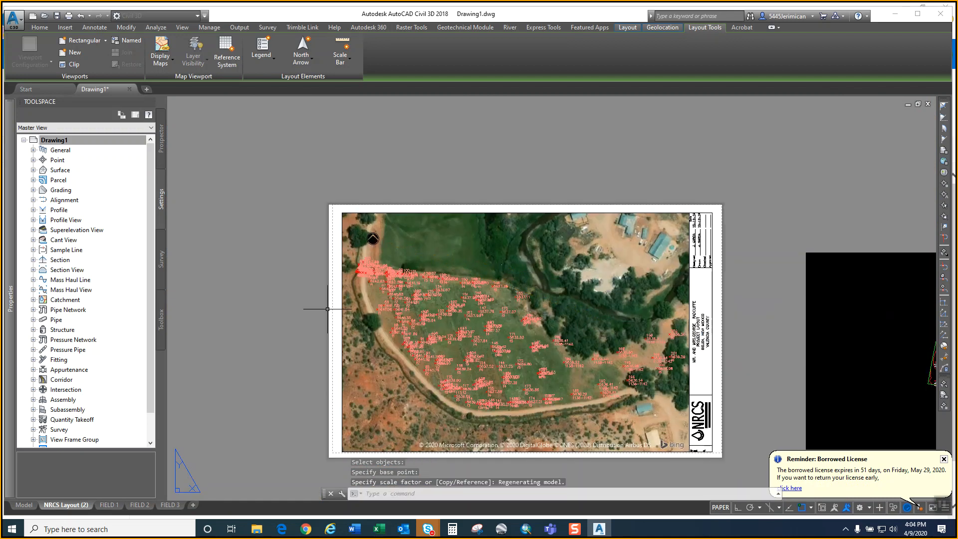
- Insert the ScaleBar2_Imperial scale bar for the viewport with 160-foot divisions, in the lower-left corner of the image
left_click(340, 50)
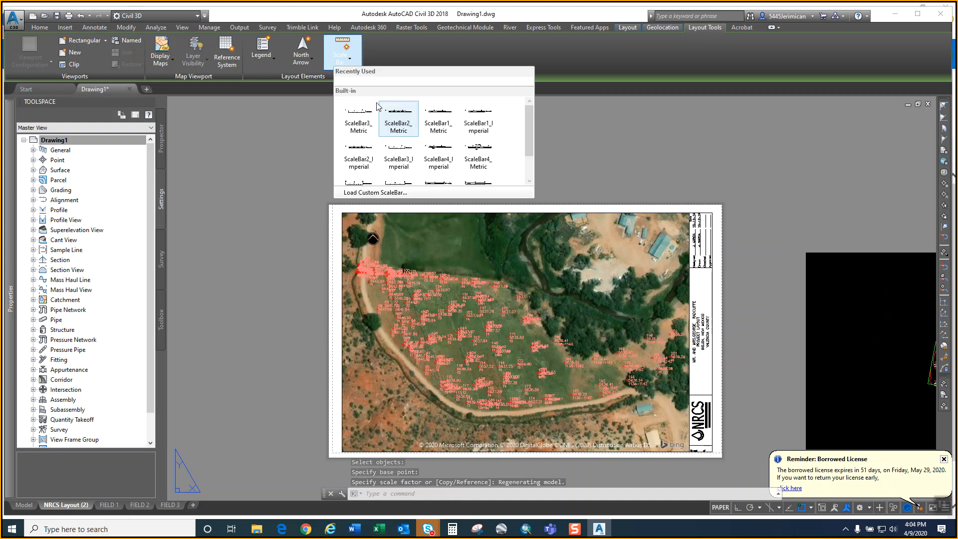
left_click_drag(528, 118, 528, 127)
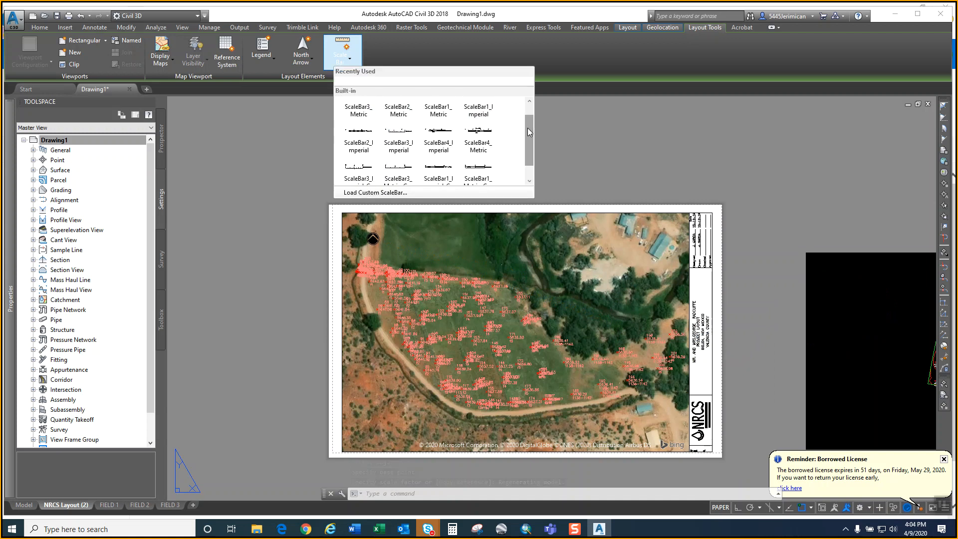
left_click(359, 140)
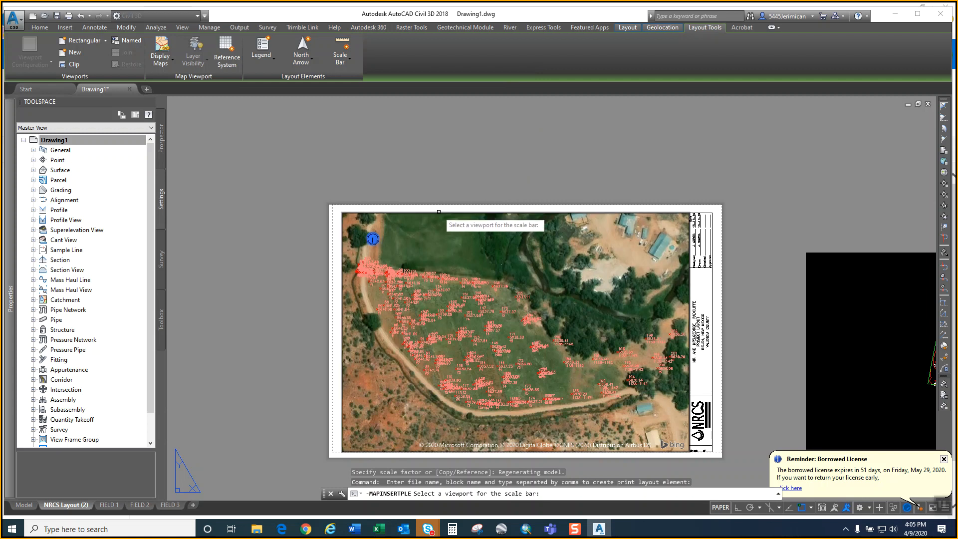
left_click(438, 212)
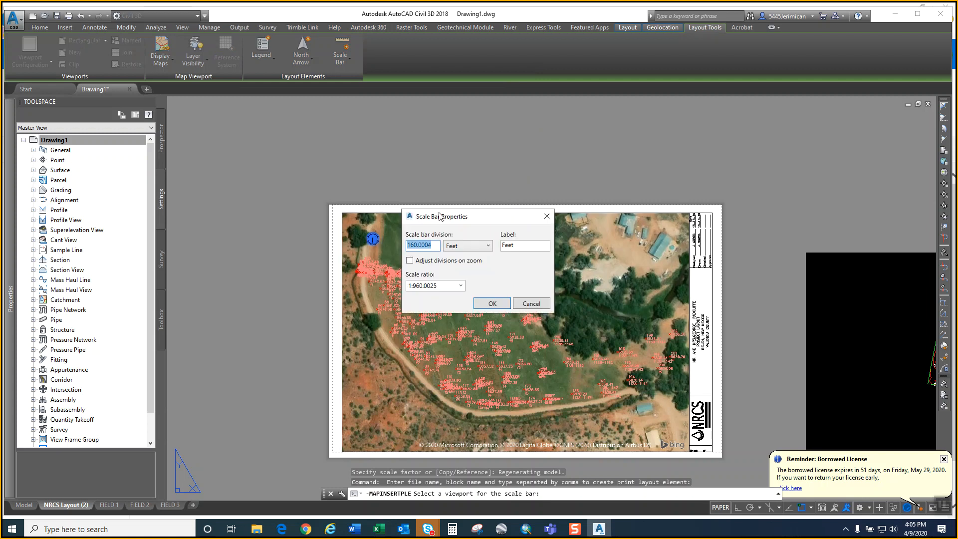
left_click(435, 246)
key("BackSpace")
left_click(492, 303)
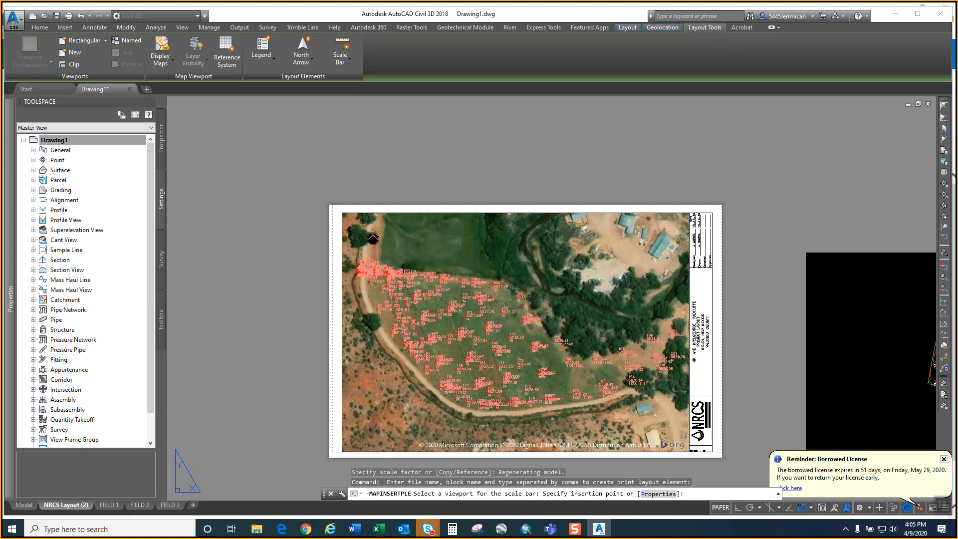
left_click(345, 438)
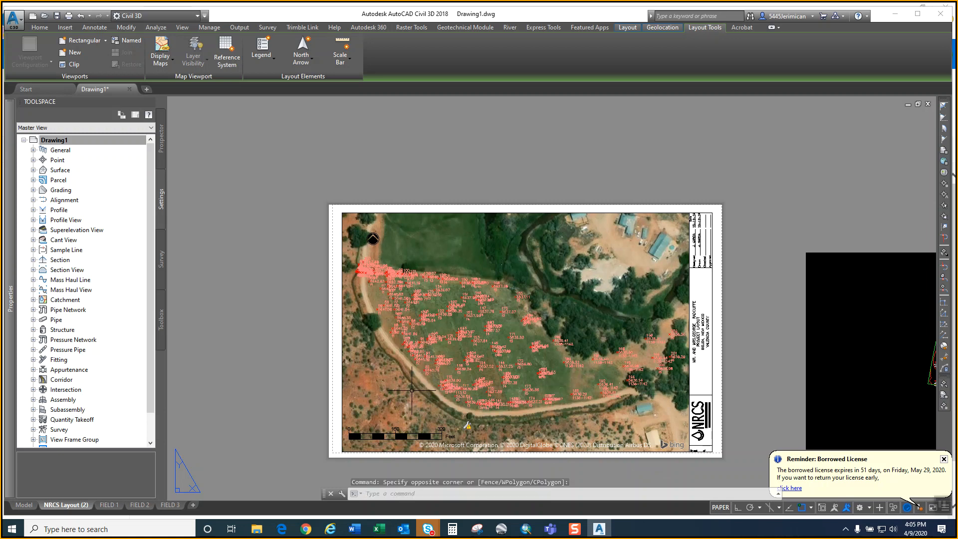
- Activate the viewport's model space and select two survey points in the field to check them, clearing the selection
double_click(412, 390)
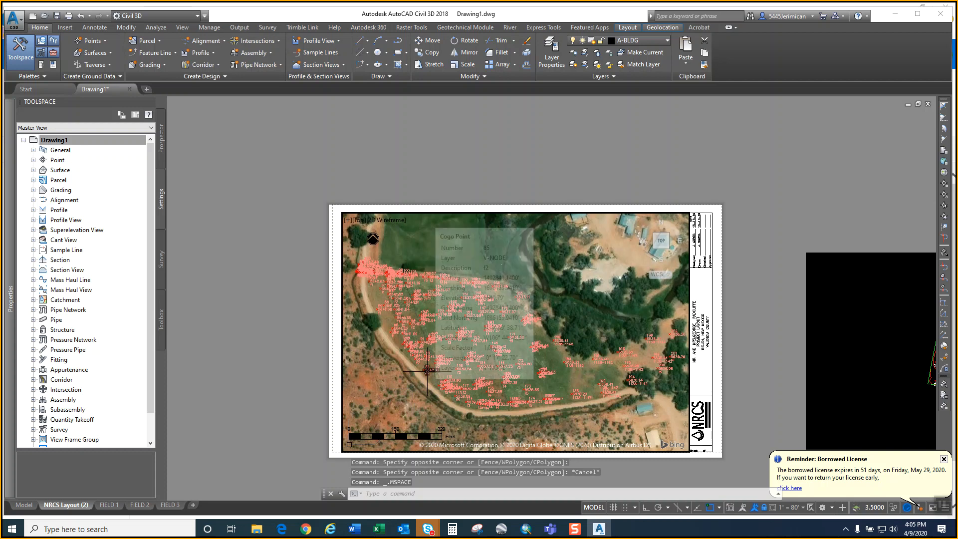
left_click(424, 369)
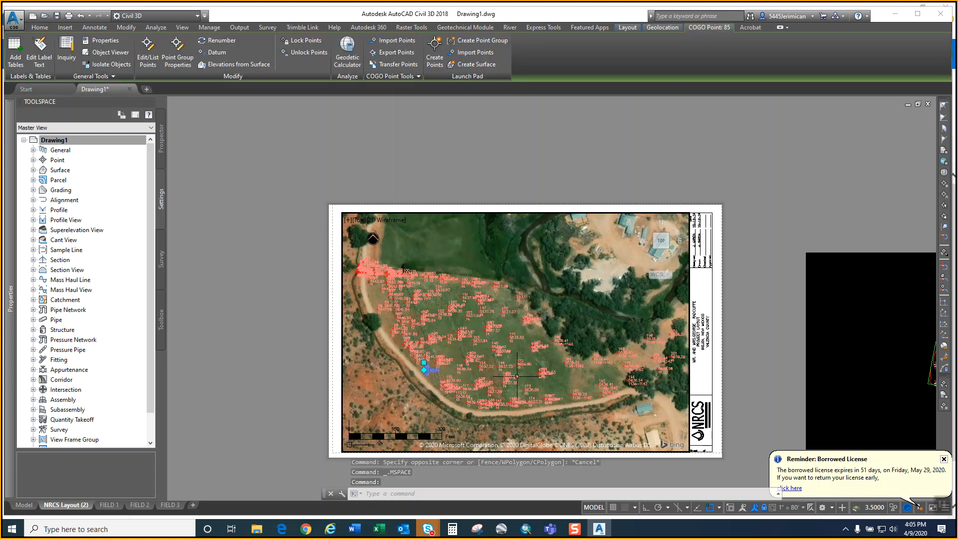
left_click(530, 345)
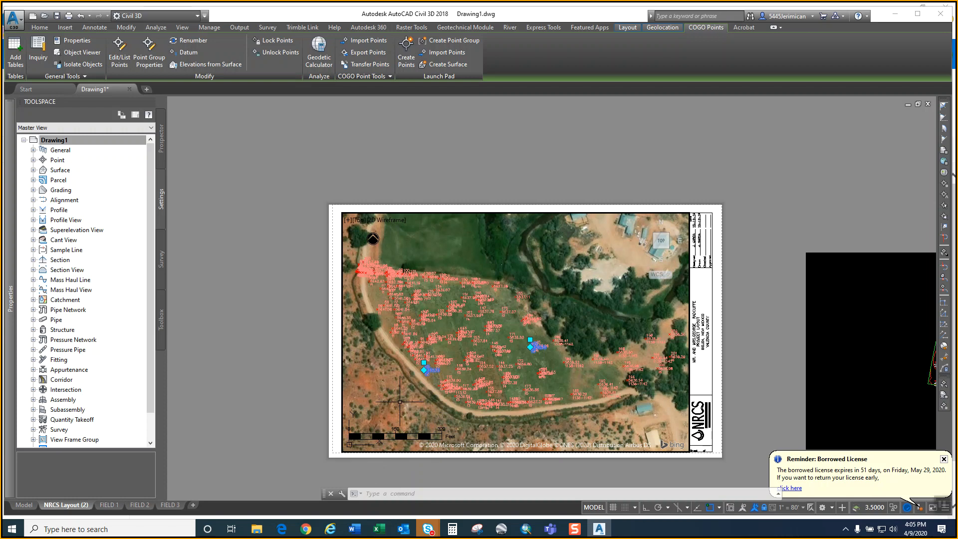
key("Escape")
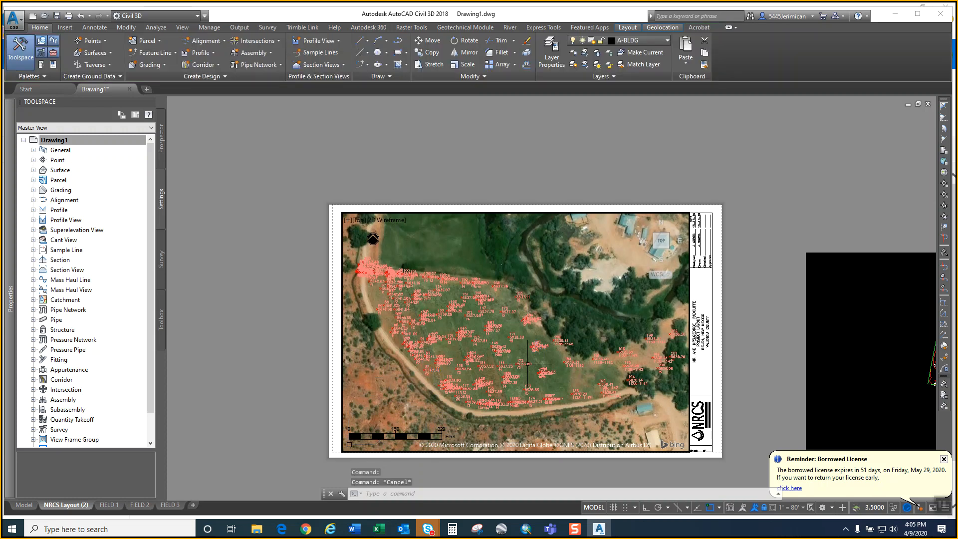
- Run REGENALL on the drawing with the view close to the crowded survey point labels near the north arrow
scroll(384, 270, "up", 2)
scroll(416, 287, "down", 2)
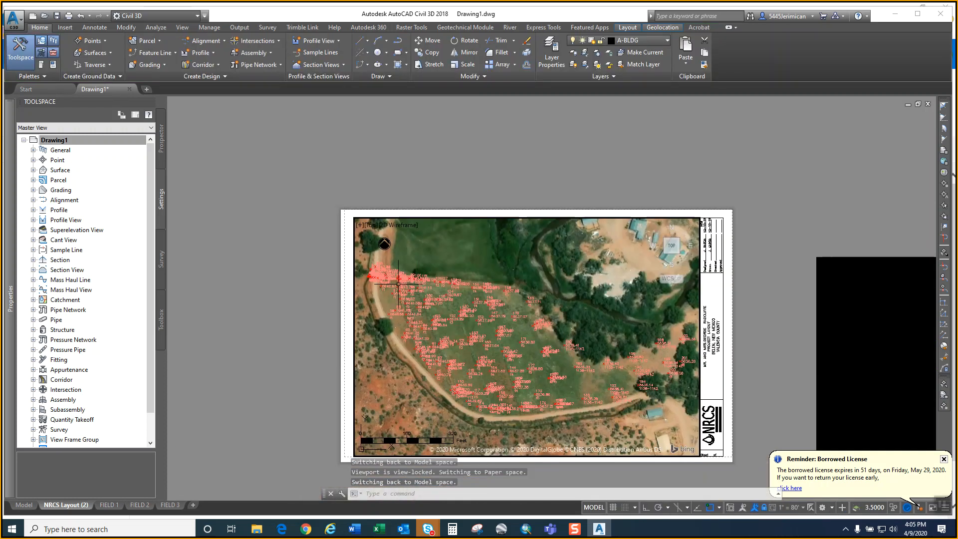
scroll(360, 295, "up", 2)
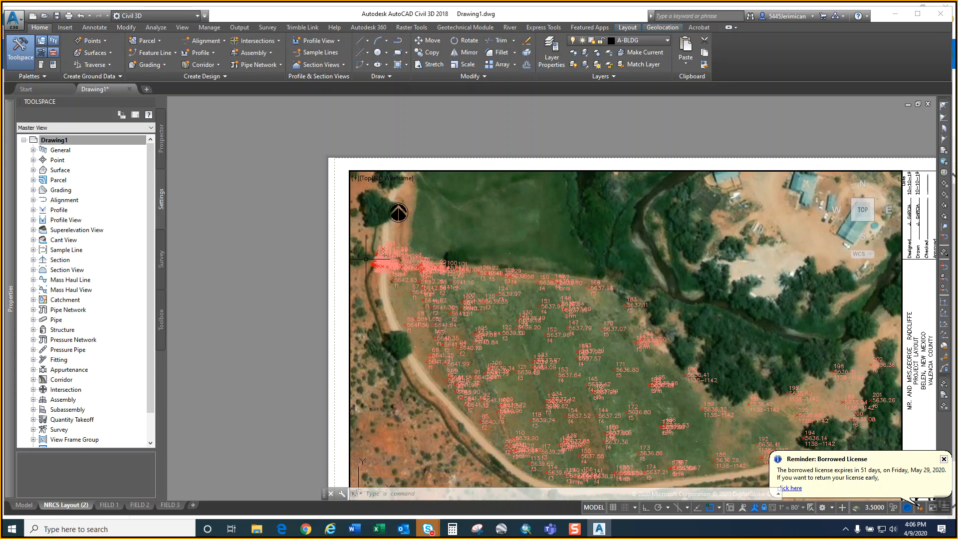
scroll(365, 259, "up", 2)
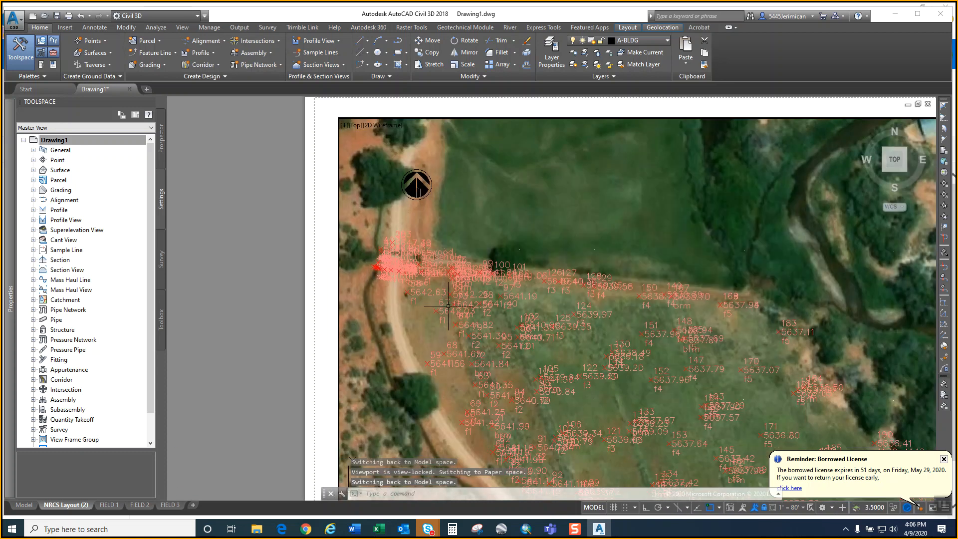
scroll(448, 305, "down", 3)
scroll(461, 310, "up", 3)
scroll(440, 298, "up", 3)
type("regenall")
key("Return")
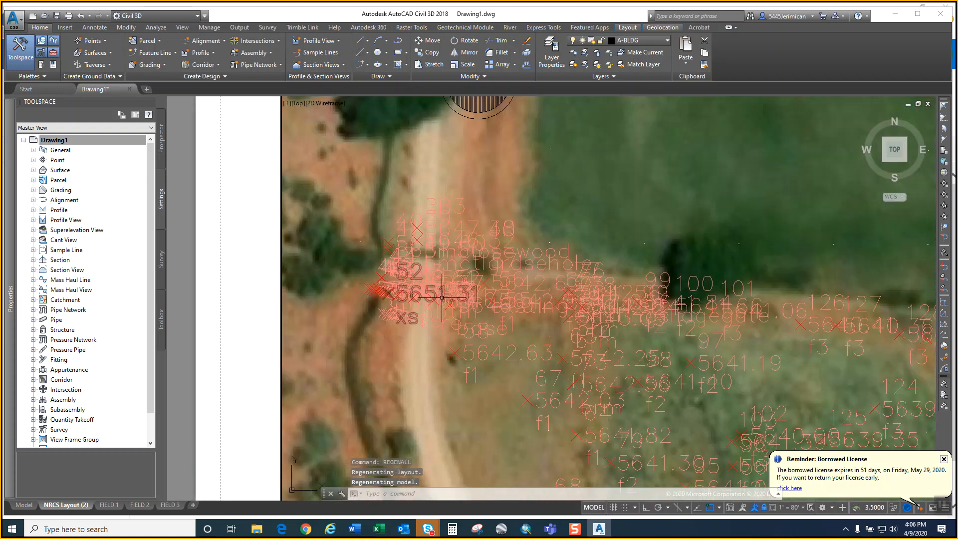
- Show annotation objects at all scales (ANNOALLVISIBLE 1) and regenerate the whole drawing with REGENALL
scroll(438, 310, "down", 1)
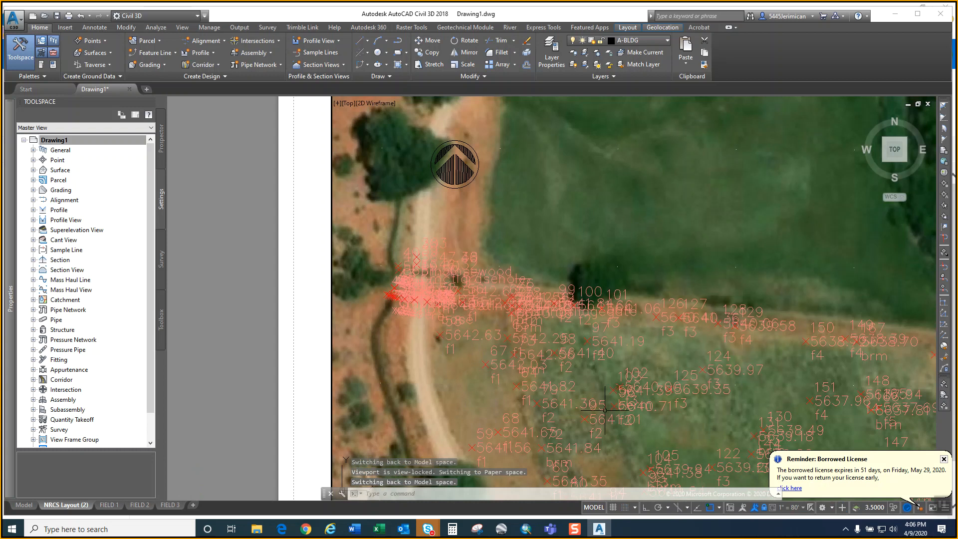
left_click(745, 509)
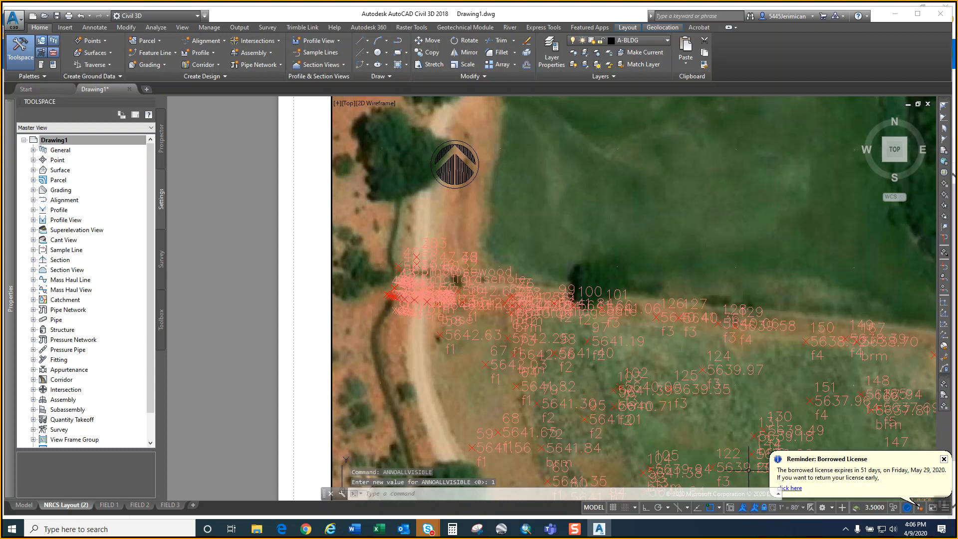
left_click(709, 405)
type("REGEn")
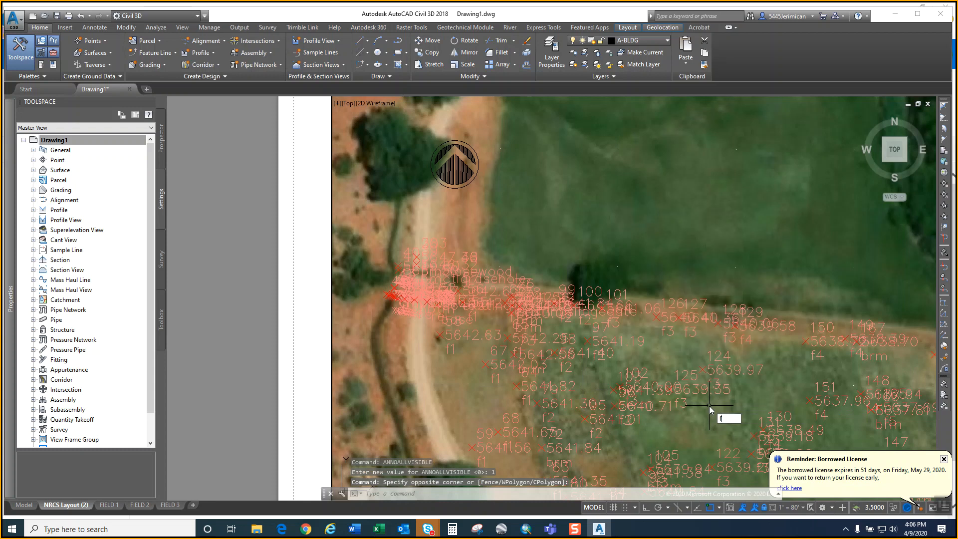
type("all")
key("Return")
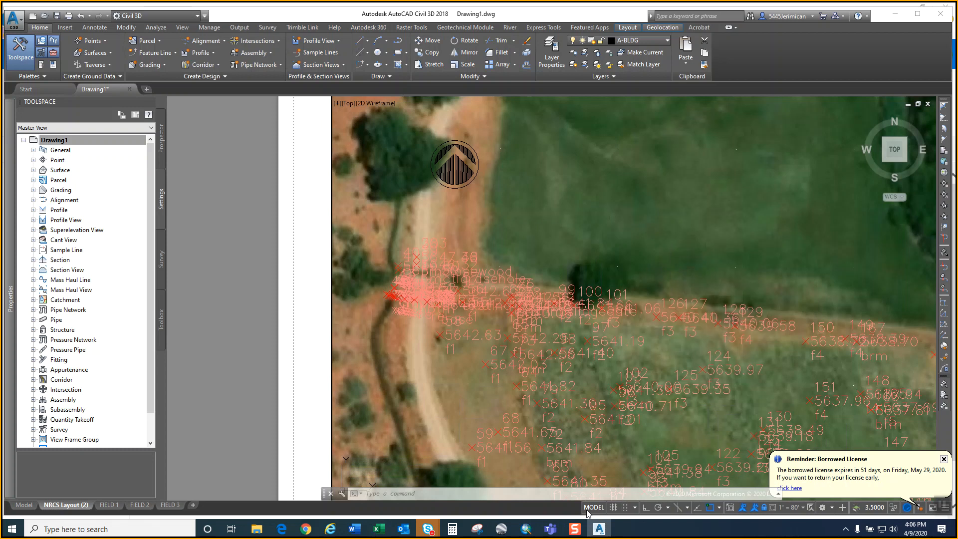
- Look over the aerial image and site linework in model space, and return to the NRCS Layout (2) sheet
left_click(25, 504)
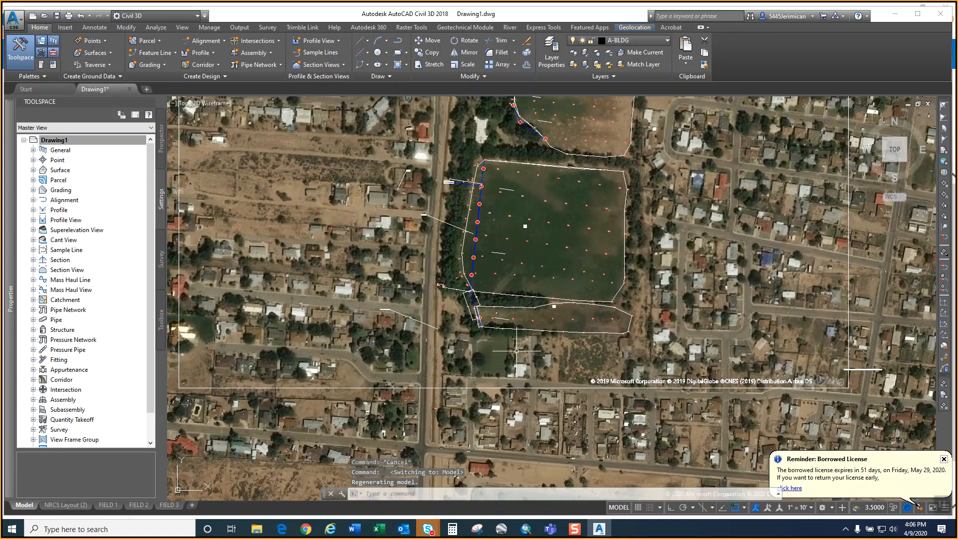
scroll(508, 344, "down", 2)
scroll(507, 344, "down", 5)
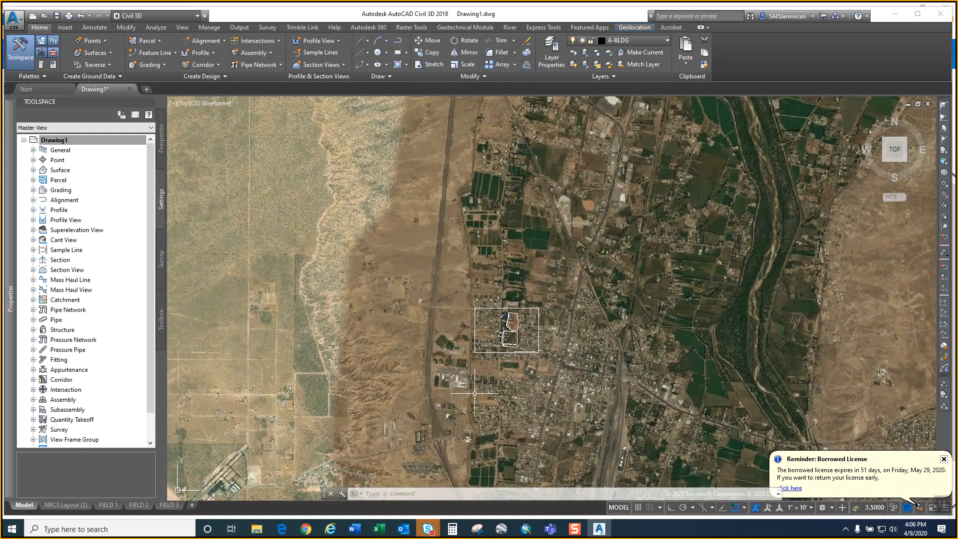
left_click(65, 504)
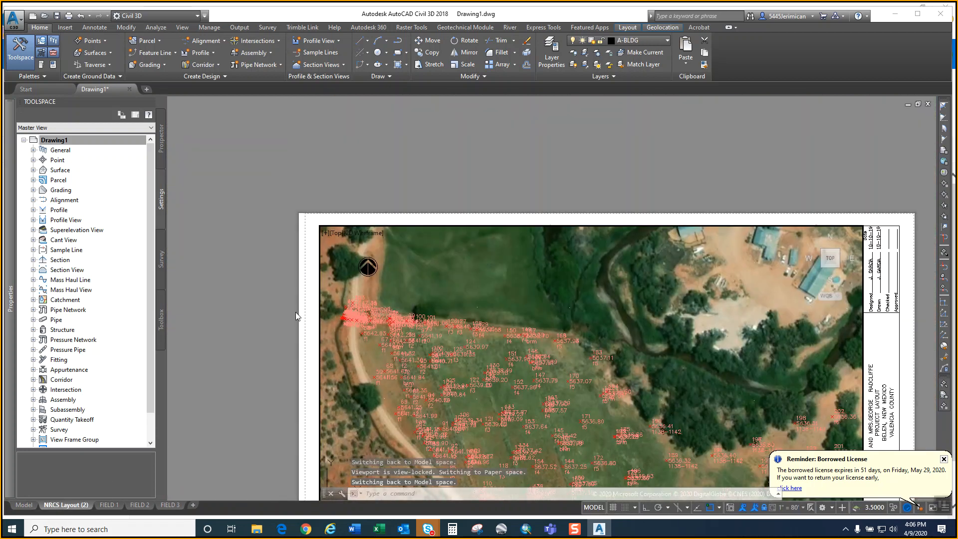
- Examine the full layout sheet in paper space and the crowded survey point labels inside the viewport's model space
double_click(290, 294)
scroll(279, 298, "down", 4)
scroll(275, 300, "up", 2)
scroll(298, 333, "down", 2)
double_click(352, 293)
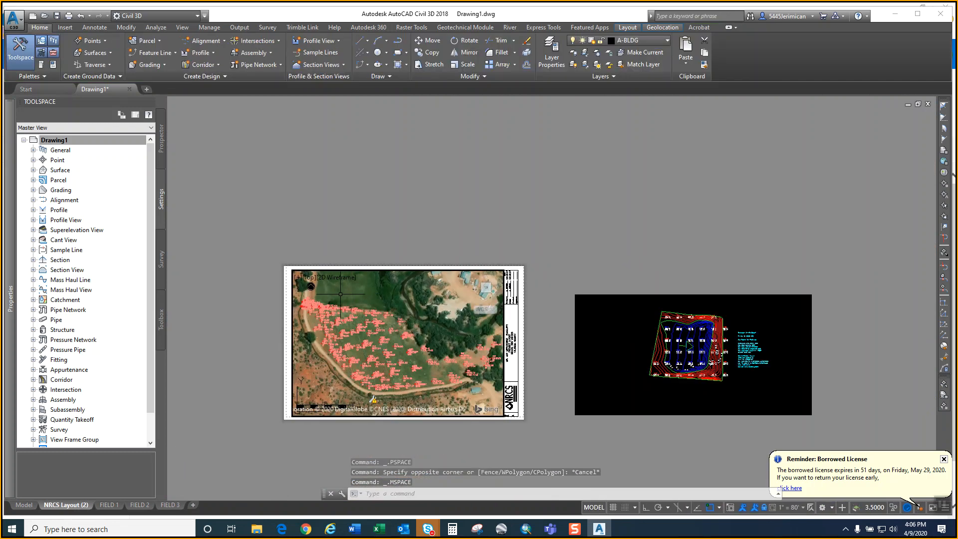
scroll(338, 295, "up", 2)
scroll(311, 329, "up", 2)
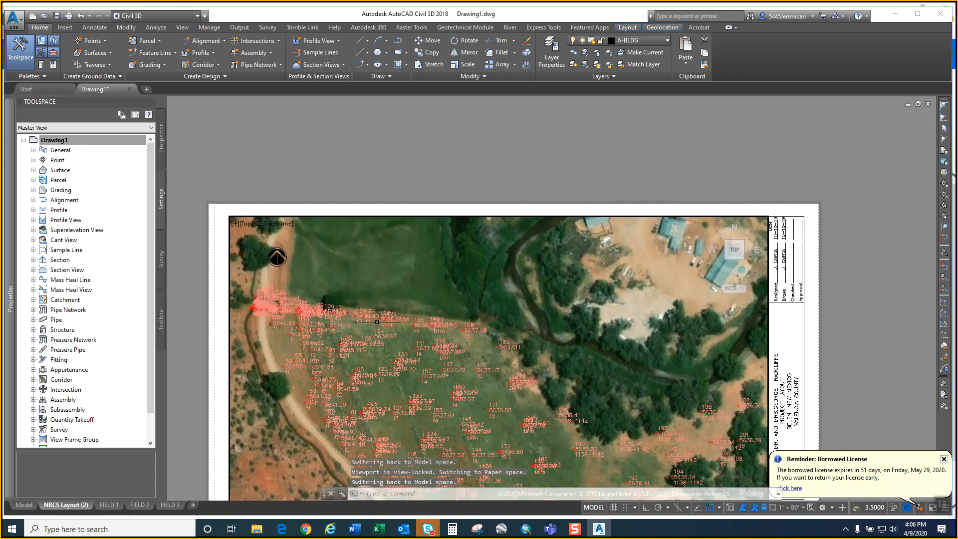
scroll(366, 324, "up", 2)
middle_click_drag(339, 327, 430, 319)
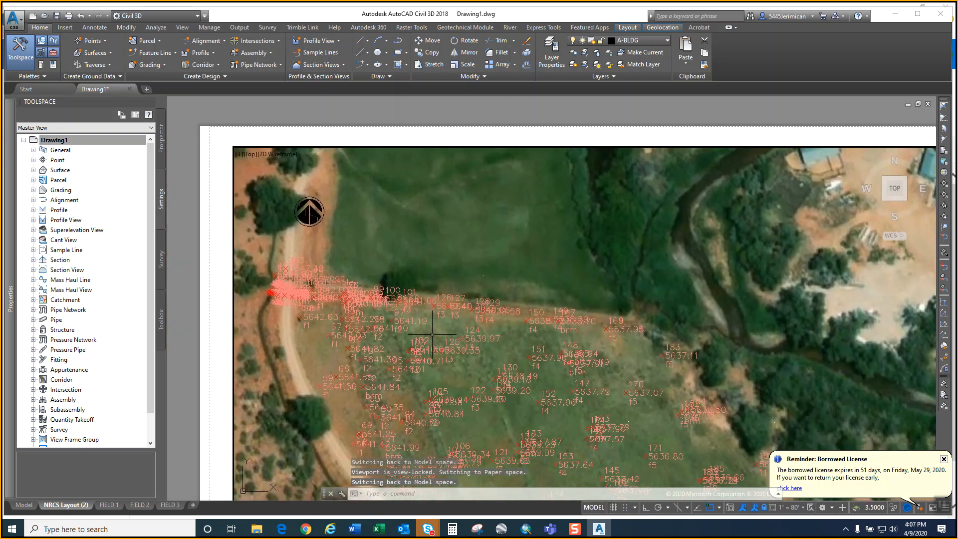
mouse_move(442, 318)
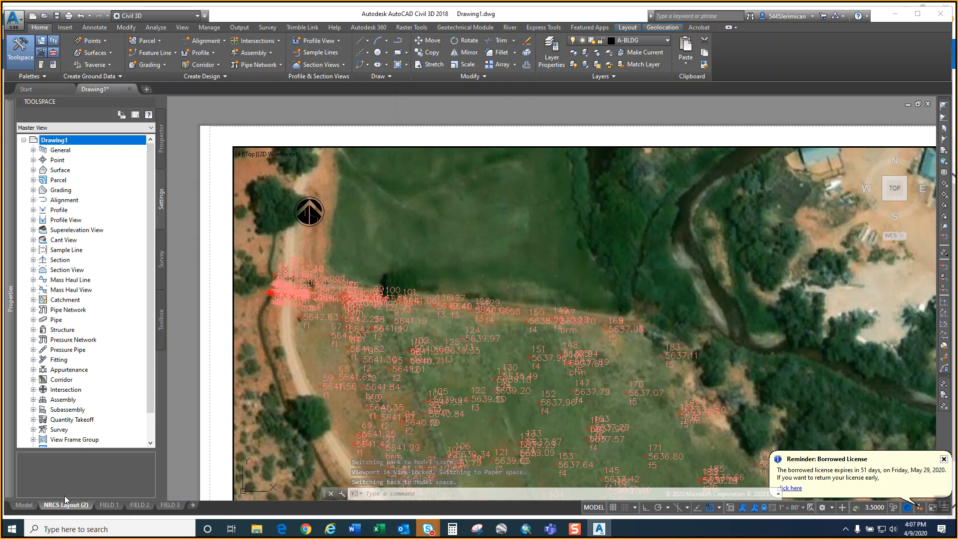
- Switch to model space and locate the survey points around the existing culvert beside the dirt road
left_click(24, 504)
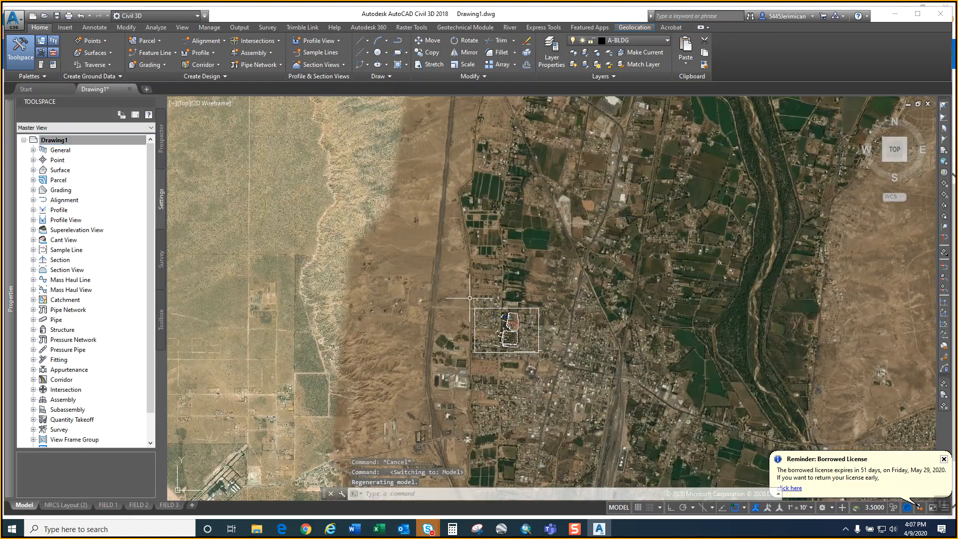
scroll(470, 308, "down", 4)
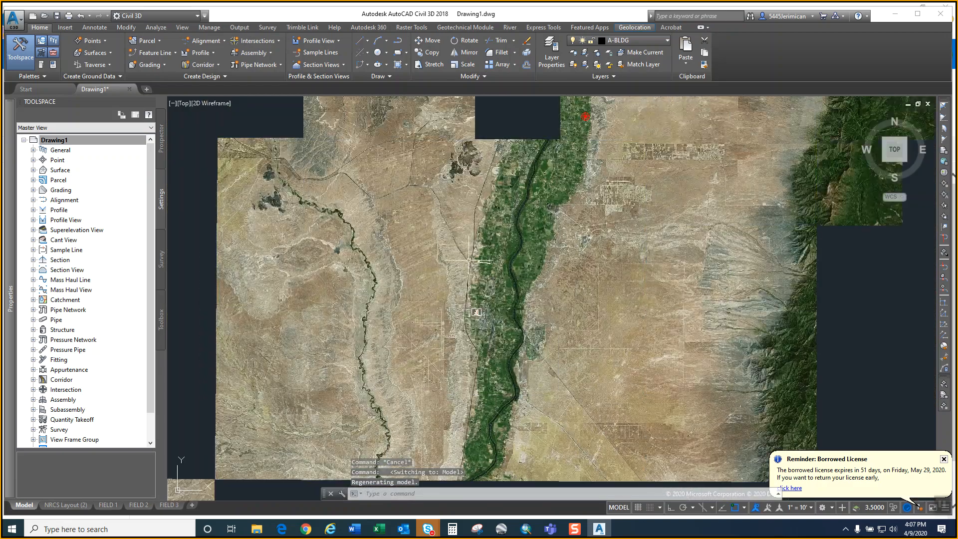
middle_click_drag(468, 273, 461, 414)
scroll(464, 247, "down", 4)
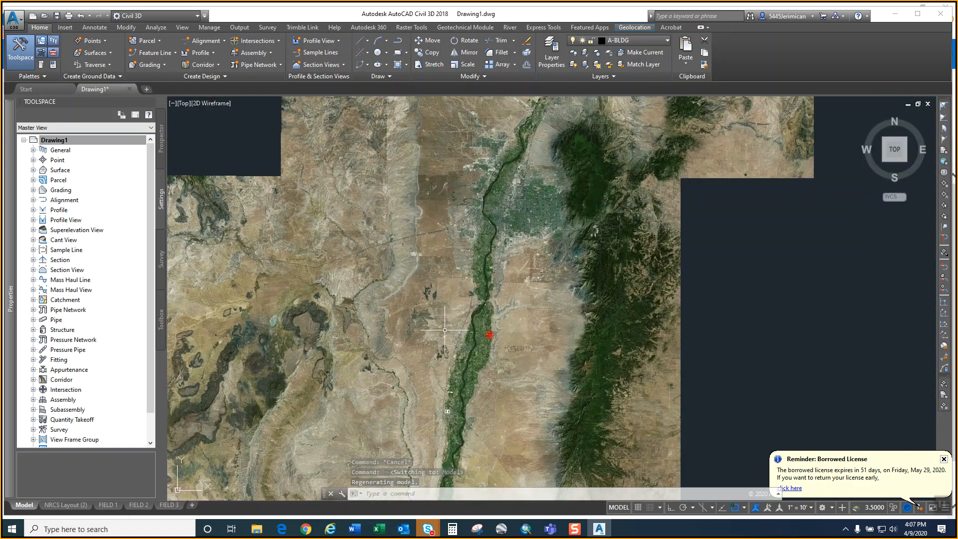
scroll(505, 322, "down", 1)
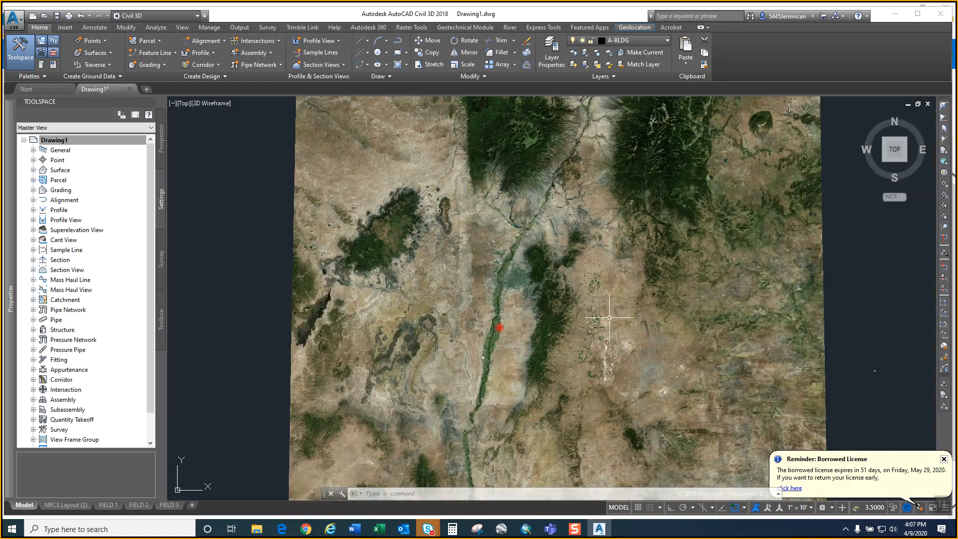
scroll(501, 171, "up", 10)
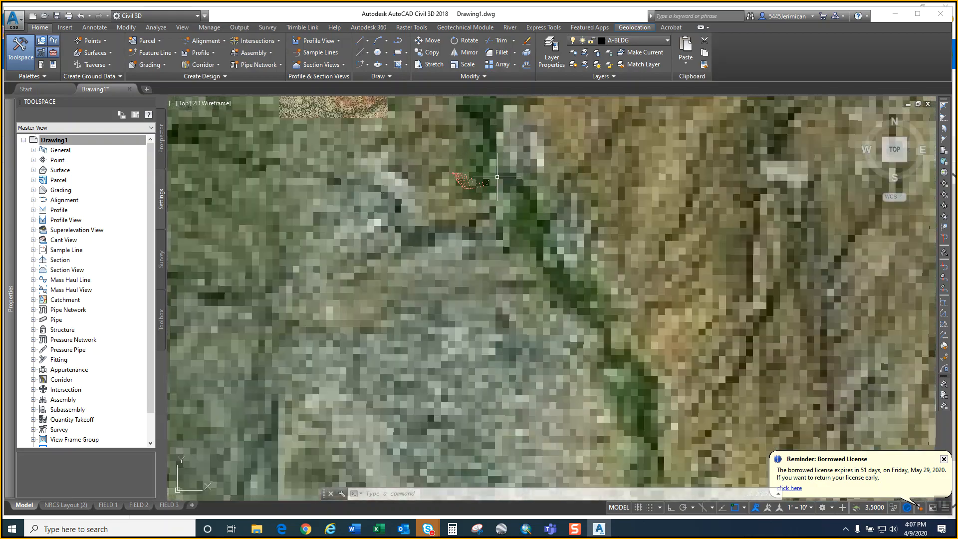
scroll(335, 188, "up", 10)
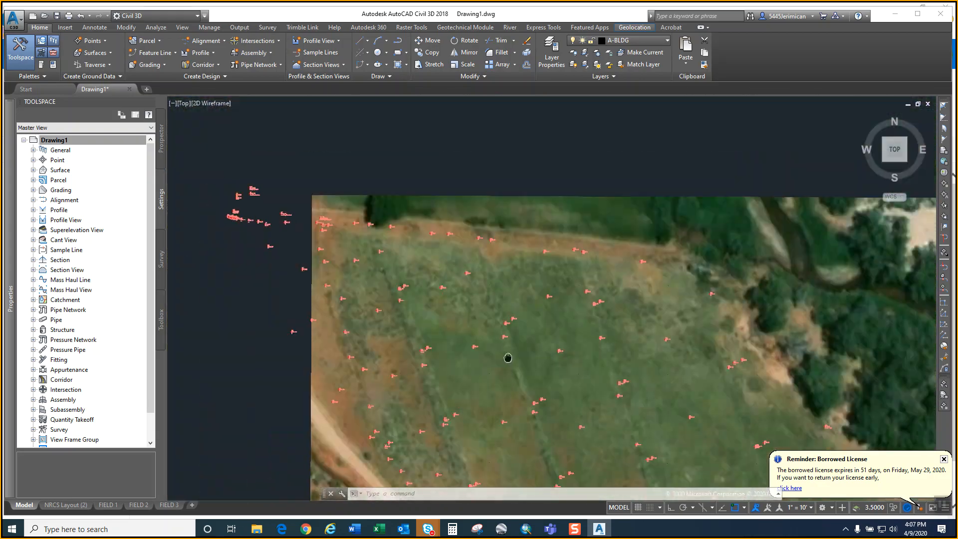
scroll(275, 216, "up", 5)
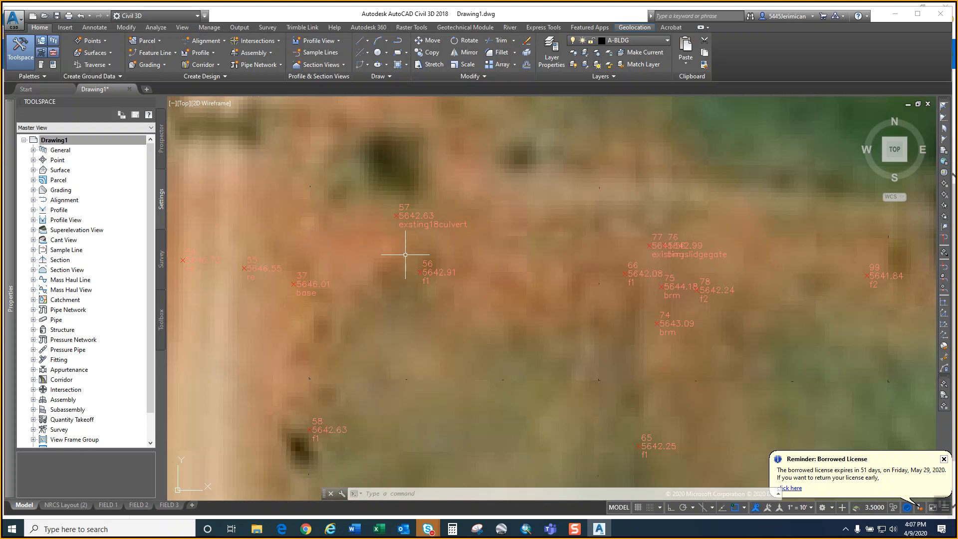
- Try the 1" = 20' annotation scale on the survey point labels and set it back to 1" = 10'
left_click(801, 507)
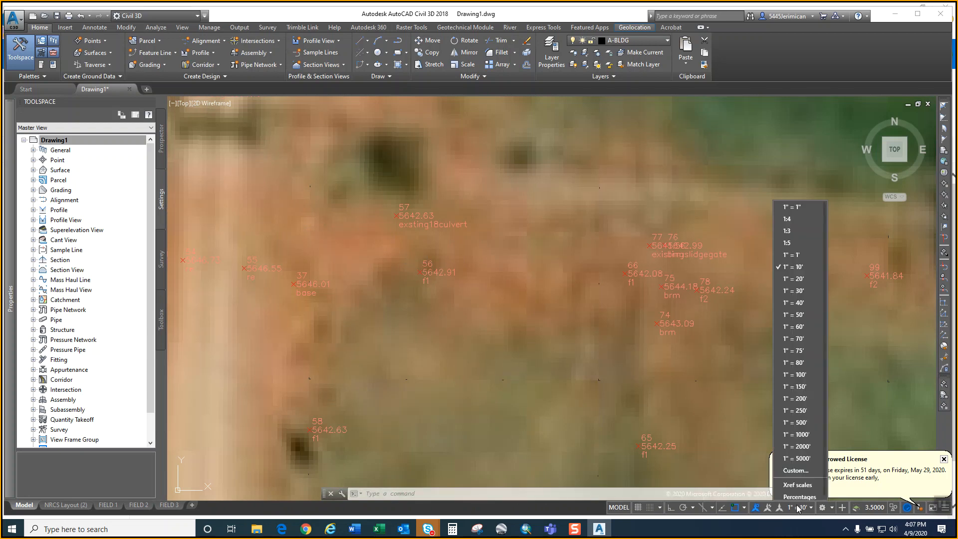
left_click(803, 278)
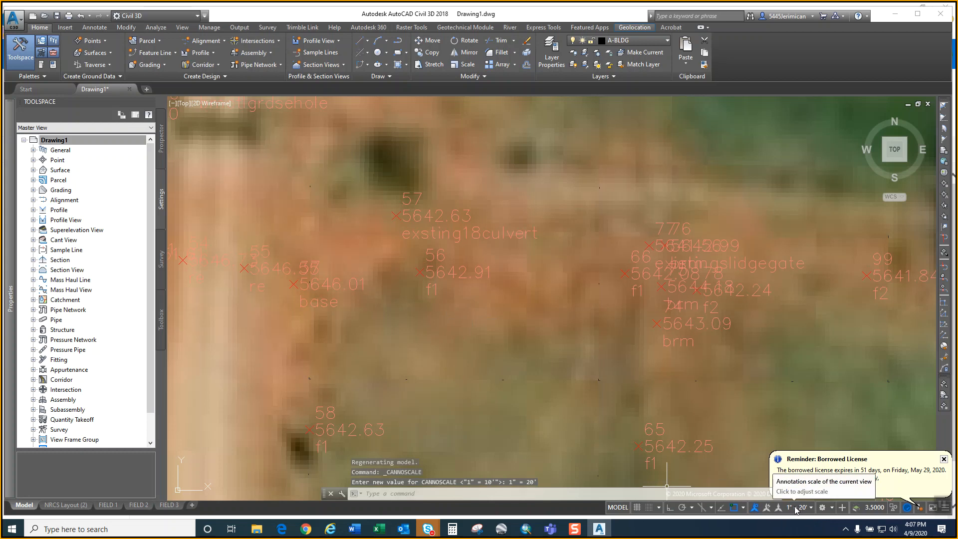
scroll(511, 306, "down", 2)
scroll(506, 304, "down", 2)
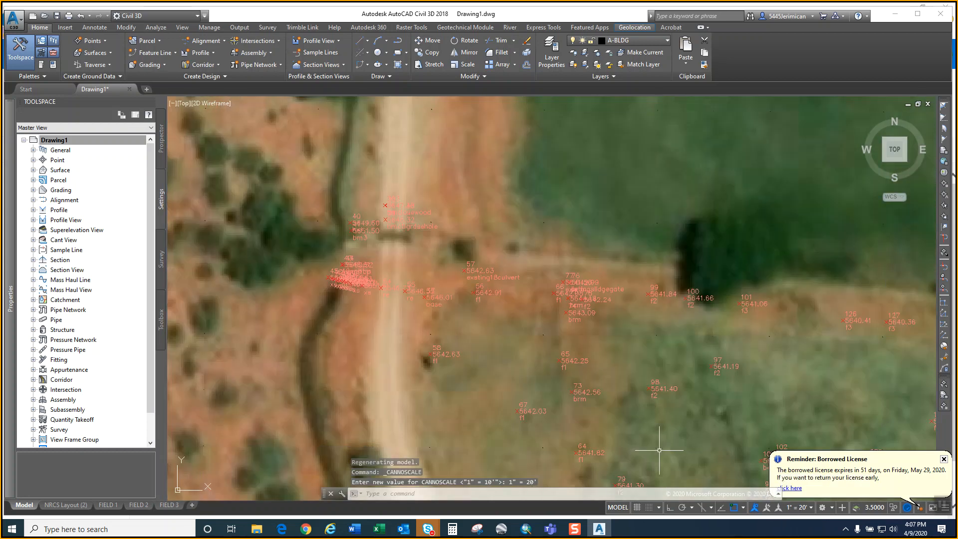
left_click(798, 506)
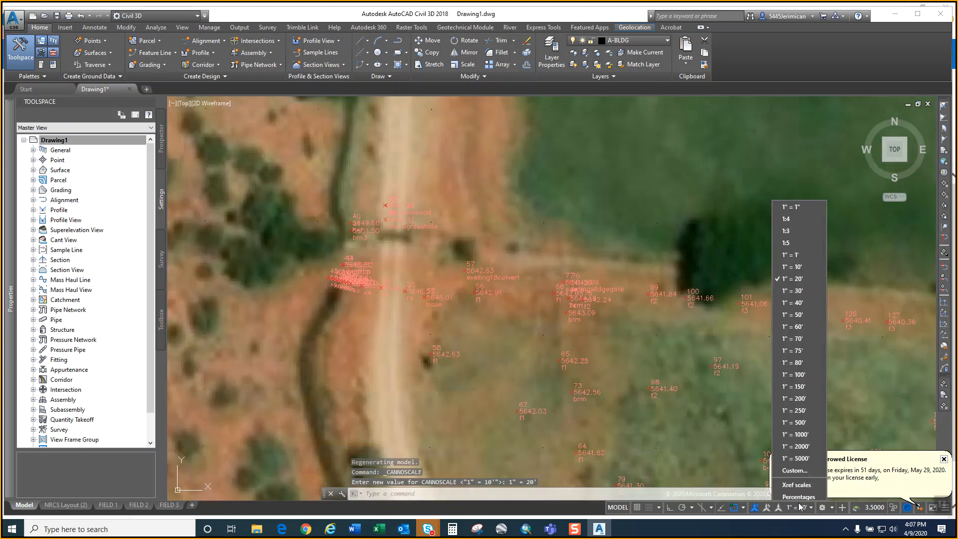
left_click(792, 266)
scroll(394, 274, "up", 2)
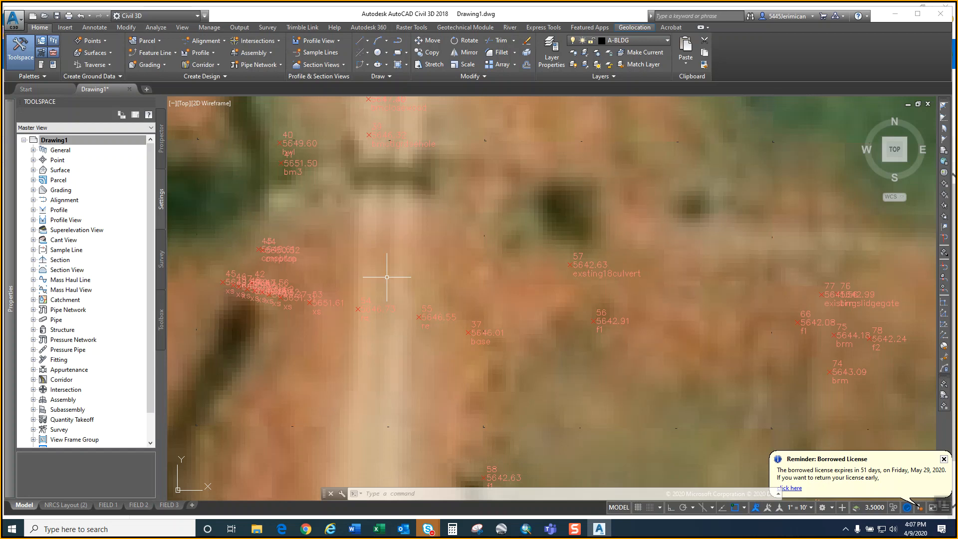
type("pl")
key("Return")
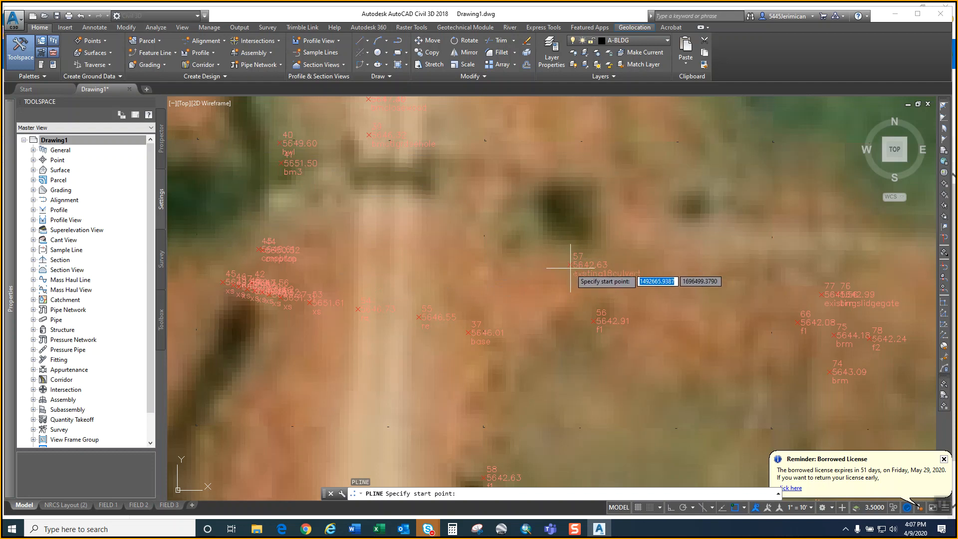
left_click(744, 508)
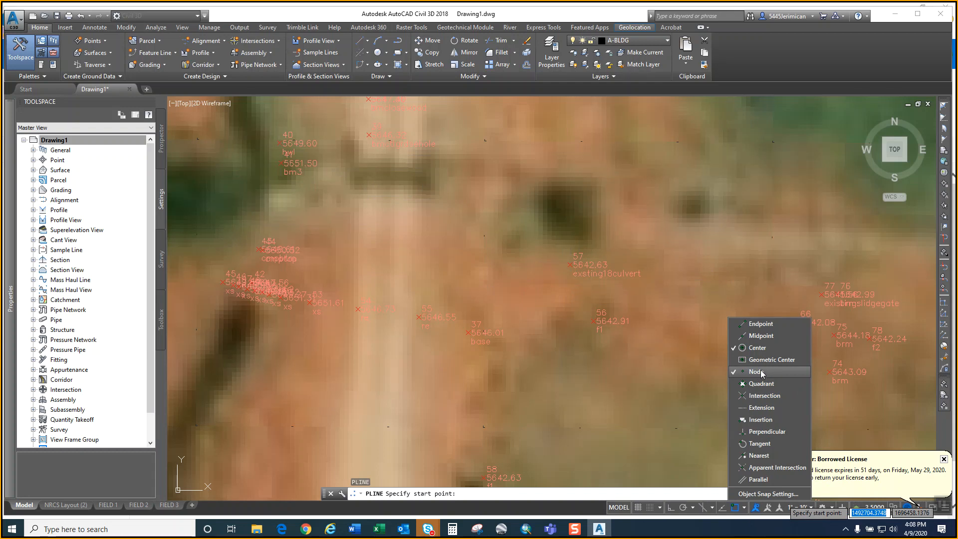
left_click(657, 248)
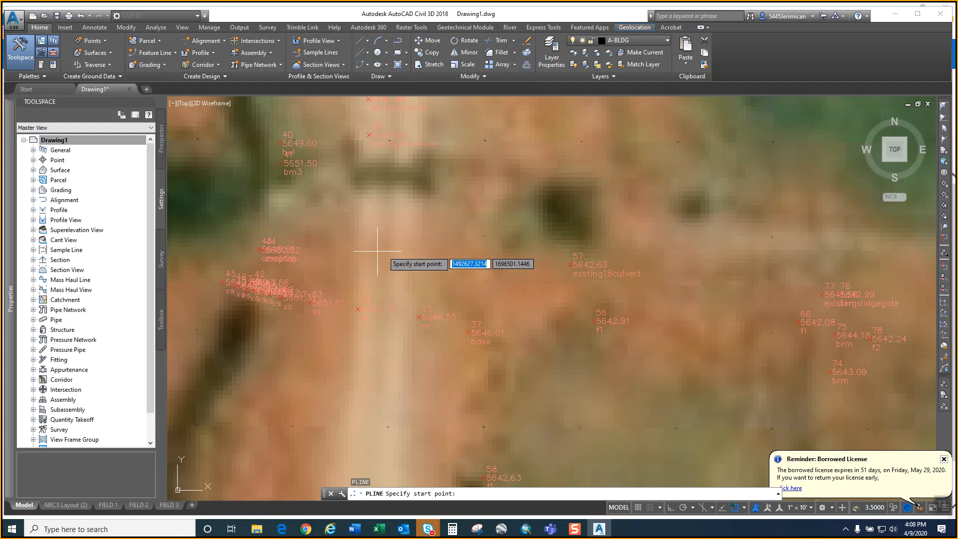
scroll(332, 268, "down", 8)
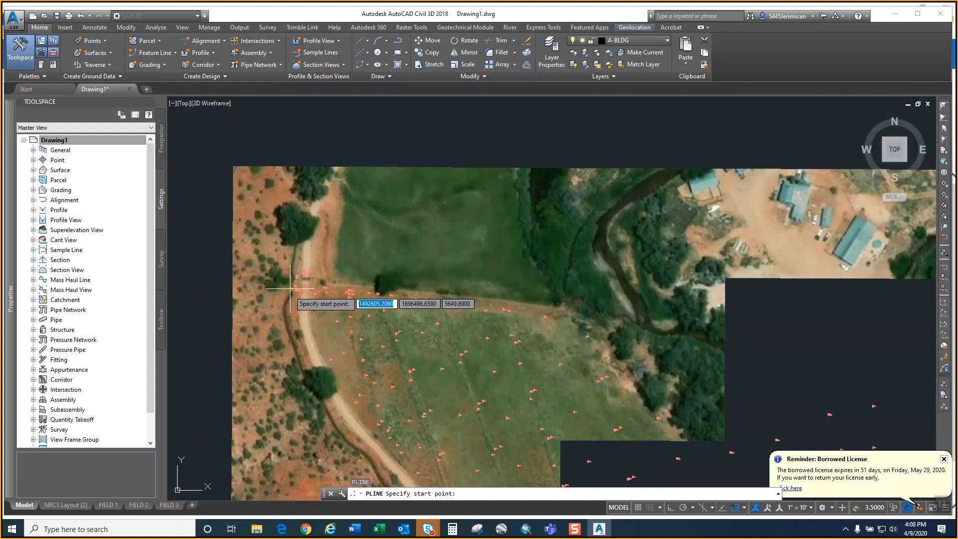
middle_click_drag(301, 282, 292, 200)
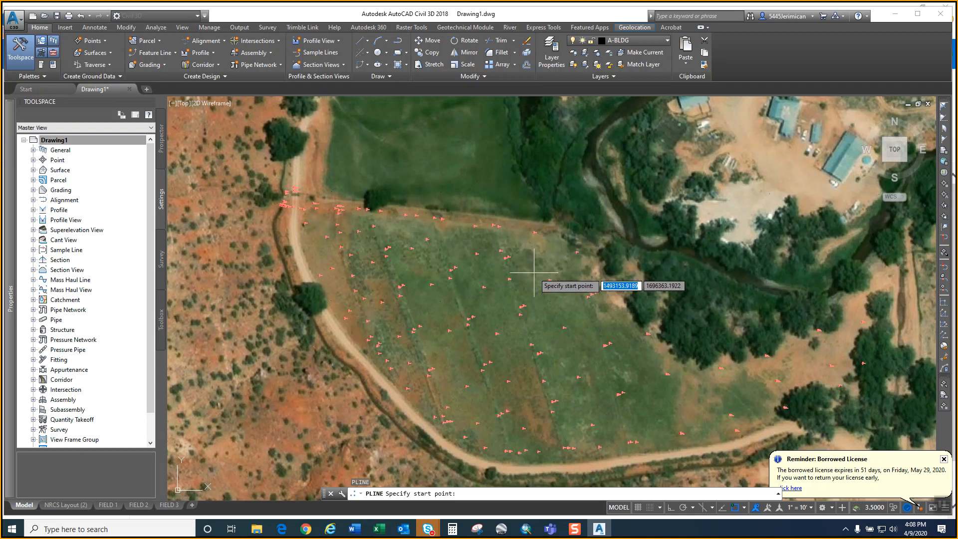
scroll(257, 203, "up", 4)
scroll(257, 203, "up", 4)
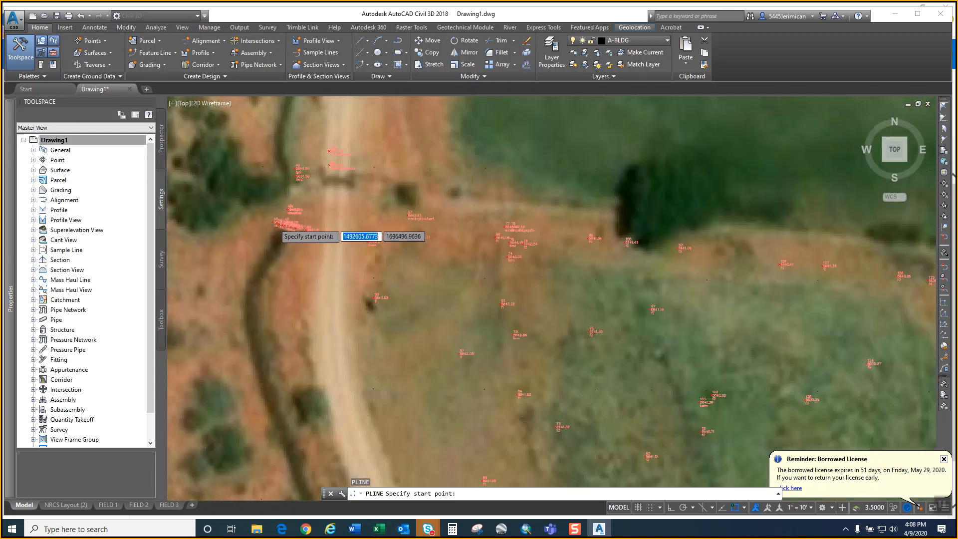
scroll(269, 222, "up", 6)
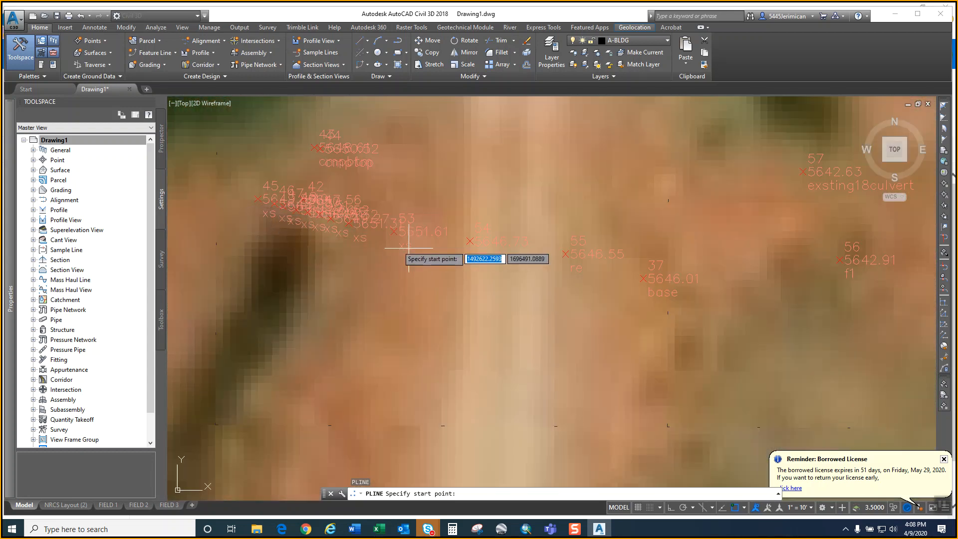
scroll(312, 261, "down", 2)
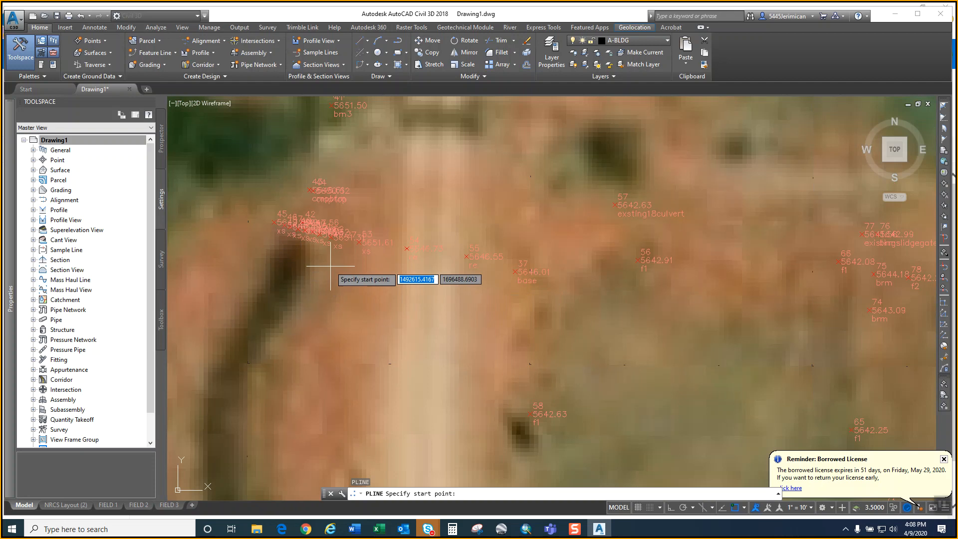
scroll(320, 278, "up", 3)
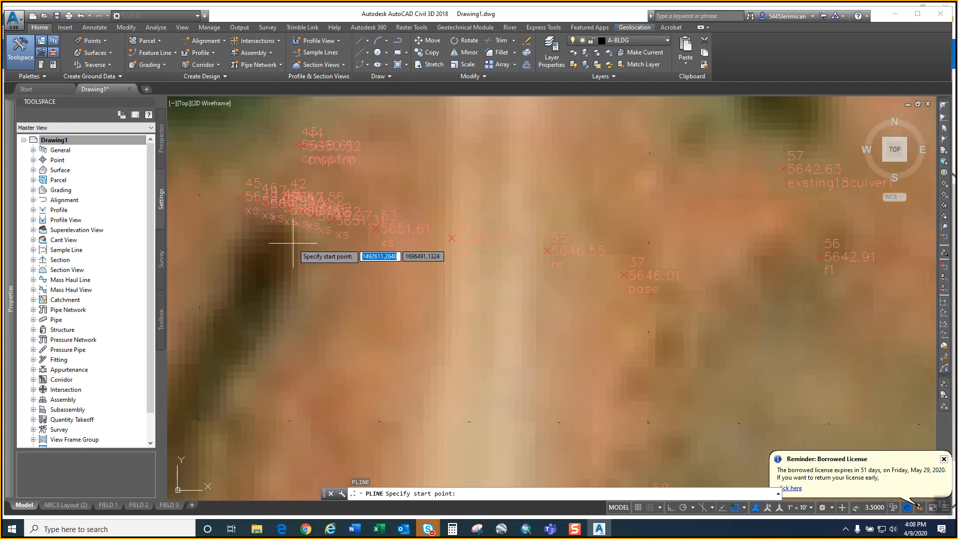
key("Escape")
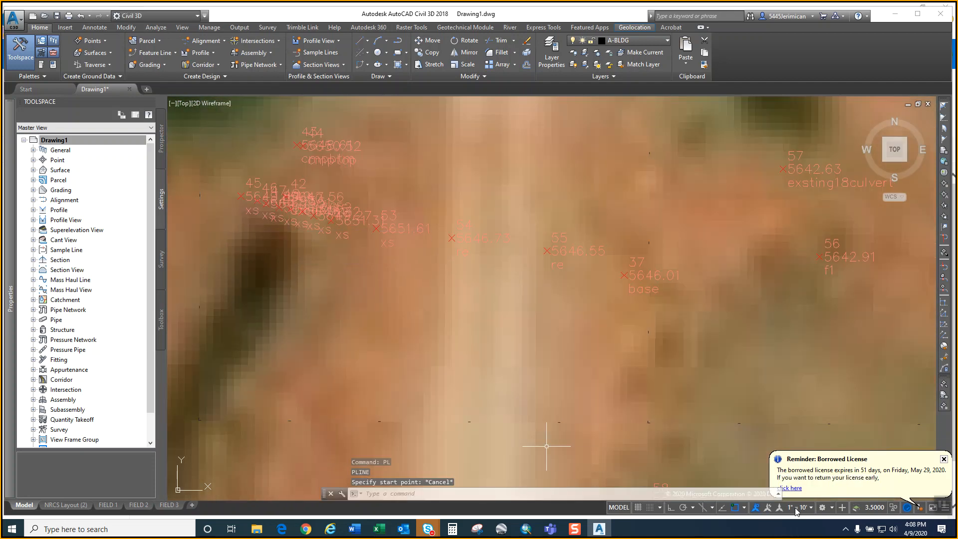
- Set the annotation scale to 1" = 1' to separate the crowded ditch cross-section point labels
left_click(803, 507)
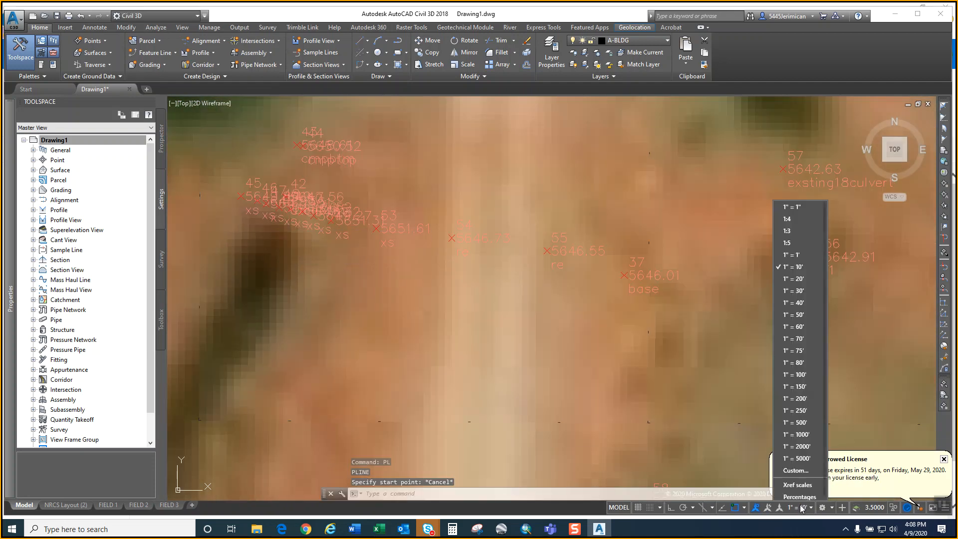
left_click(804, 254)
scroll(268, 208, "up", 6)
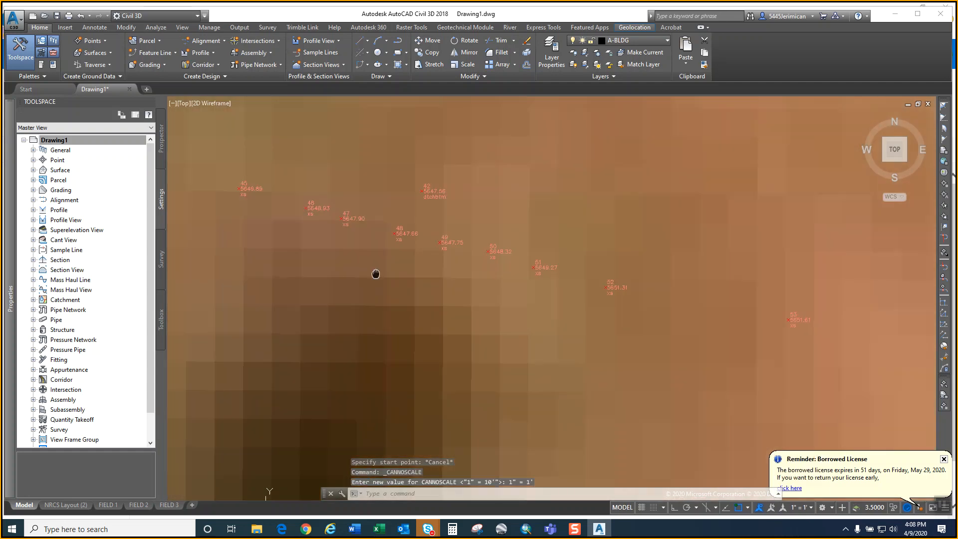
- Start a polyline at survey point 48 of the ditch cross-section and connect it east to point 55 on the dirt road
type("pl")
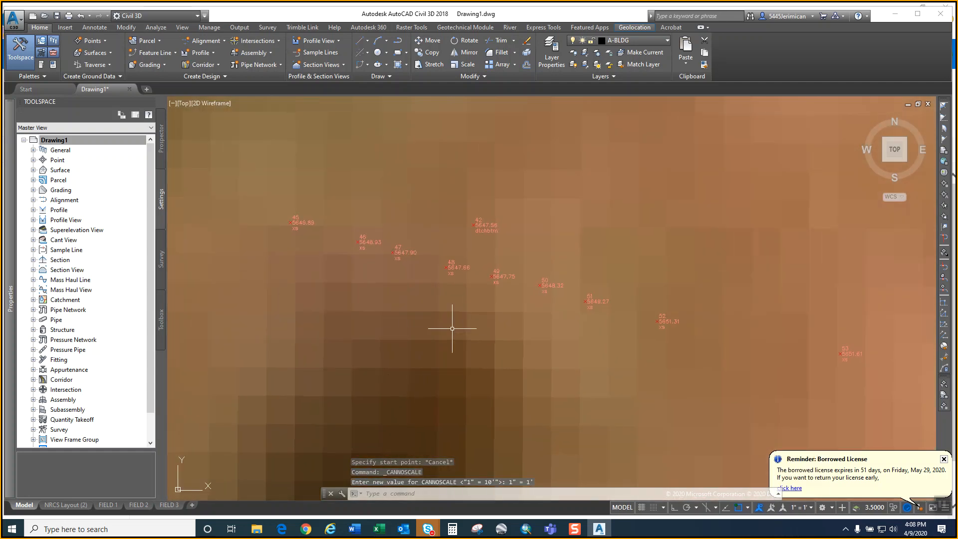
key("Return")
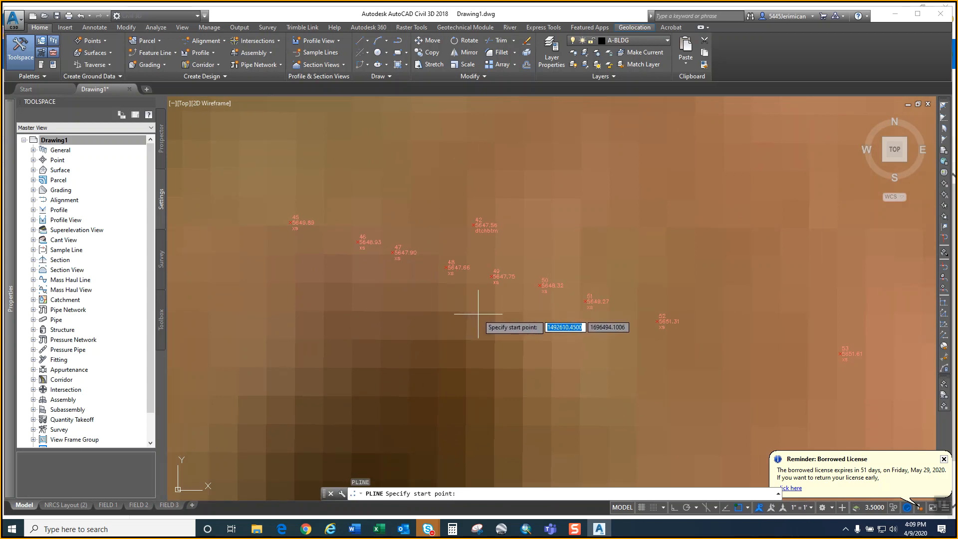
scroll(486, 314, "up", 2)
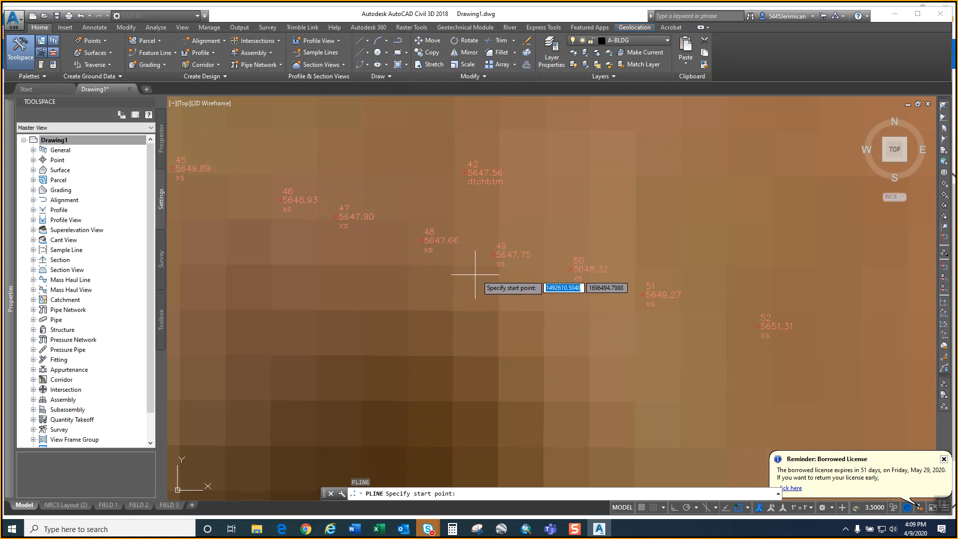
left_click(421, 241)
scroll(354, 267, "down", 4)
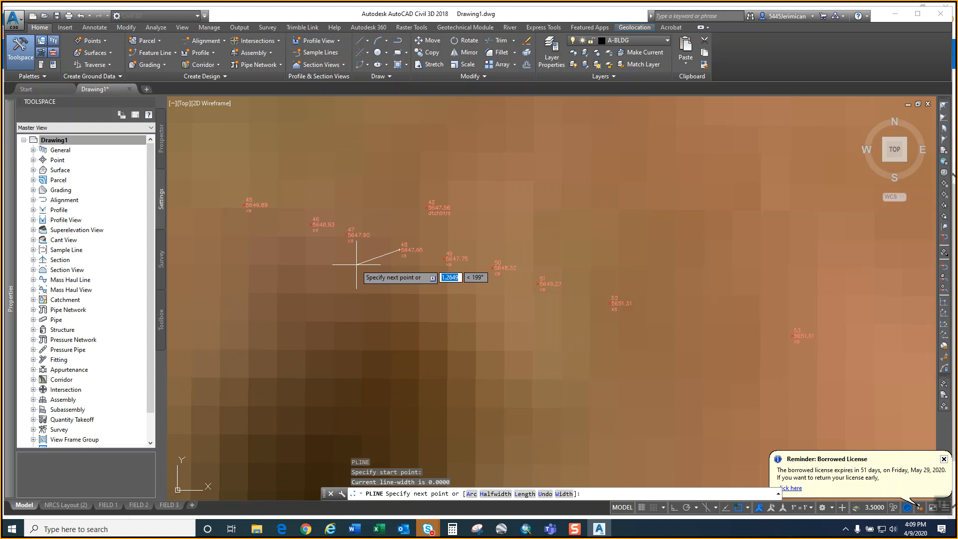
left_click(630, 308)
scroll(423, 320, "down", 6)
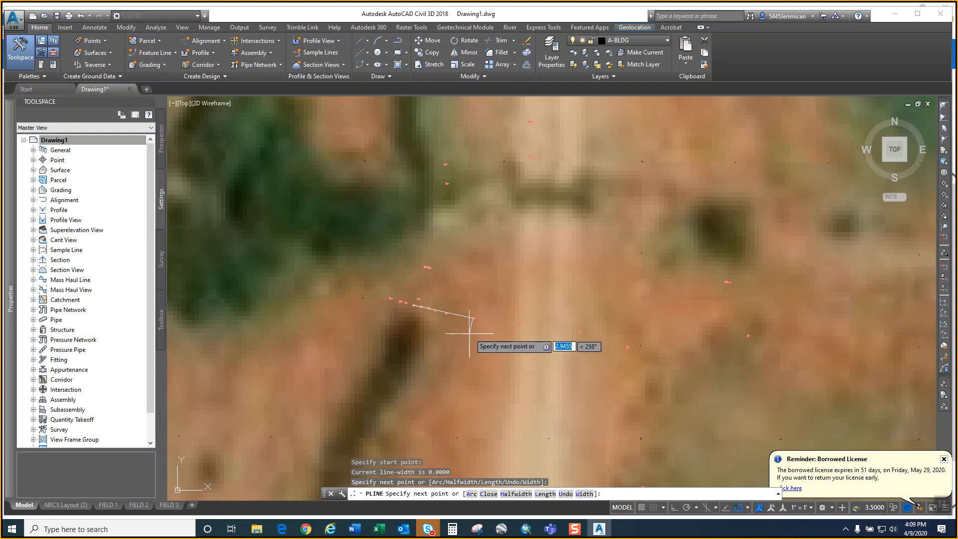
scroll(625, 345, "up", 5)
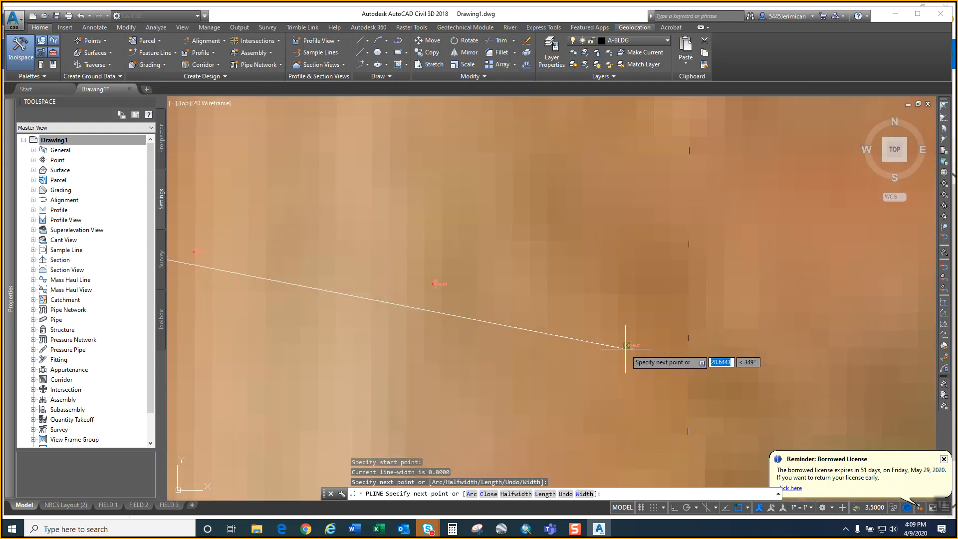
scroll(432, 283, "down", 2)
left_click(432, 283)
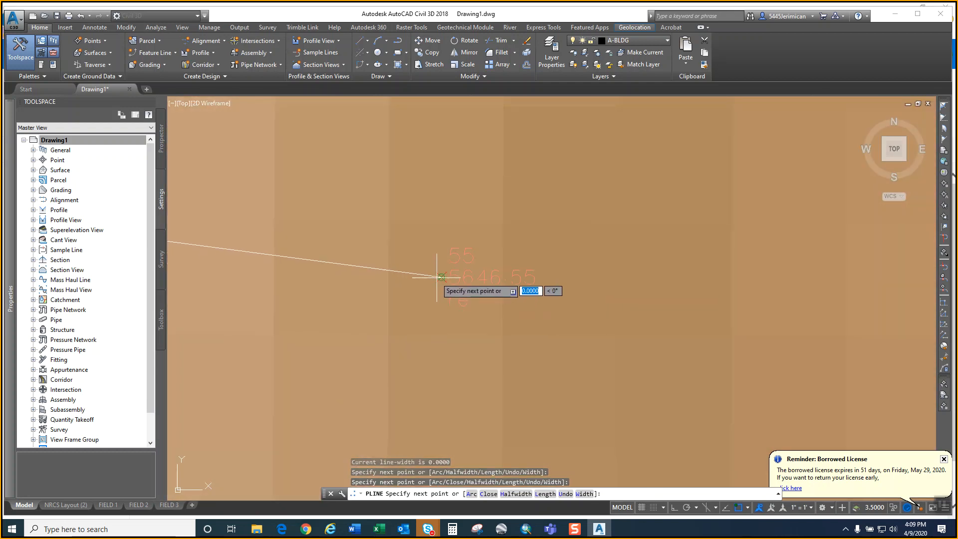
- Continue the polyline from road point 55 to the existing culvert point just east of the road
scroll(428, 285, "down", 3)
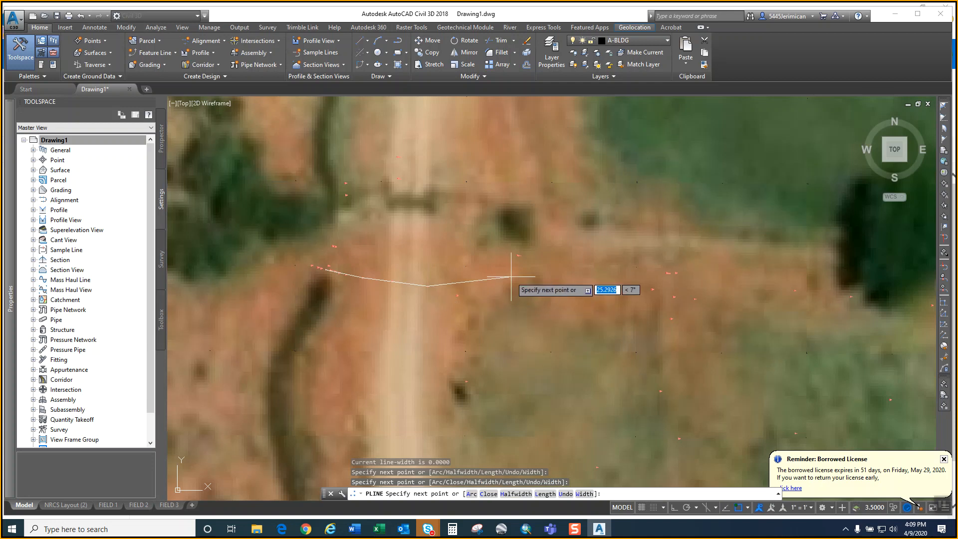
scroll(519, 260, "up", 5)
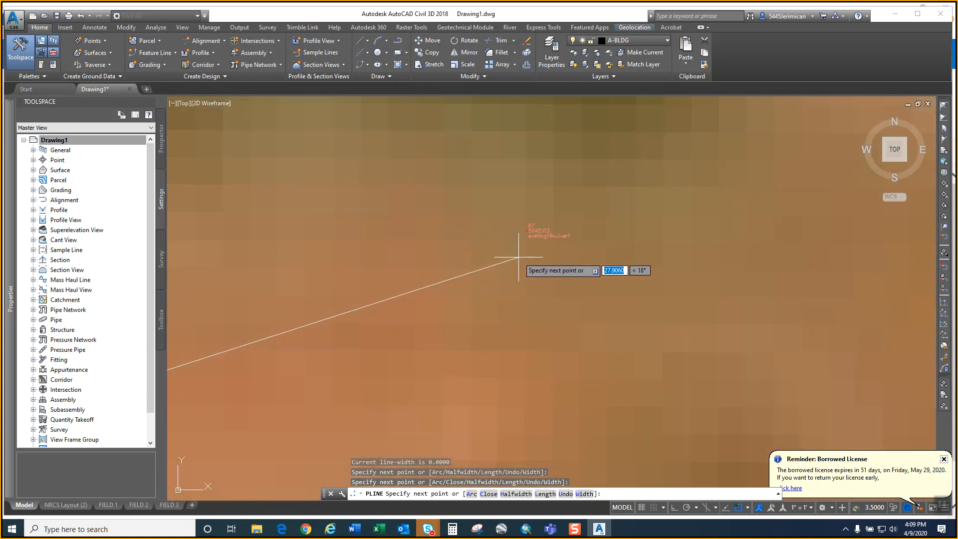
scroll(488, 267, "down", 5)
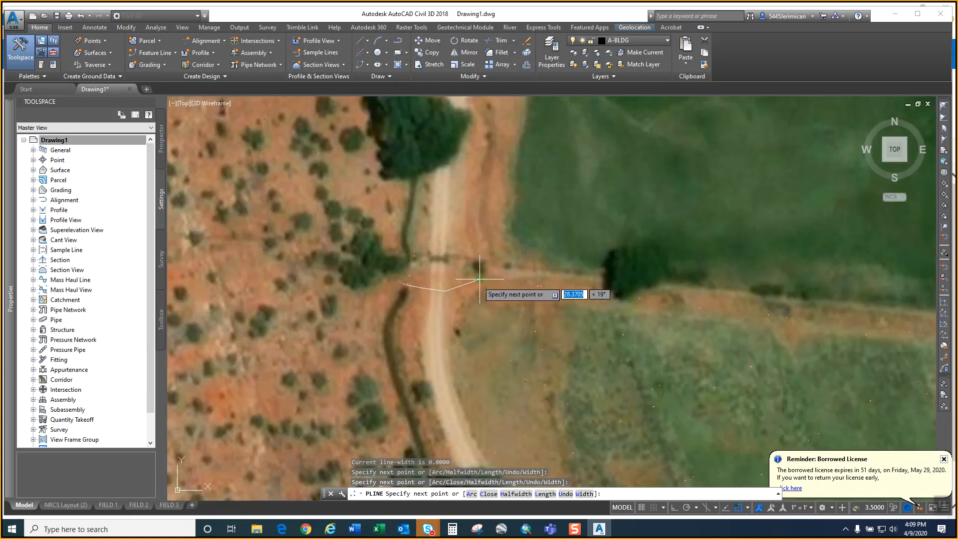
scroll(547, 287, "up", 6)
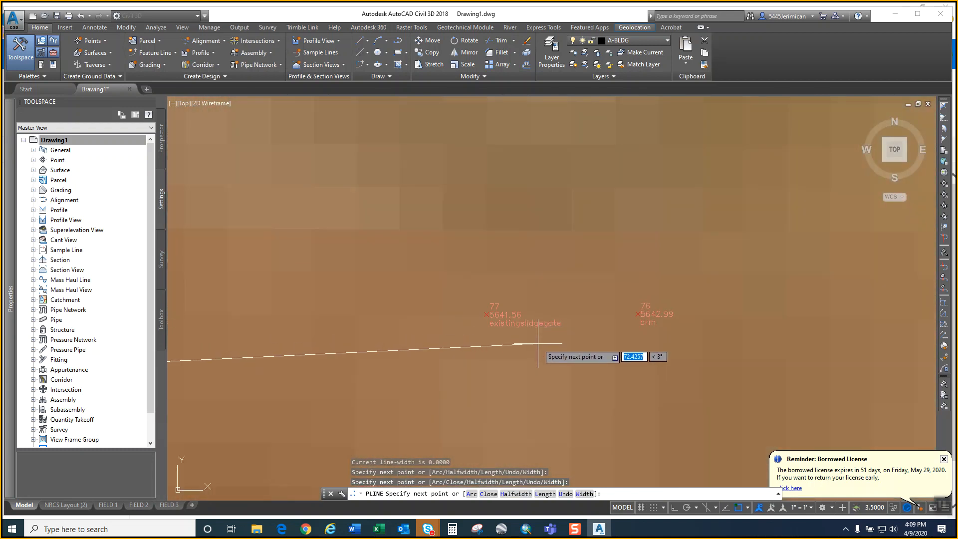
scroll(539, 344, "down", 5)
left_click(470, 318)
scroll(469, 318, "down", 4)
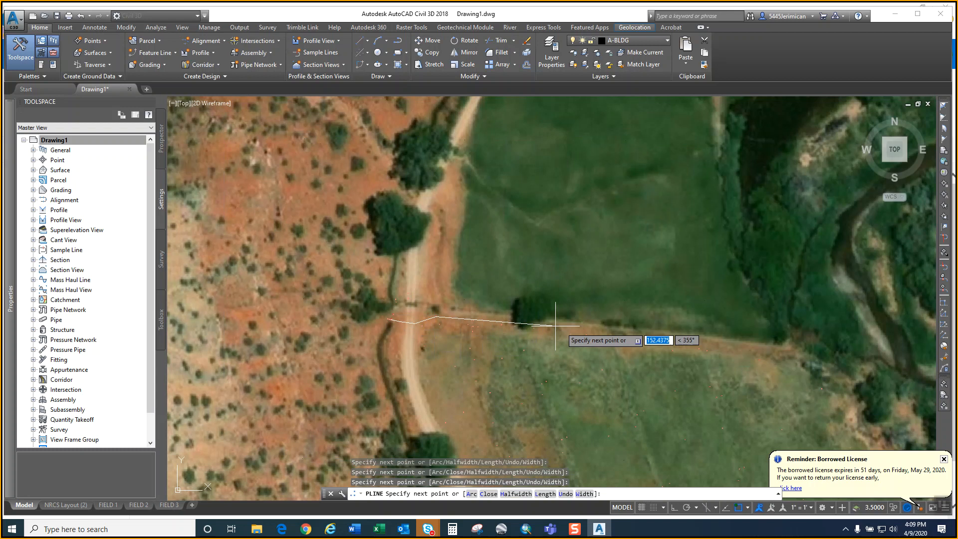
- Extend the polyline east along the field's northern edge through point 169 and end it at point 183
scroll(573, 332, "down", 2)
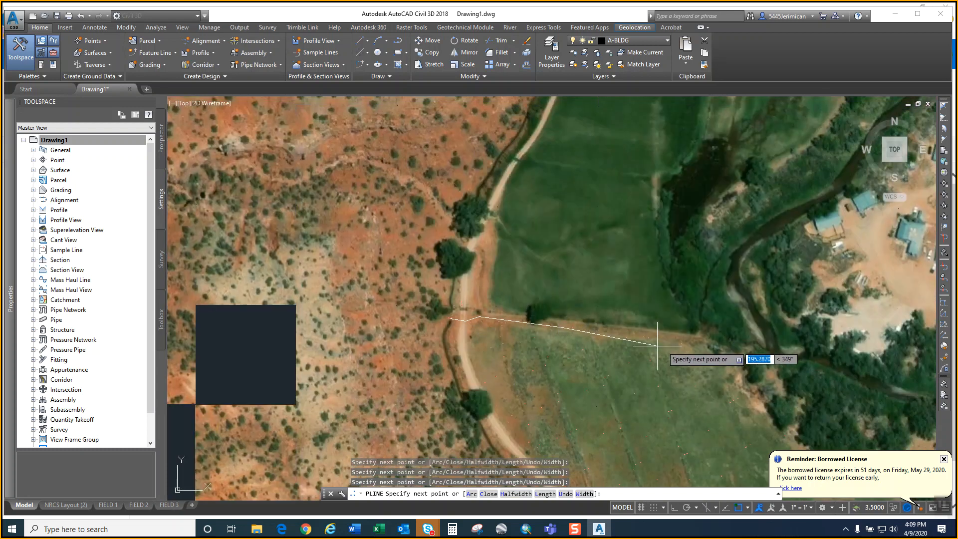
left_click(680, 346)
scroll(488, 290, "down", 2)
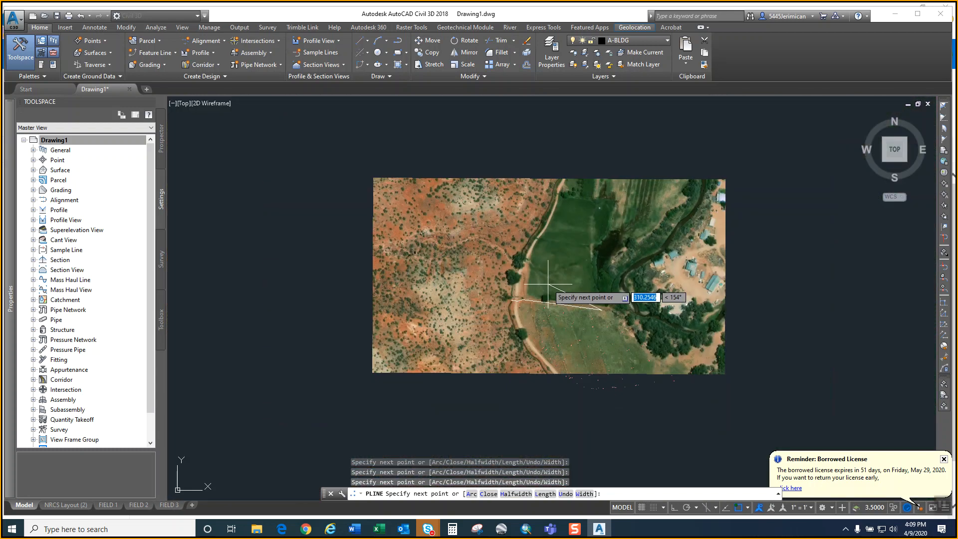
scroll(606, 324, "up", 2)
left_click(633, 308)
scroll(632, 305, "down", 2)
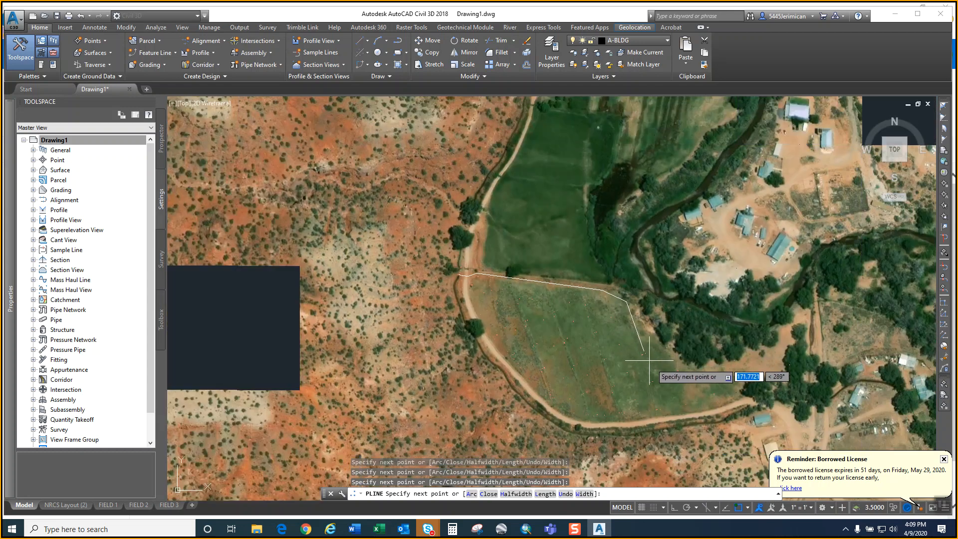
scroll(671, 394, "up", 2)
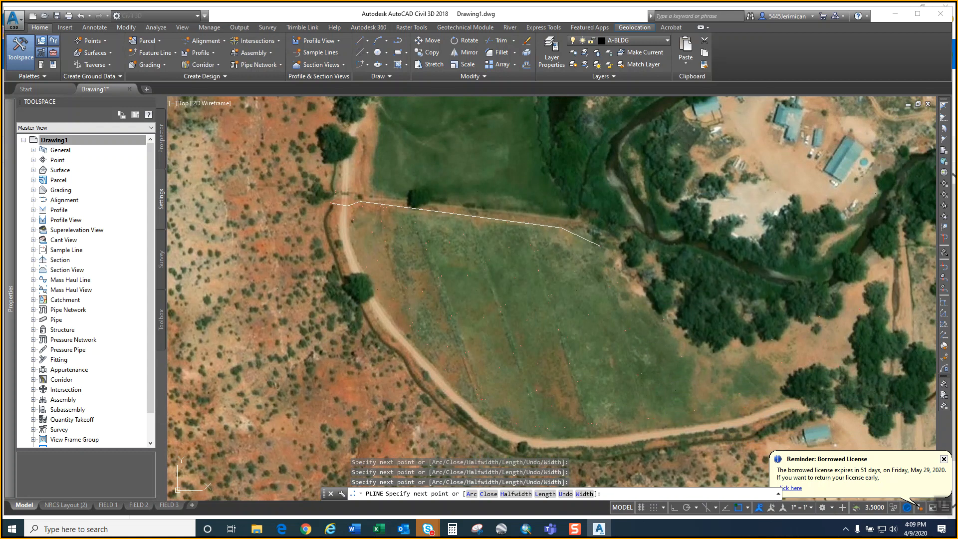
key("Return")
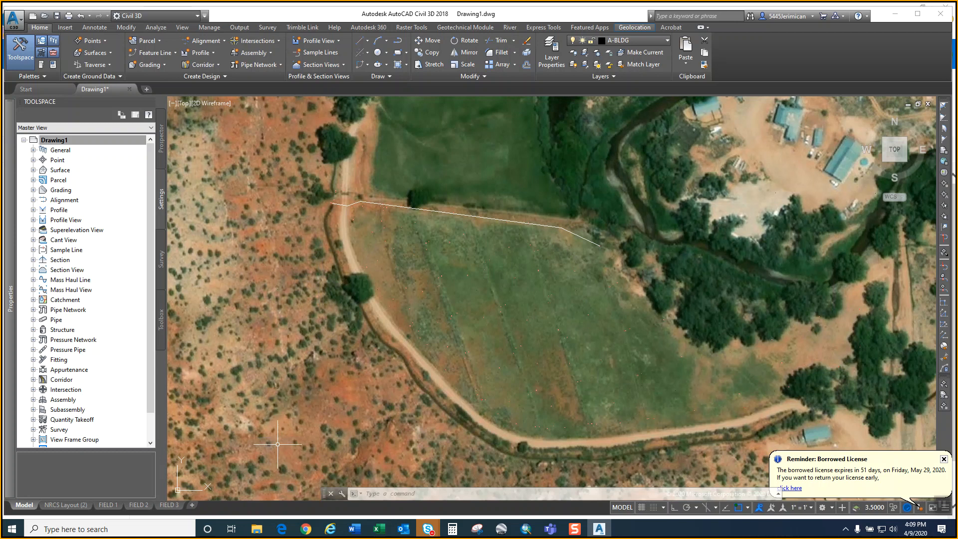
- Open the NRCS Layout (2) sheet and make the model space inside its viewport active
left_click(66, 504)
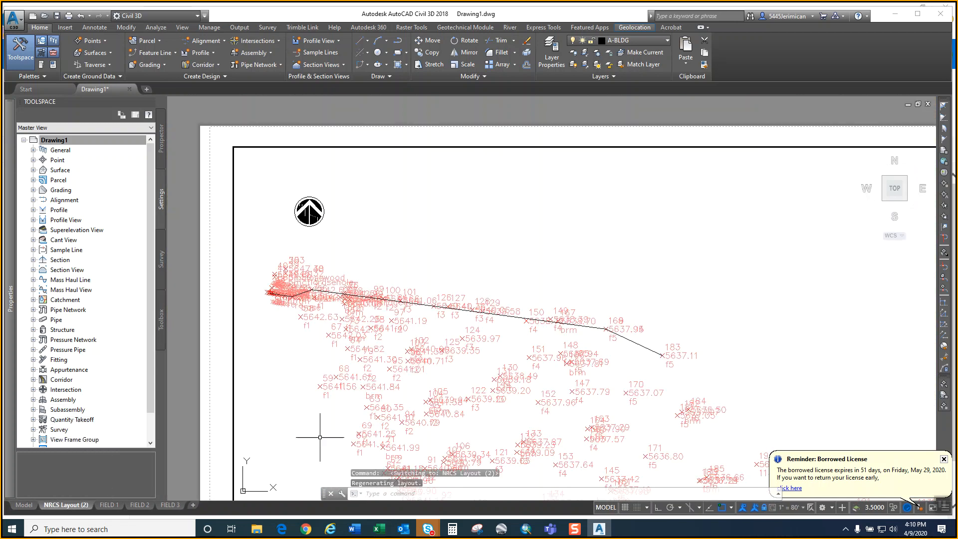
scroll(220, 329, "down", 3)
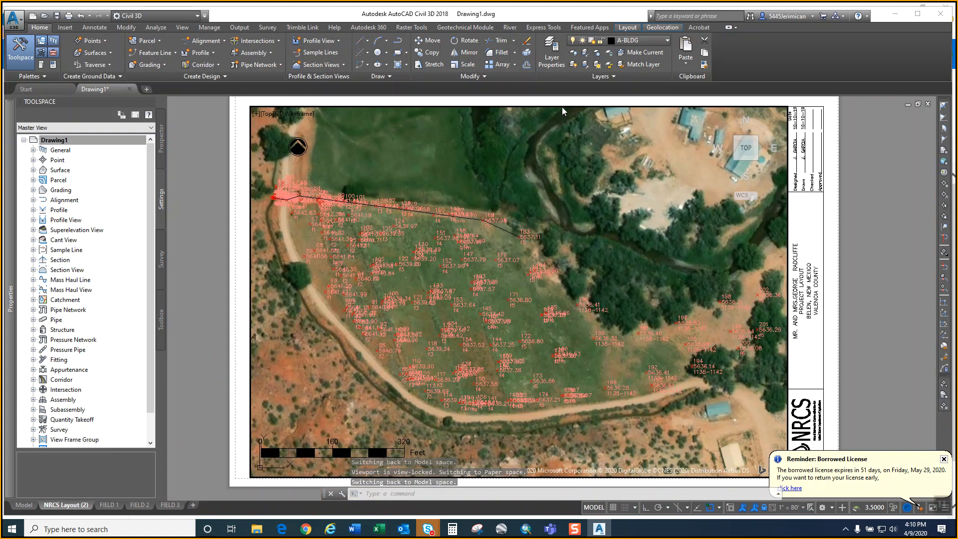
double_click(241, 122)
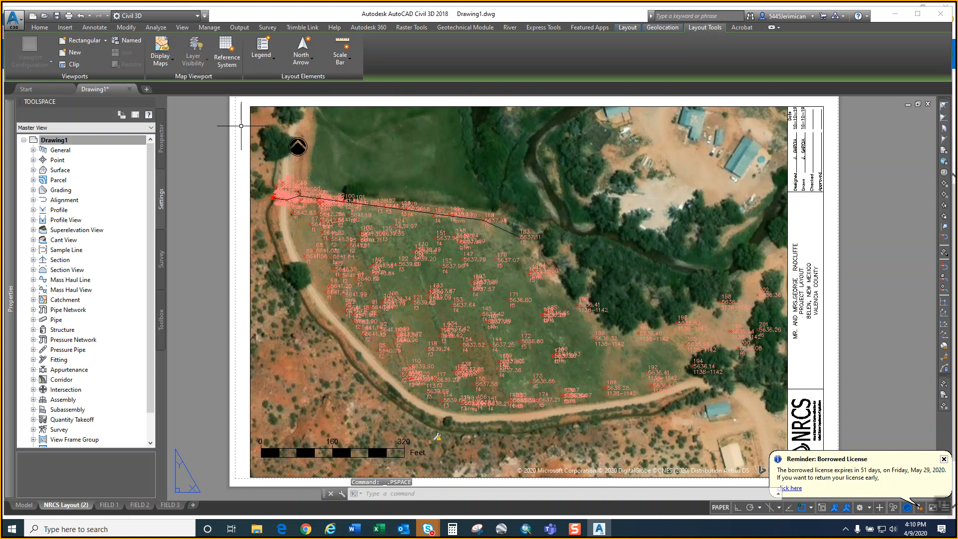
double_click(367, 150)
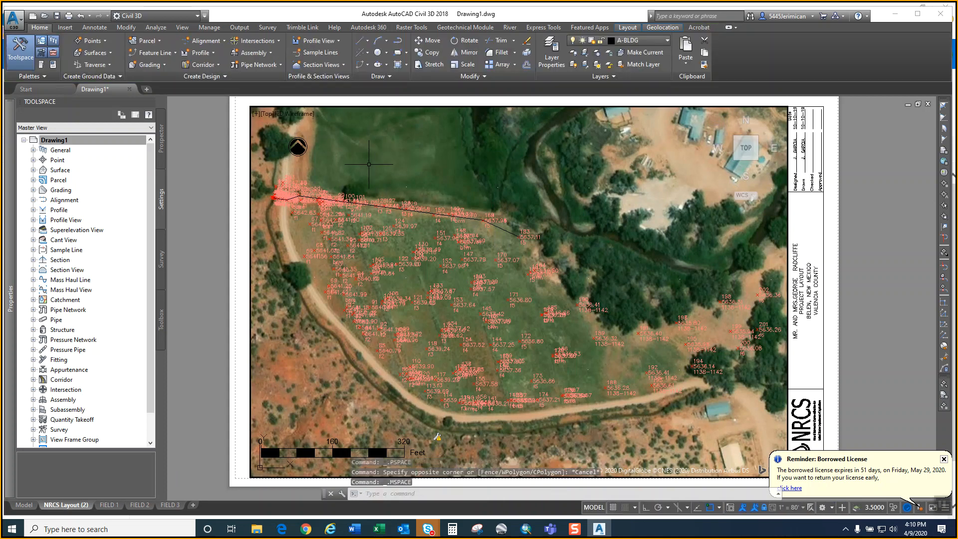
- Examine the whole layout sheet and how the survey point labels and the polyline appear over the aerial image
middle_click_drag(238, 131, 559, 163)
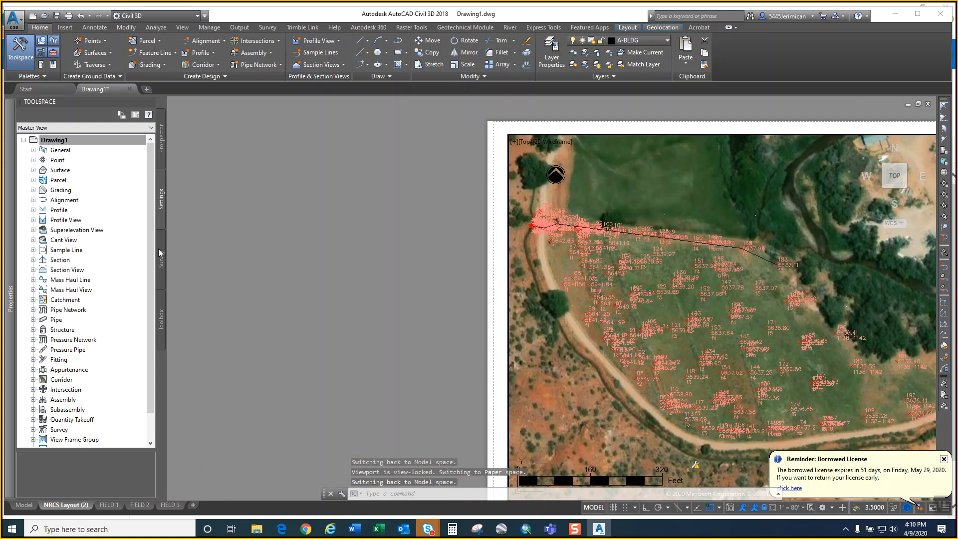
scroll(317, 351, "down", 1)
scroll(287, 343, "down", 1)
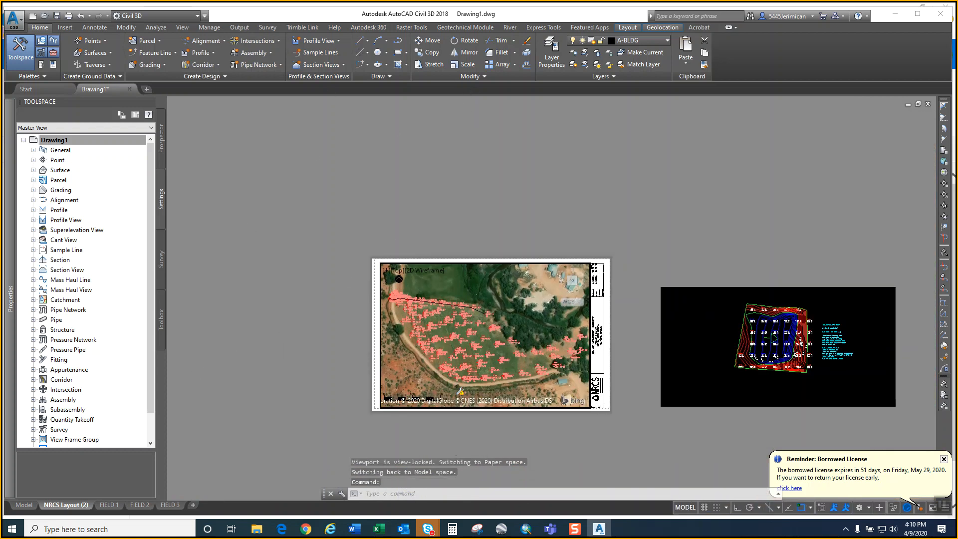
scroll(524, 342, "up", 1)
middle_click_drag(427, 361, 420, 332)
scroll(371, 307, "up", 2)
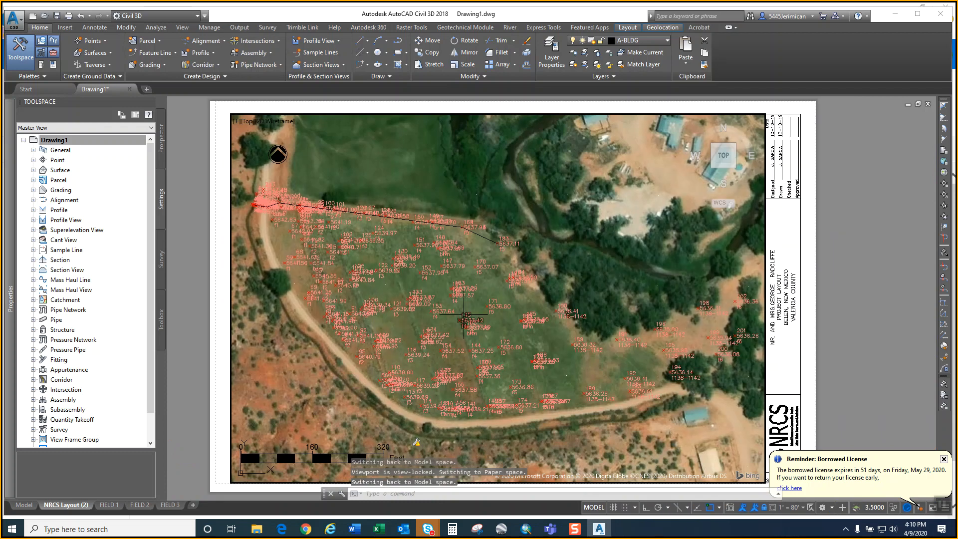
mouse_move(465, 315)
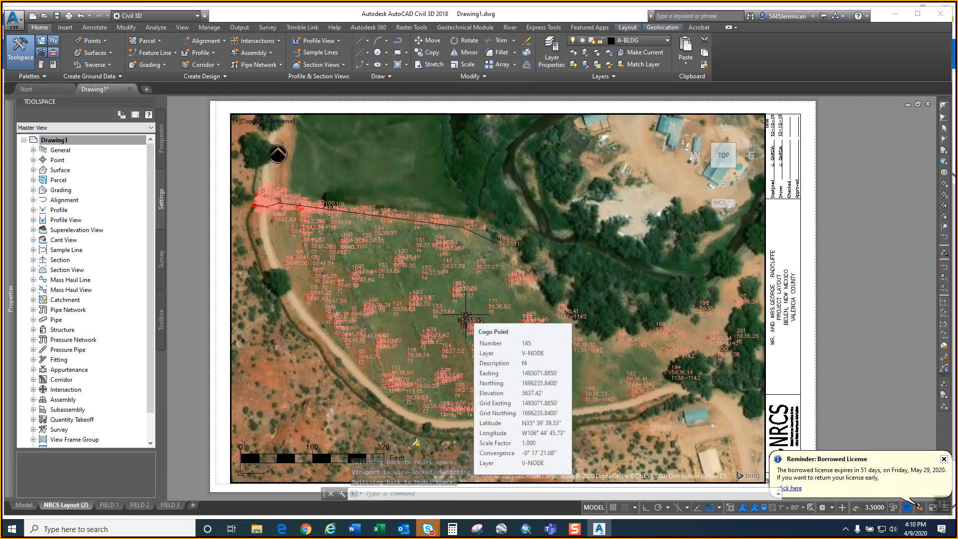
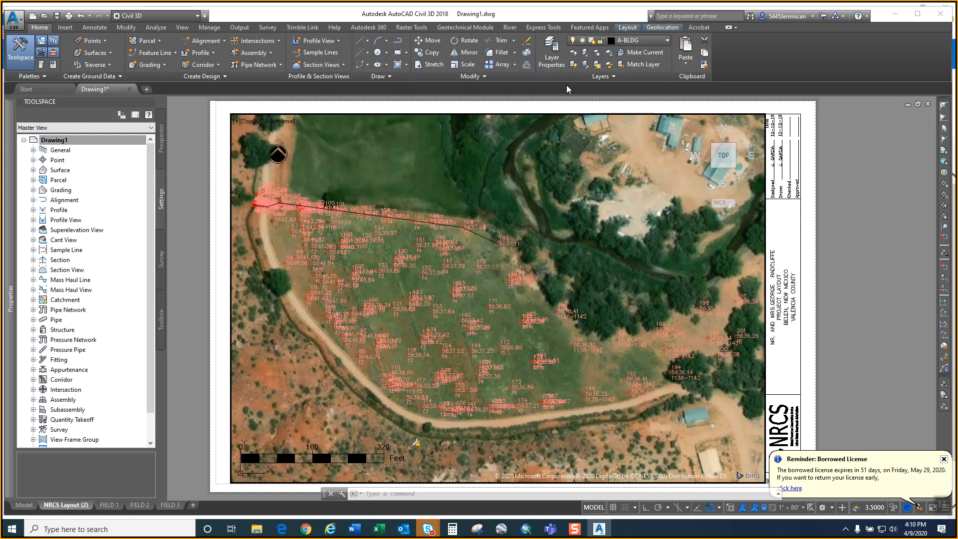
- Turn off the V-NODE layer and regenerate all viewports to hide the survey points
left_click(629, 42)
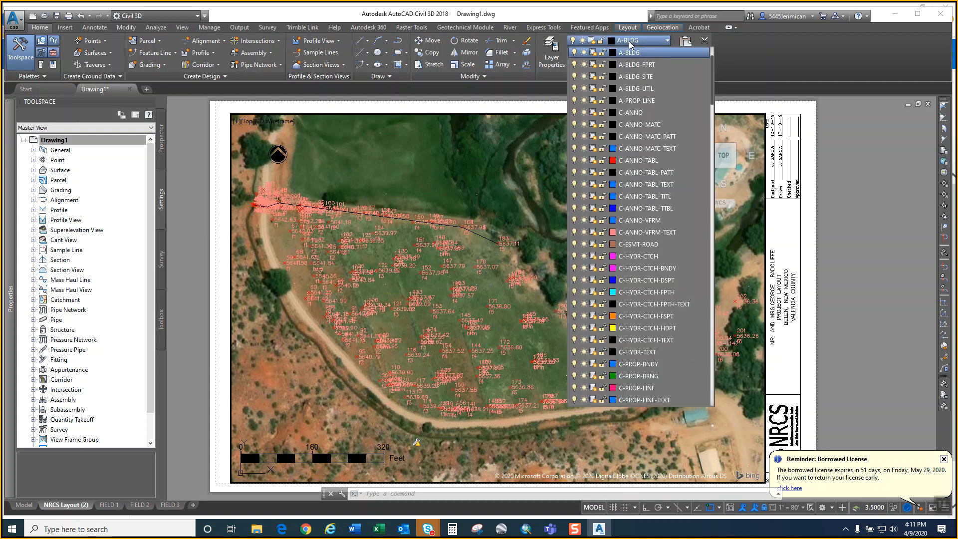
scroll(712, 91, "down", 20)
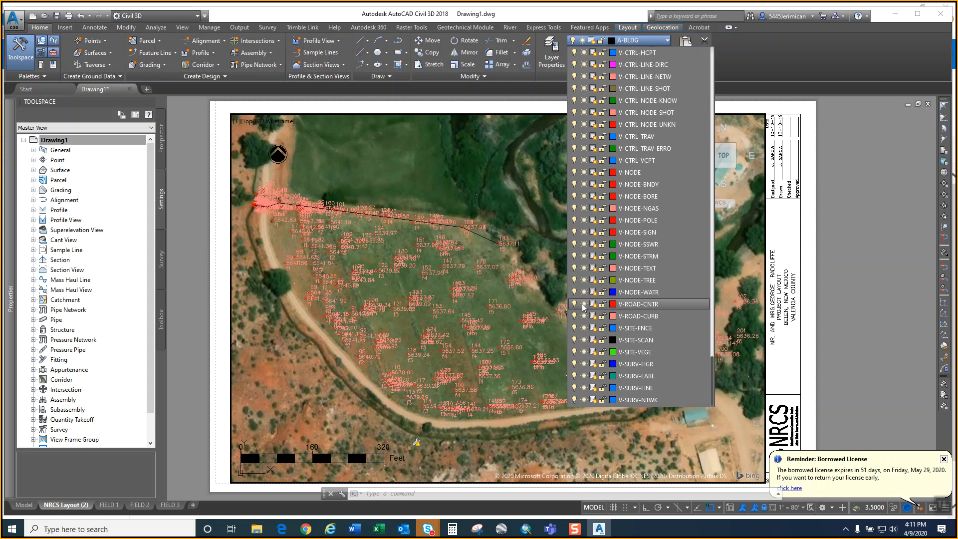
scroll(584, 298, "up", 2)
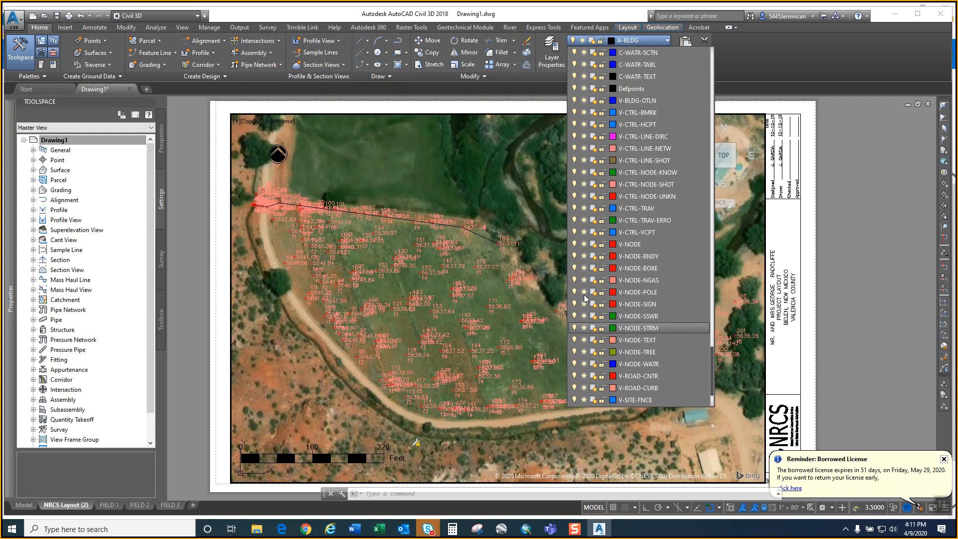
left_click(574, 244)
left_click(456, 175)
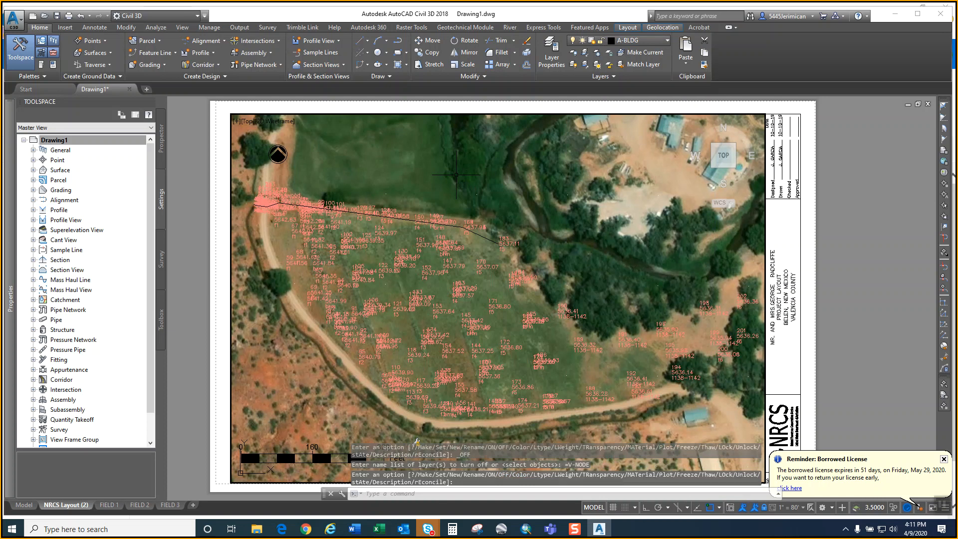
type("REGEnal")
key("Return")
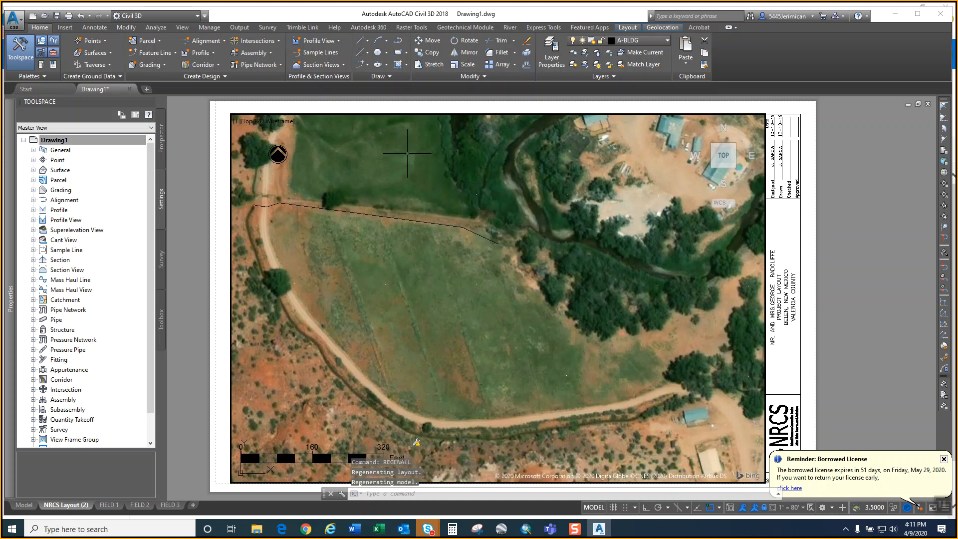
scroll(290, 204, "up", 2)
scroll(347, 229, "down", 2)
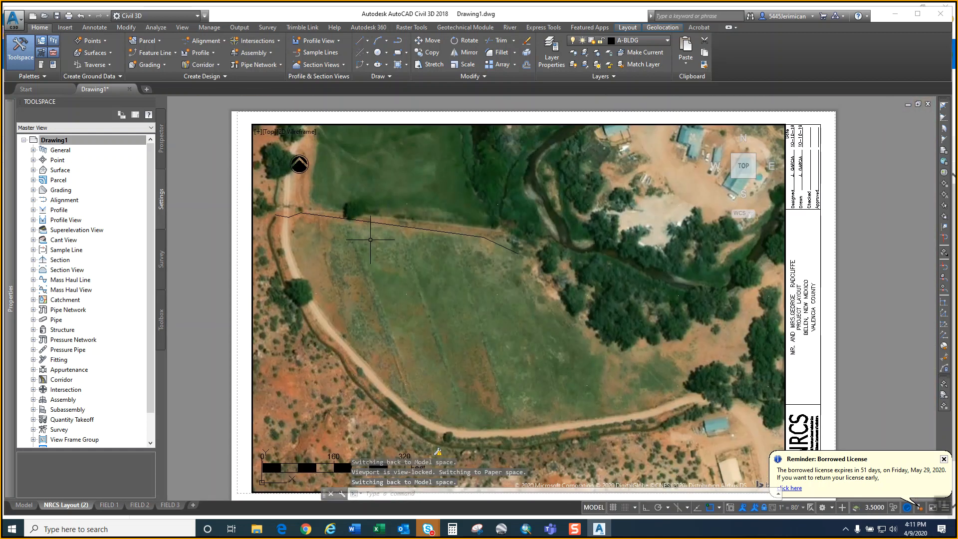
mouse_move(381, 235)
middle_mouse_down()
mouse_move(380, 215)
mouse_move(383, 225)
middle_mouse_up()
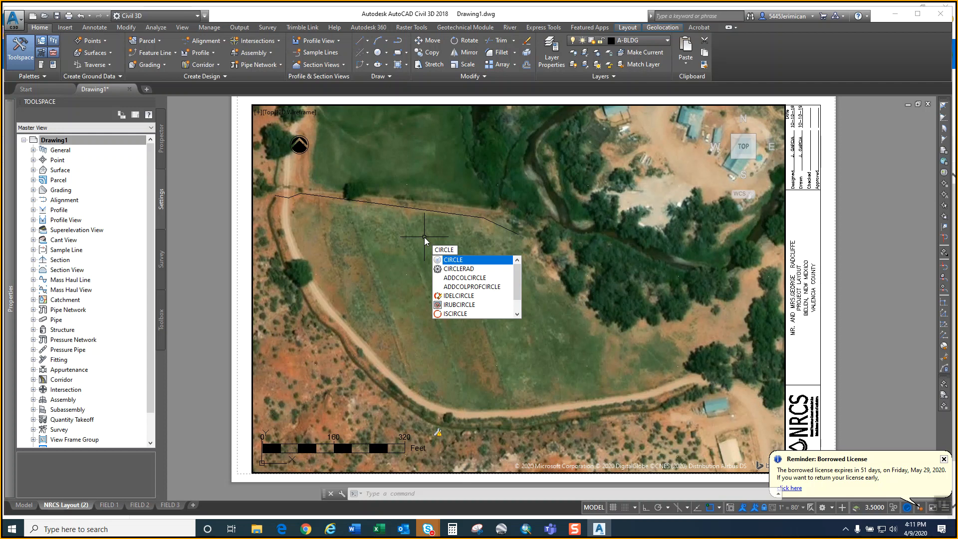
key("Return")
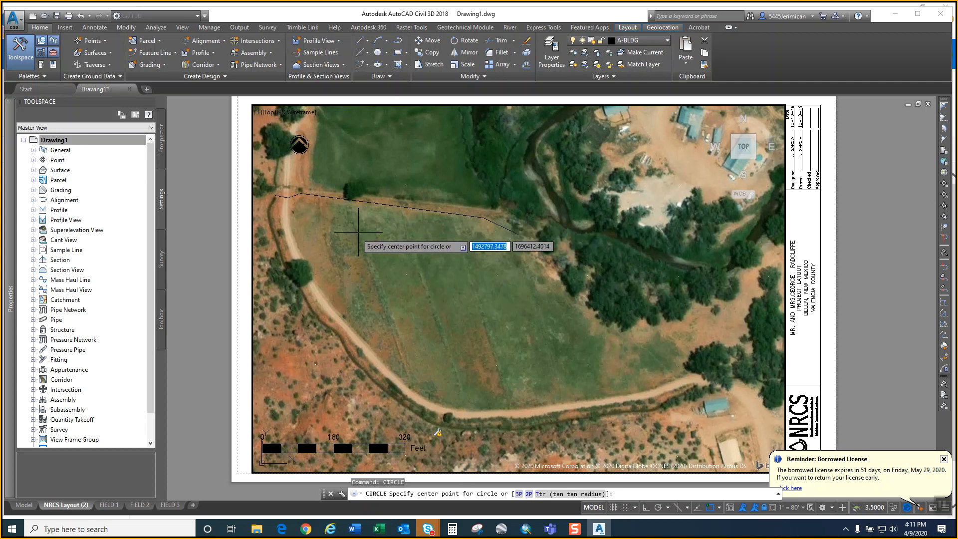
scroll(348, 239, "up", 2)
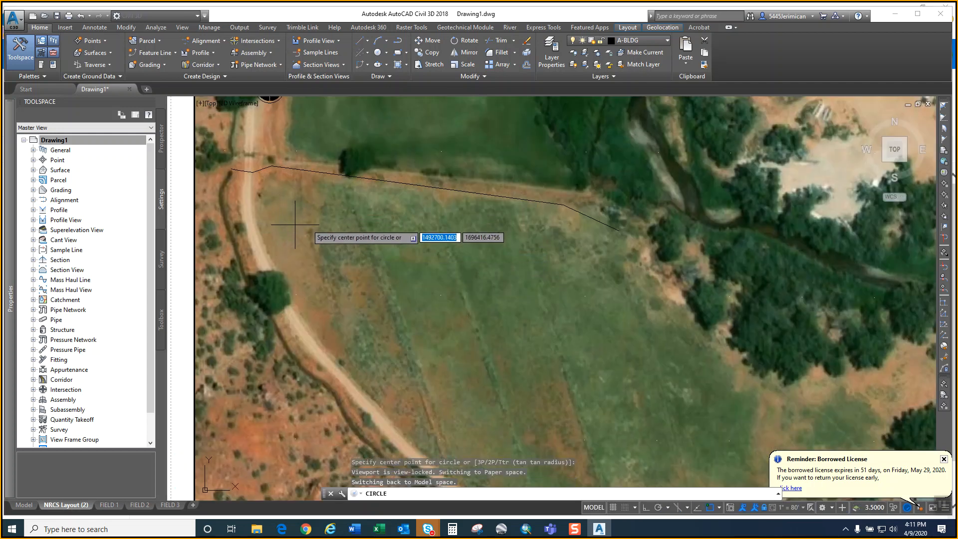
left_click(297, 169)
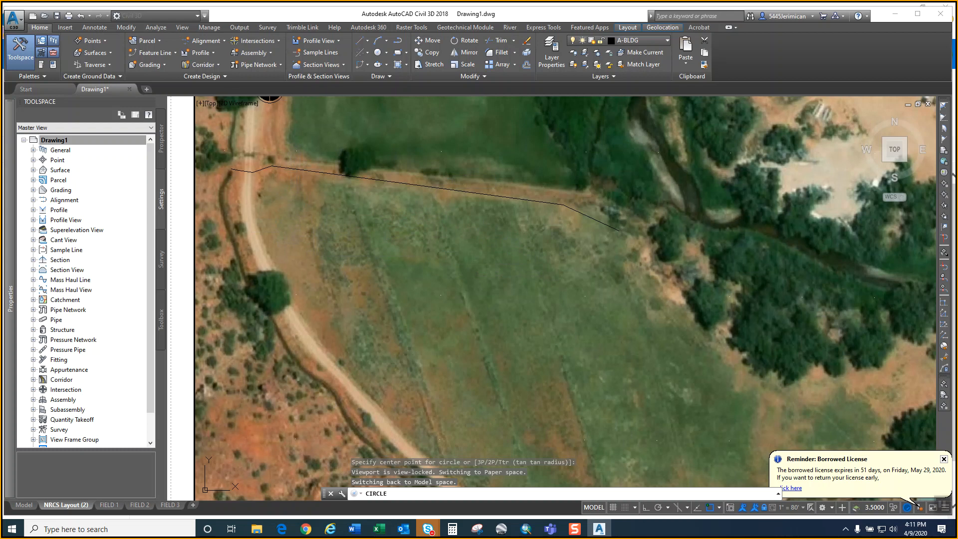
scroll(296, 169, "down", 1)
scroll(297, 170, "up", 3)
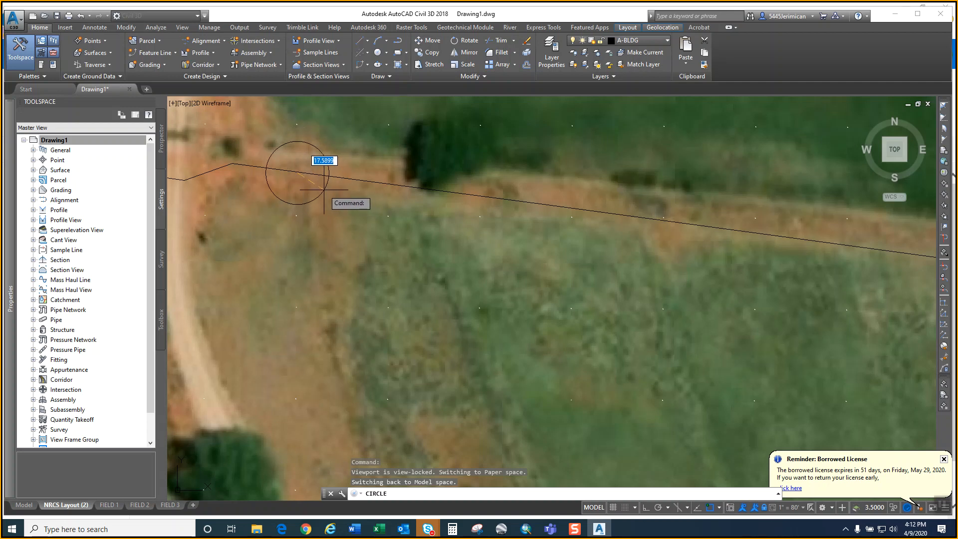
key("Escape")
- Draw a circle of radius 1.25 centred on the polyline, just east of its bend beside the road
key("Return")
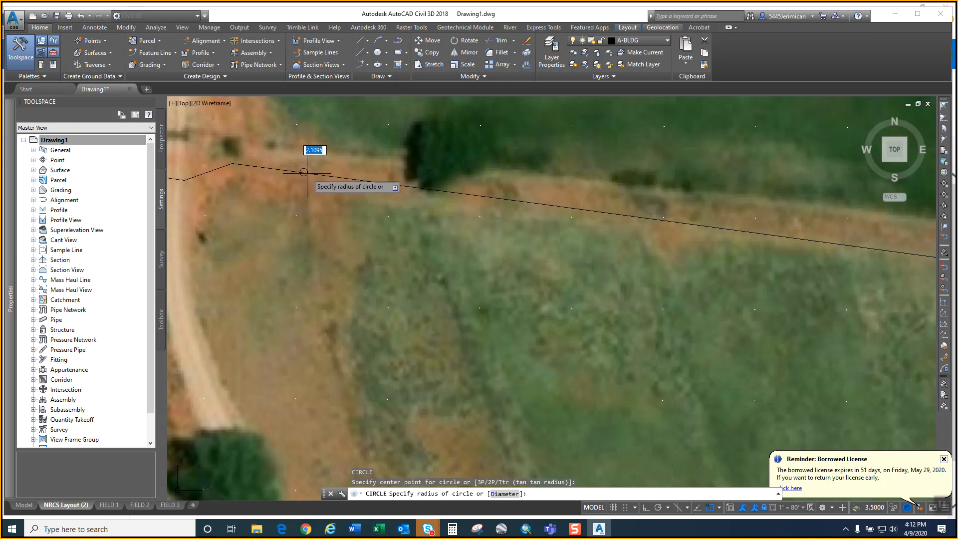
left_click(303, 172)
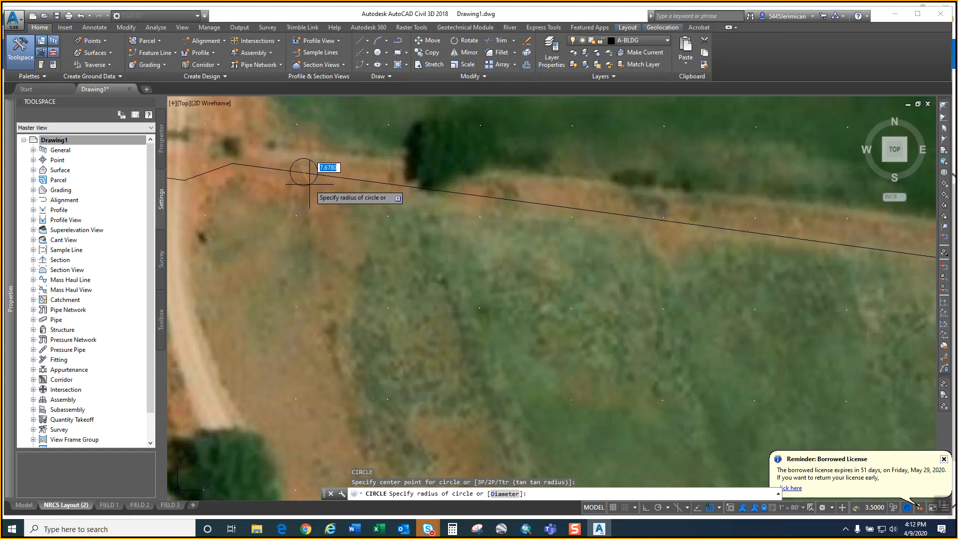
type("1.25")
key("Return")
scroll(331, 205, "down", 4)
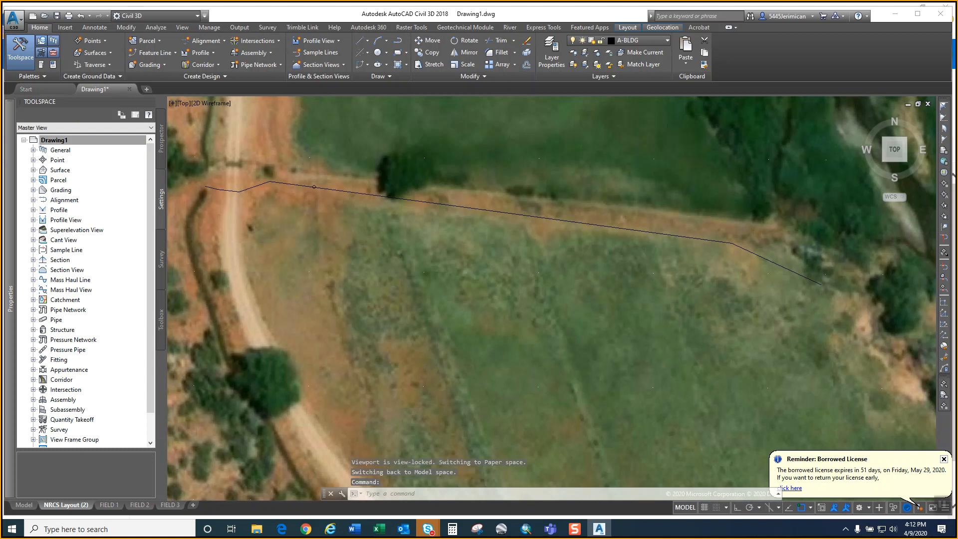
- Delete the small circle of radius 1.25 from the polyline
middle_click_drag(401, 256, 363, 246)
scroll(313, 209, "up", 6)
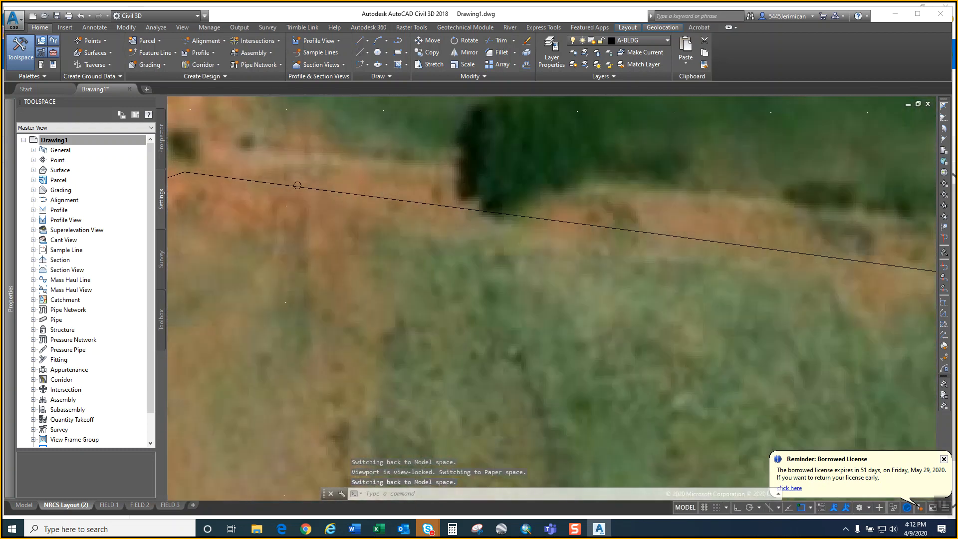
left_click(310, 174)
key("Delete")
scroll(370, 238, "down", 1)
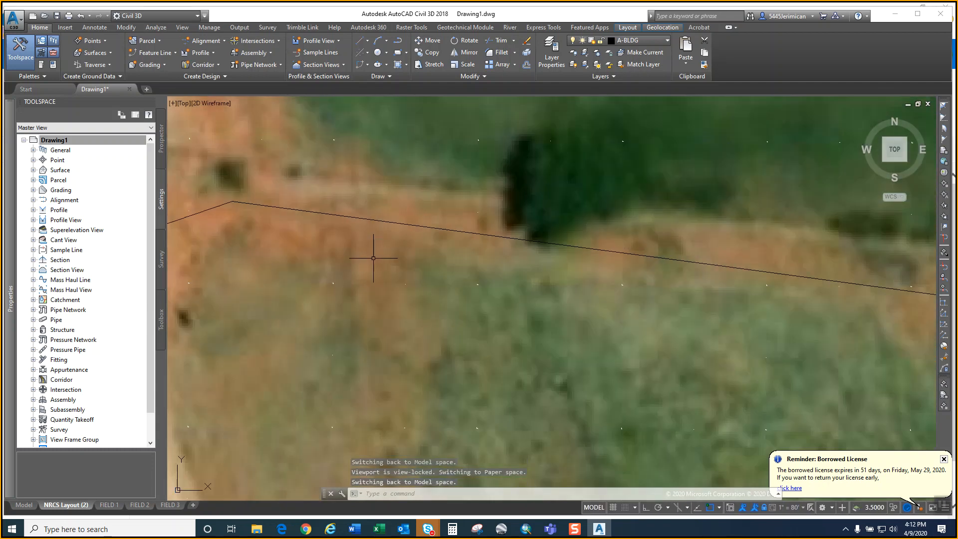
- Draw a circle of radius 6 centred on the polyline, a short distance east of its bend beside the road
scroll(376, 256, "down", 2)
right_click(377, 256)
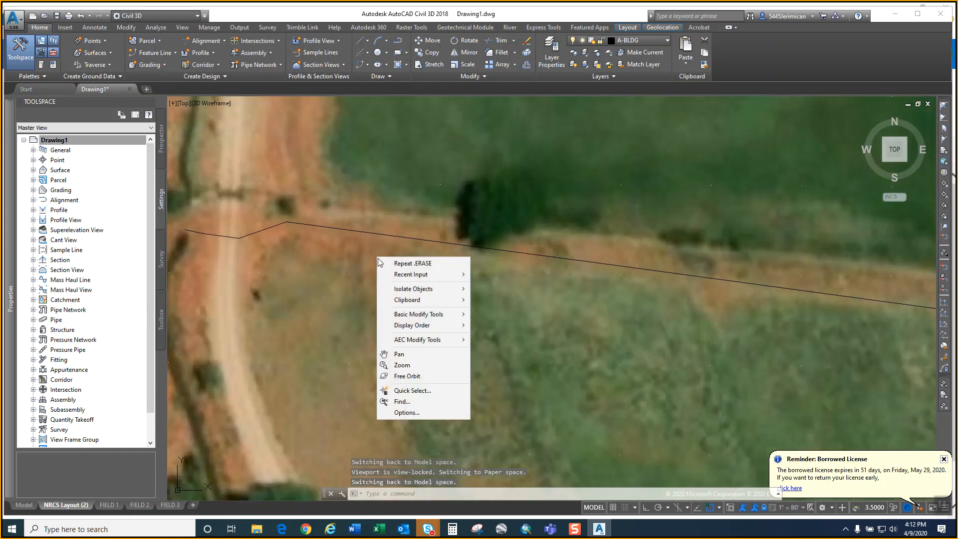
mouse_move(421, 273)
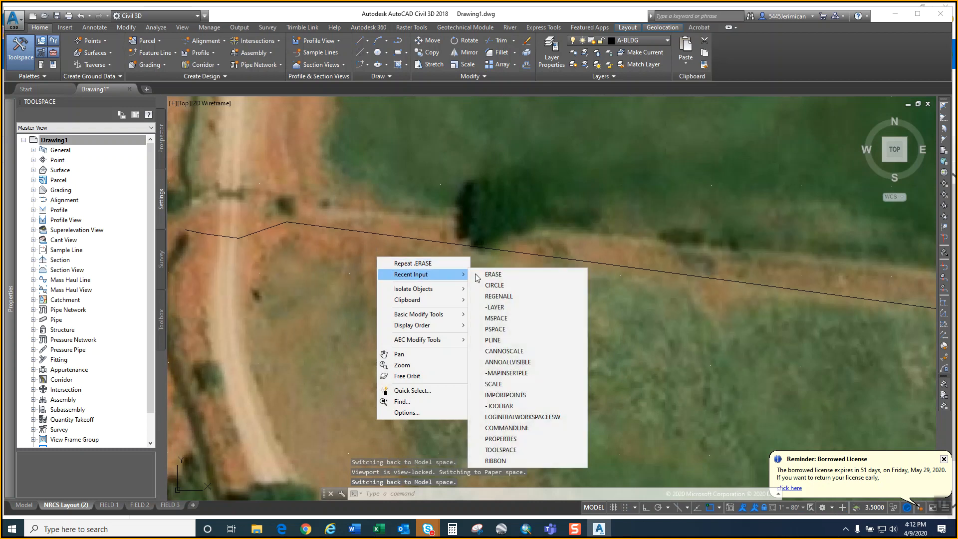
left_click(501, 285)
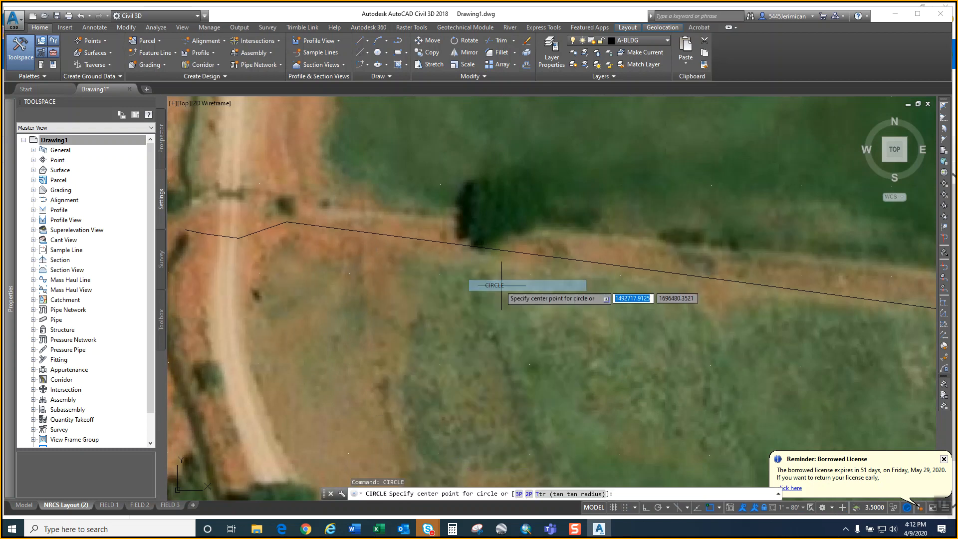
left_click(355, 230)
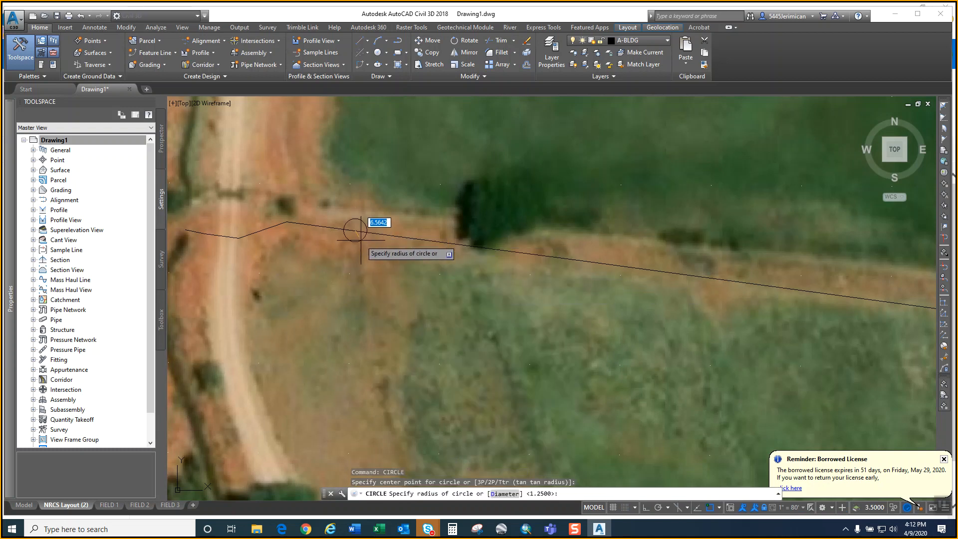
type("6")
key("Return")
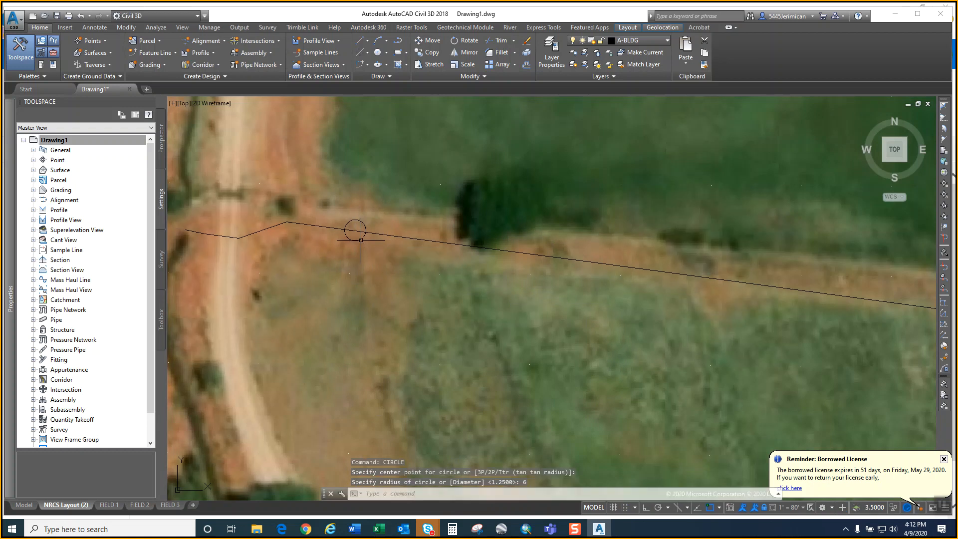
- Copy the circle from its centre to two spots farther east along the polyline, to its eastern bend and to its east end
scroll(394, 247, "down", 3)
scroll(419, 292, "down", 5)
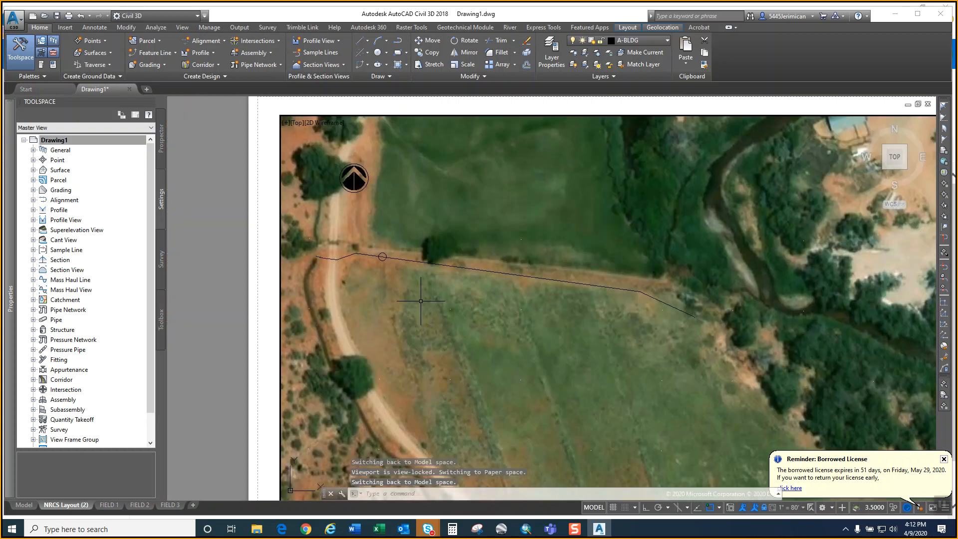
type("co")
key("Return")
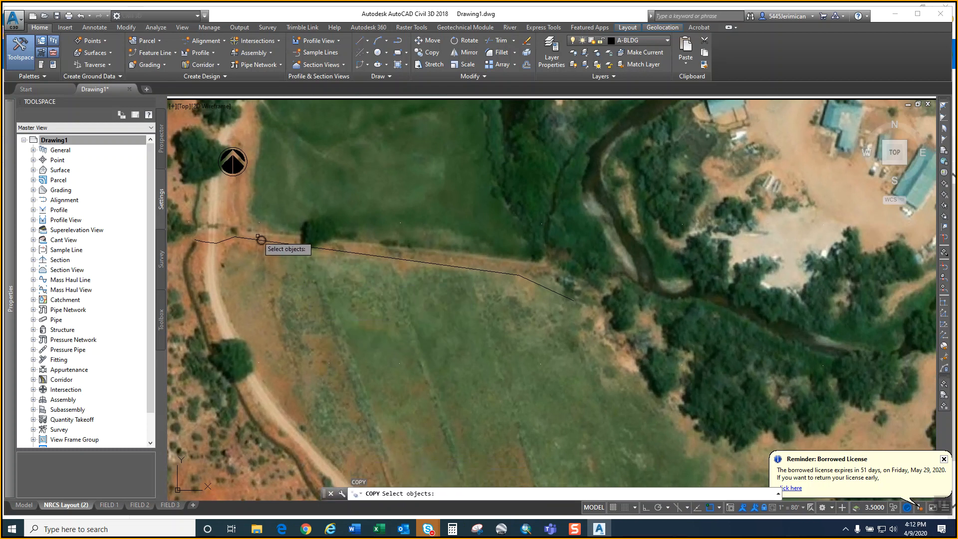
left_click(261, 239)
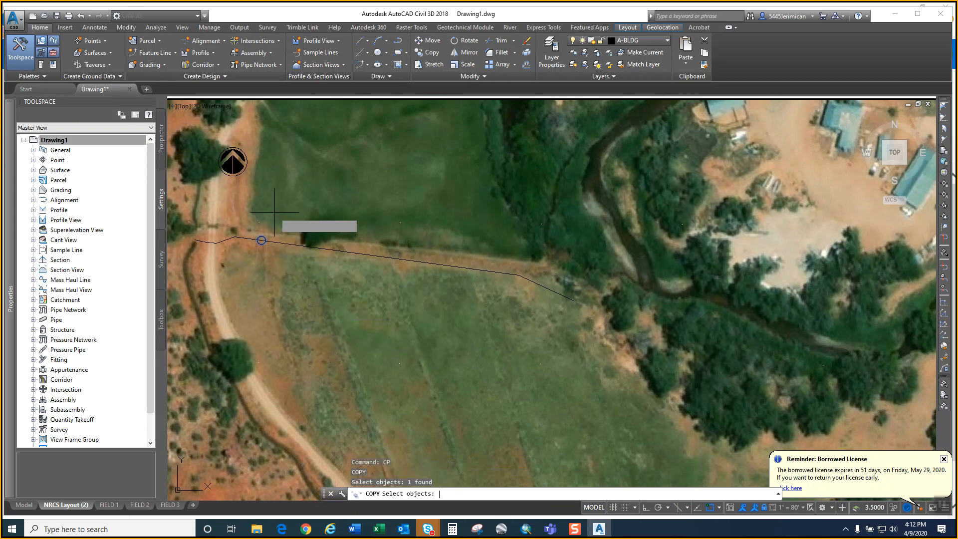
key("Return")
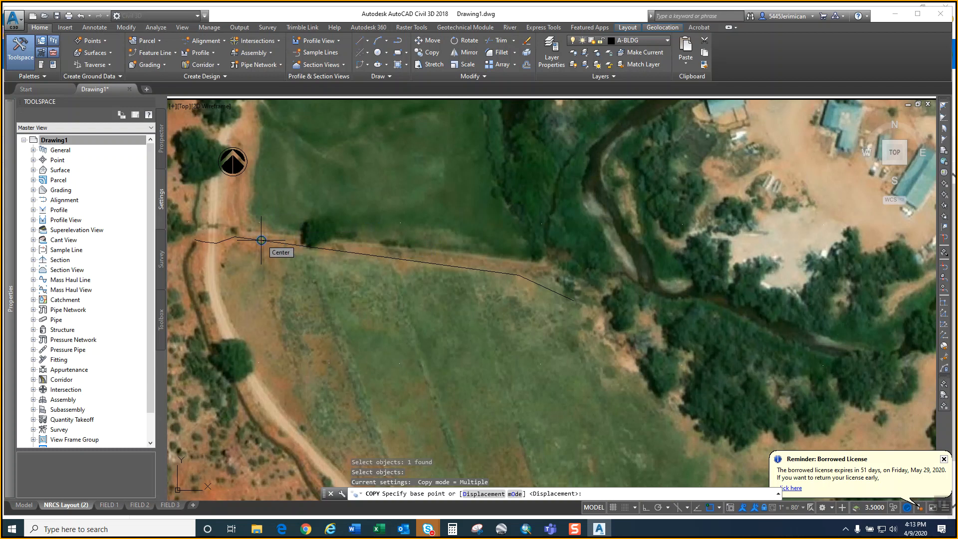
left_click(260, 240)
left_click(353, 251)
left_click(433, 263)
left_click(519, 274)
left_click(575, 300)
key("Return")
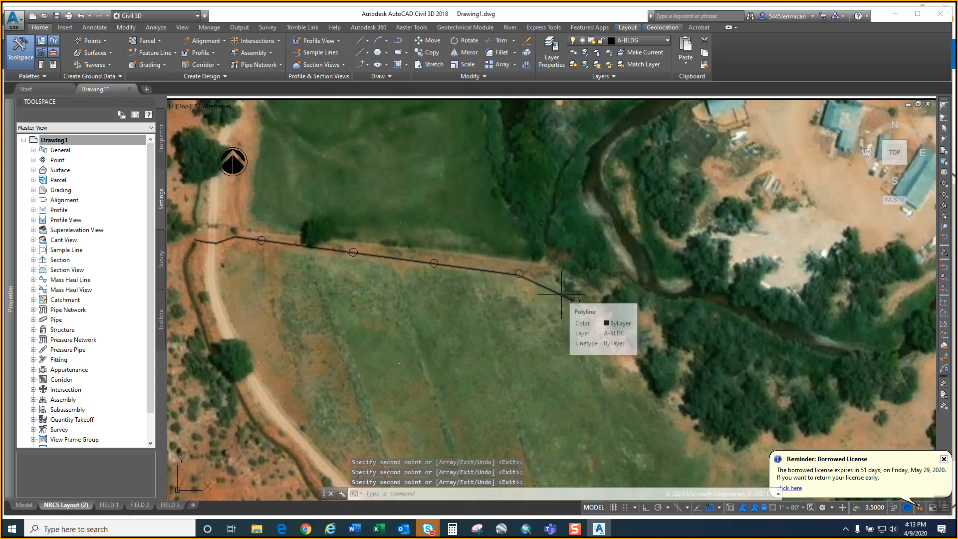
- Fill all five circles along the polyline with a solid red hatch
type("hatch")
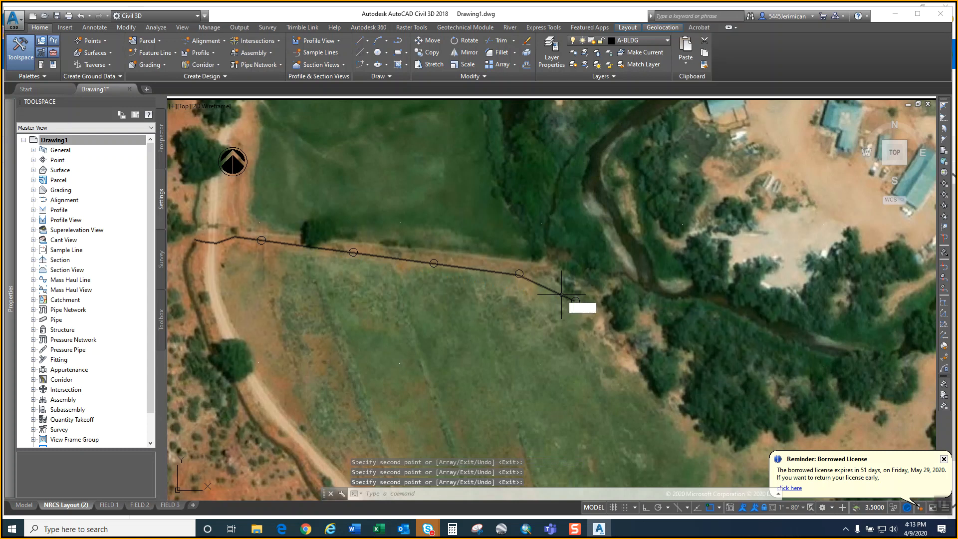
key("Return")
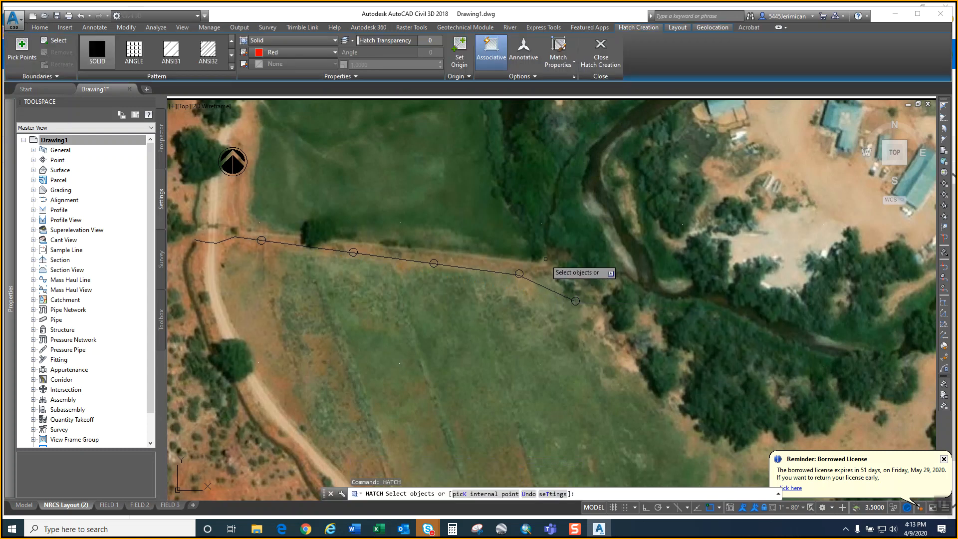
left_click(275, 54)
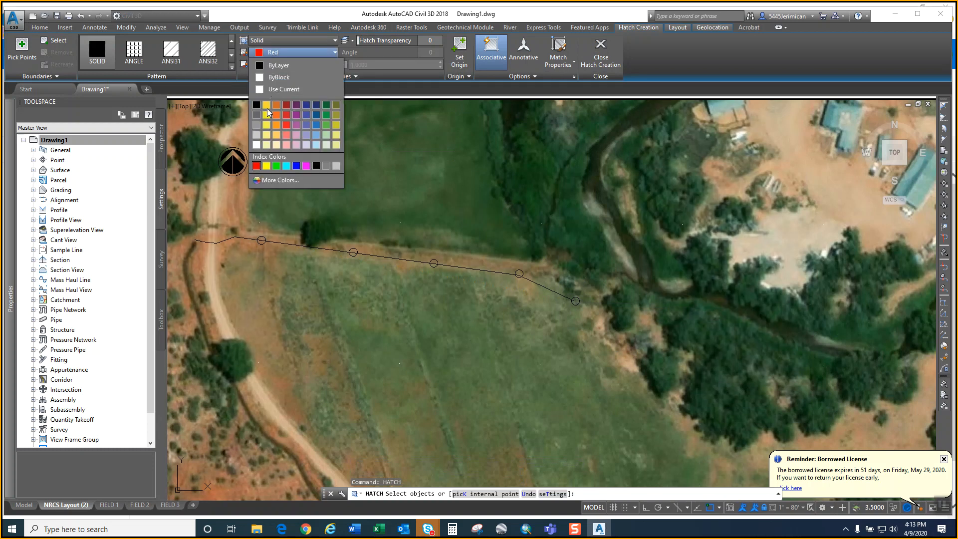
left_click(272, 53)
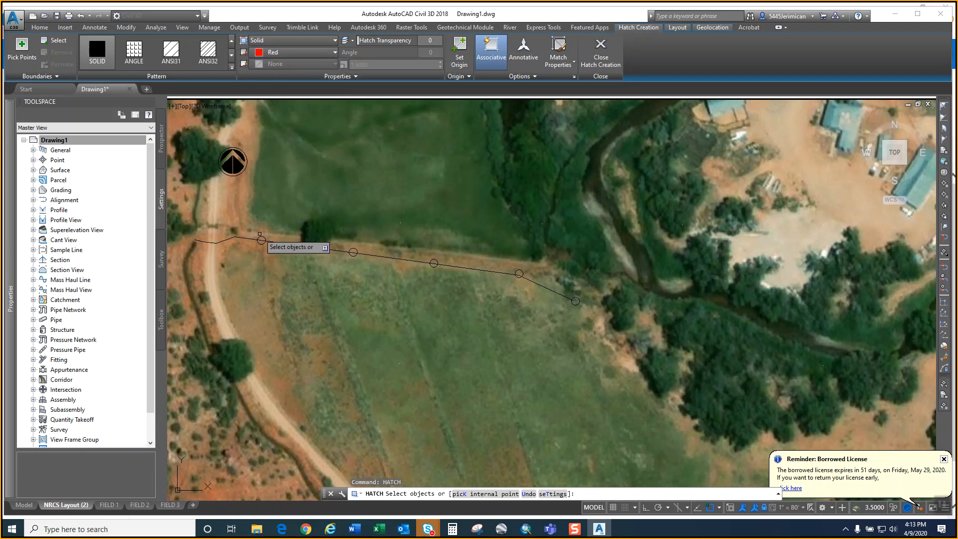
left_click(263, 239)
left_click(353, 252)
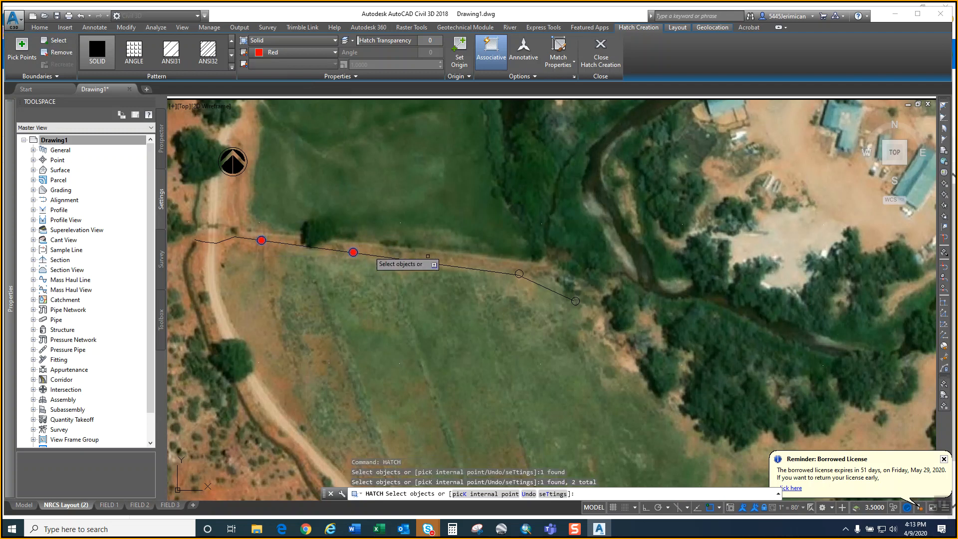
left_click(433, 263)
left_click(518, 274)
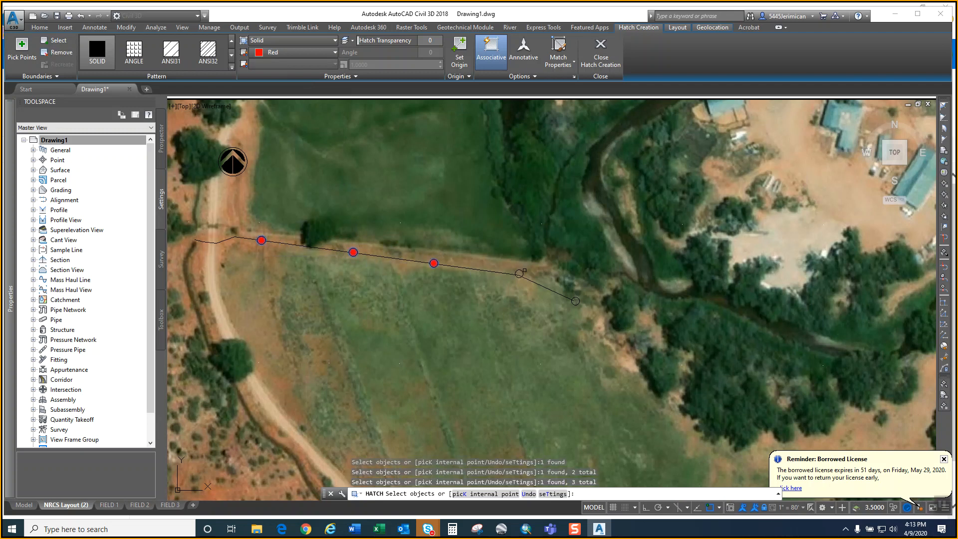
left_click(575, 301)
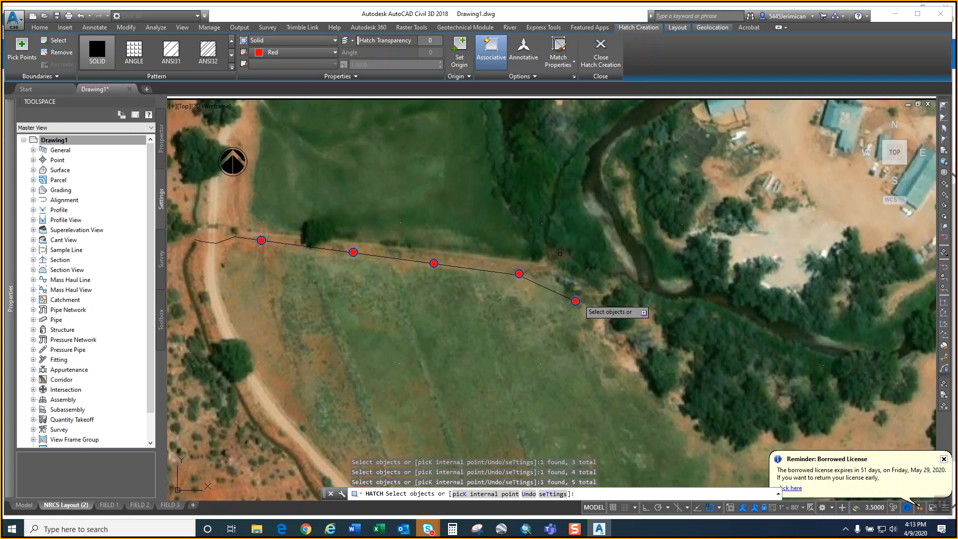
key("Return")
scroll(533, 233, "down", 3)
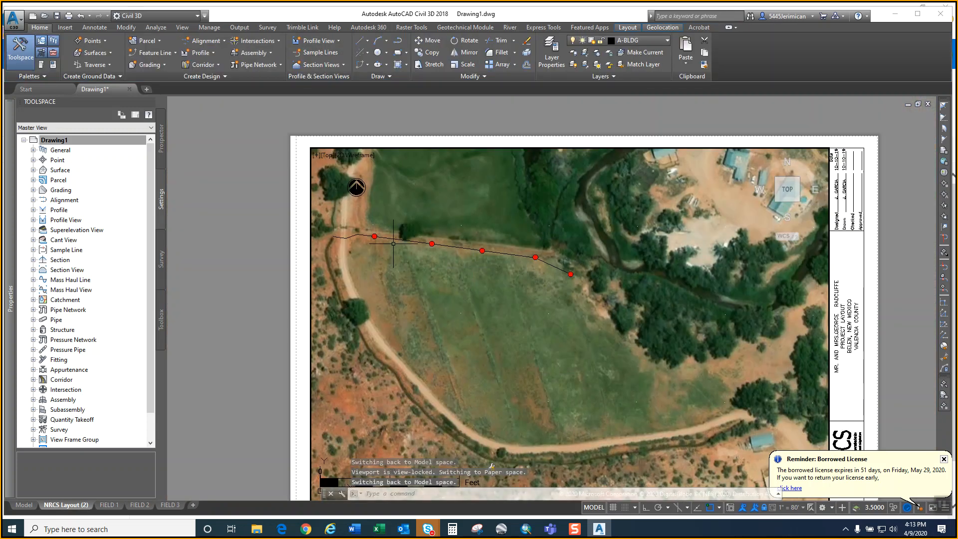
scroll(393, 244, "up", 3)
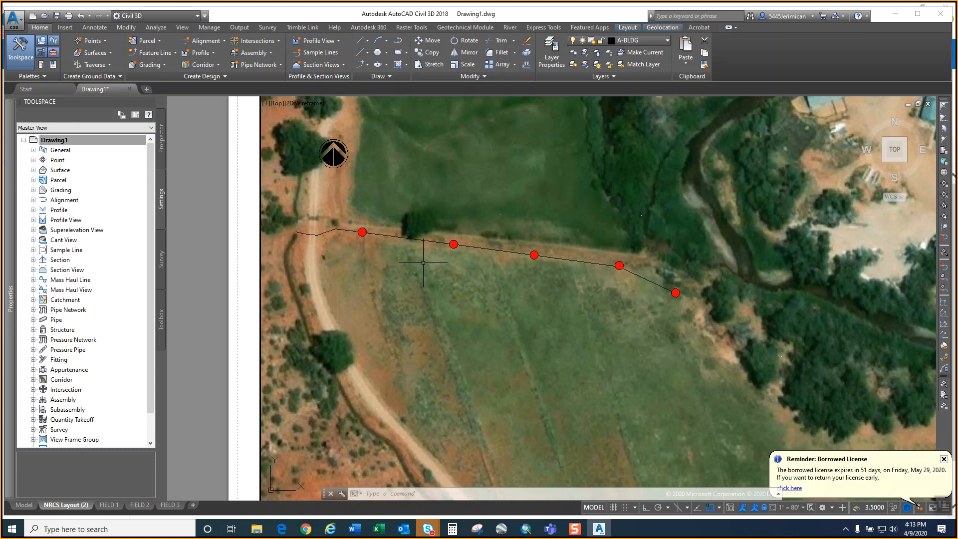
type("mtext")
key("Return")
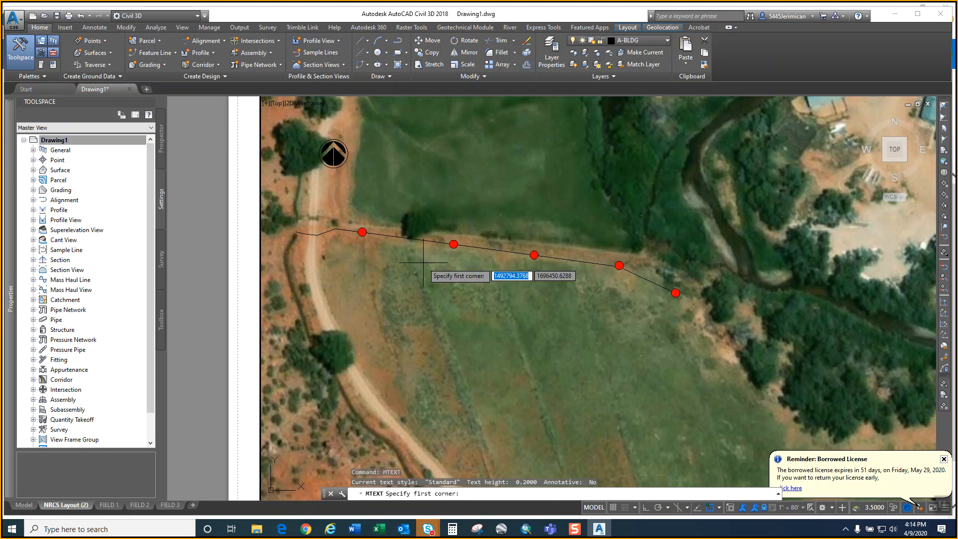
key("Escape")
key("Escape")
key("Escape")
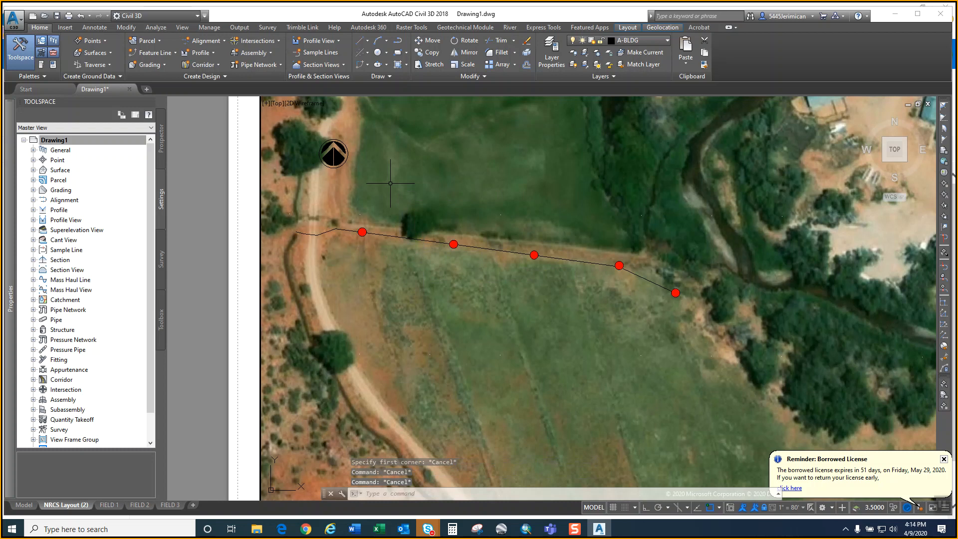
- Add a leader from the westernmost red circle up into the field, annotated with the text STATION 1+00
type("leader")
key("Return")
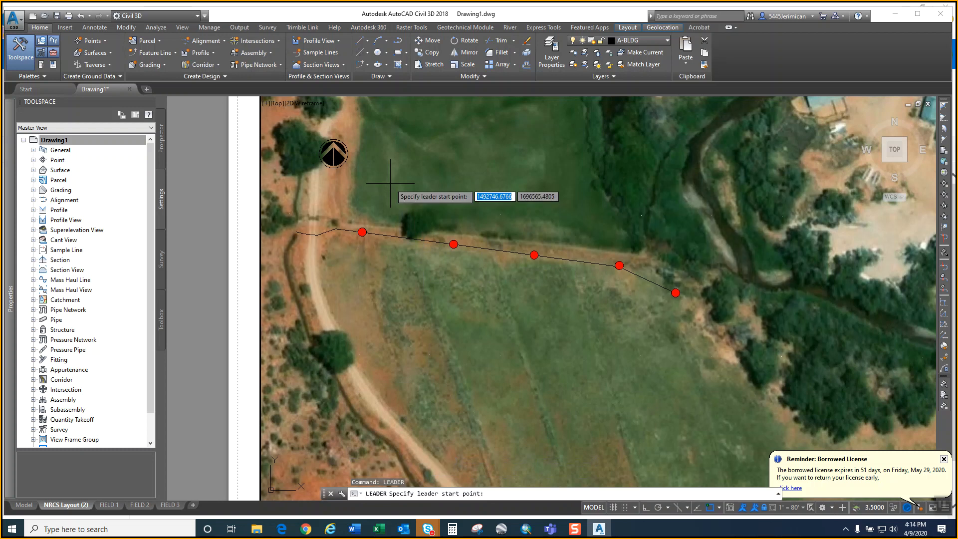
left_click(362, 232)
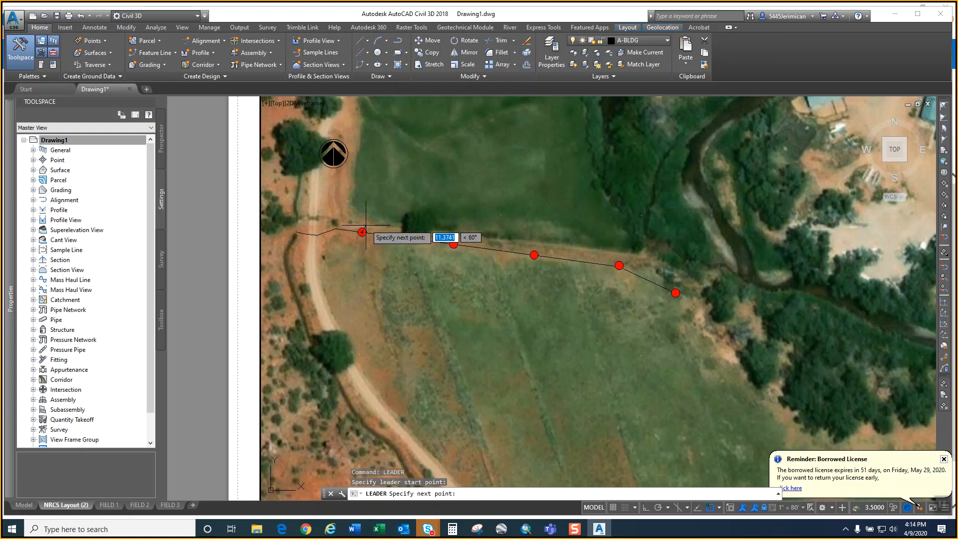
left_click(376, 202)
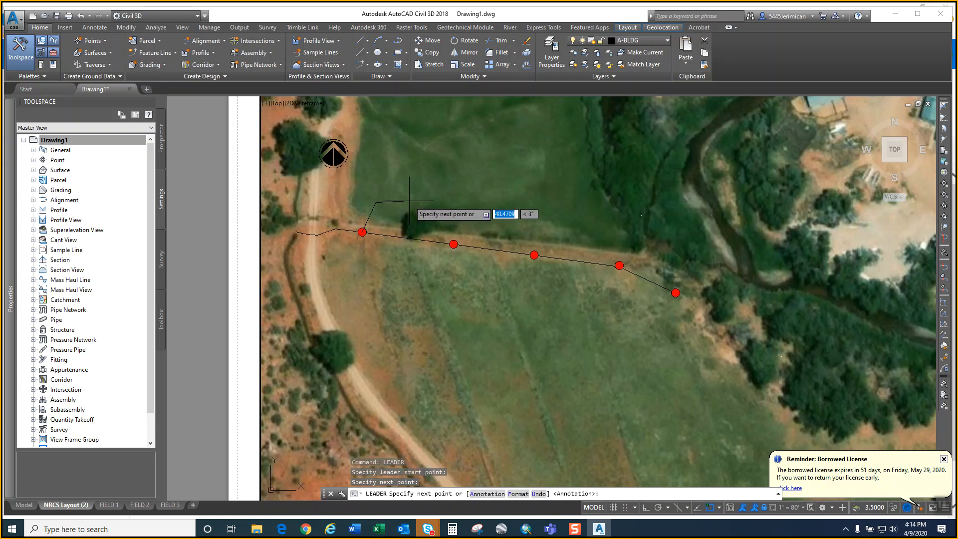
key("Return")
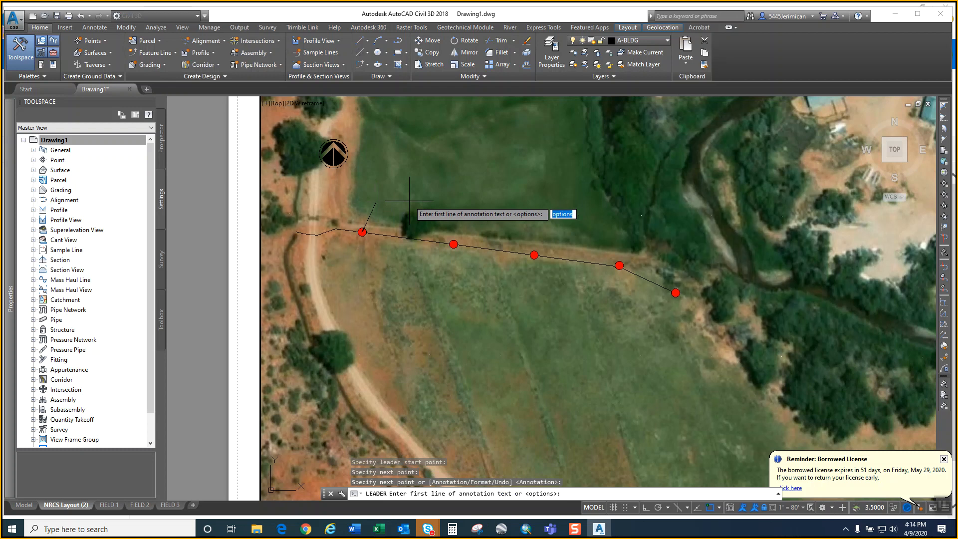
type("STATION 1+00")
key("Return")
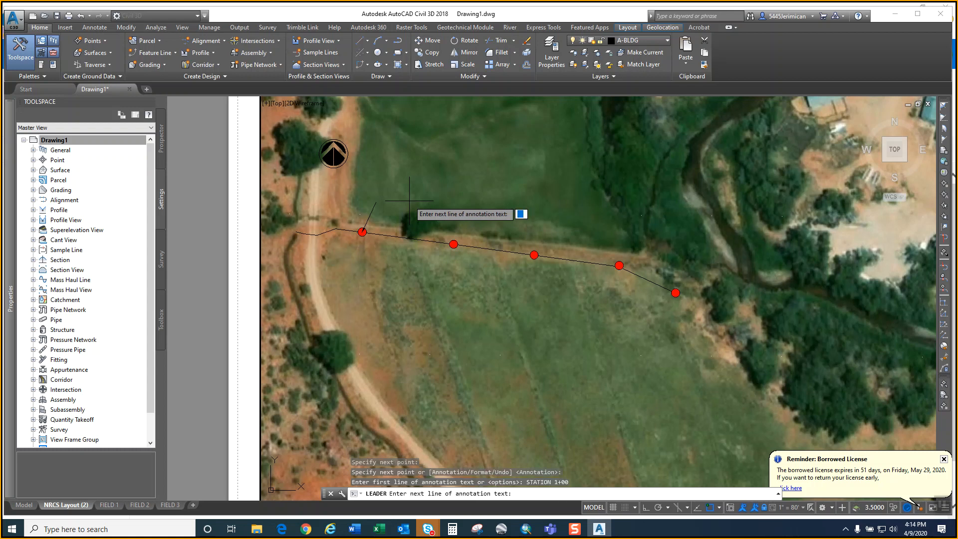
key("Return")
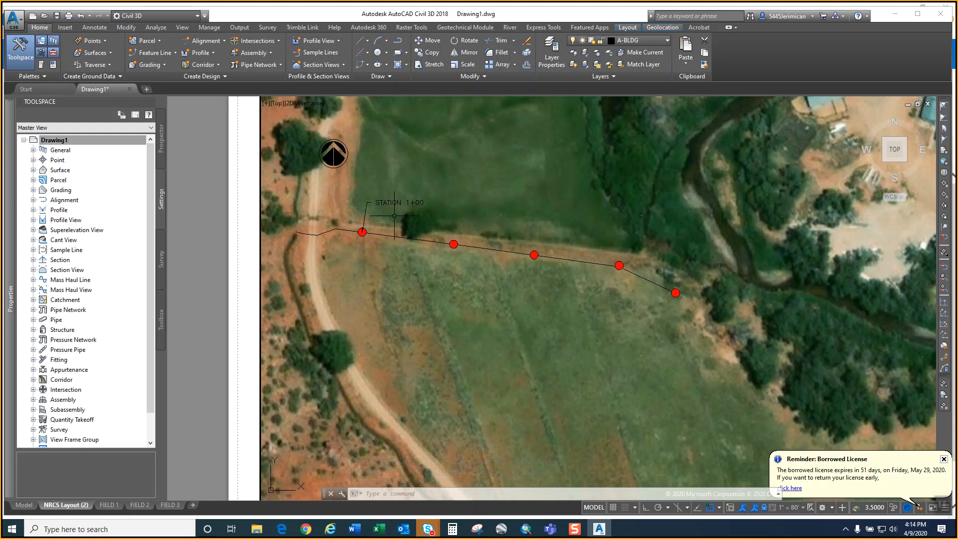
- Copy the STATION 1+00 leader and its text to the other four red circles along the polyline
type("co")
key("Return")
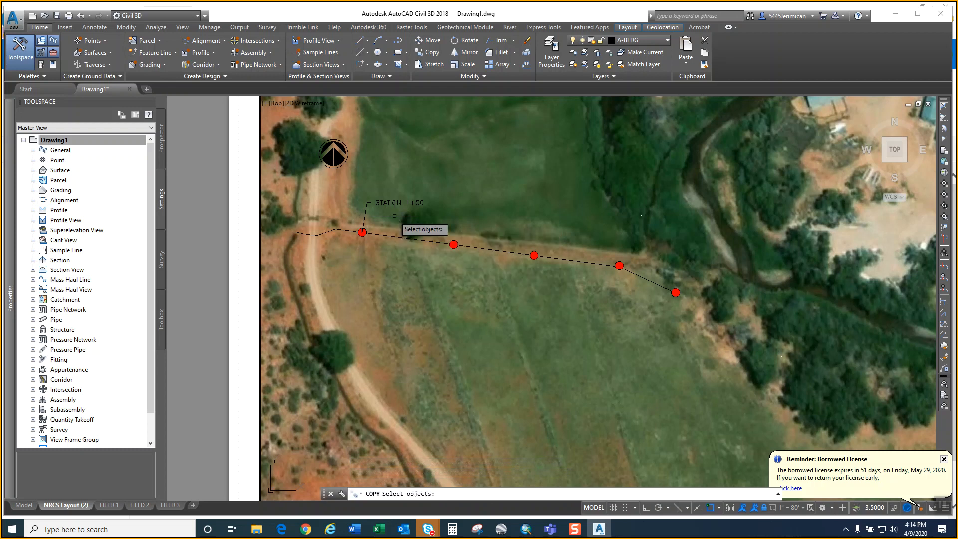
left_click(393, 201)
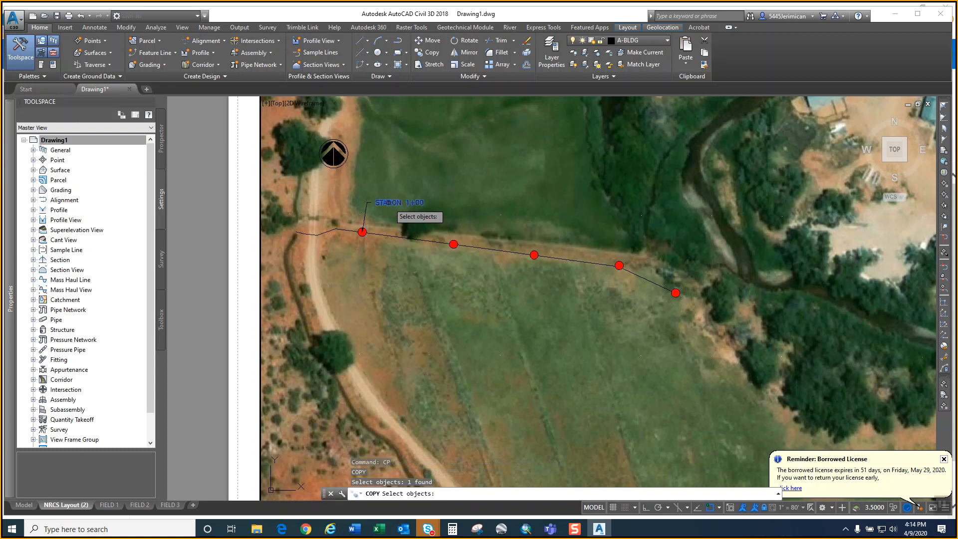
left_click(366, 216)
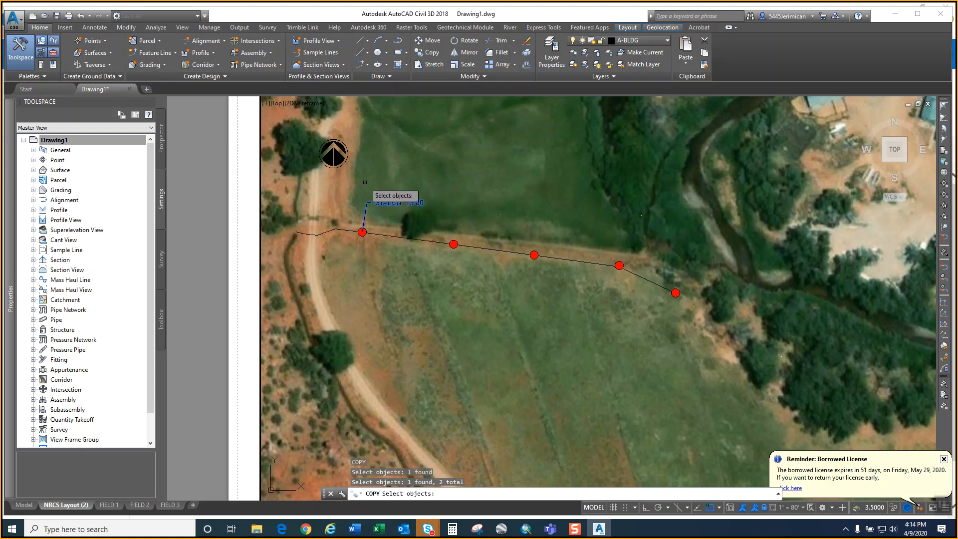
key("Return")
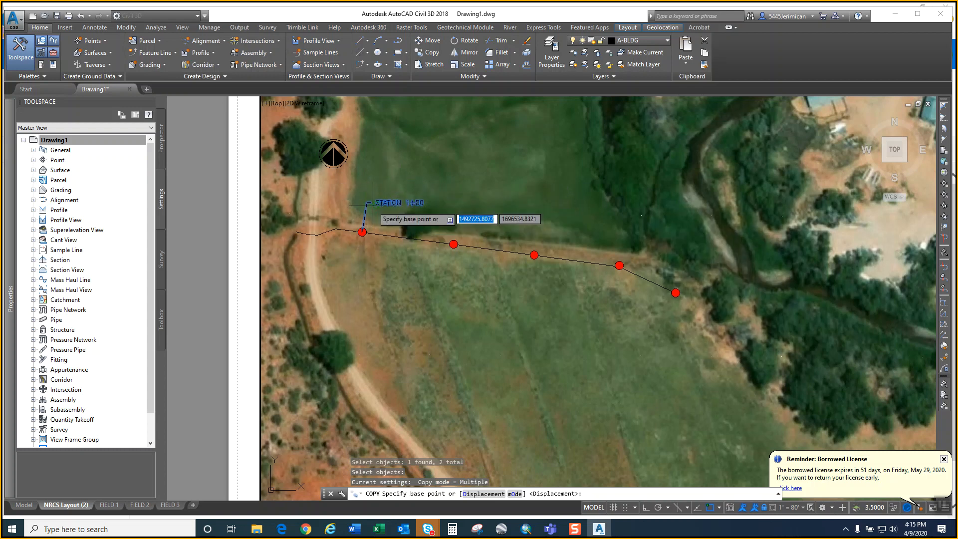
left_click(406, 182)
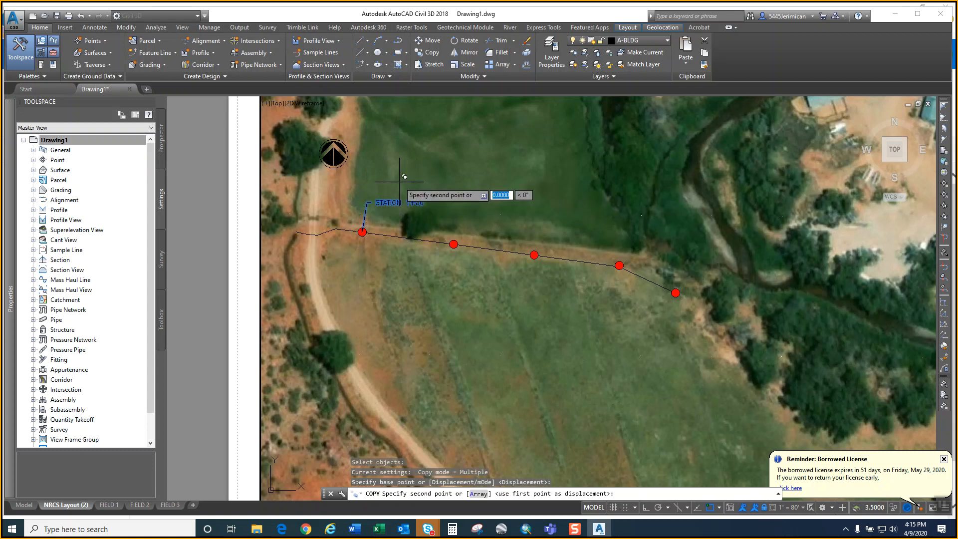
left_click(497, 183)
left_click(572, 200)
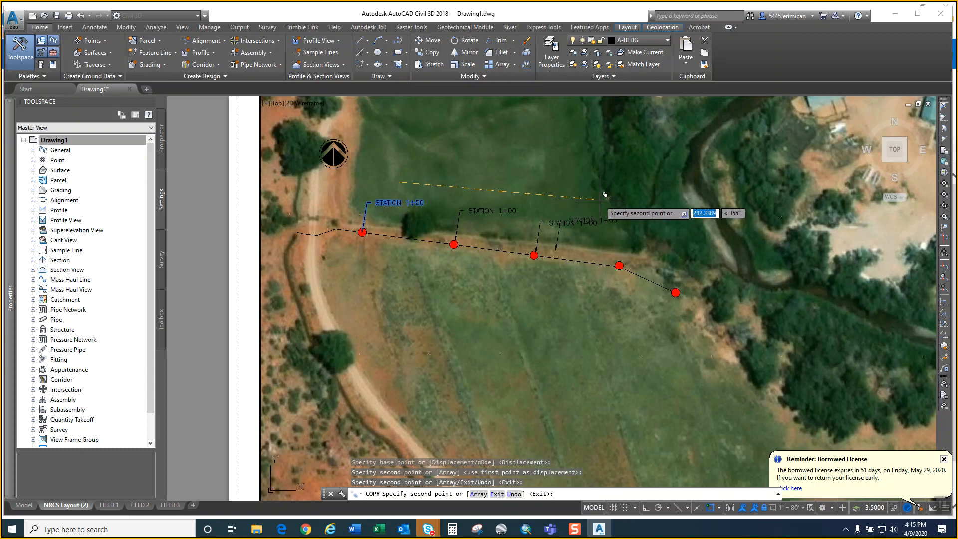
left_click(718, 233)
key("Return")
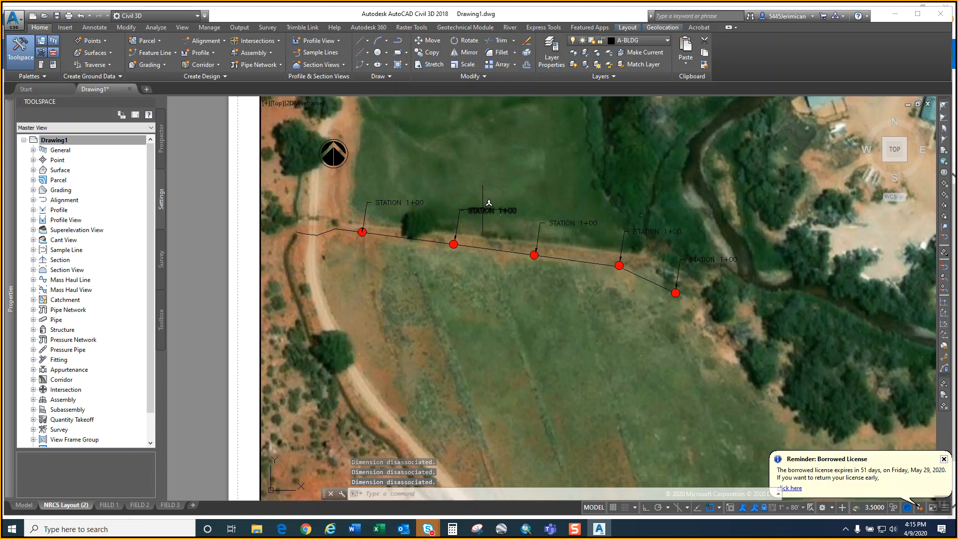
- Change the second circle's label to STATION 2+00 and add a second line reading 14" CLOVER VALVES
left_click(479, 213)
double_click(503, 212)
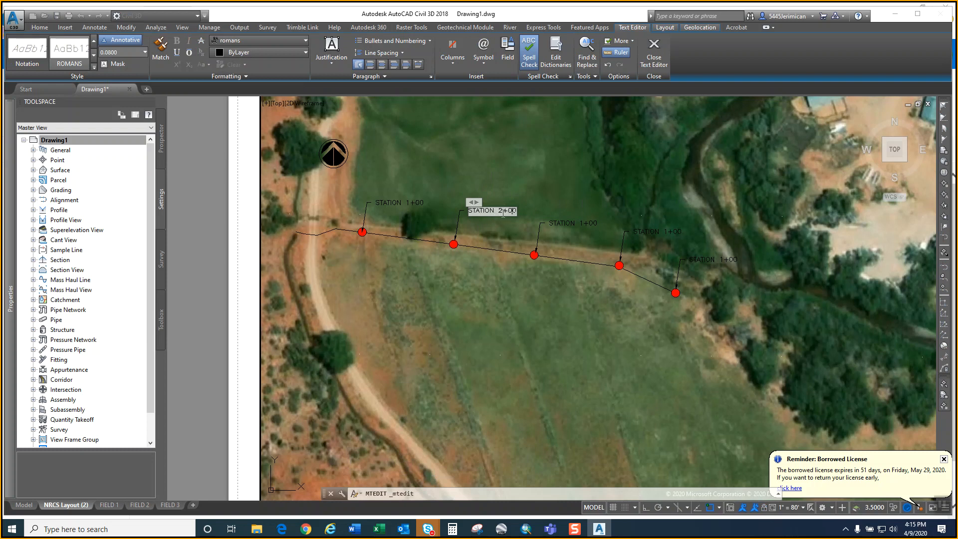
key("Return")
type("1")
type("4'")
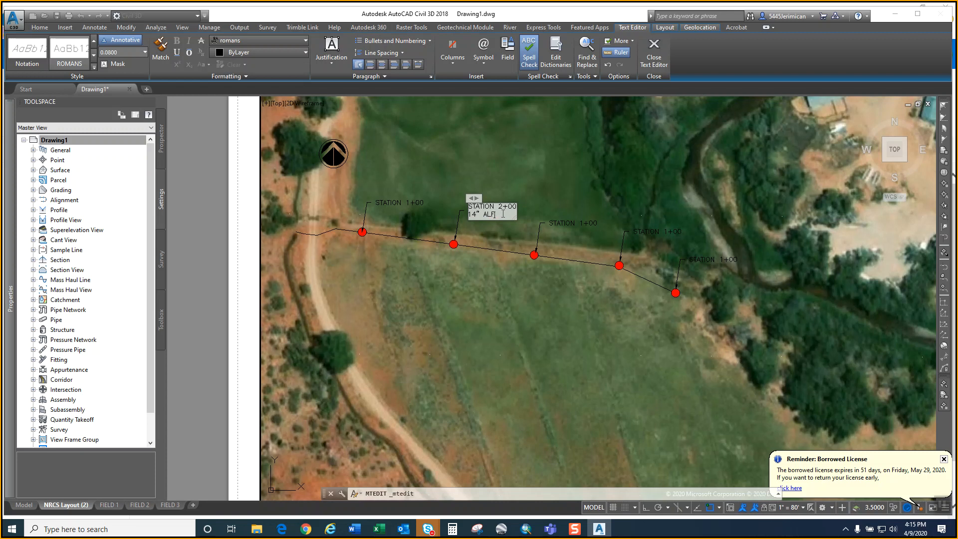
type(" CLOVER VALVES")
left_click(502, 197)
- Change the third circle's label to STATION 3+00 and add a second line reading 14 CLOVER VALVES
double_click(551, 222)
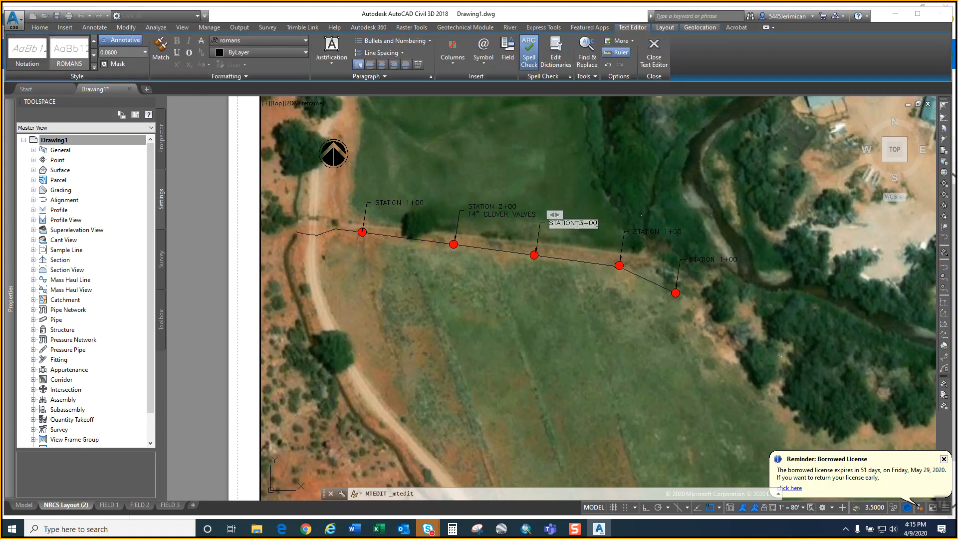
key("Return")
type("14 CLOVER VALVES")
left_click(624, 180)
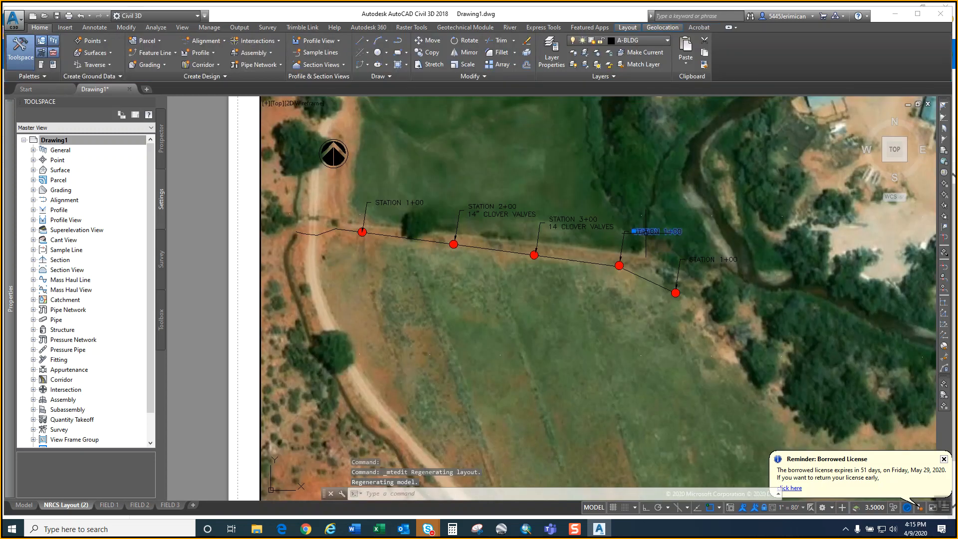
- Renumber the fourth circle's station label to 4+00 and the easternmost circle's label to 5+00
double_click(663, 233)
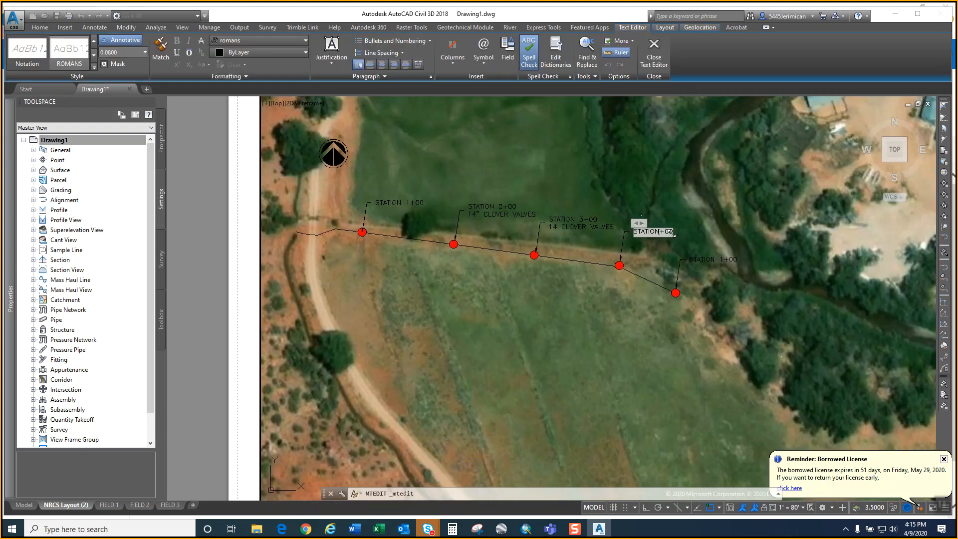
double_click(713, 260)
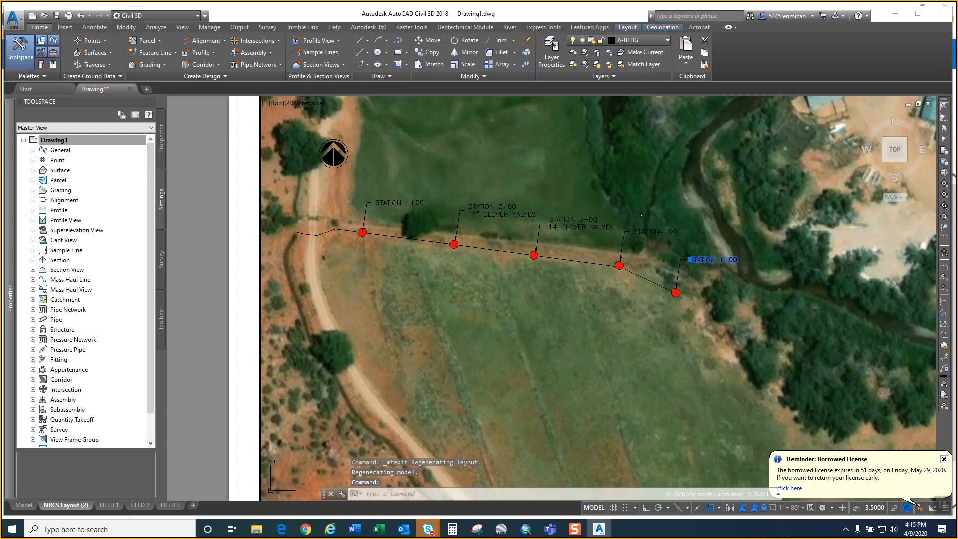
key("BackSpace")
type("5")
left_click(669, 204)
middle_click_drag(325, 210, 434, 220)
scroll(414, 217, "up", 2)
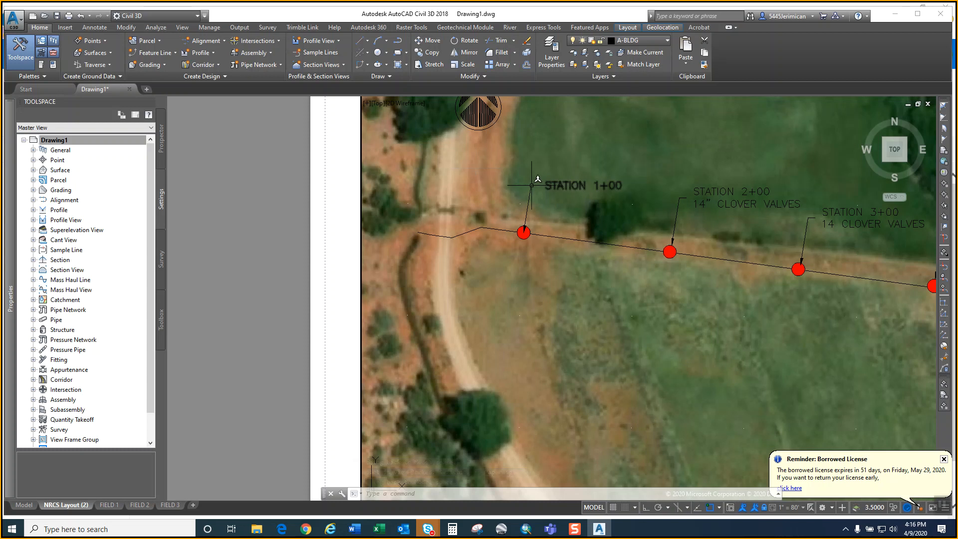
type("co")
key("Return")
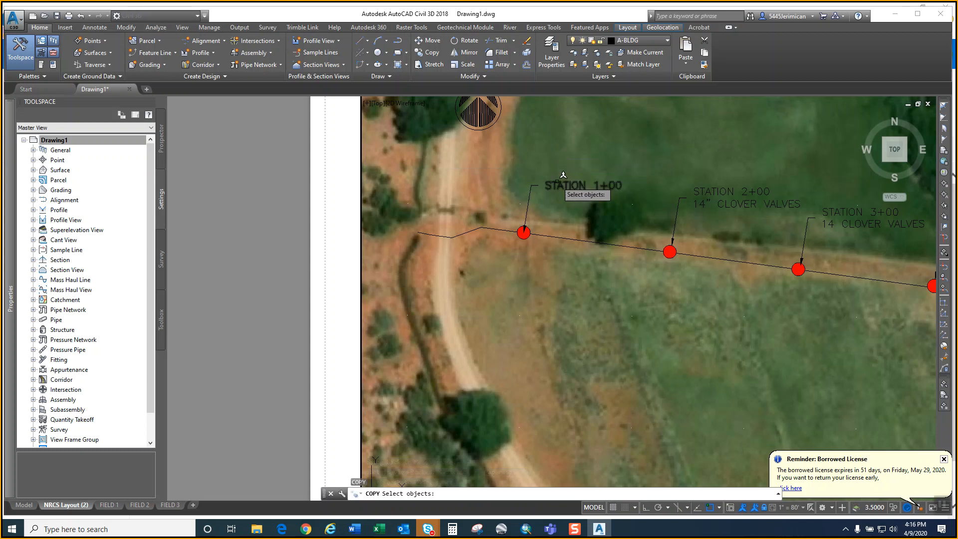
left_click(561, 184)
left_click(535, 185)
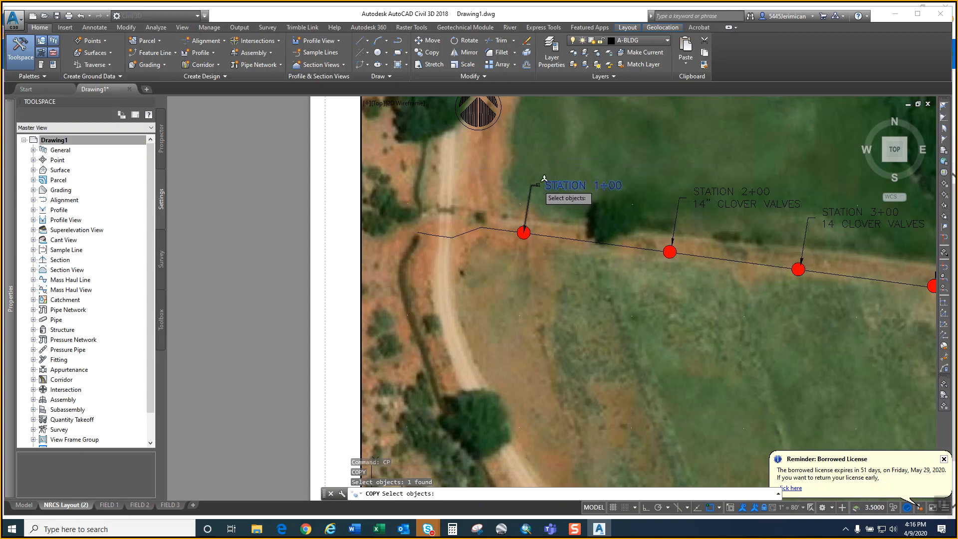
key("Return")
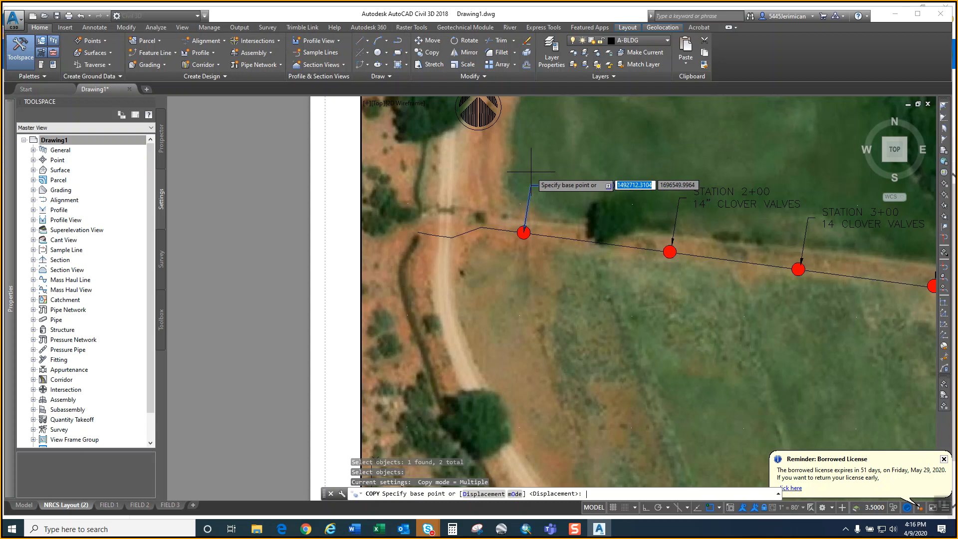
left_click(491, 174)
type("1")
key("Escape")
- Copy the STATION 1+00 leader and its text west to the polyline's west end beyond the road
key("Return")
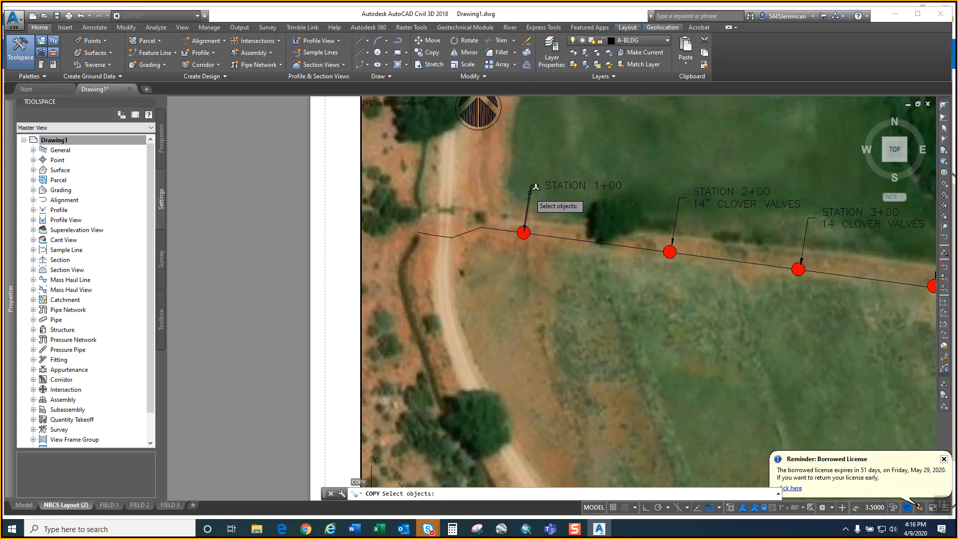
left_click(535, 186)
left_click(563, 185)
key("Return")
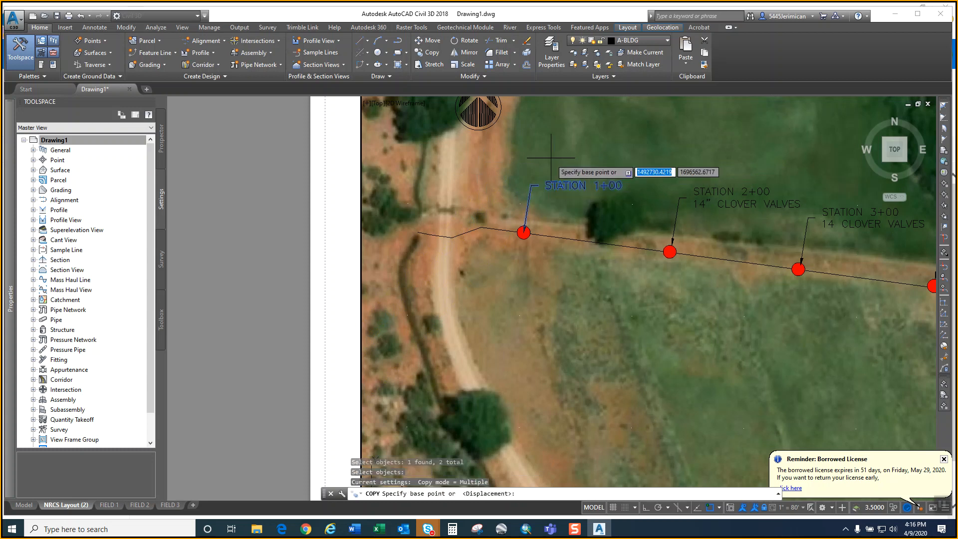
left_click(548, 163)
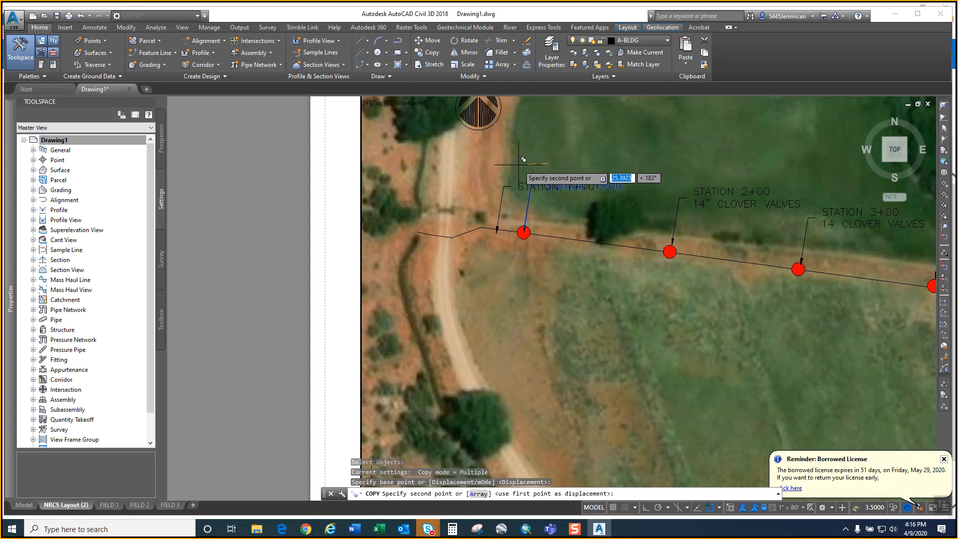
left_click(446, 160)
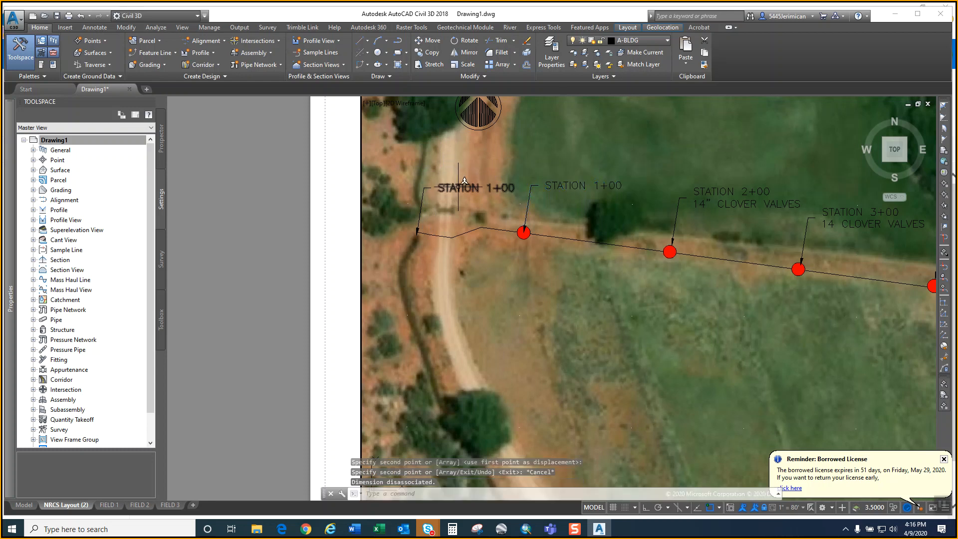
- Change the westernmost station label to STATION 0+00 and add the lines WATER CONTROL STRUCTURE and (SEE SHEET 3 FOR DETAIL)
key("Escape")
double_click(493, 188)
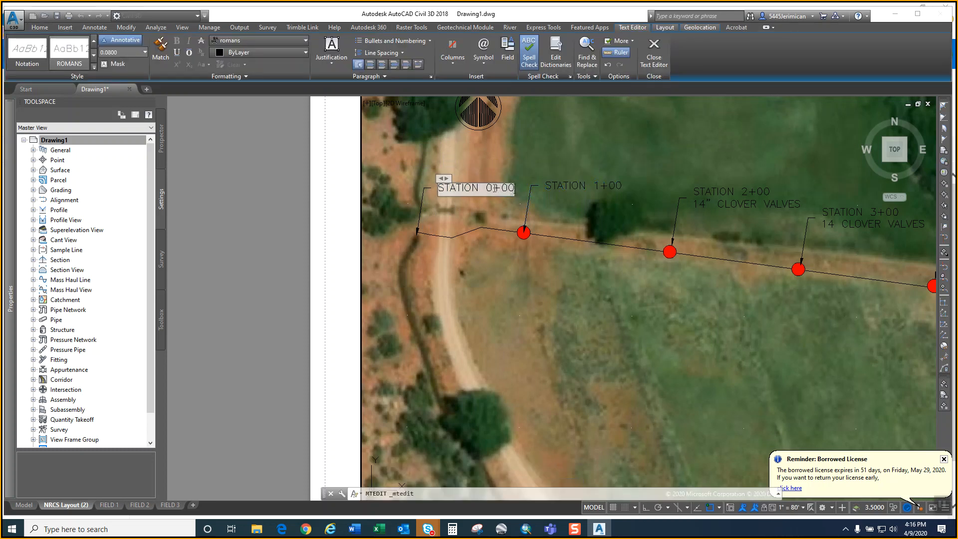
key("Return")
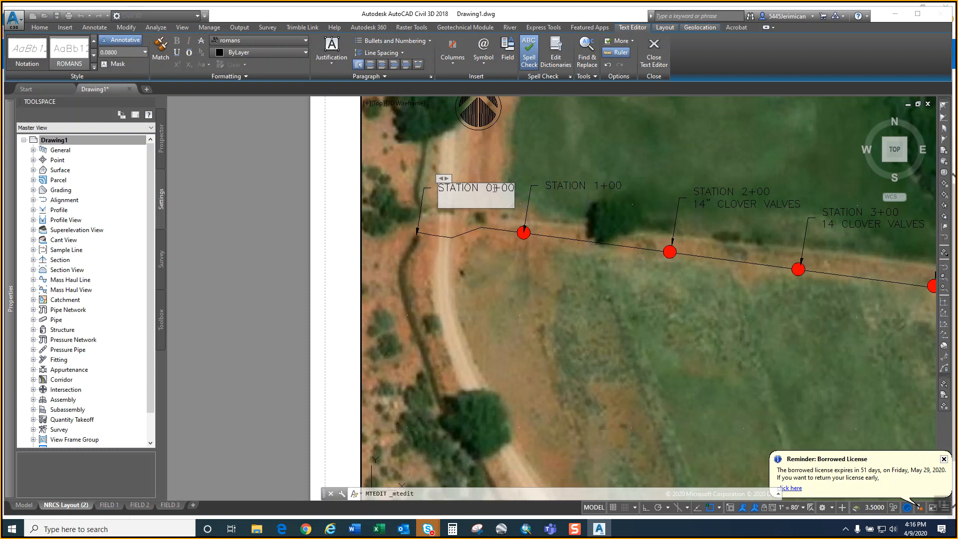
type("WATER CONTROL STRUCTURE")
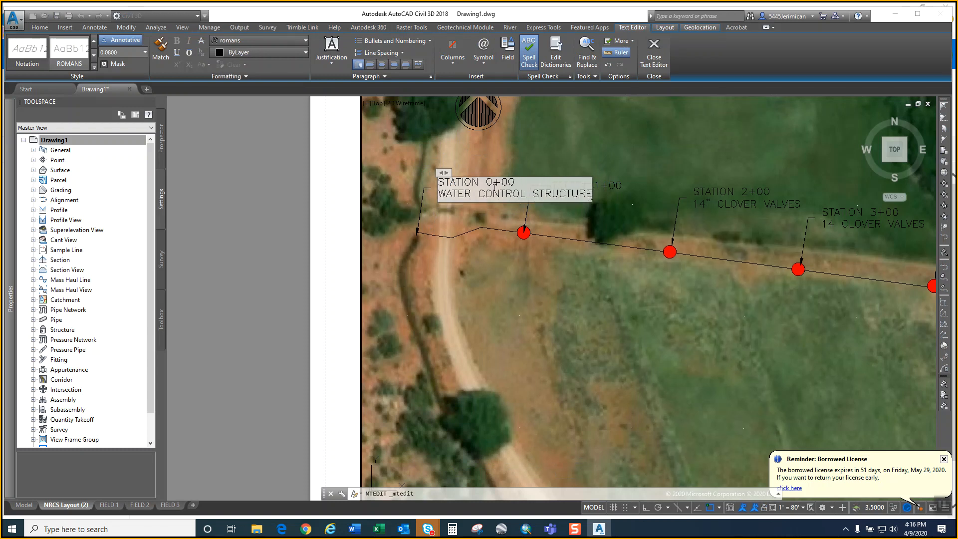
key("Return")
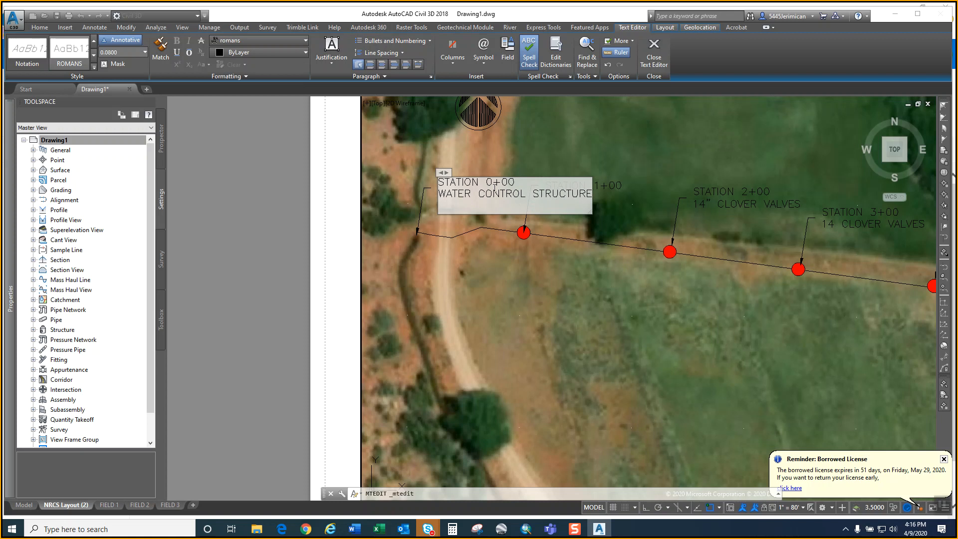
type("(SEE SHEET 3 FOR DETAIL")
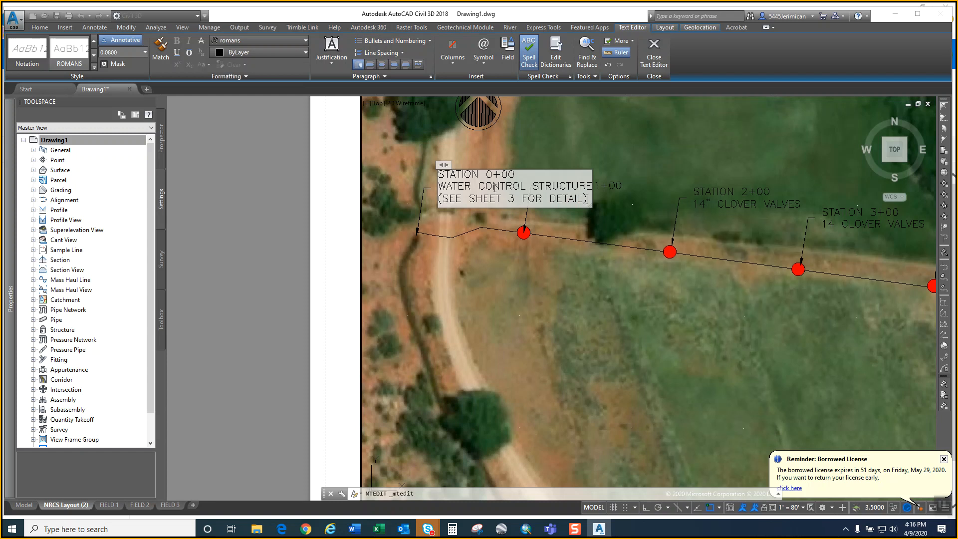
key("Return")
key("BackSpace")
left_click(507, 158)
- Move the Station 0+00 label text from above the pipeline to the open area below it, over the dirt road
left_click(451, 179)
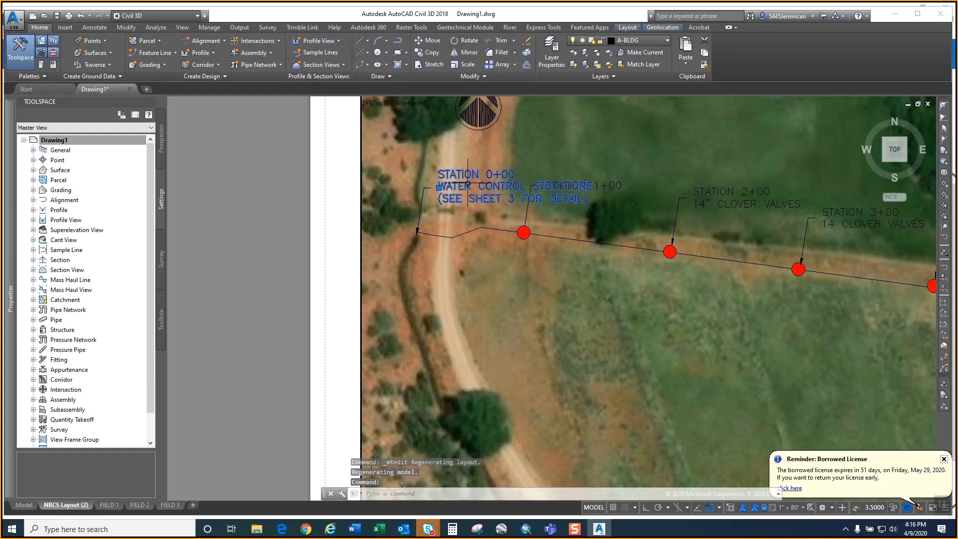
left_click(439, 188)
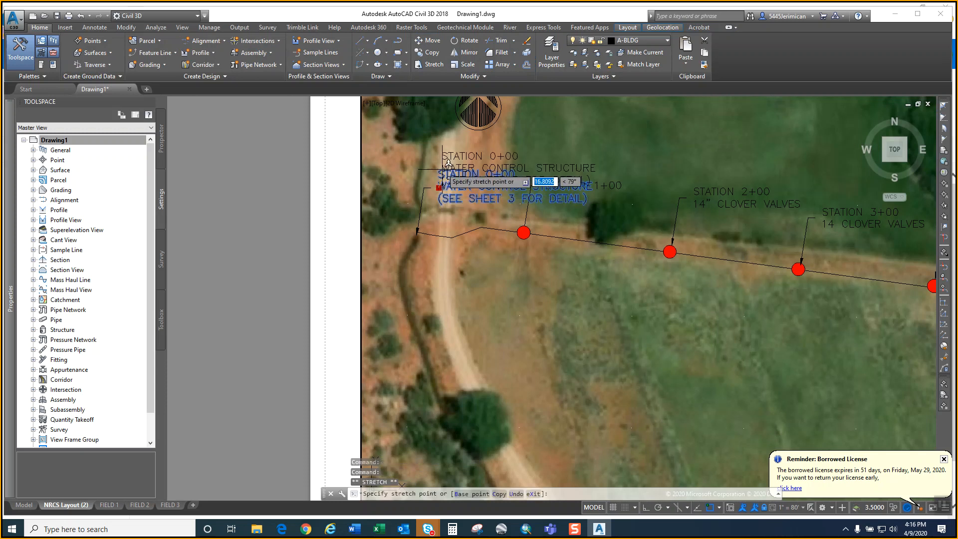
middle_click_drag(400, 180, 461, 186)
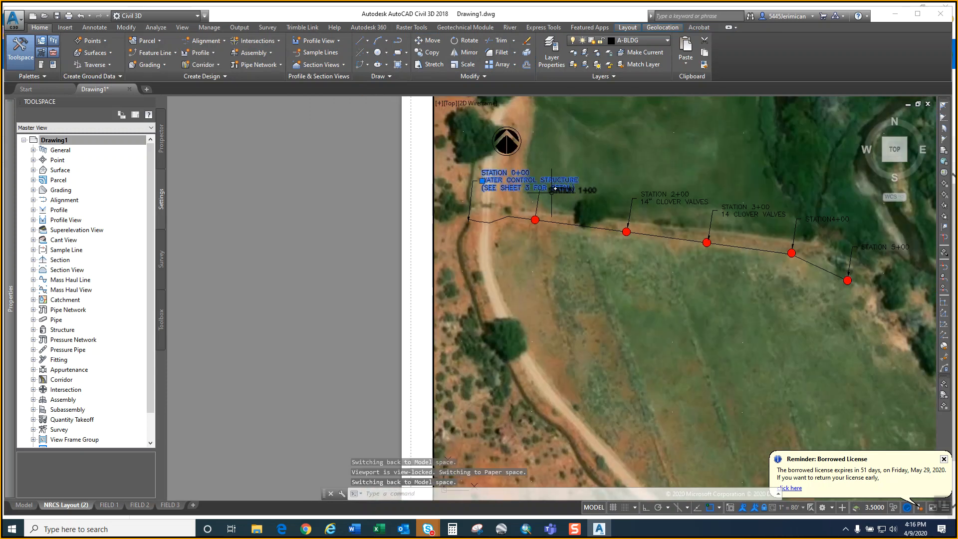
scroll(461, 186, "down", 3)
middle_click_drag(517, 177, 513, 213)
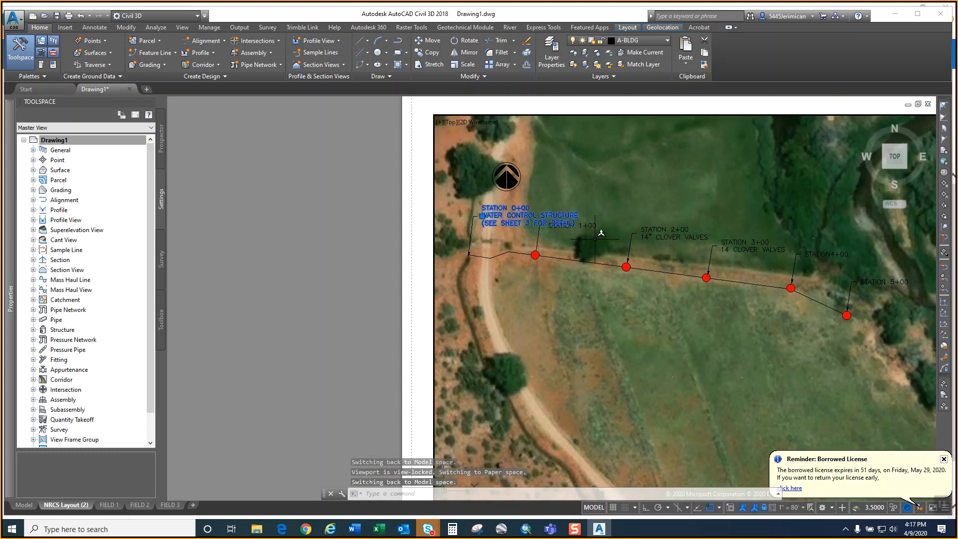
left_click(482, 216)
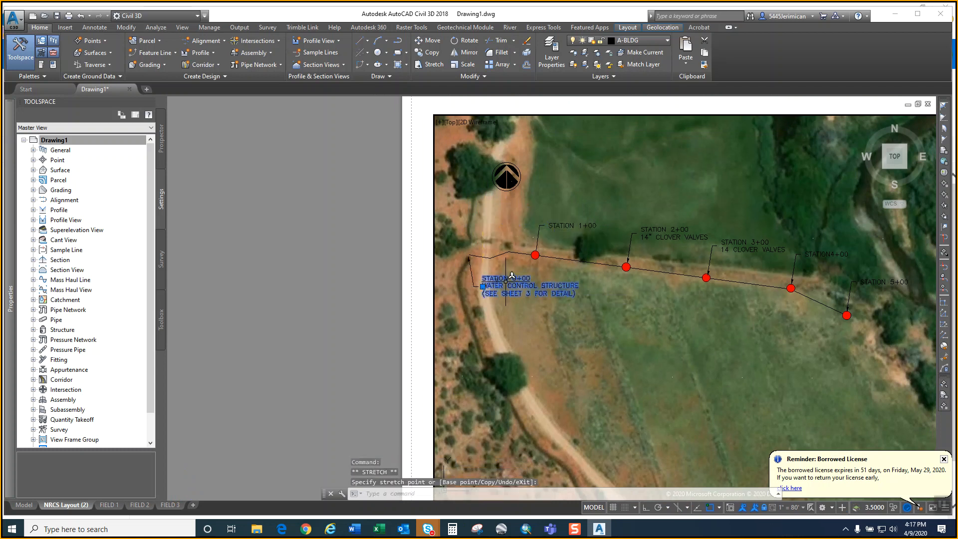
key("Escape")
- Shift the Station 0+00 label text eastward off the road, keeping it below the pipeline near Station 1+00
left_click(500, 275)
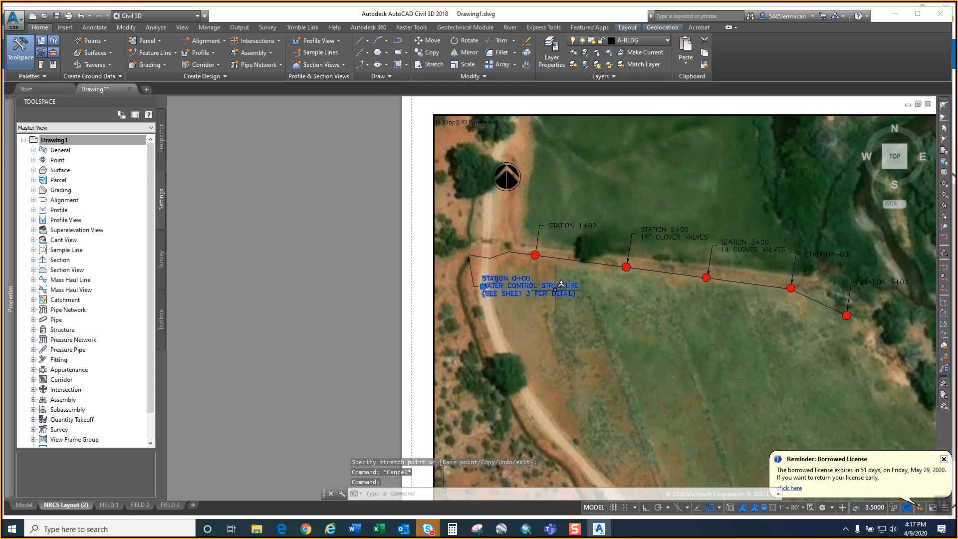
left_click(482, 286)
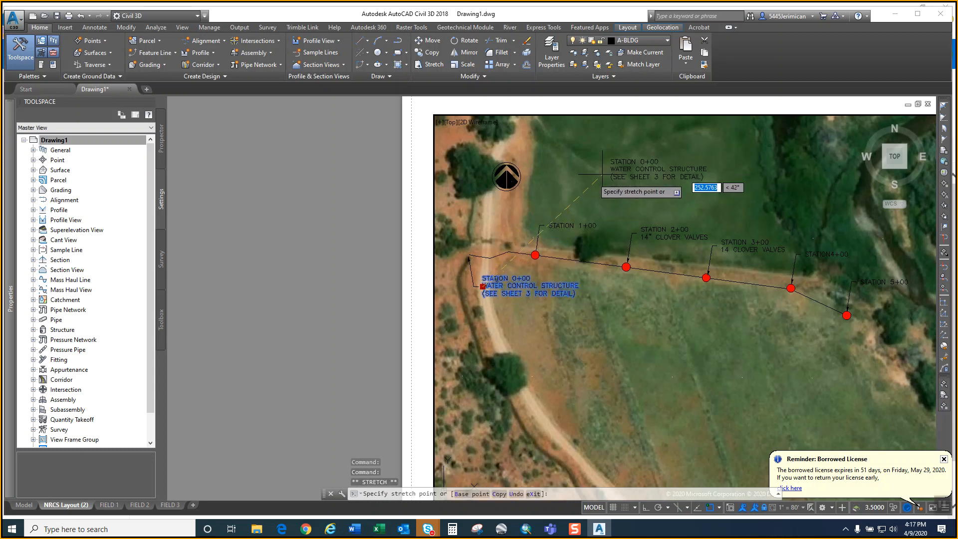
left_click(555, 165)
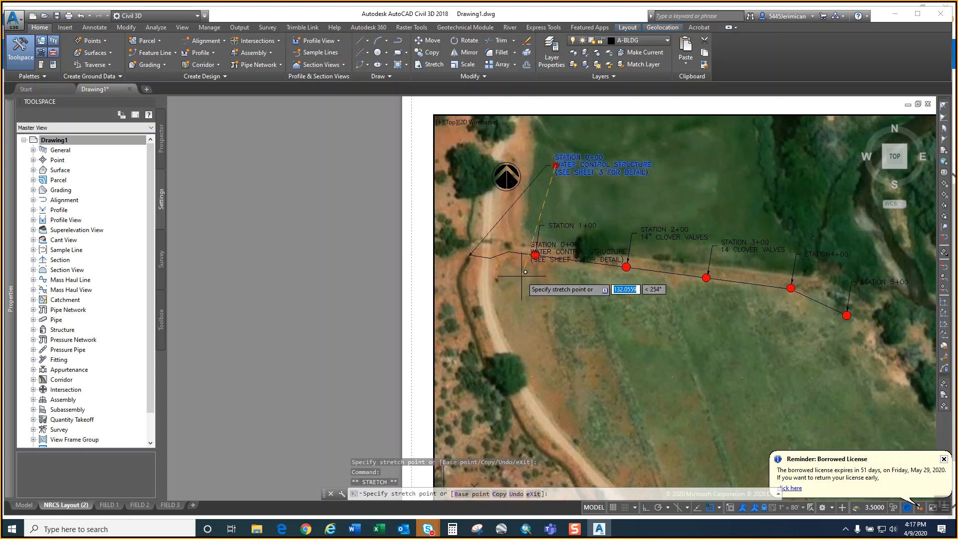
left_click(555, 288)
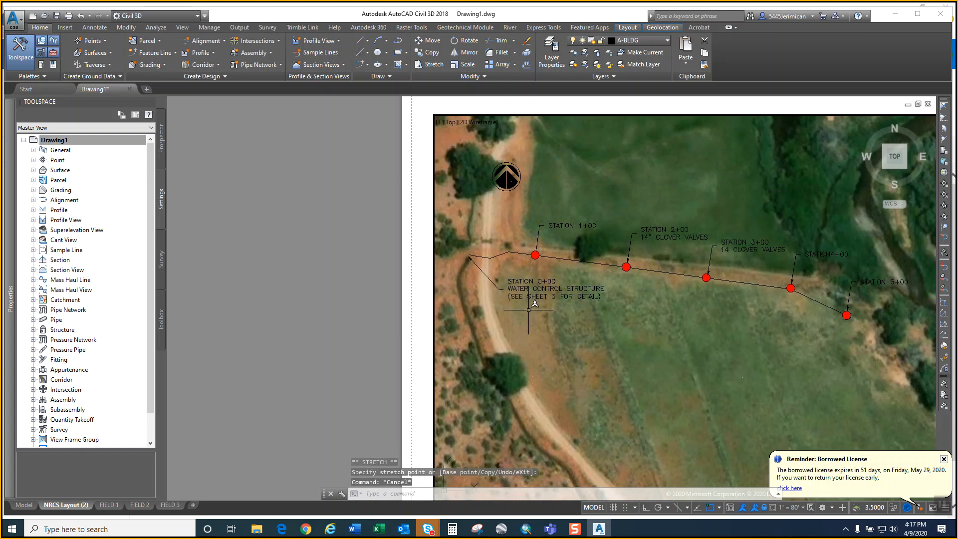
- Copy the Station 1+00 label with its leader to the pipeline just west of the dirt road
scroll(522, 304, "up", 2)
middle_click_drag(521, 277, 520, 311)
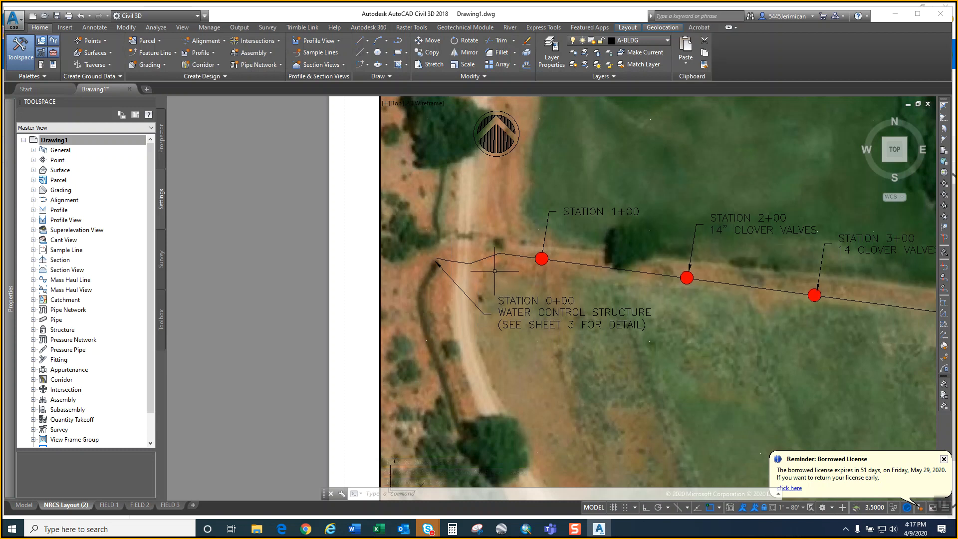
type("copy")
key("Return")
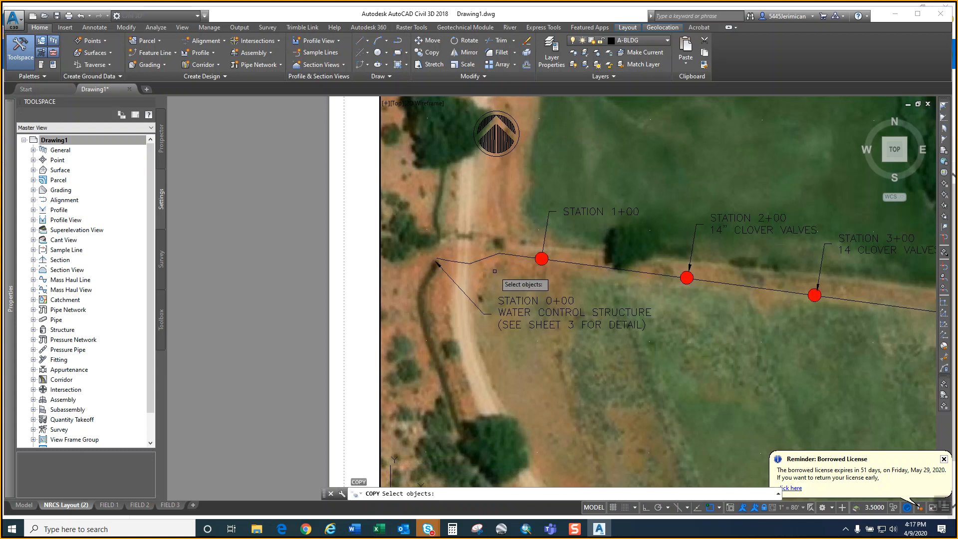
left_click(574, 209)
left_click(548, 217)
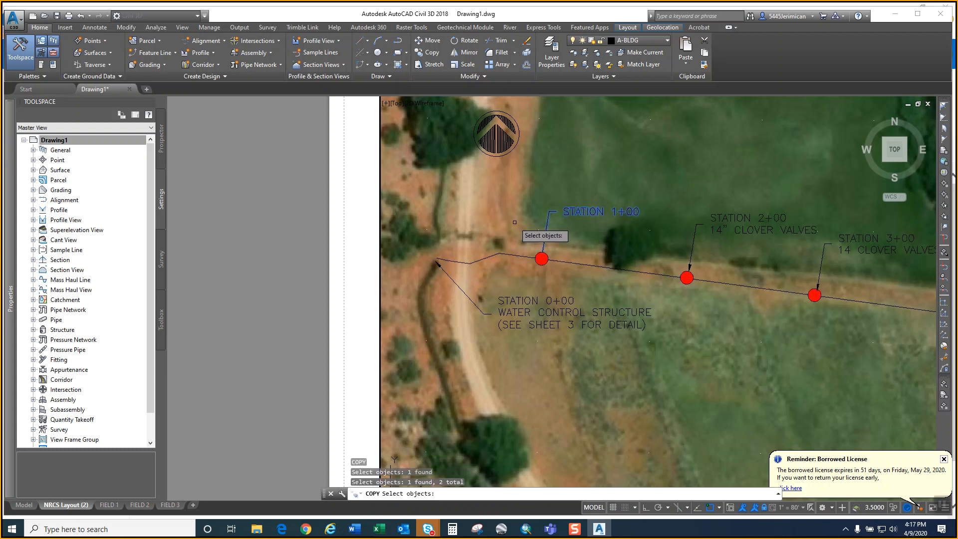
right_click(514, 222)
left_click(566, 196)
right_click(565, 197)
left_click(556, 198)
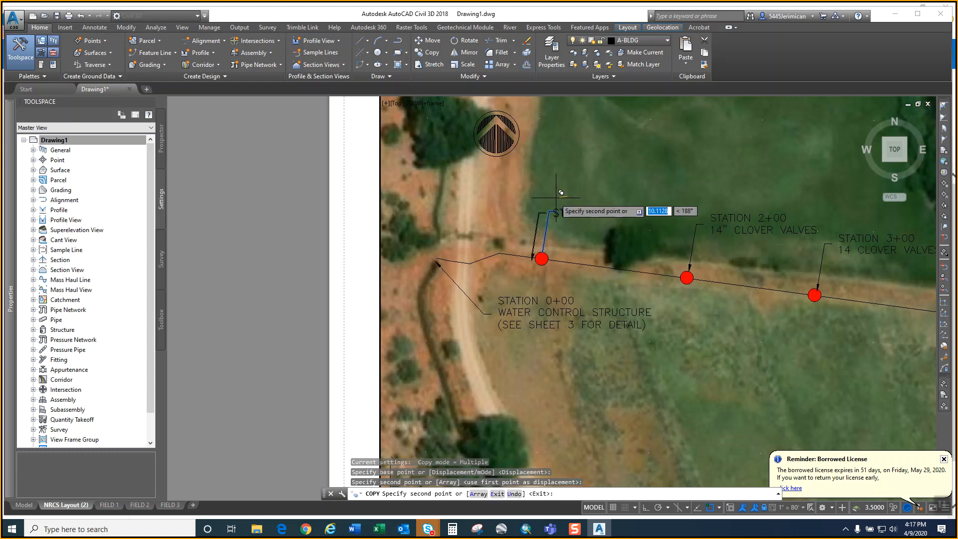
left_click(479, 197)
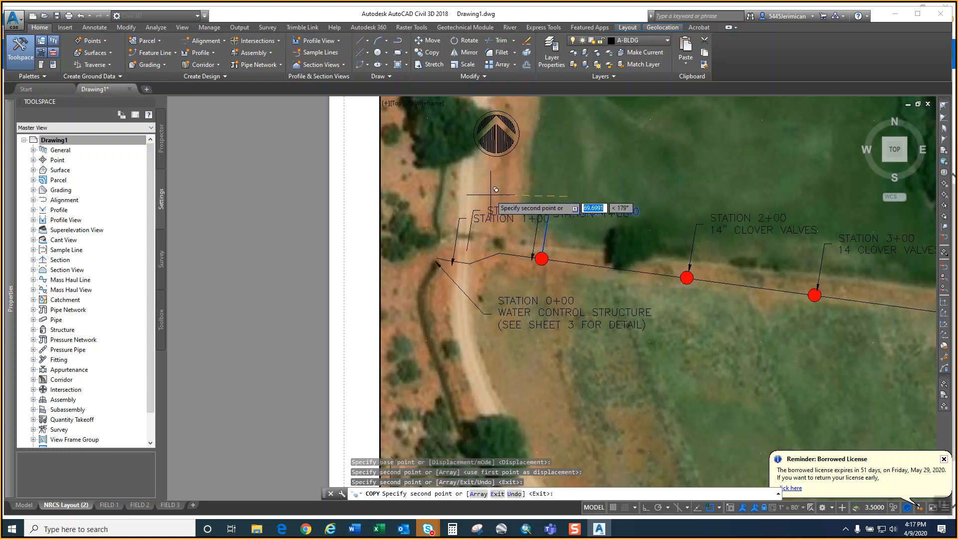
key("Escape")
- Change the copied label beside the road to STATION 0+10 with a second line reading 3" ARV
double_click(495, 218)
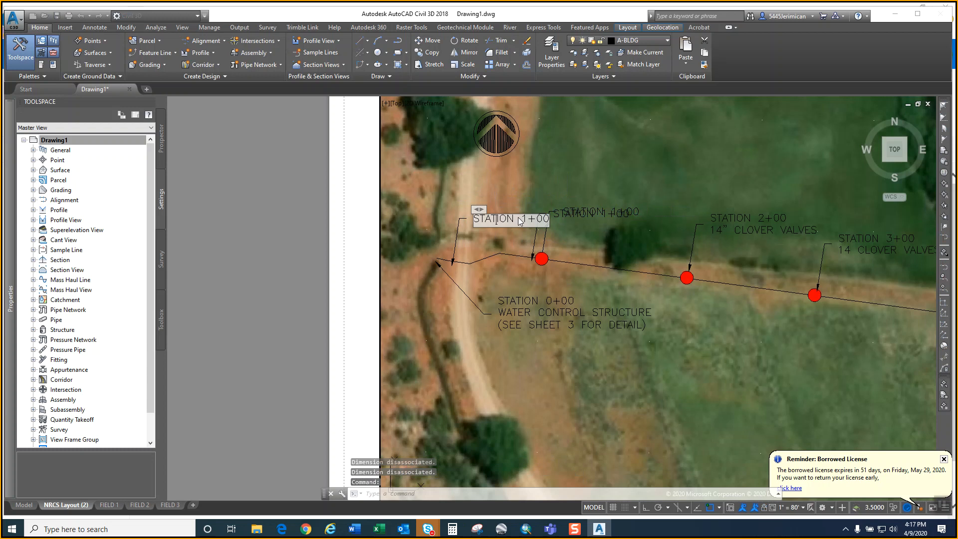
left_click_drag(519, 222, 549, 222)
type("0+10")
key("Return")
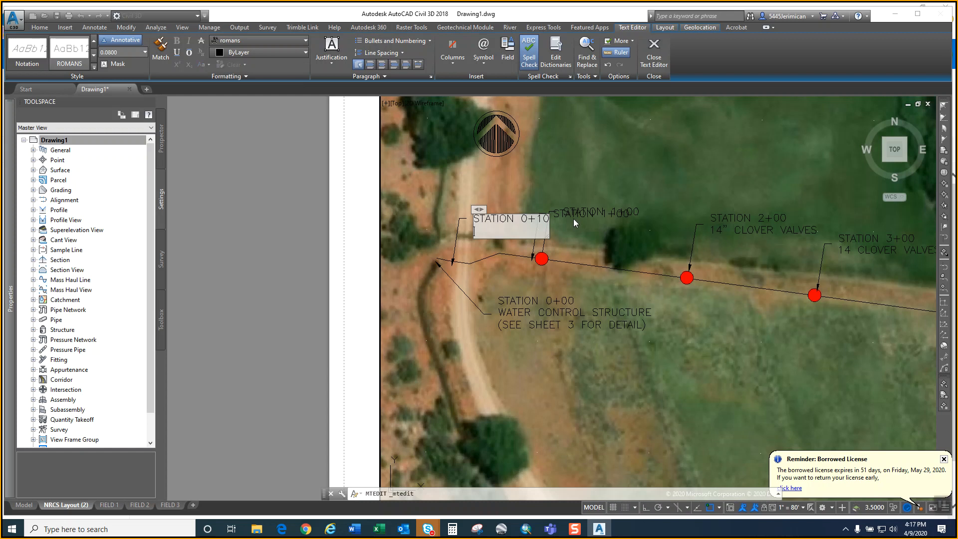
type("3+")
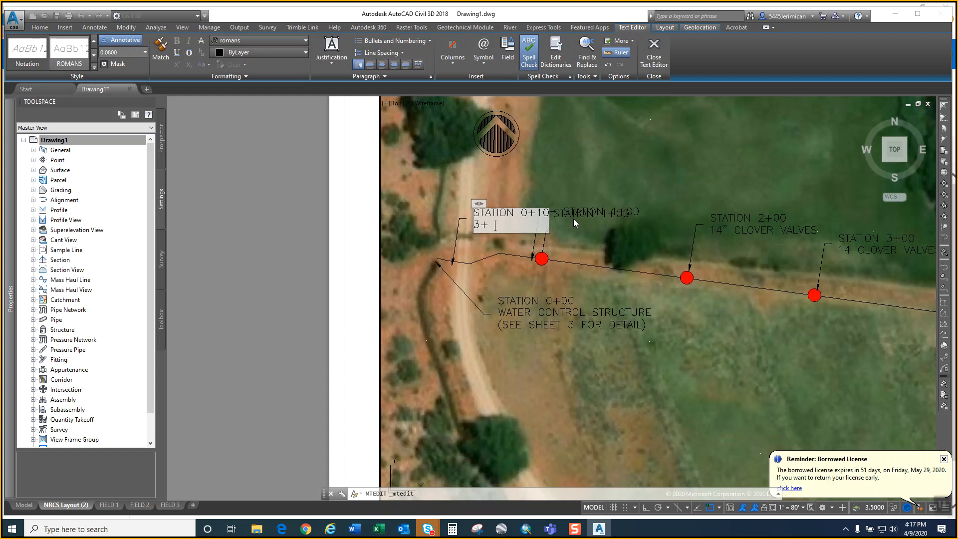
key("BackSpace")
key("BackSpace")
type("\" ARVE")
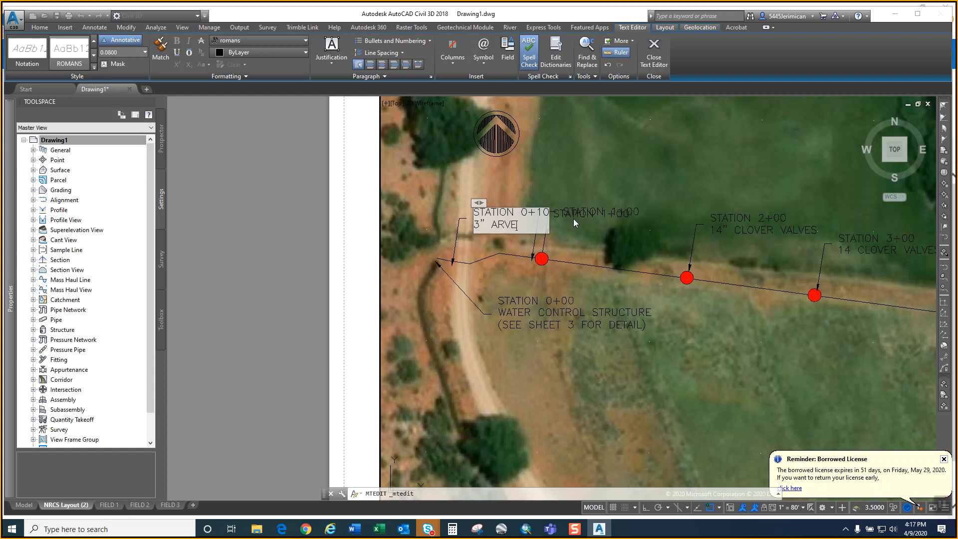
key("BackSpace")
left_click(585, 197)
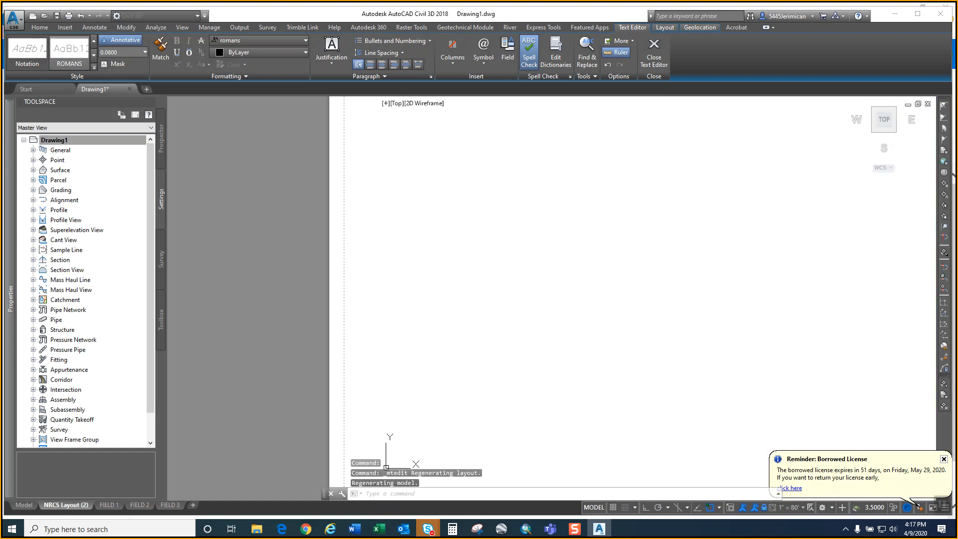
- Move the Station 0+10 label and leader up until the arrow meets the pipeline, and raise the text clear of the neighbouring labels
left_click(492, 212)
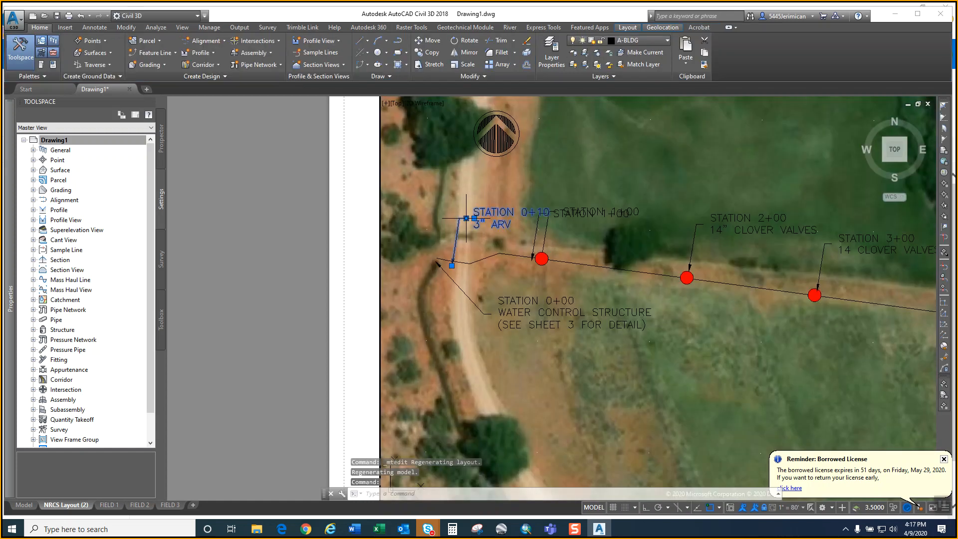
left_click(466, 218)
type("m")
key("Return")
left_click(448, 215)
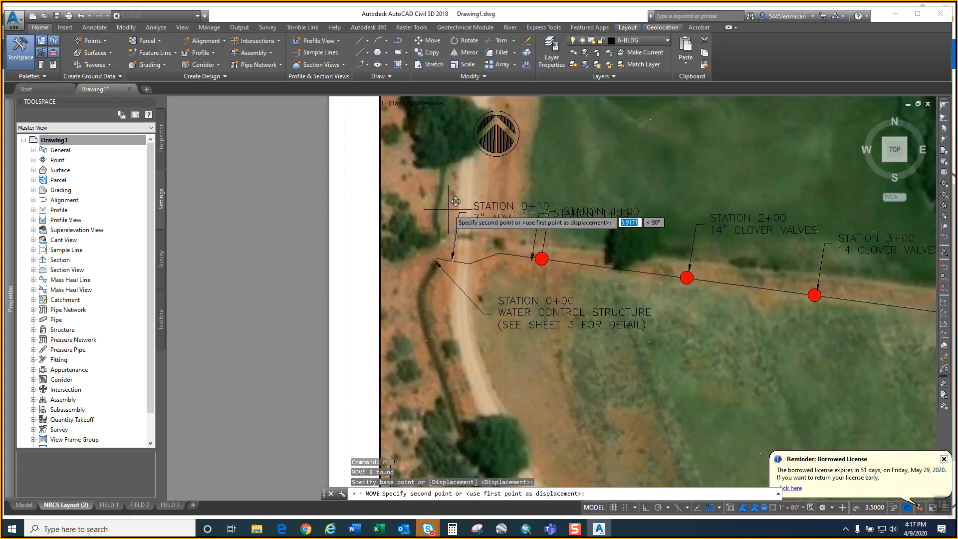
left_click(448, 209)
left_click(469, 208)
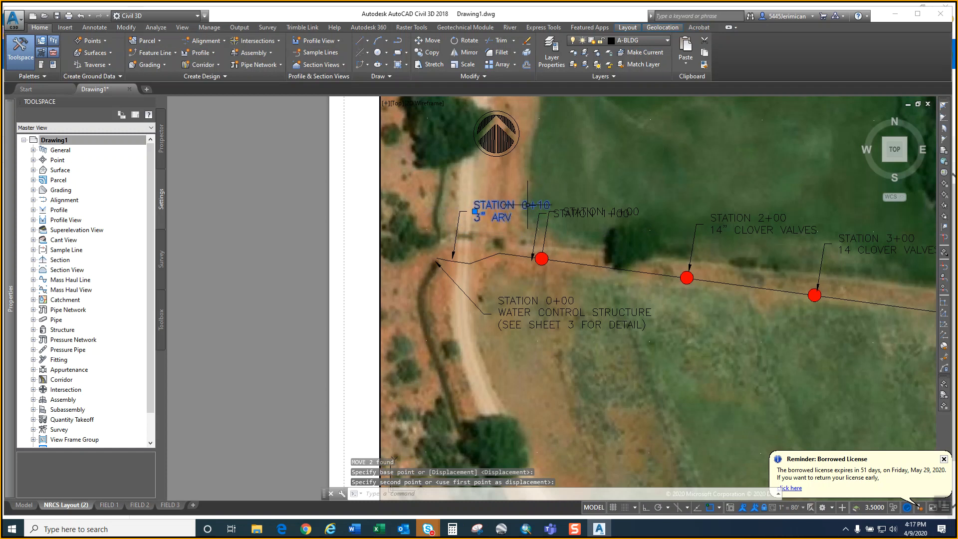
left_click(475, 212)
left_click(479, 187)
key("Escape")
- Draw a leader without annotation in the western part of the field, with its arrowhead pointing south
scroll(472, 267, "down", 4)
mouse_move(472, 267)
middle_mouse_down()
mouse_move(534, 307)
mouse_move(484, 261)
middle_mouse_up()
scroll(479, 287, "up", 1)
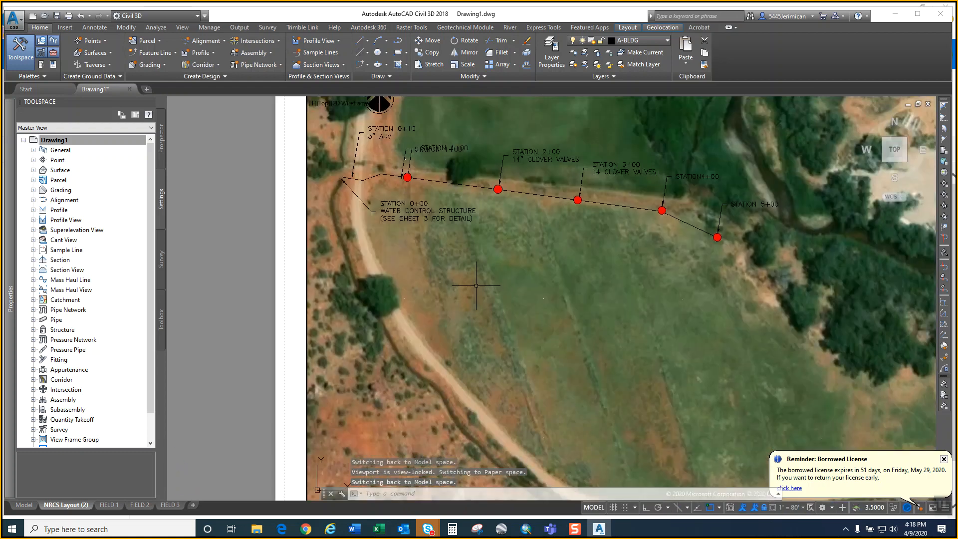
middle_click_drag(540, 273, 524, 258)
scroll(524, 258, "down", 1)
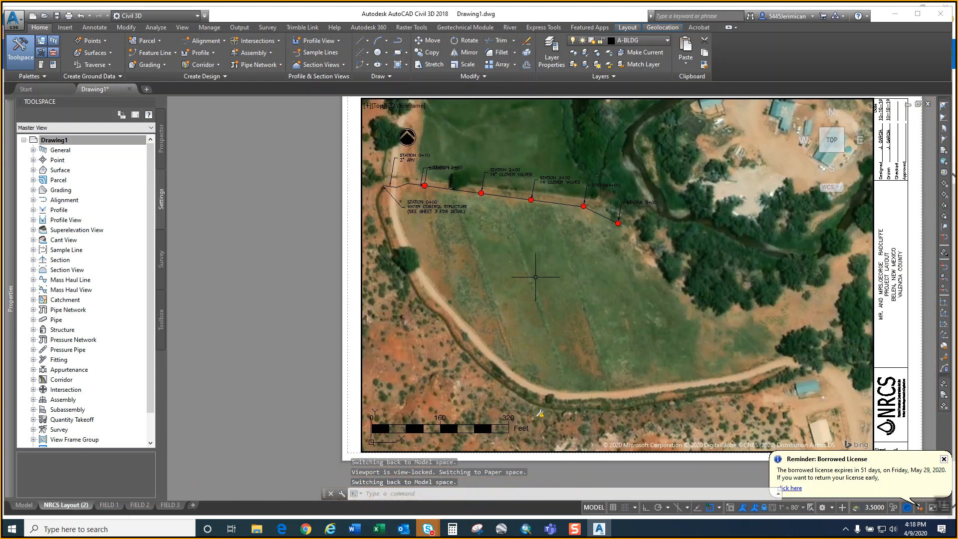
middle_click_drag(530, 256, 520, 276)
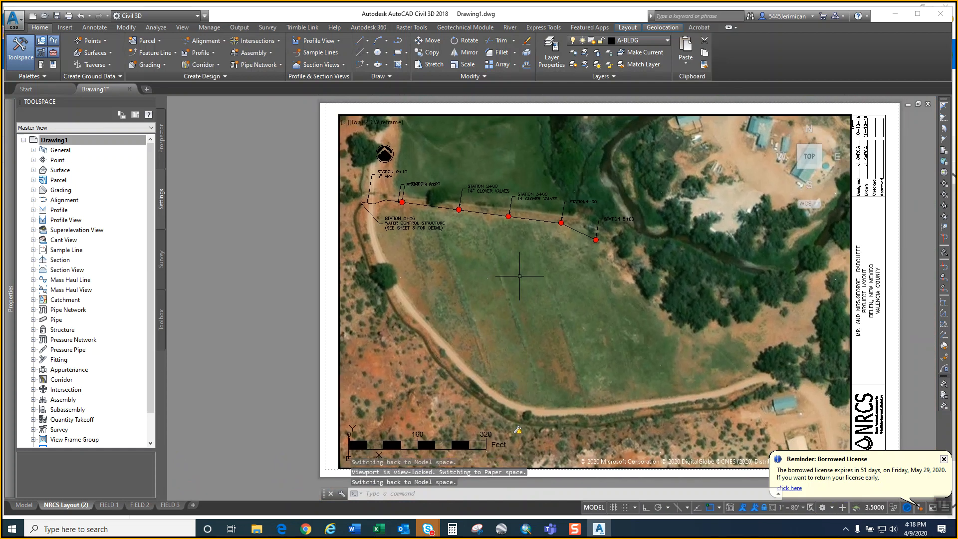
type("leader")
key("Return")
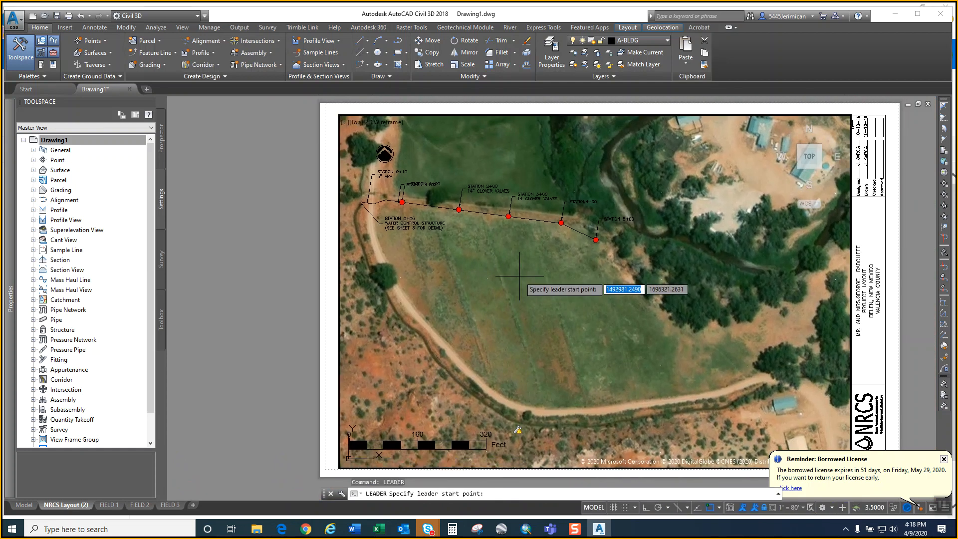
left_click(445, 306)
left_click(436, 273)
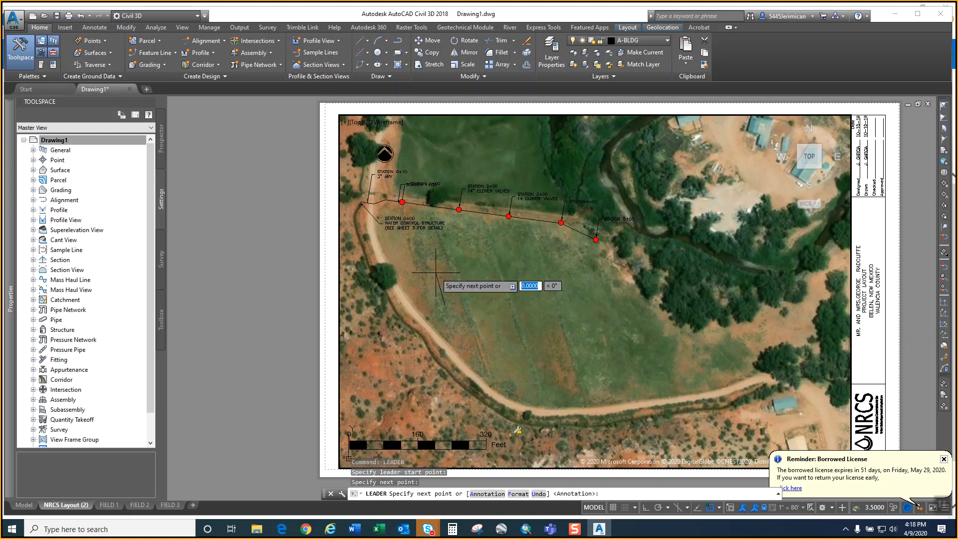
key("Return")
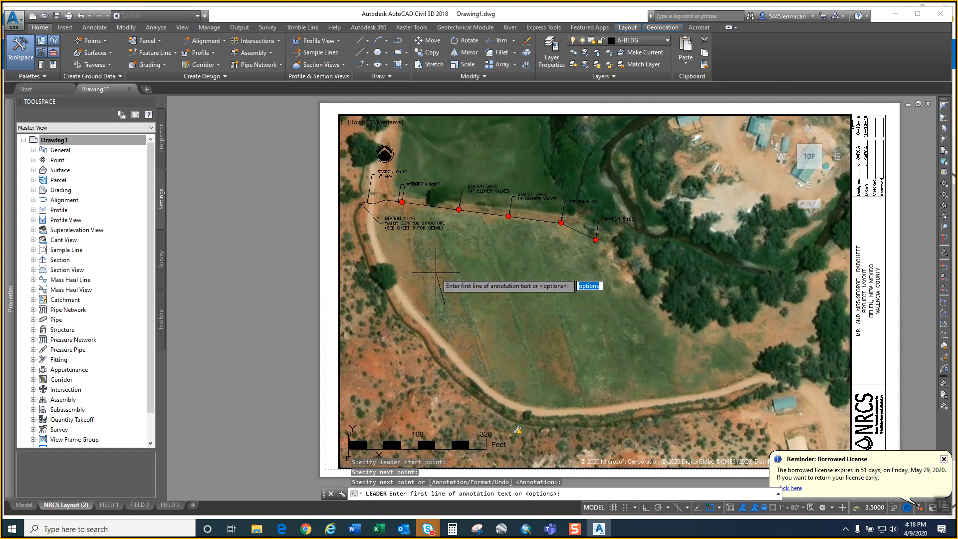
key("Return")
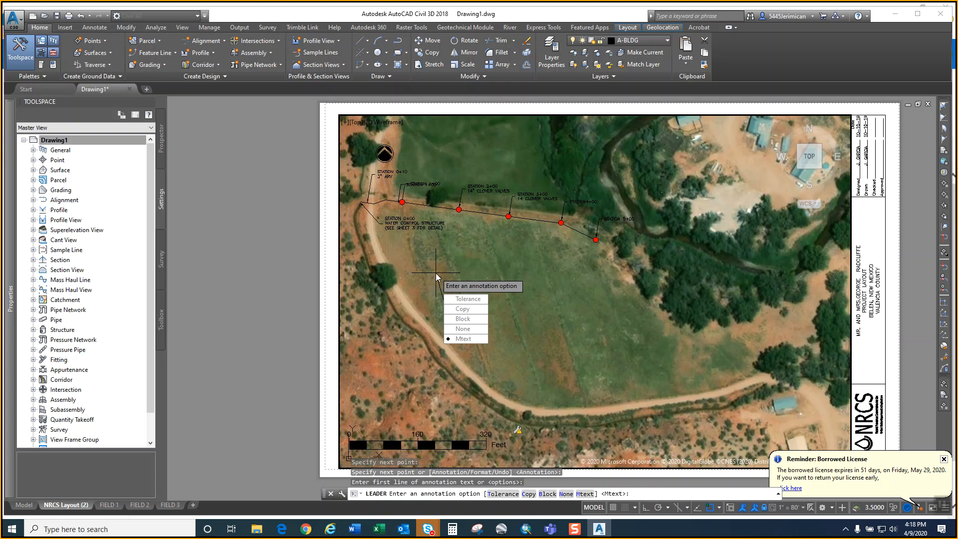
type("N")
key("Return")
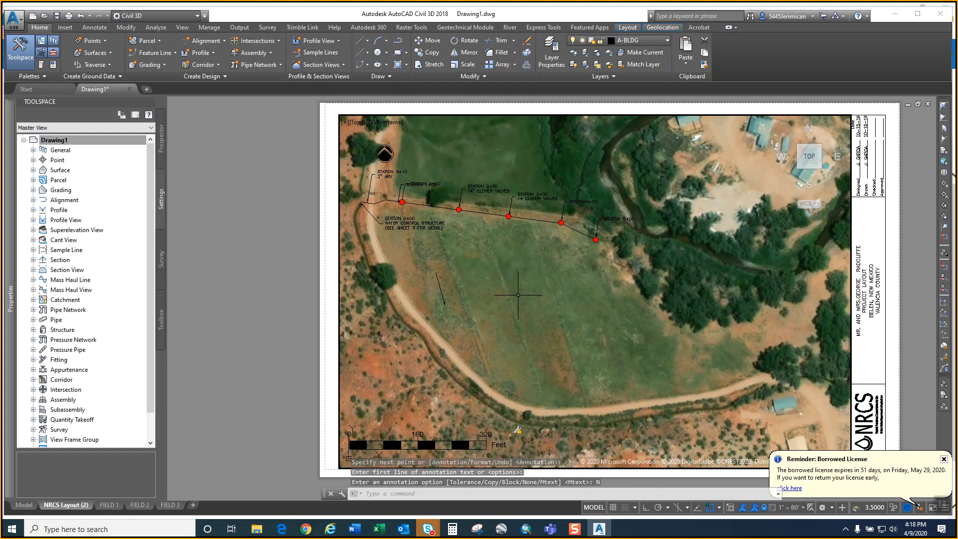
- Copy the flow arrow eastward to three more spots across the field and once into its southeastern part
type("C")
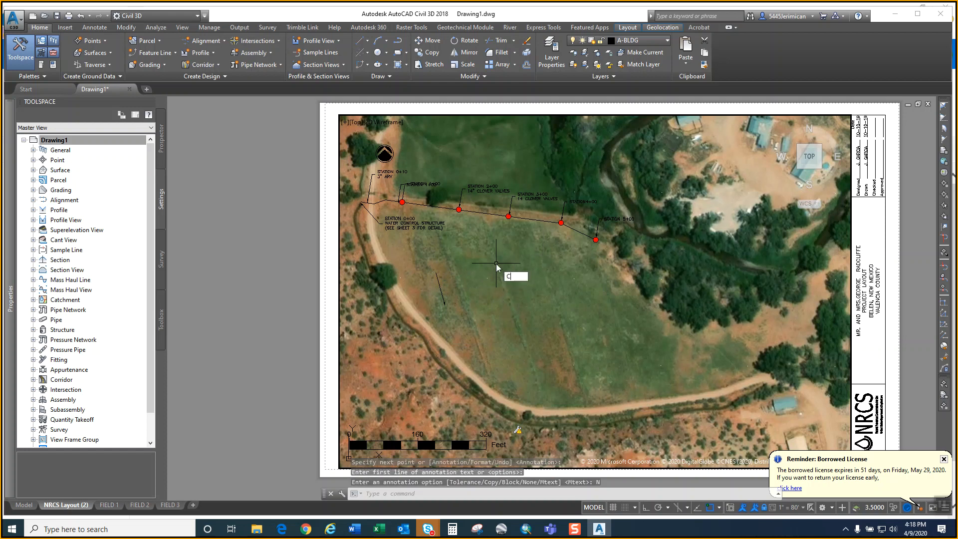
type("o")
key("Return")
left_click(438, 281)
key("Return")
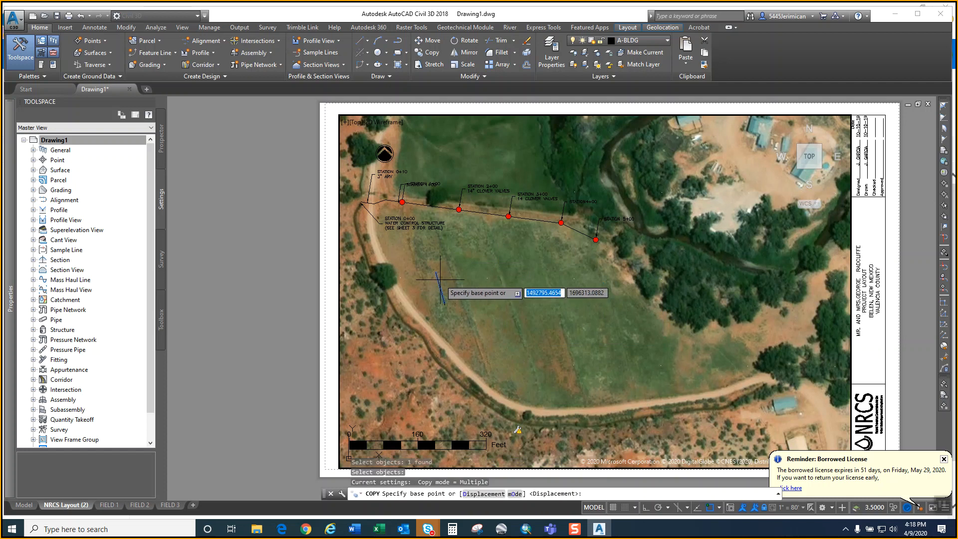
left_click(439, 281)
left_click(484, 289)
left_click(528, 294)
left_click(578, 302)
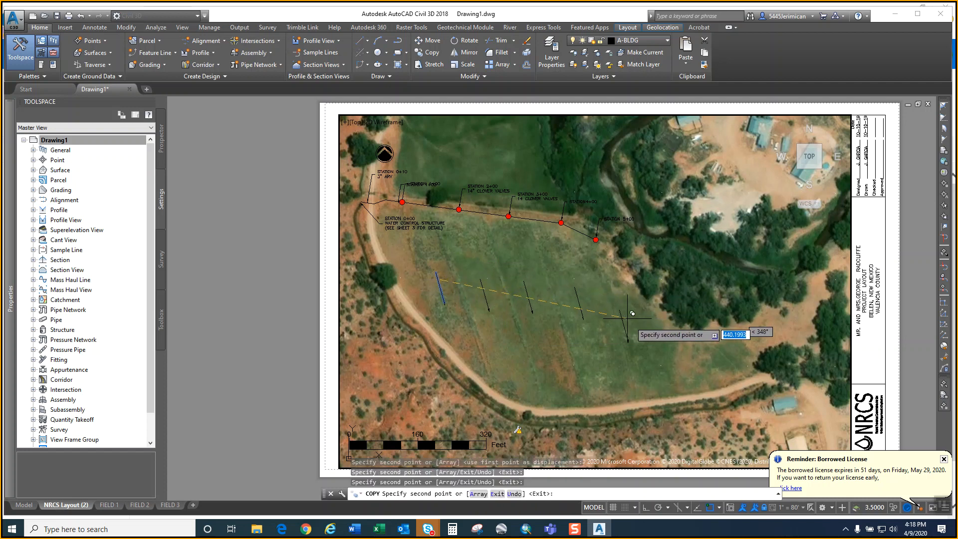
left_click(655, 345)
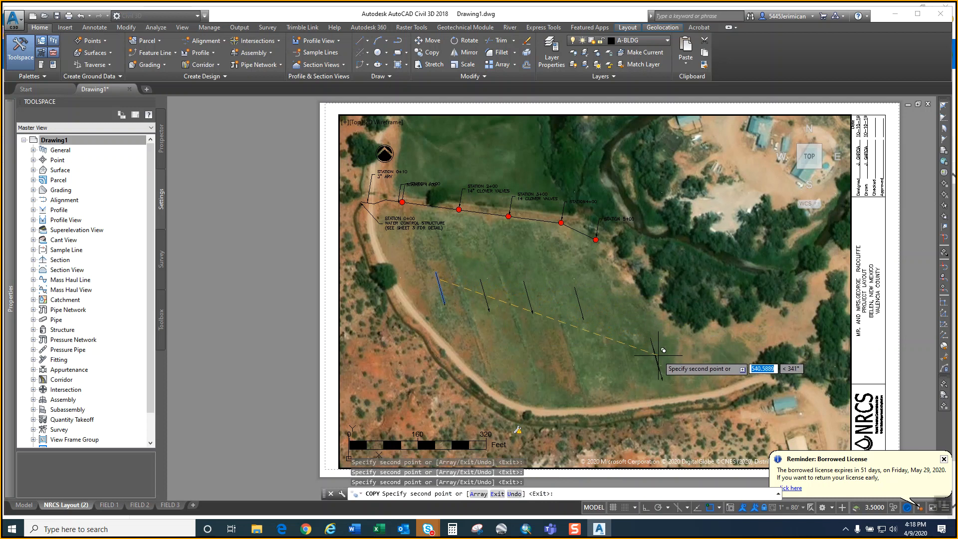
key("Escape")
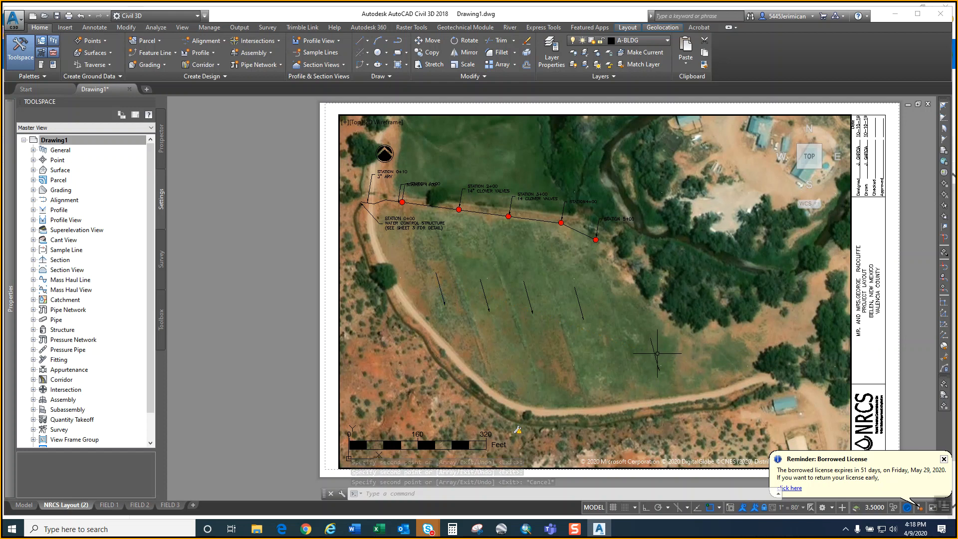
- Rotate the southeasternmost arrow about a point on its shaft until its arrowhead points roughly east
type("R")
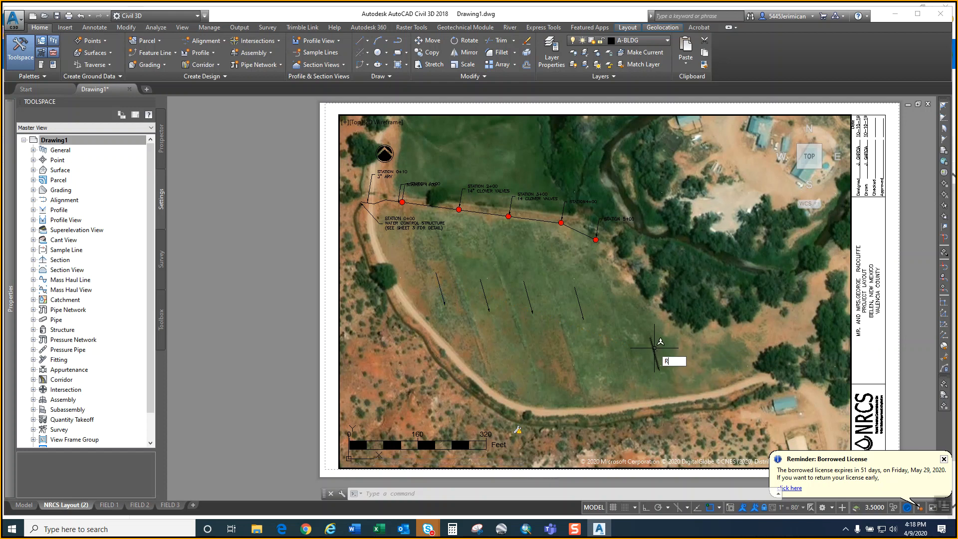
type("O")
key("Return")
left_click(656, 360)
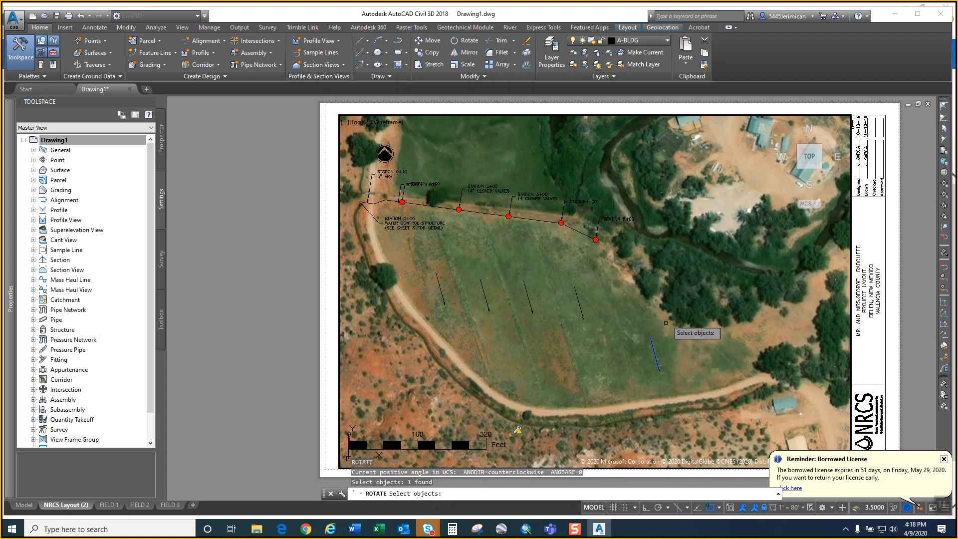
key("Return")
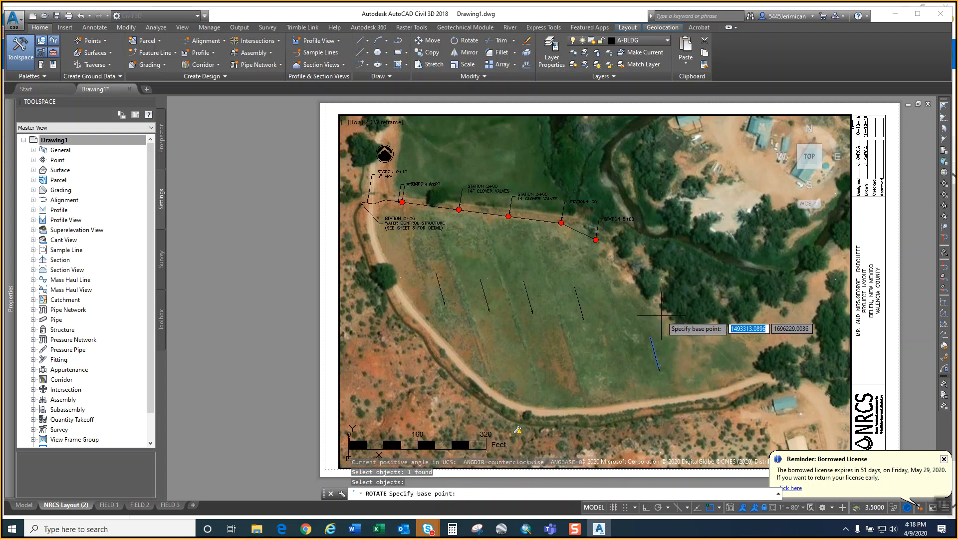
left_click(654, 352)
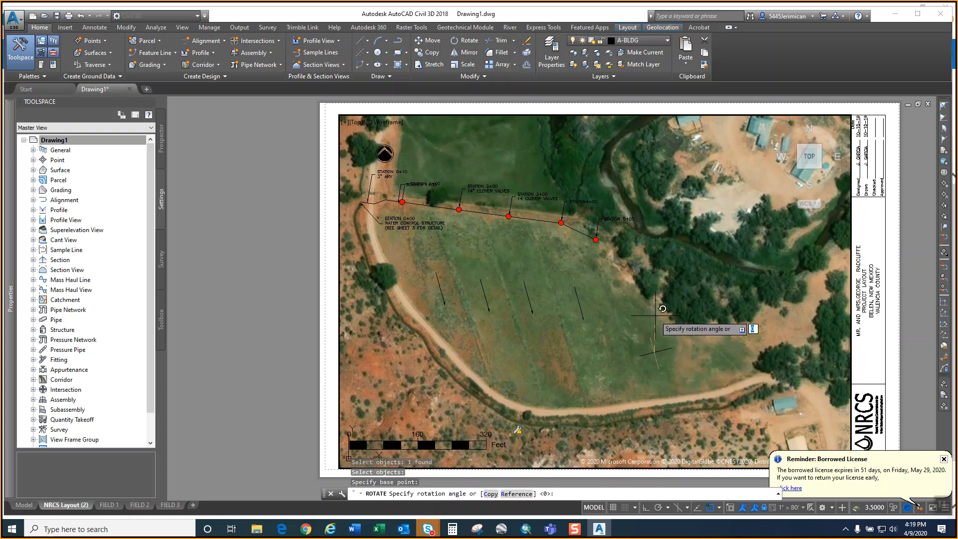
left_click(708, 351)
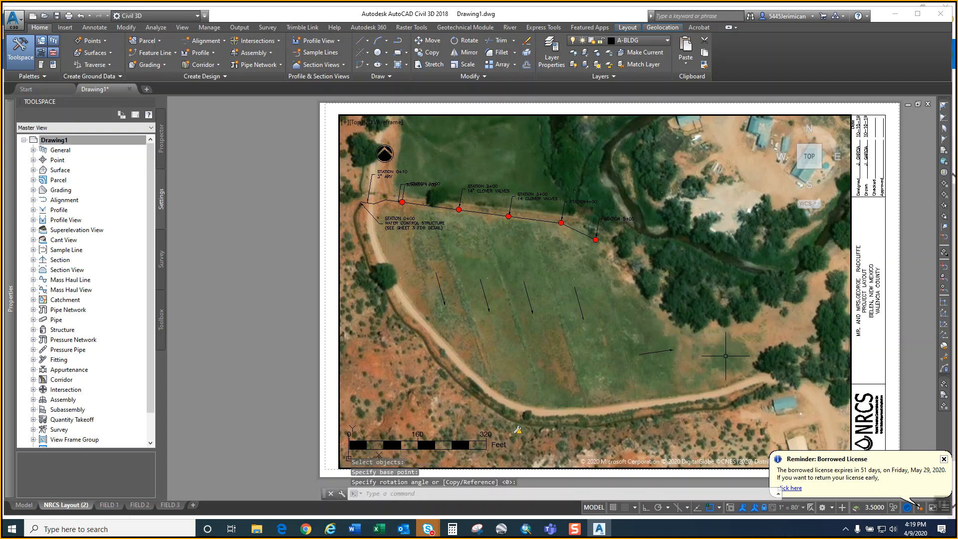
key("Escape")
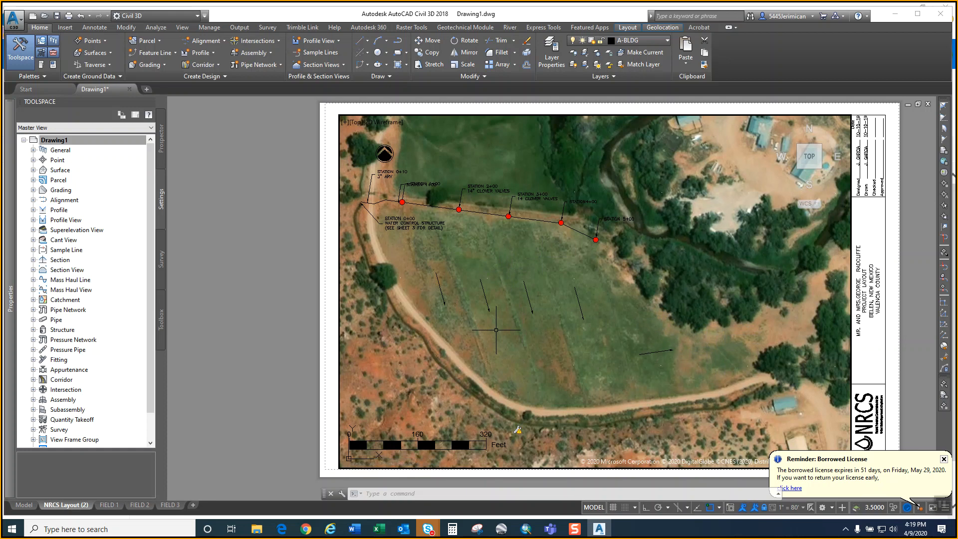
- Place multiline text reading FLOW above the westernmost arrow in the field
type("XT")
key("Return")
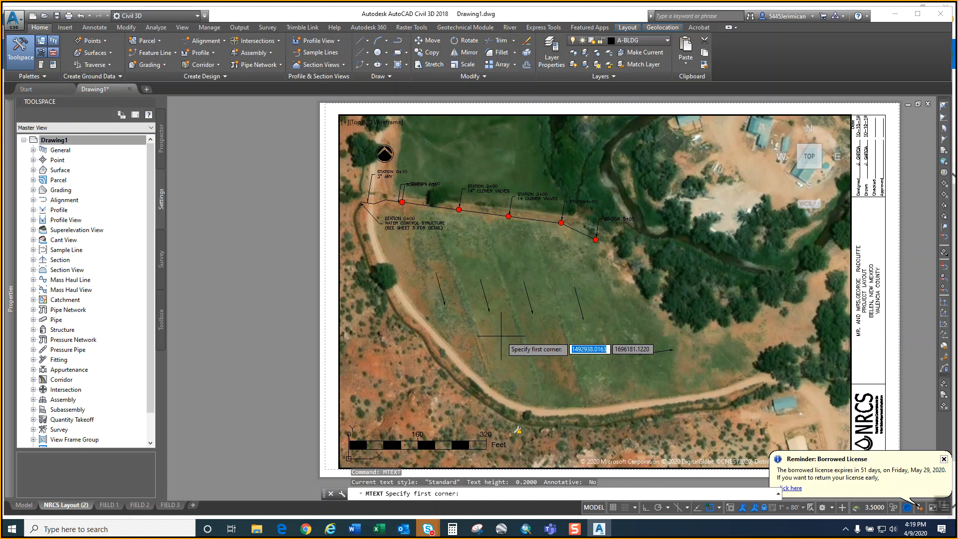
left_click(415, 250)
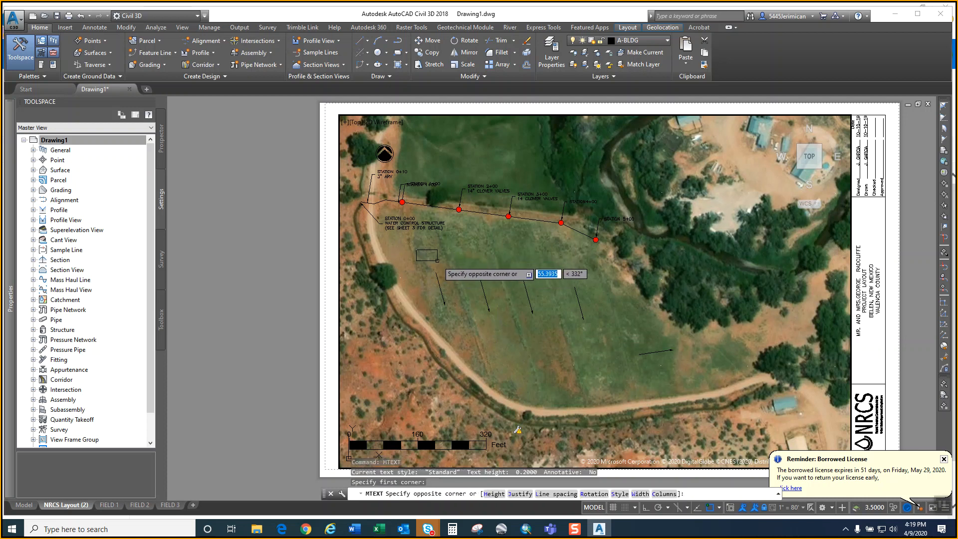
left_click(445, 260)
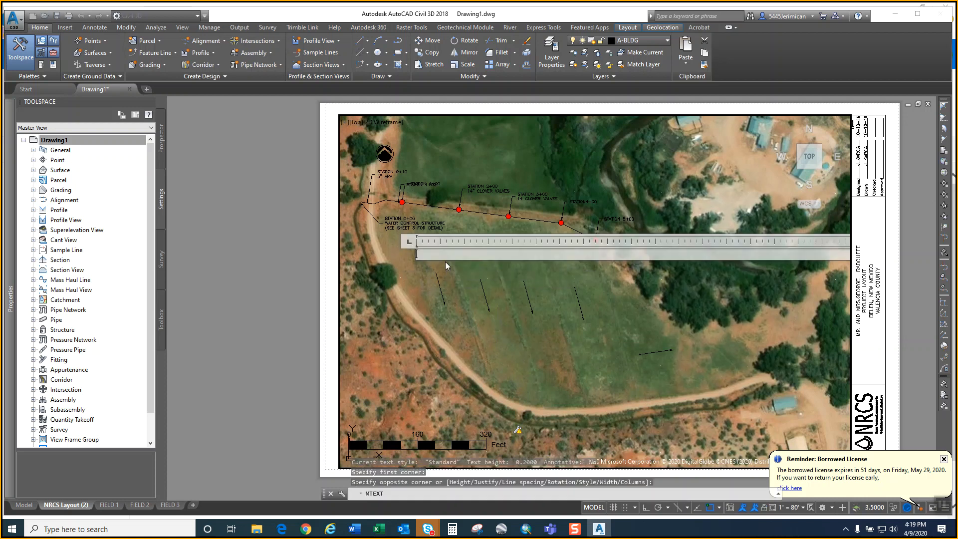
type("FLOW")
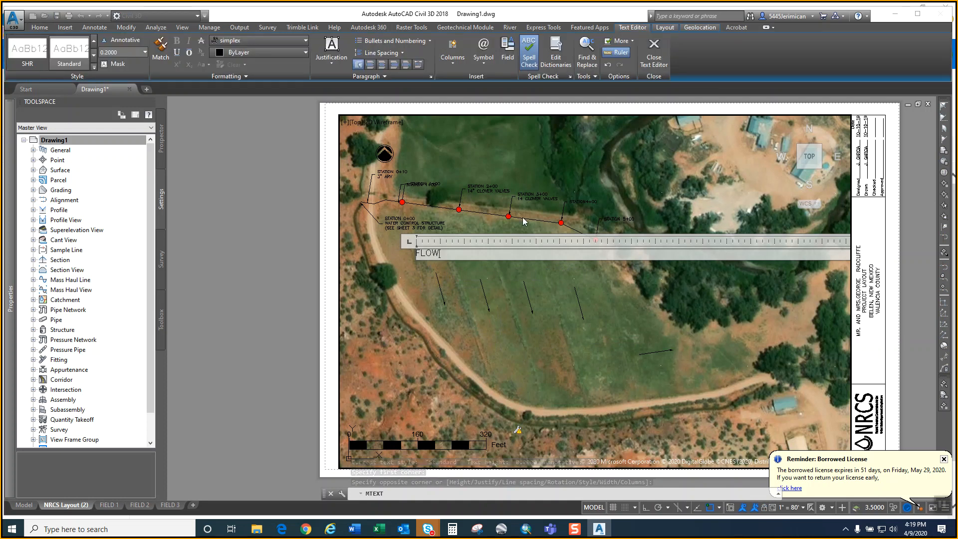
left_click(490, 270)
- Change the FLOW text to the ROMANS style with a text height of 0.08
scroll(419, 255, "up", 10)
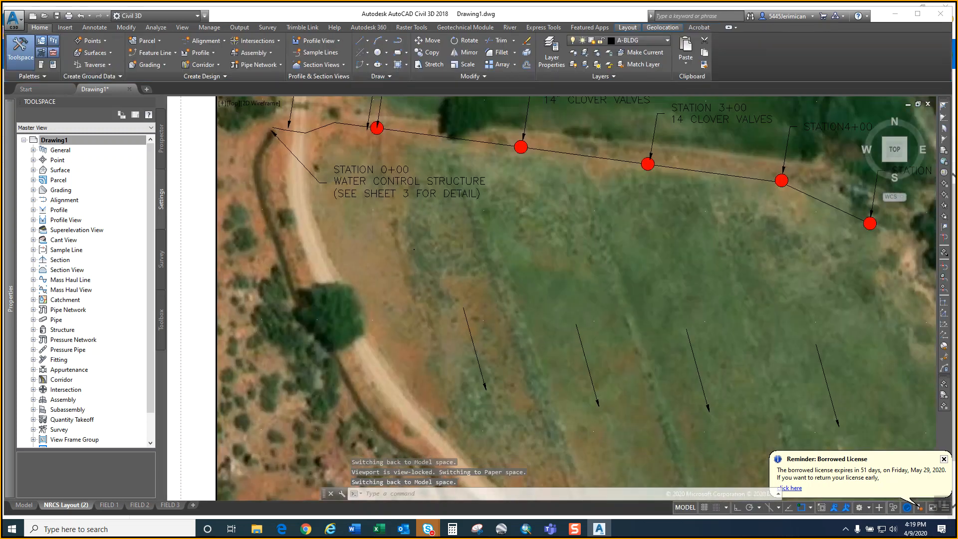
scroll(405, 247, "up", 4)
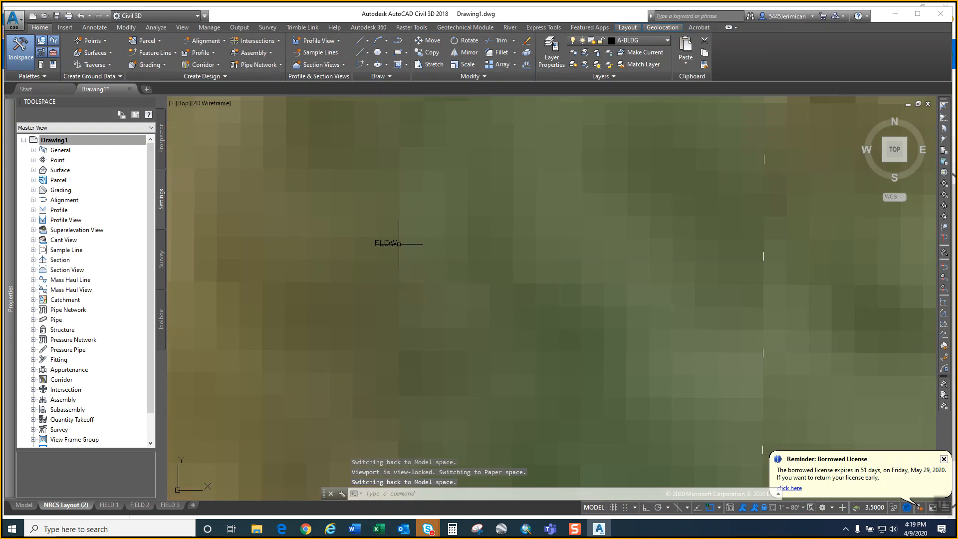
double_click(394, 244)
left_click_drag(408, 245, 352, 242)
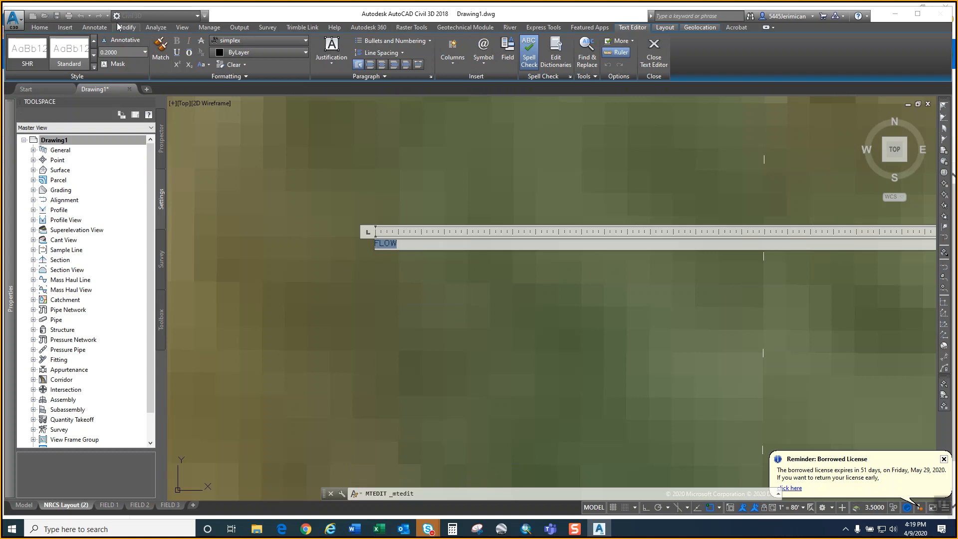
left_click(94, 43)
left_click(94, 42)
left_click(77, 50)
left_click(145, 52)
left_click(74, 58)
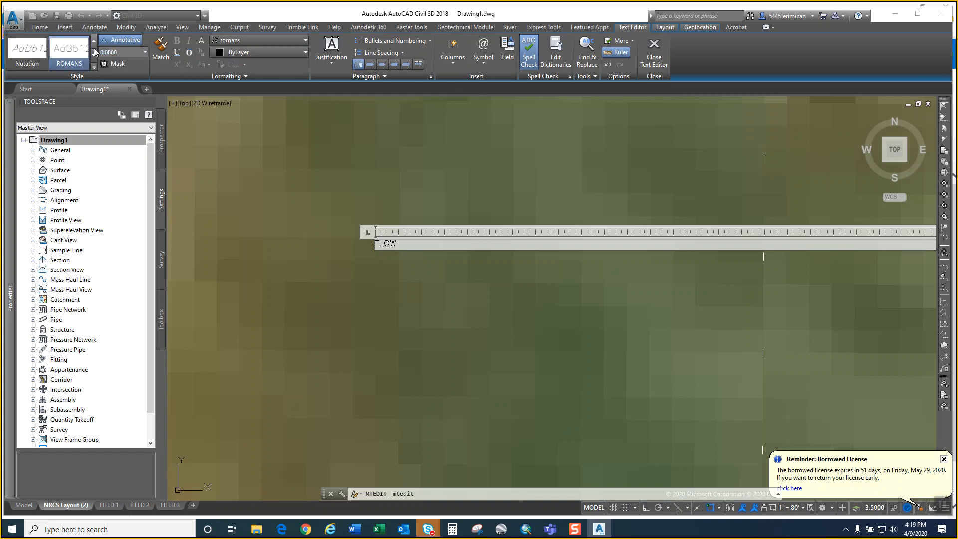
double_click(391, 244)
left_click(137, 52)
type("0.08")
key("Return")
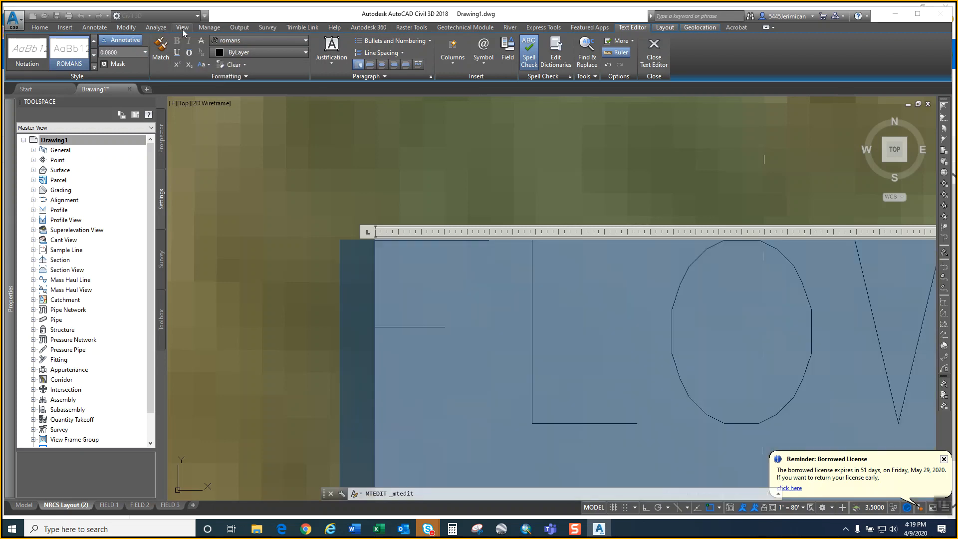
left_click(426, 136)
- Delete the FLOW text above the westernmost arrow
scroll(426, 136, "down", 8)
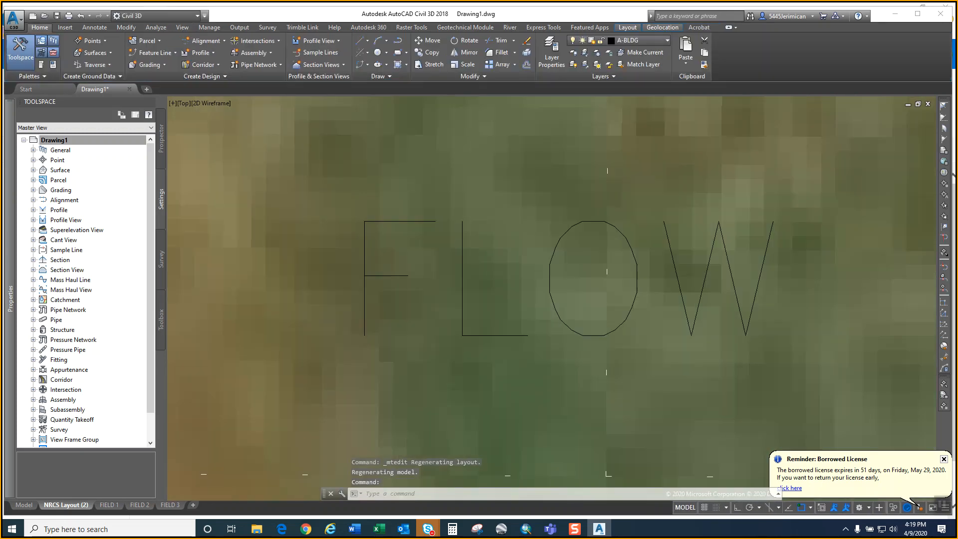
scroll(342, 182, "down", 4)
middle_click_drag(374, 193, 400, 262)
left_click(378, 255)
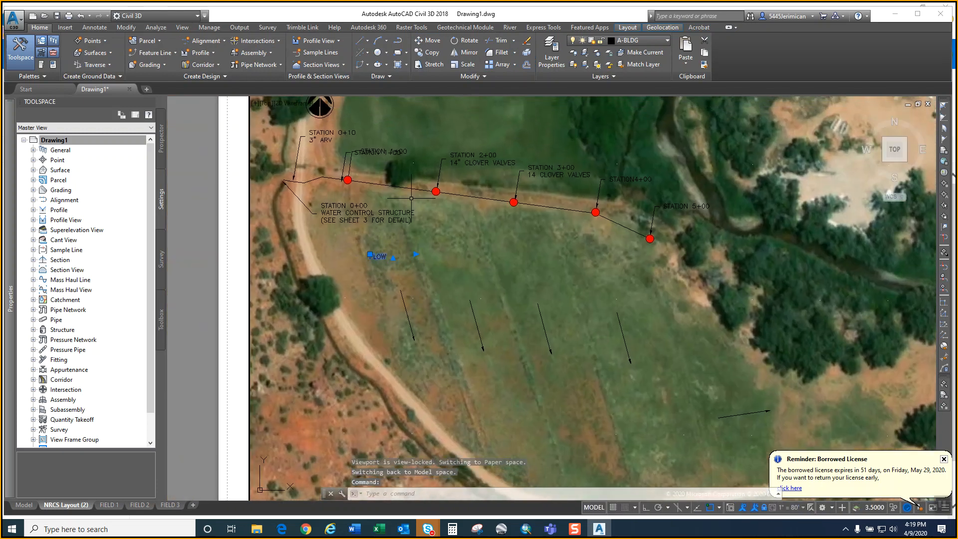
key("Delete")
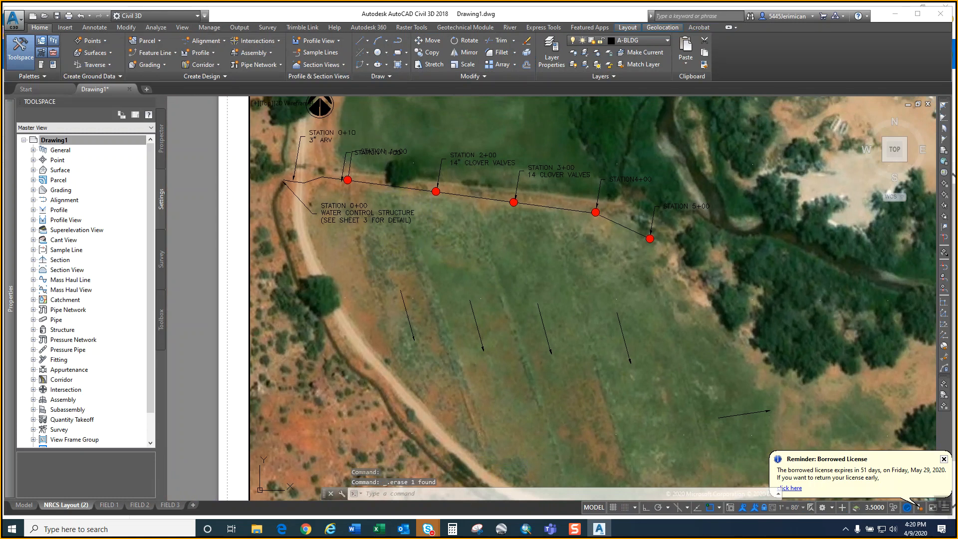
- Copy the Station 0+10 label text, without its leader, to just above the westernmost arrow in the field
type("cp")
key("Return")
left_click(356, 131)
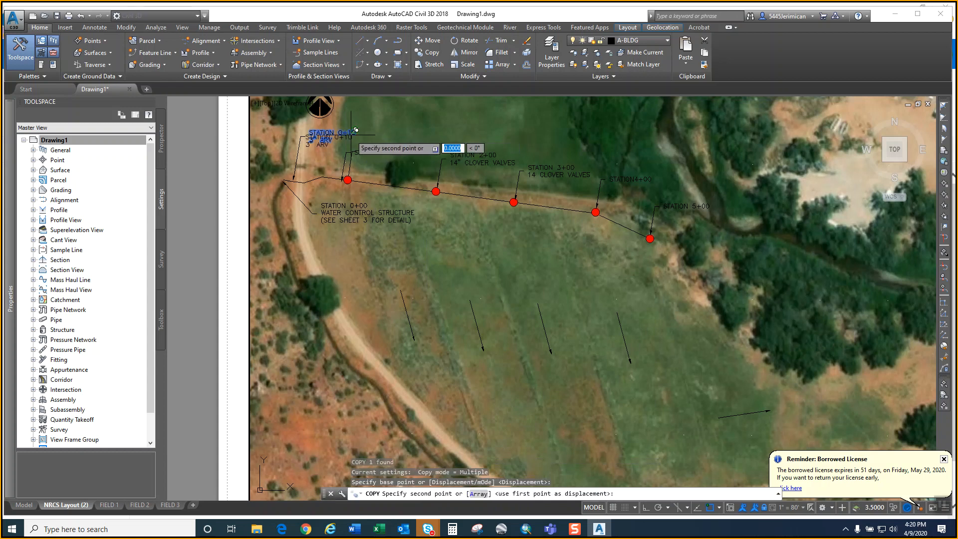
left_click(423, 273)
key("Escape")
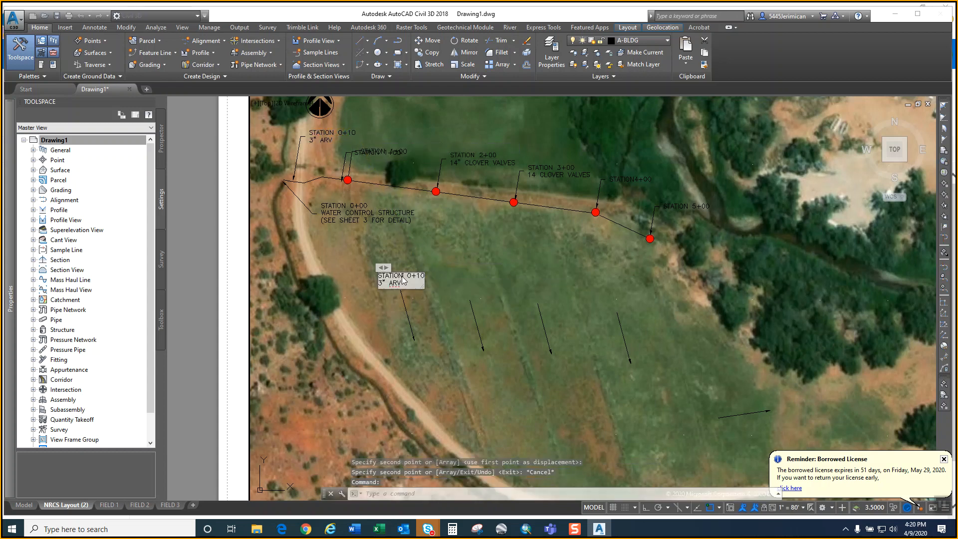
- Replace the whole content of the copied label above the westernmost arrow with FLOW
double_click(407, 282)
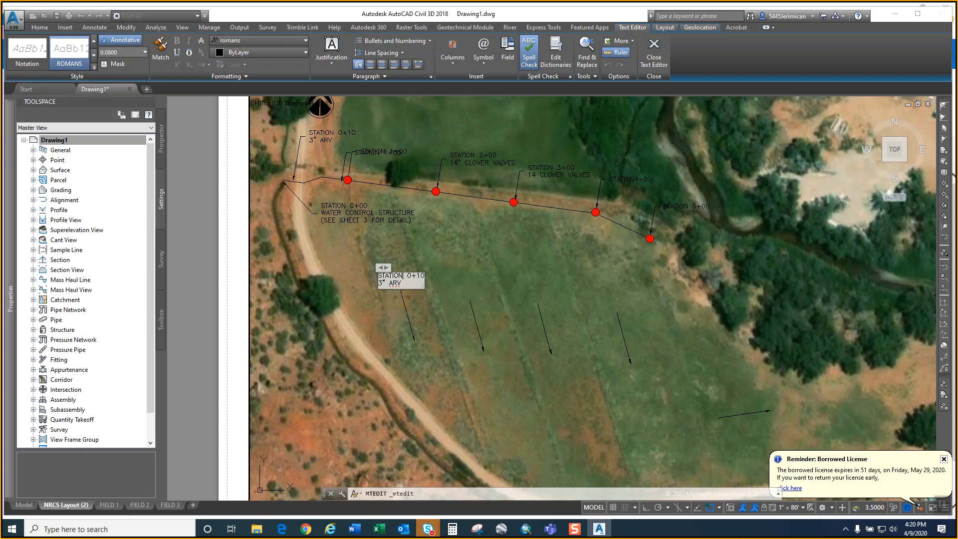
triple_click(386, 277)
left_click(387, 280)
key("Escape")
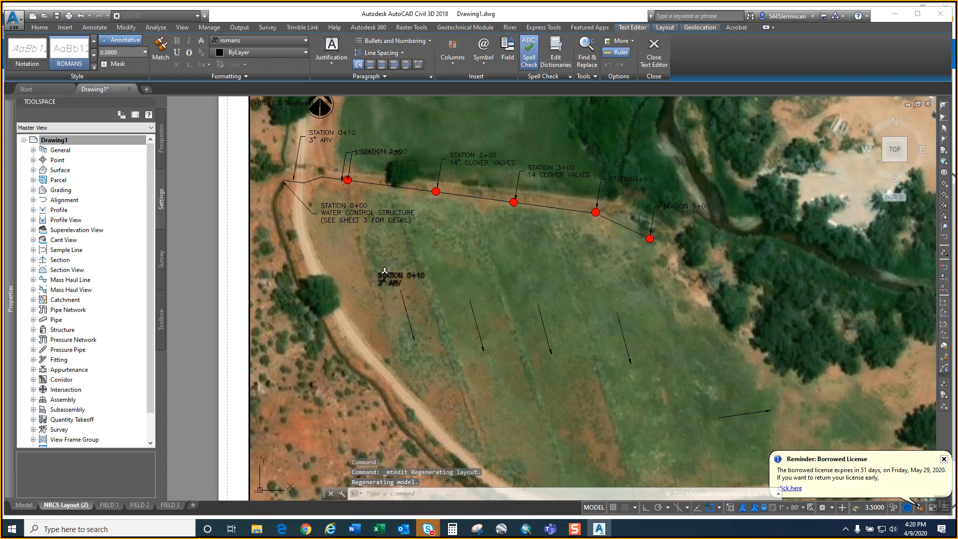
double_click(383, 277)
key("ctrl+a")
type("FLOW")
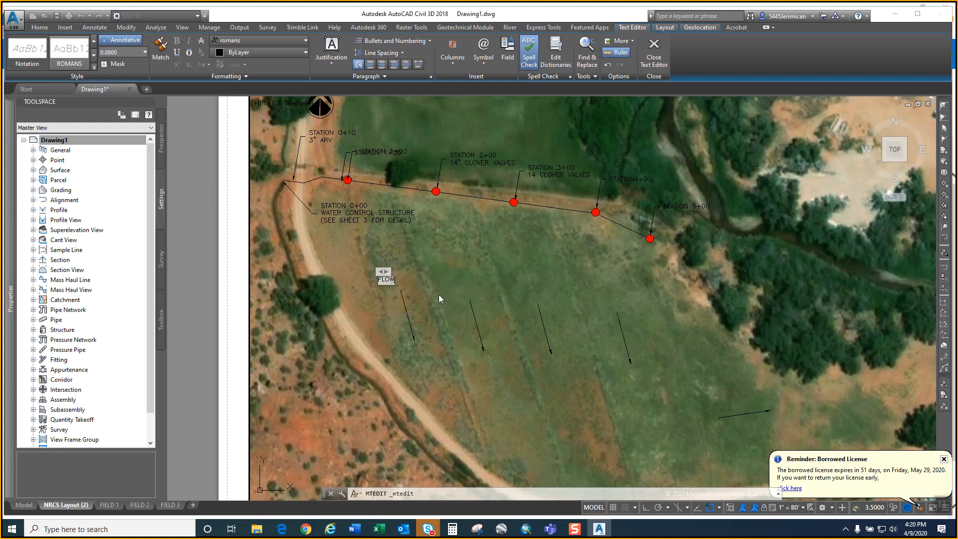
left_click(438, 298)
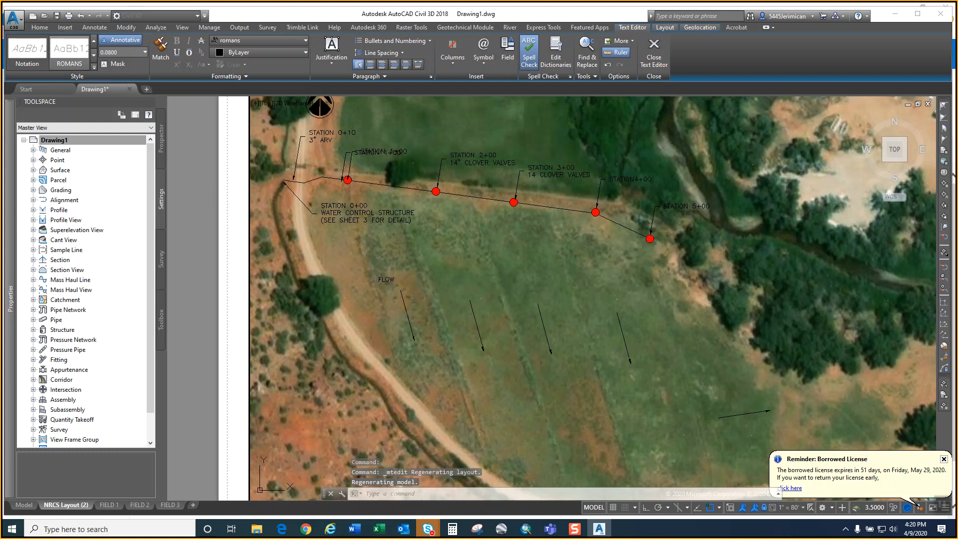
- Move the FLOW label slightly east so that it sits centred over the tail of the westernmost arrow
type("m")
key("Return")
left_click(380, 278)
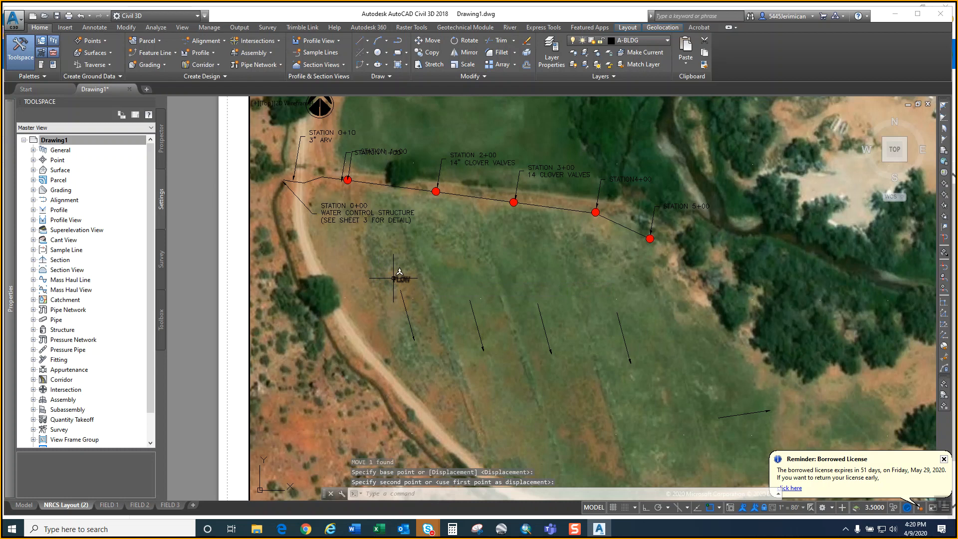
left_click(393, 278)
- Copy the FLOW label to the tails of the other three south-pointing arrows and above the east-pointing arrow in the southeast
type("co")
key("Return")
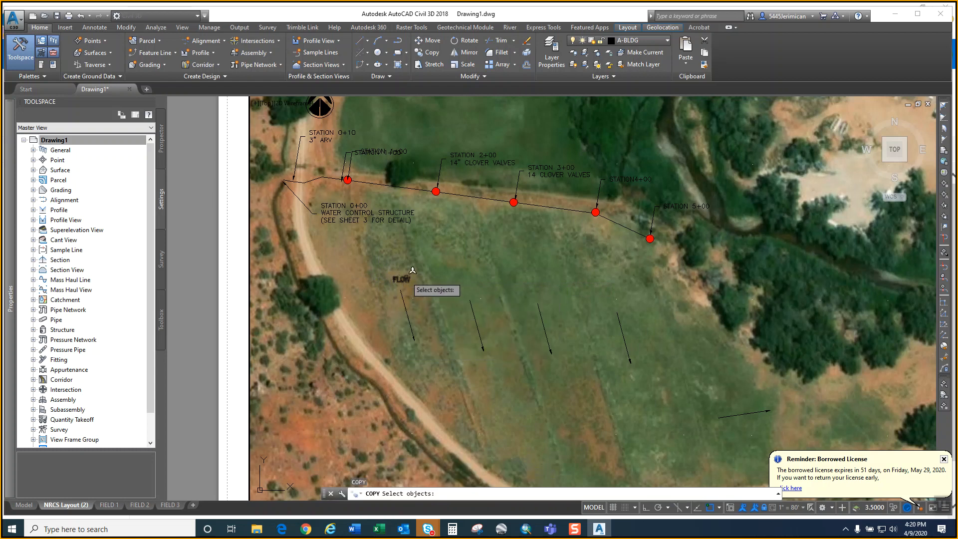
left_click(404, 277)
key("Return")
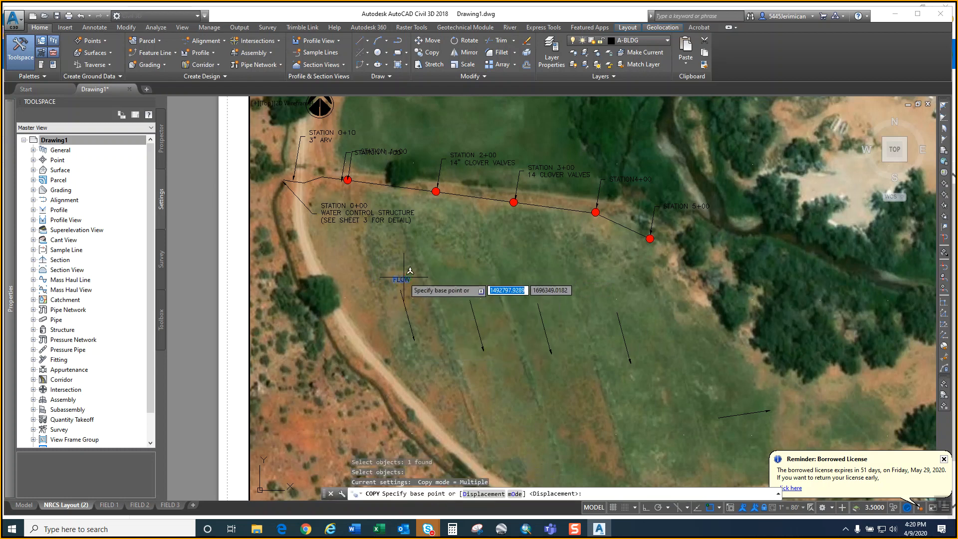
left_click(410, 276)
left_click(473, 291)
left_click(546, 294)
left_click(620, 299)
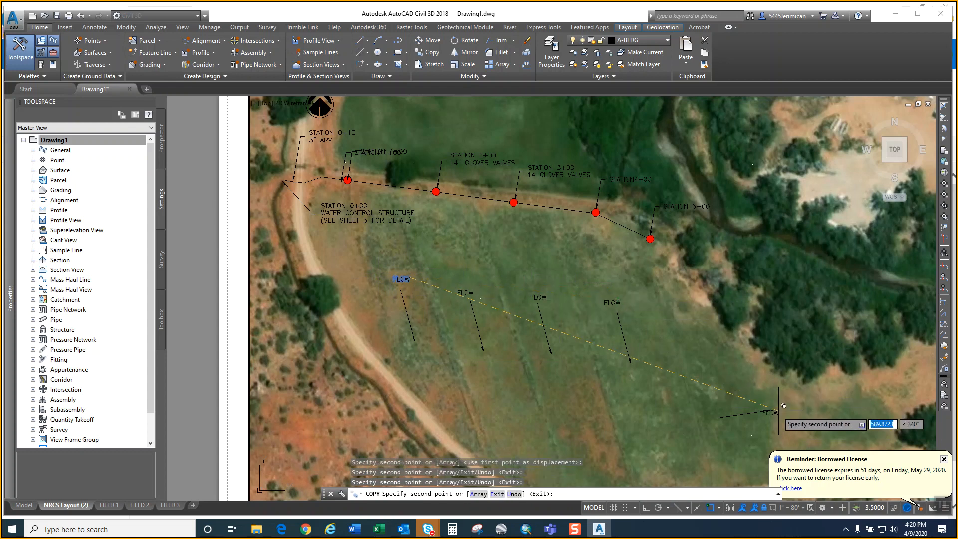
key("Escape")
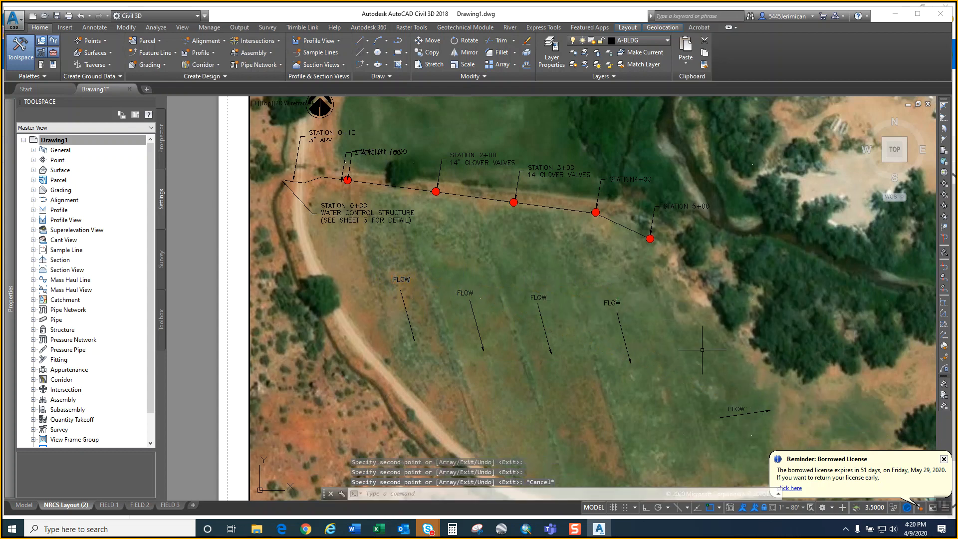
middle_click_drag(677, 249, 574, 306)
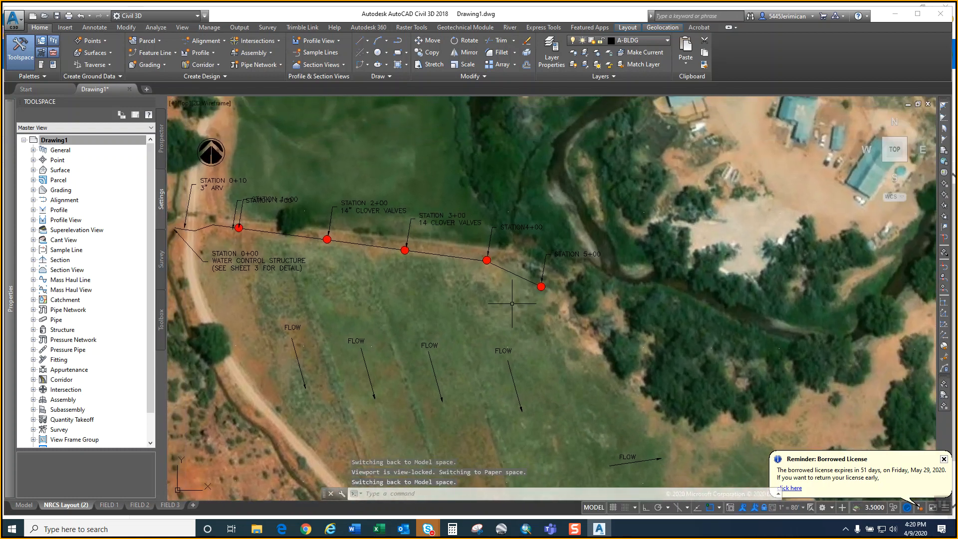
- Add the note 12" ALFALFA VALVE WITH BONNET beneath the station number in the Station 5+00 label
left_click(576, 254)
double_click(589, 254)
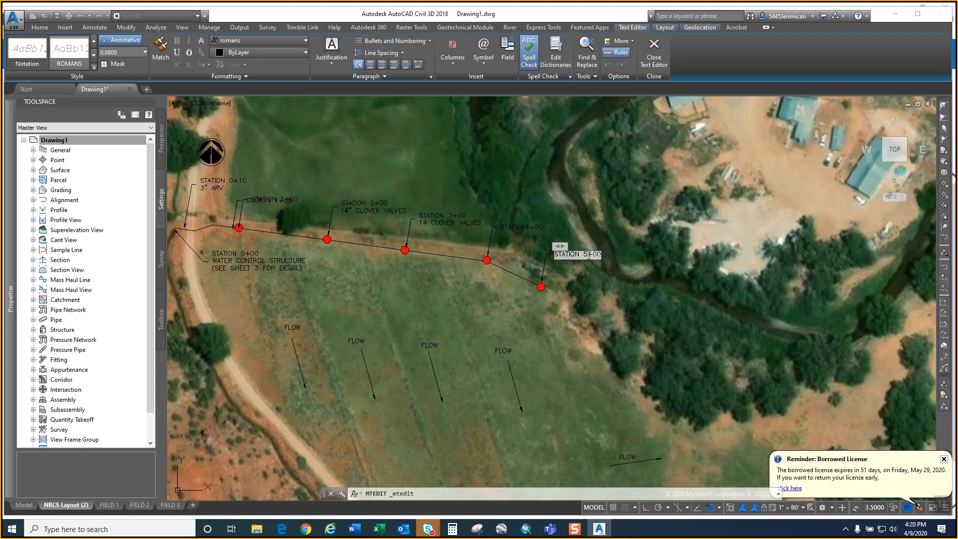
key("Return")
type("12\" ALFAL")
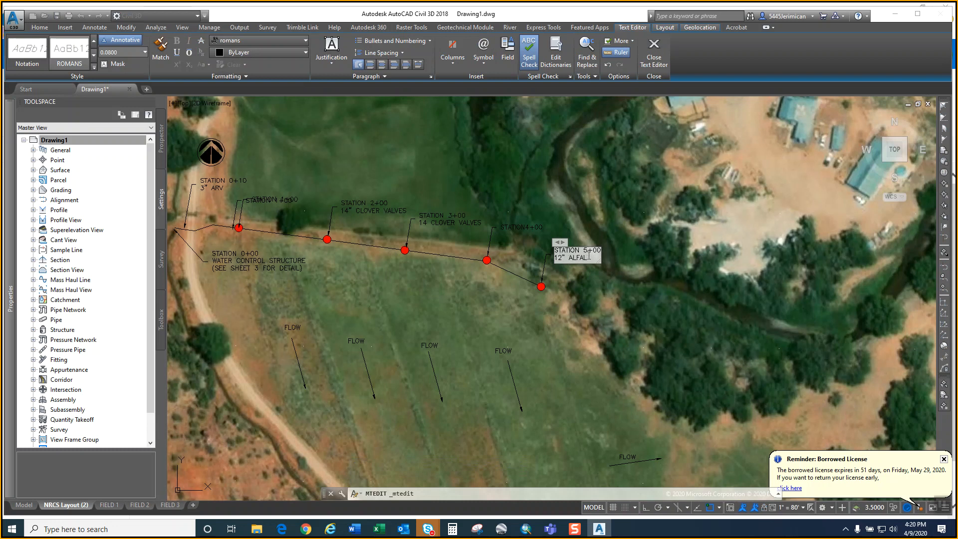
type("FA FALVE WITH BONNET")
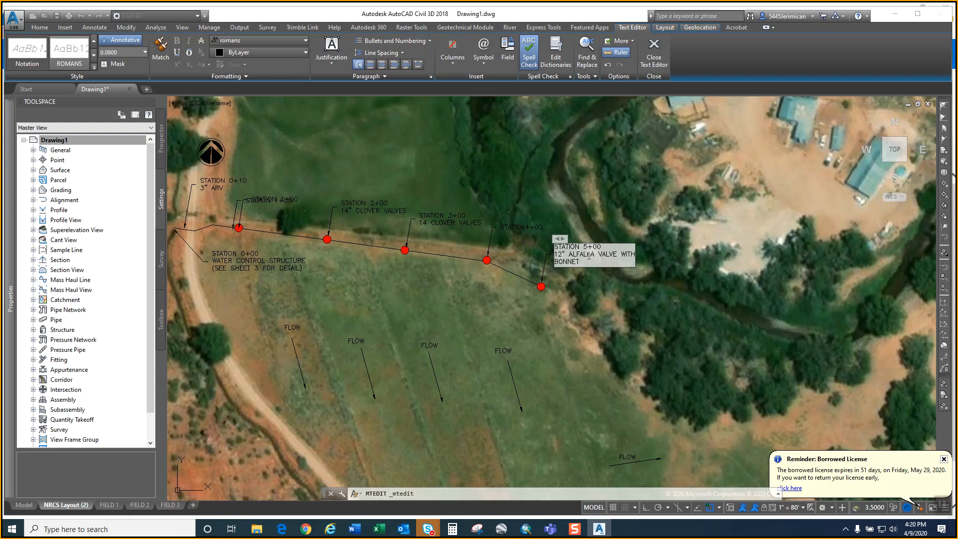
key("Return")
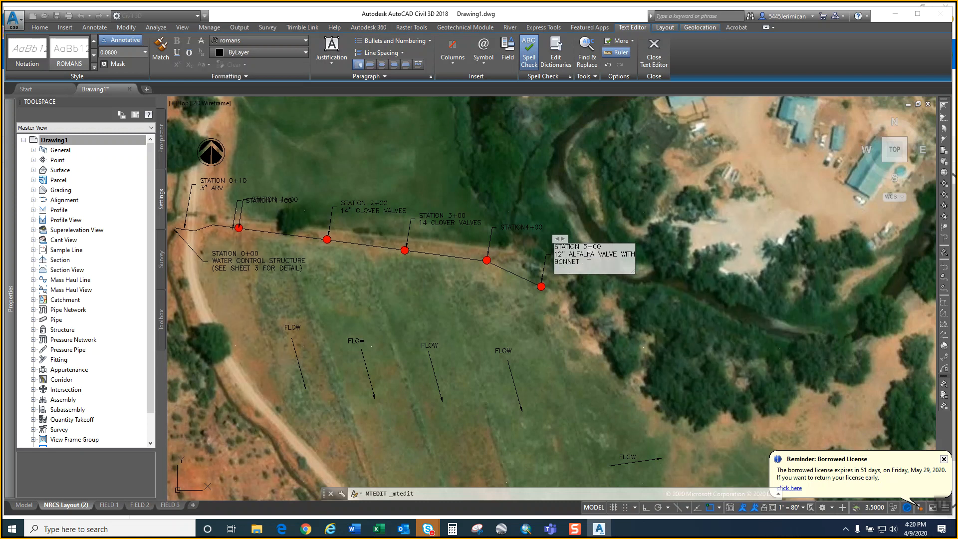
key("BackSpace")
left_click(617, 283)
right_click(602, 292)
left_click(575, 281)
left_click(574, 300)
left_click(586, 299)
- Draw a straight polyline about 385 units long from the Station 5+00 valve south-southeast across the field to just short of the road
middle_click_drag(601, 315, 586, 208)
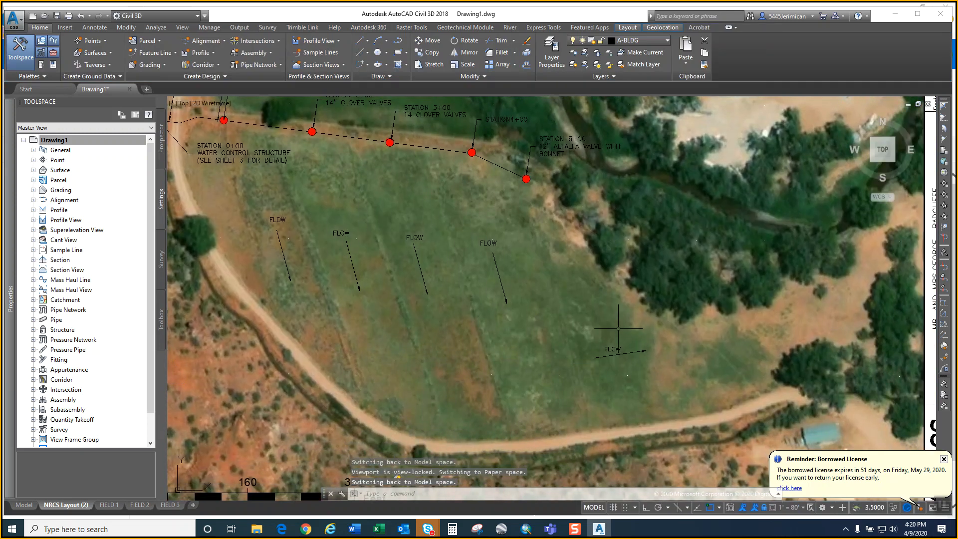
type("pl")
key("Return")
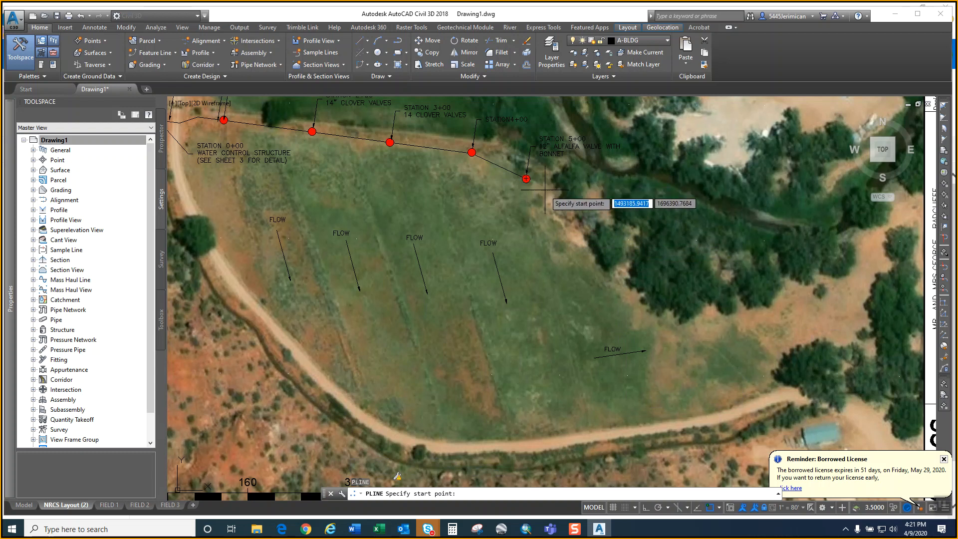
left_click(525, 179)
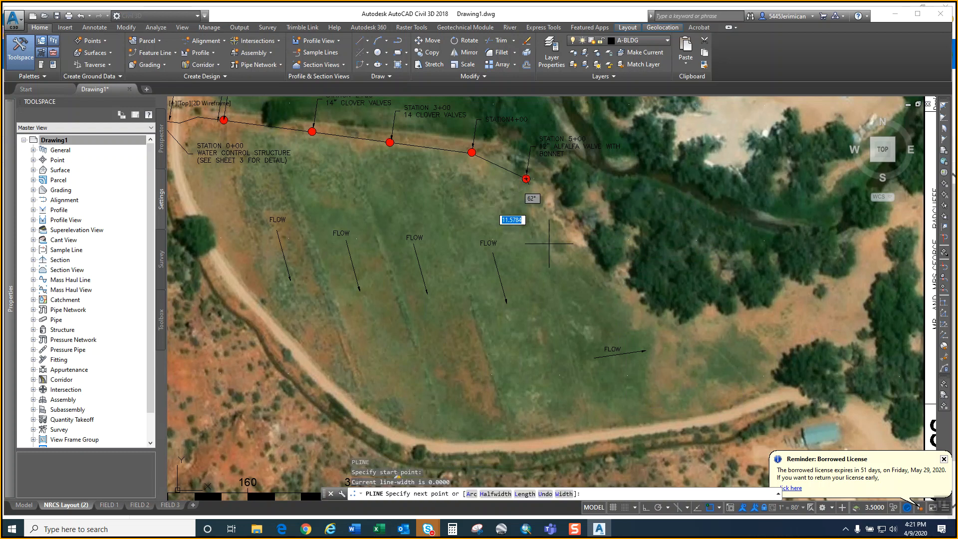
left_click(588, 428)
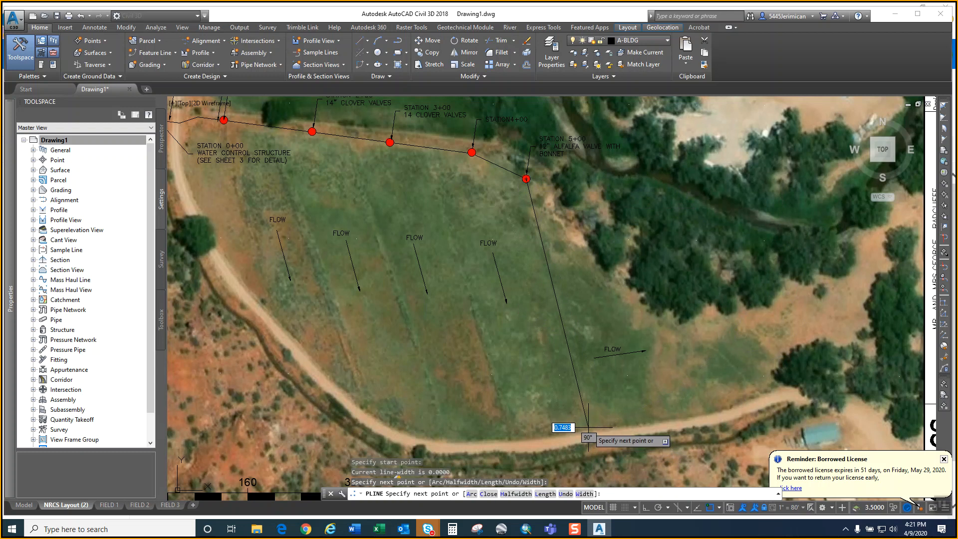
key("Return")
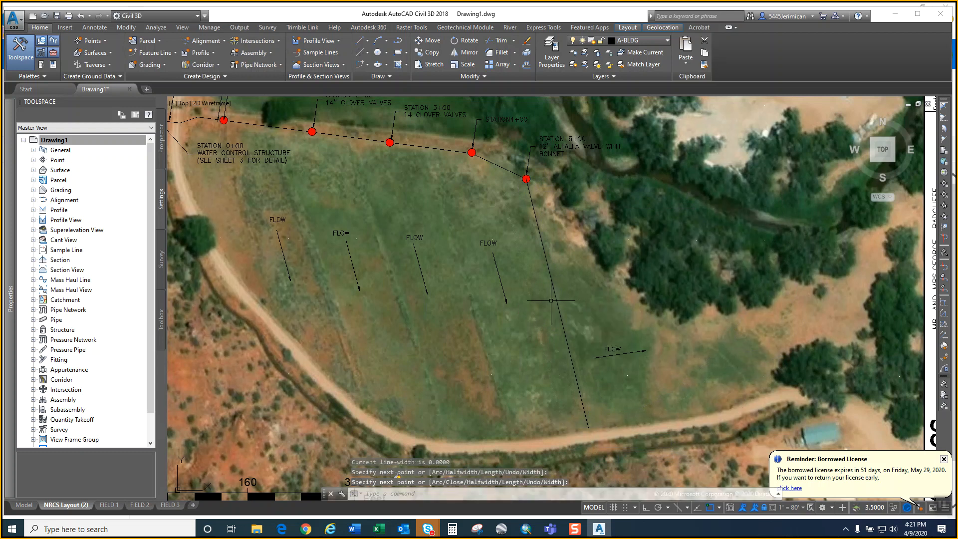
- Set the width of all segments of the main pipeline polyline through the valve stations to 5
double_click(491, 163)
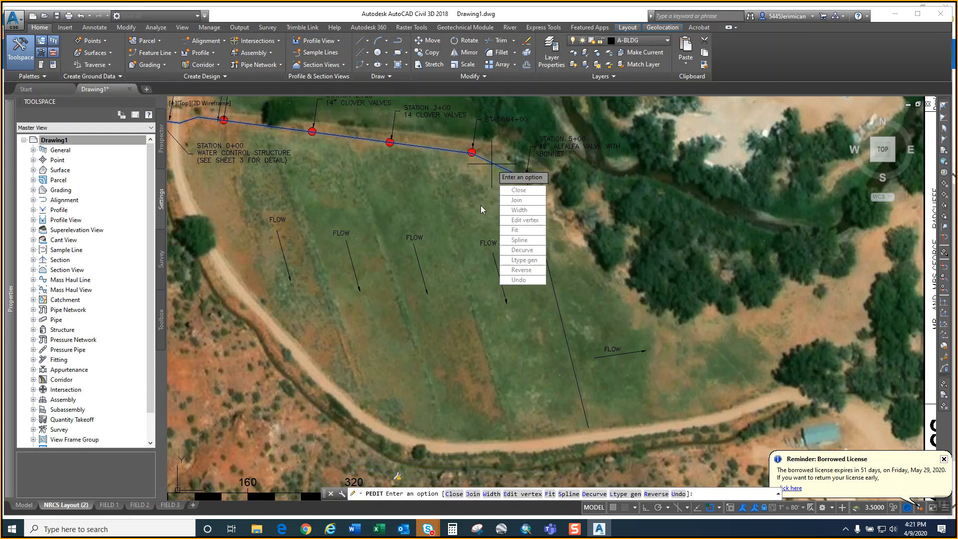
left_click(521, 210)
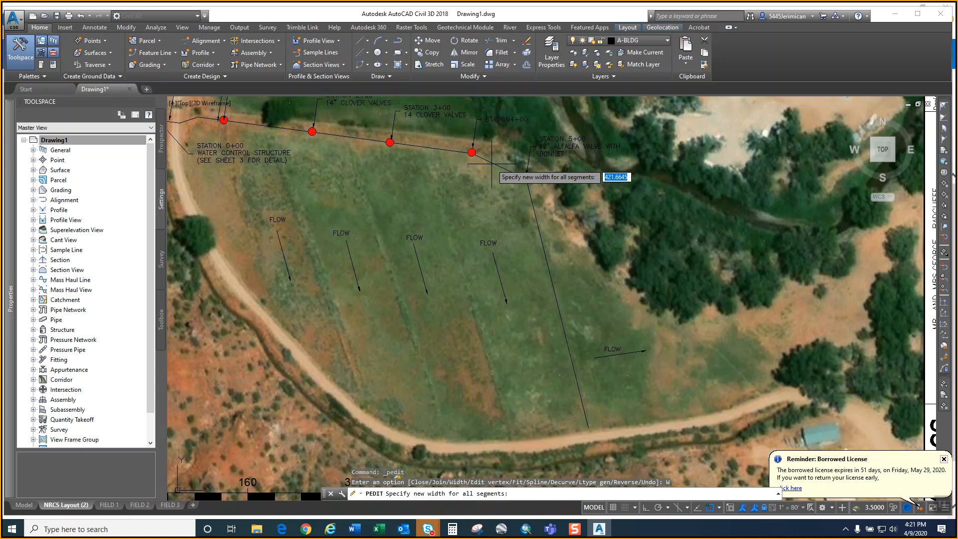
type("5")
key("Return")
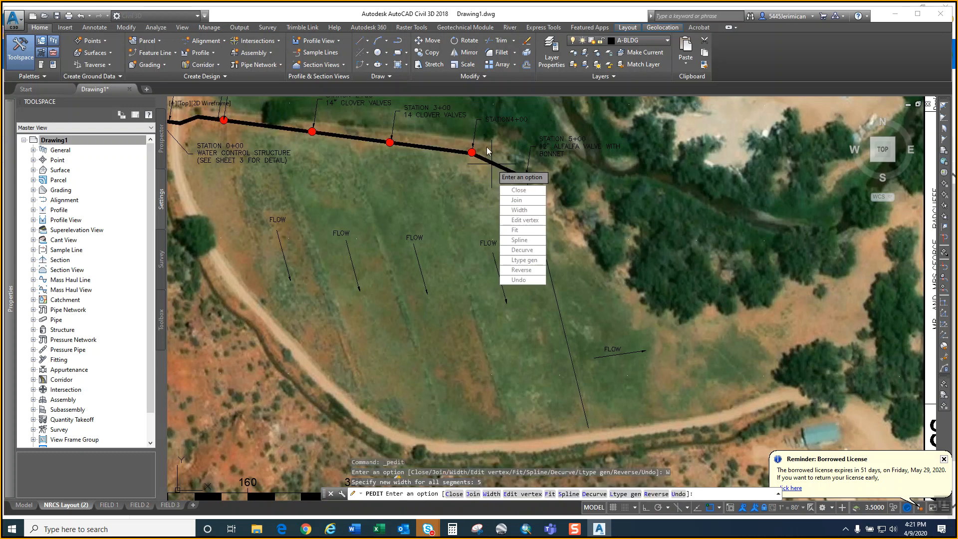
key("Escape")
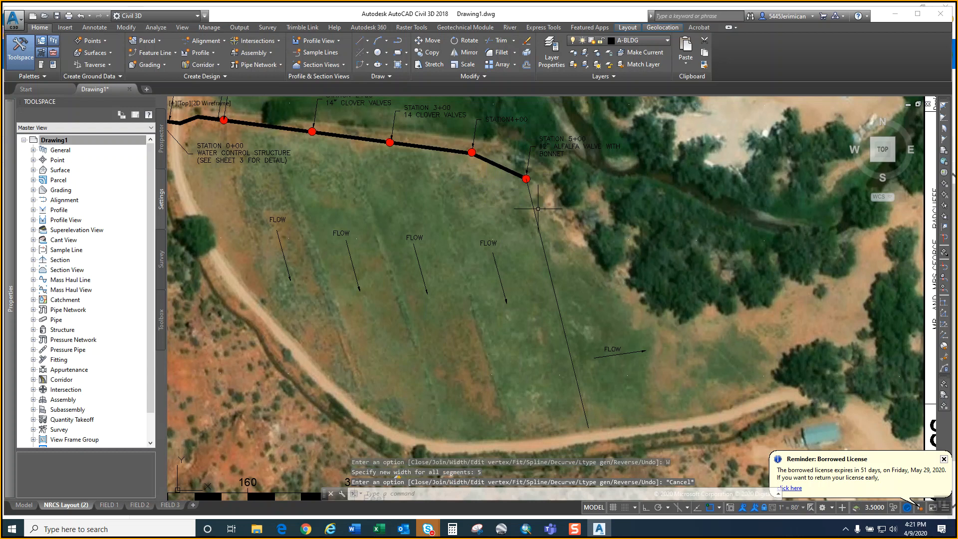
- Change the color of the main pipeline polyline to Blue and deselect it
left_click(509, 171)
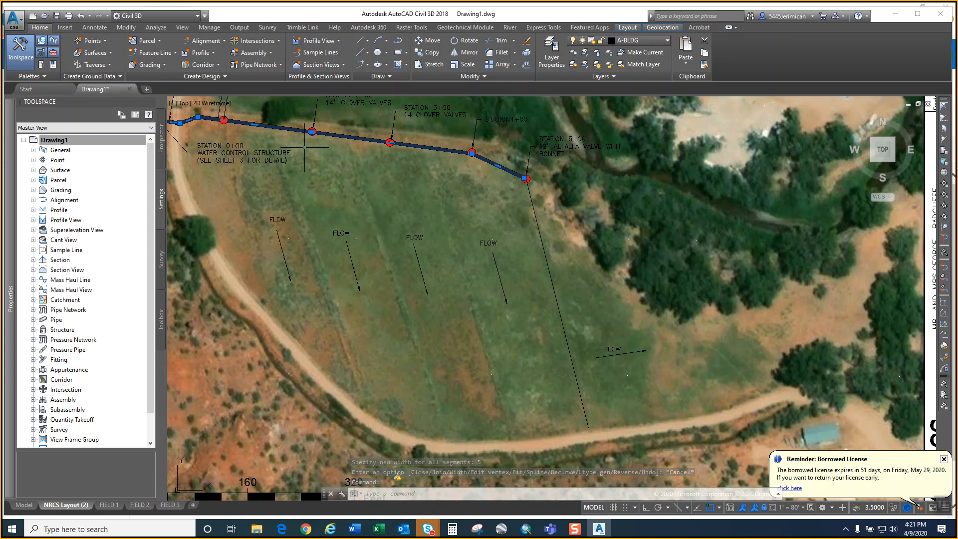
mouse_move(7, 193)
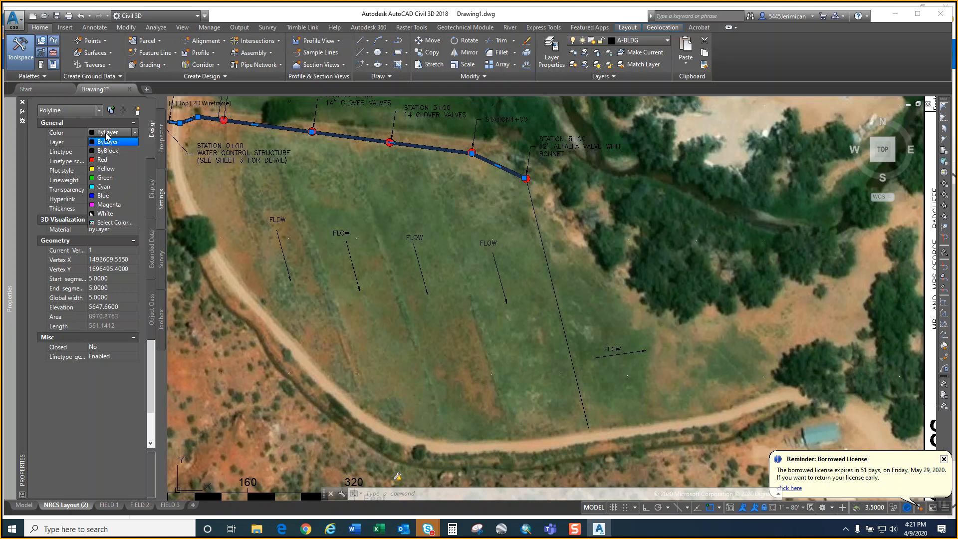
left_click(99, 199)
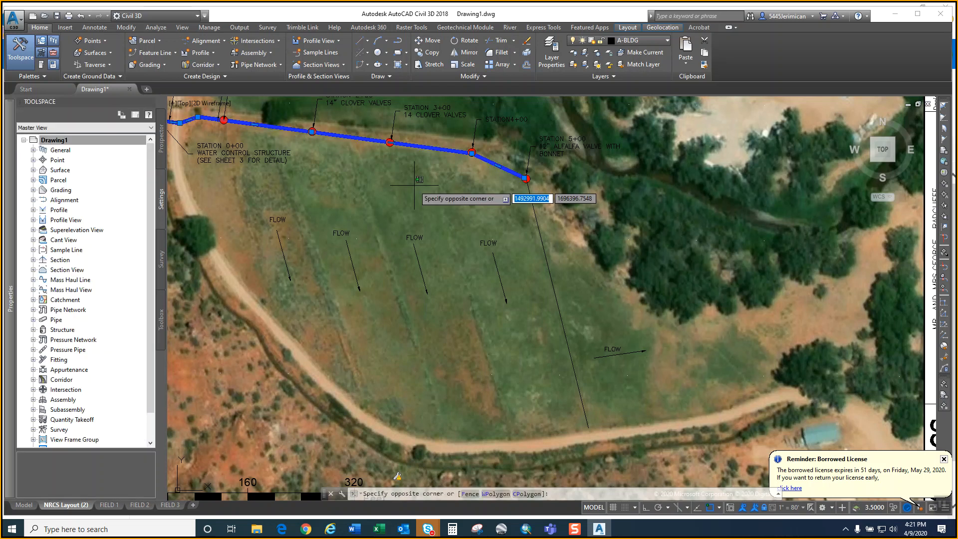
key("Escape")
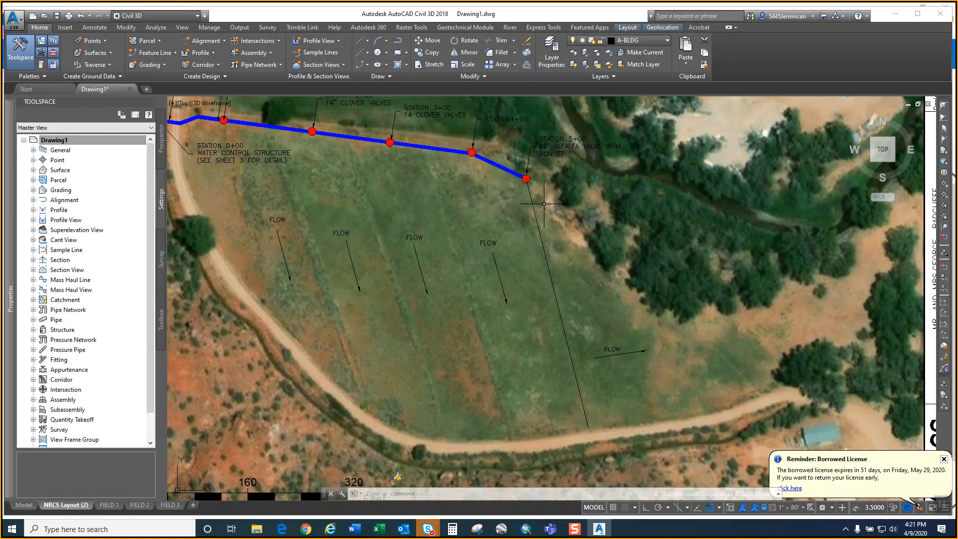
- Try a width of 1 on the line running south from Station 5+00, and settle on a width of 2
middle_click_drag(538, 213, 531, 214)
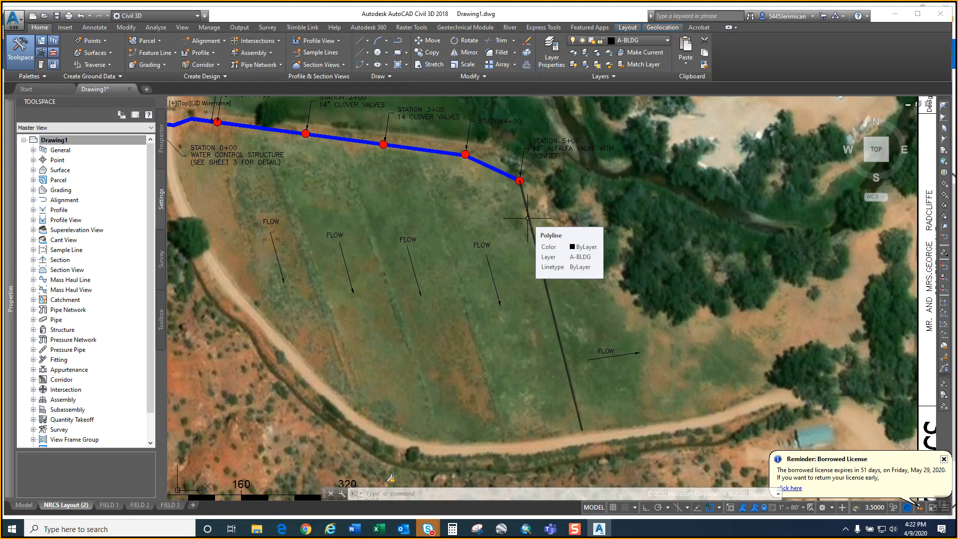
double_click(527, 218)
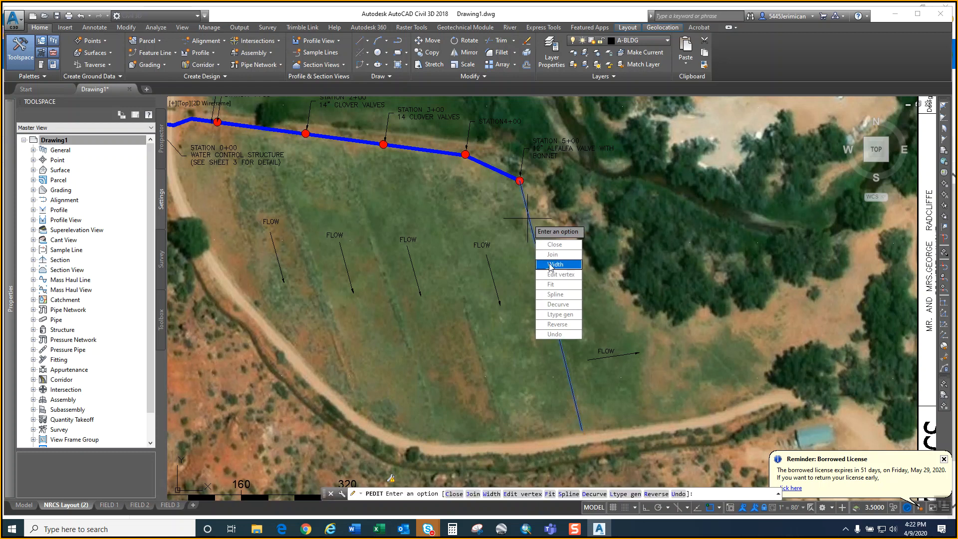
left_click(551, 265)
type("1")
key("Return")
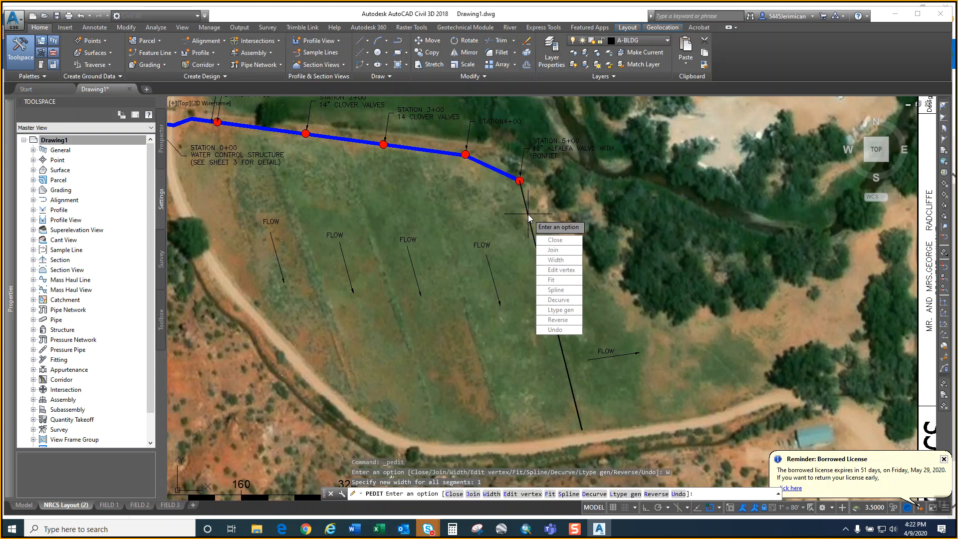
type("w")
key("Return")
type("2")
key("Return")
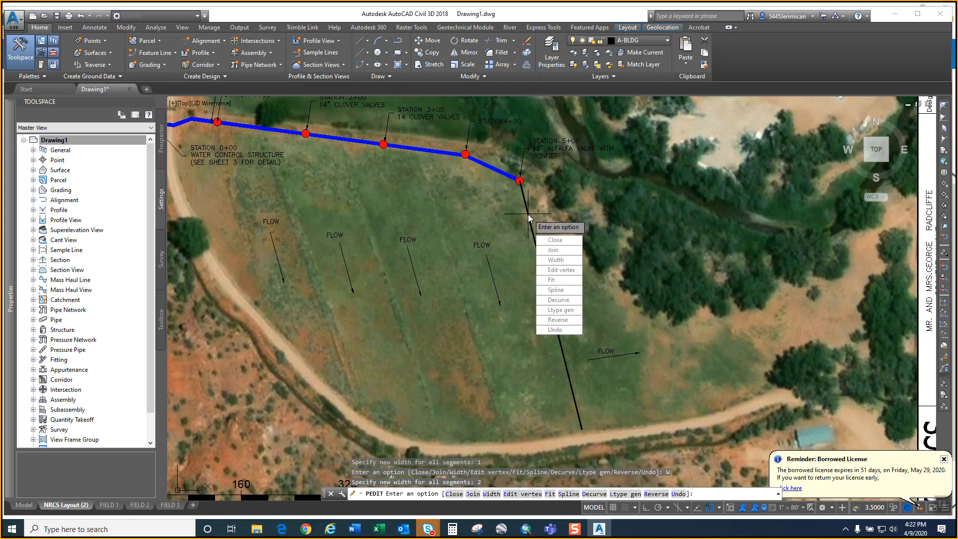
key("Escape")
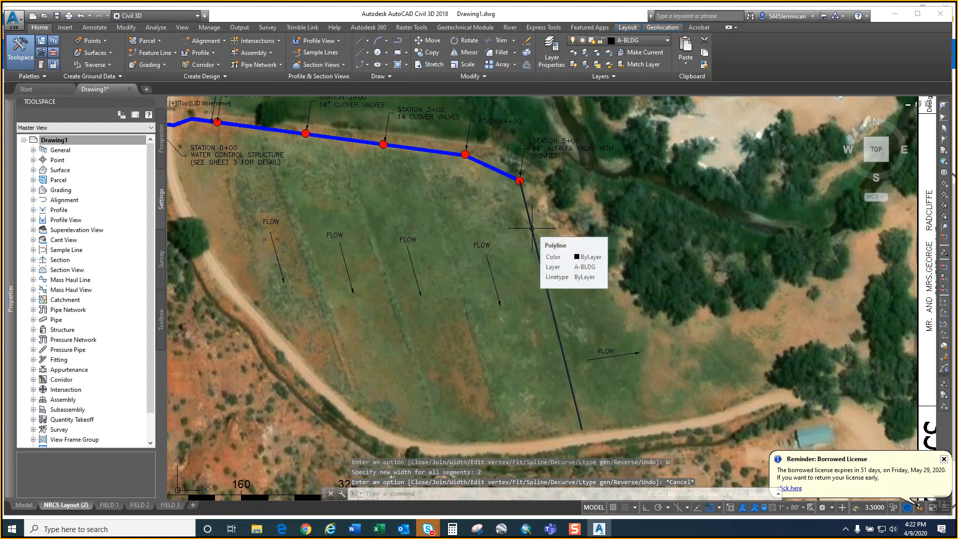
- Change the color of the line running south from Station 5+00 to white from the index color palette
left_click(531, 227)
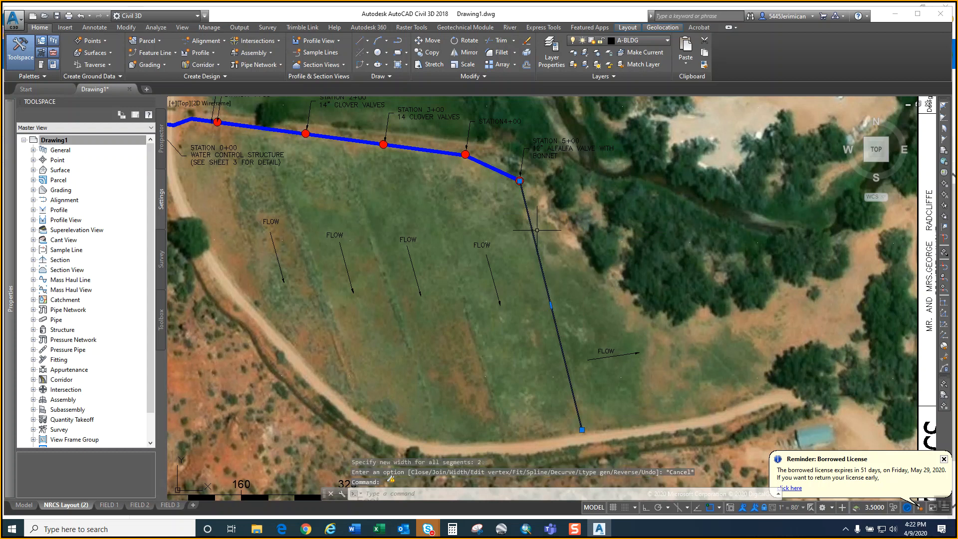
mouse_move(7, 226)
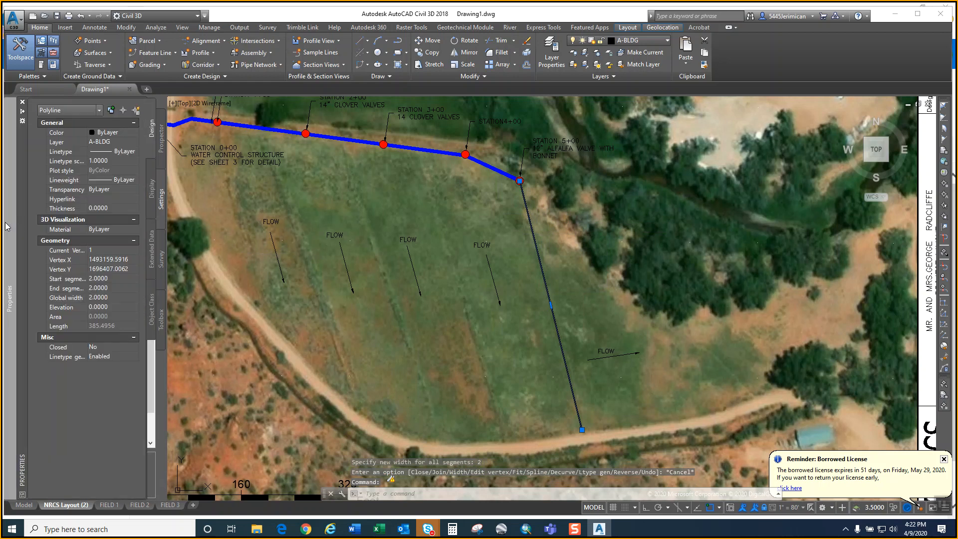
left_click(111, 133)
left_click(111, 132)
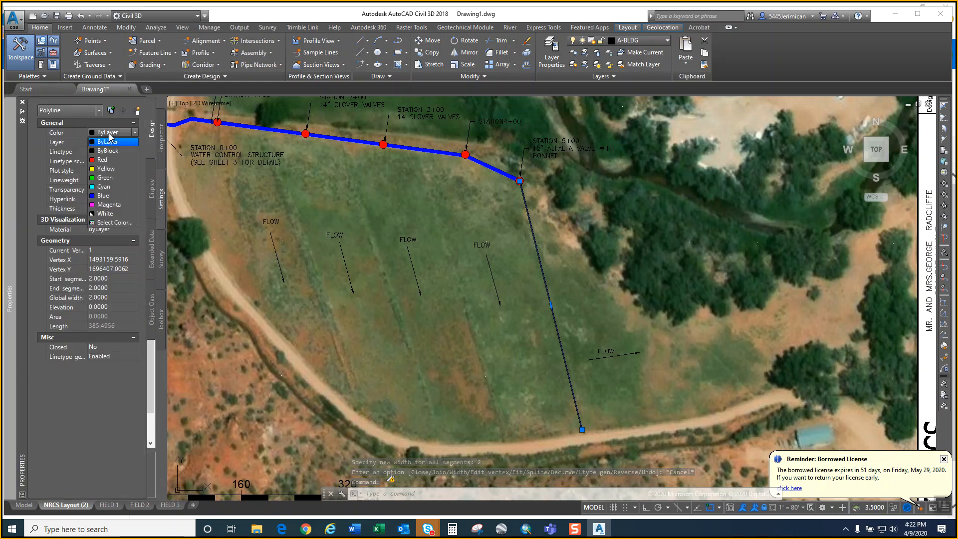
left_click(110, 223)
left_click(463, 220)
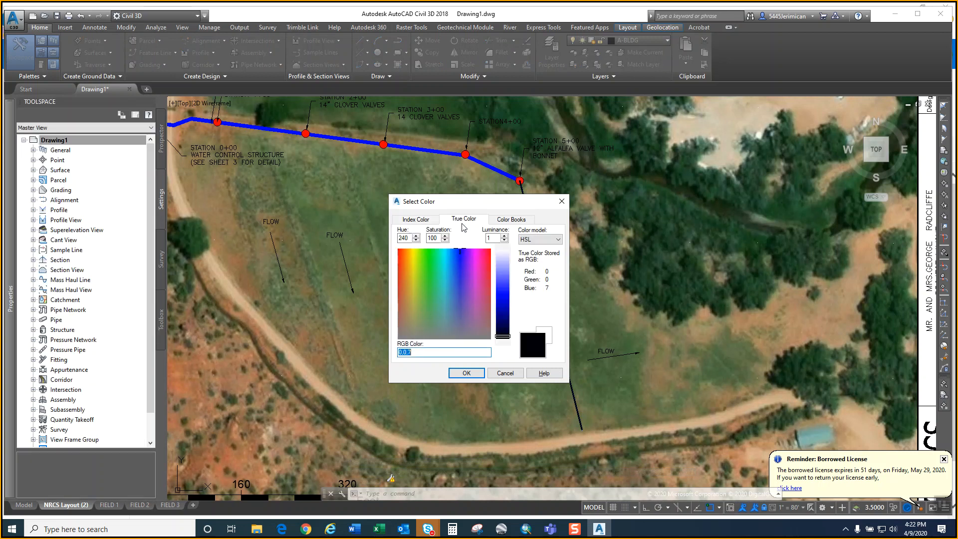
left_click(415, 220)
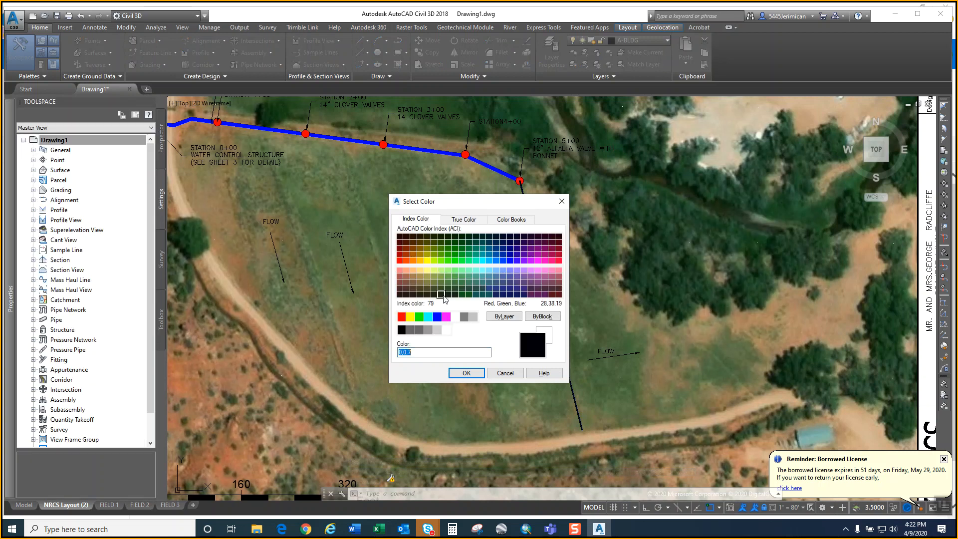
left_click(446, 329)
left_click(466, 373)
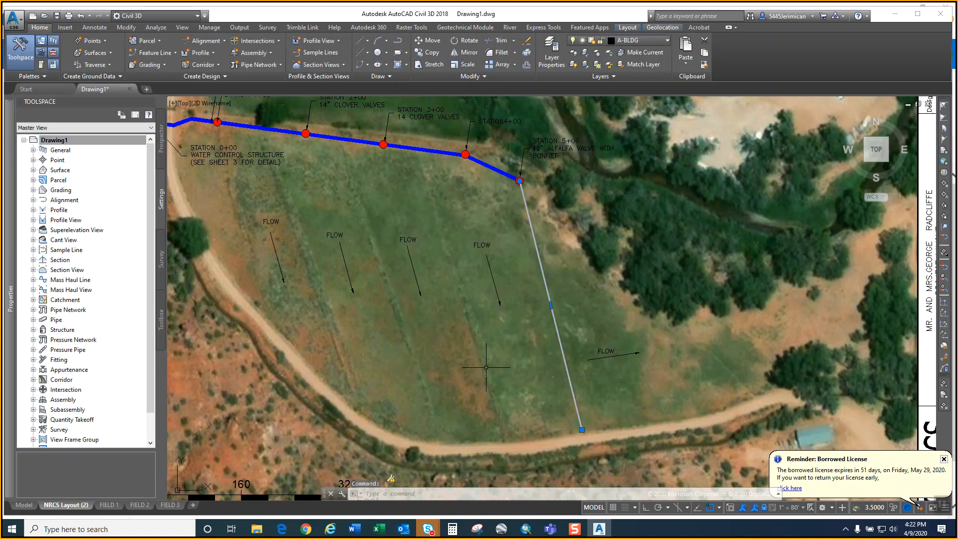
key("Escape")
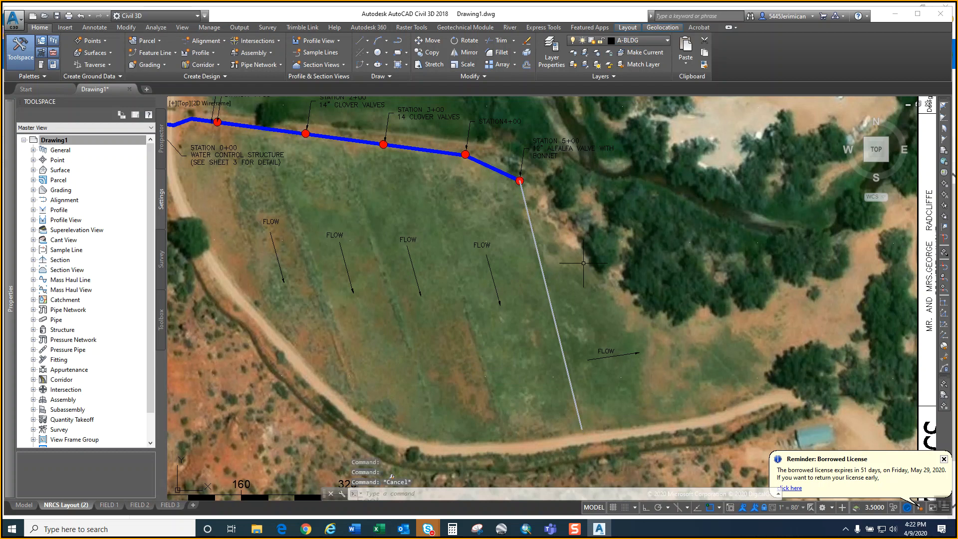
- Add a leader pointing at the line running south from Station 5+00 with the annotation 12" GATED PIPE
type("leader")
key("Return")
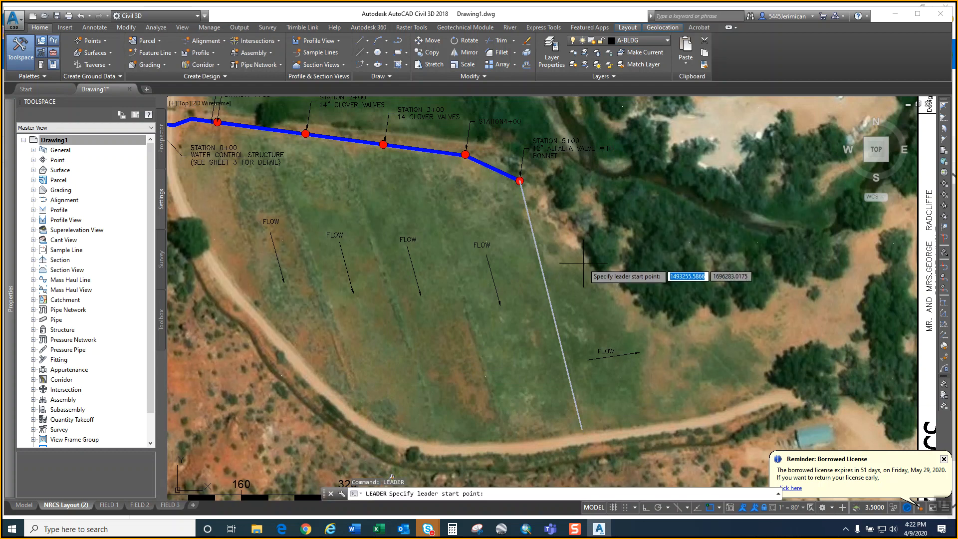
left_click(550, 287)
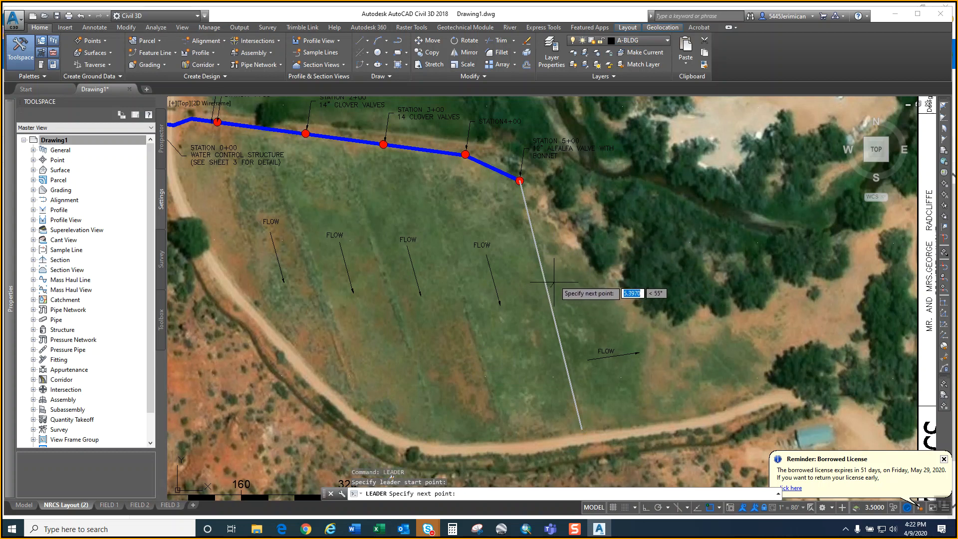
left_click(569, 249)
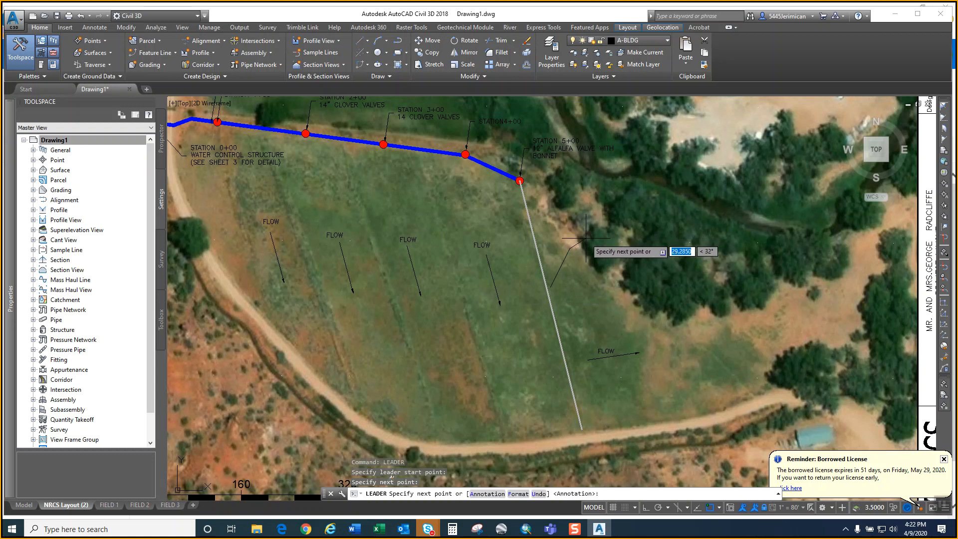
key("Return")
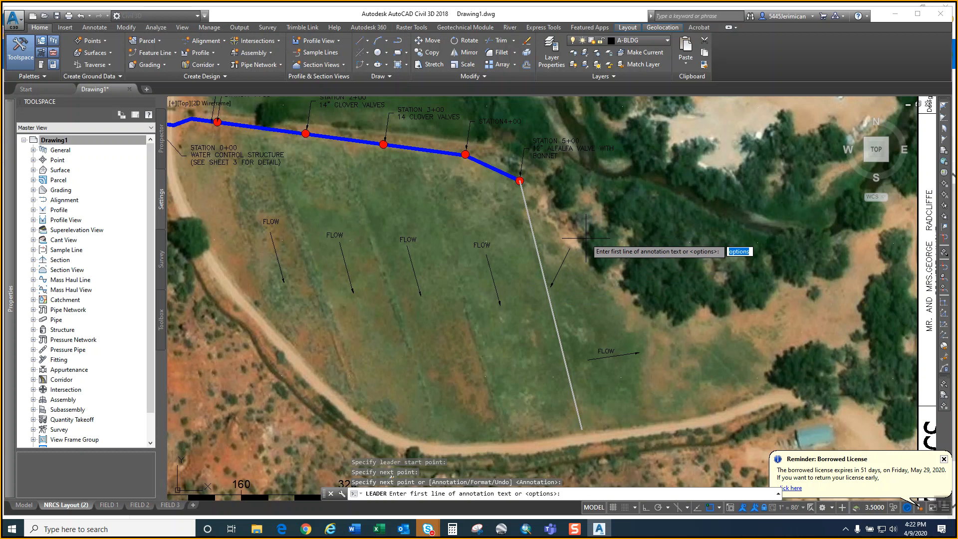
type("12\" GATED PIPE")
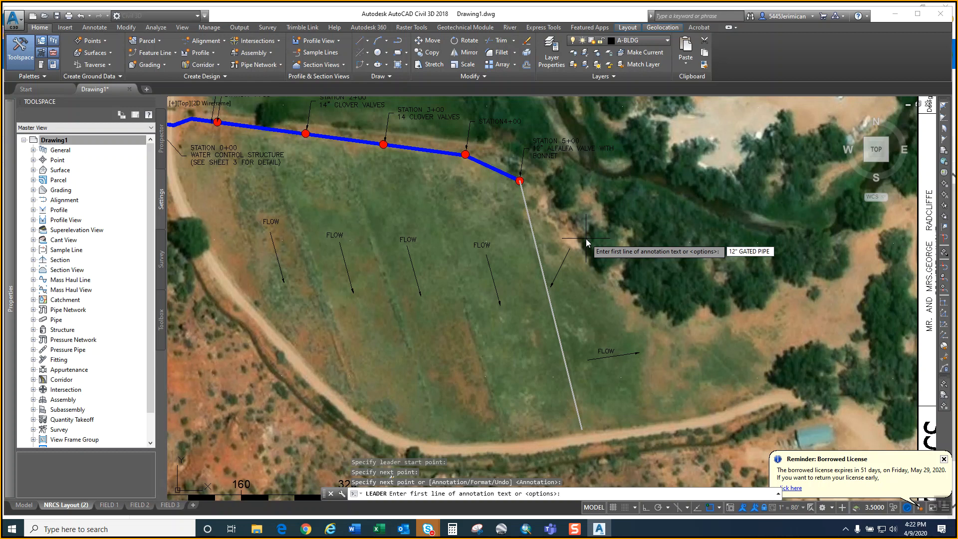
key("Return")
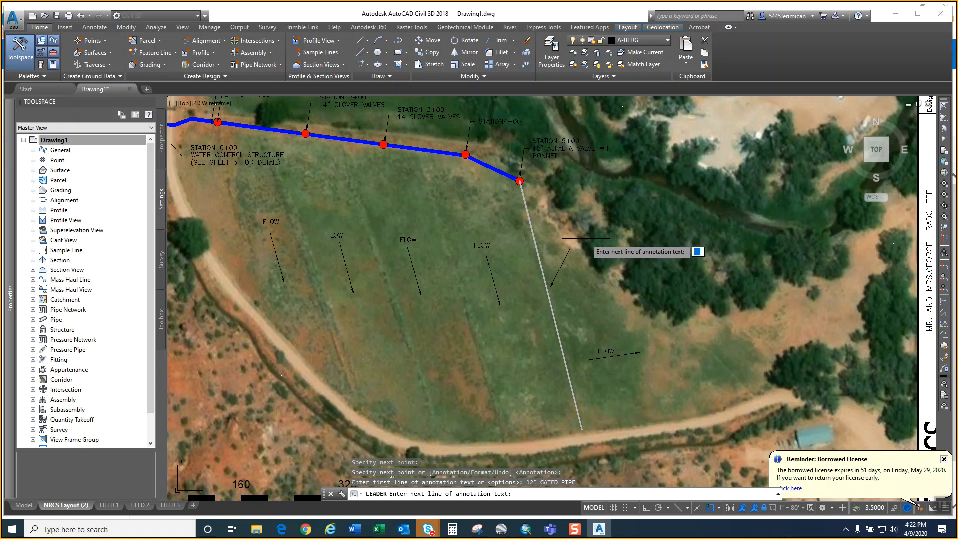
key("Return")
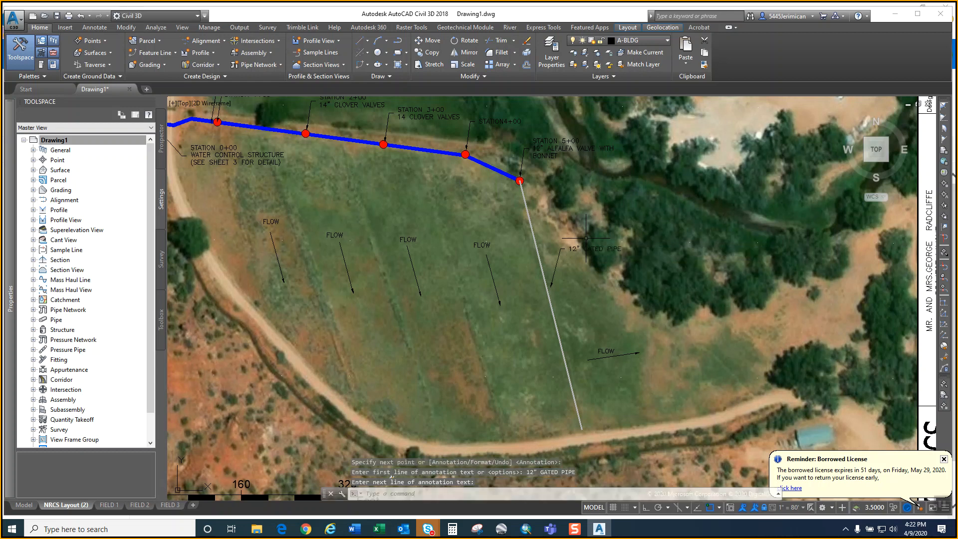
- Move the 12" GATED PIPE label east over the trees so its leader runs level to the pipe
left_click(586, 248)
left_click(569, 248)
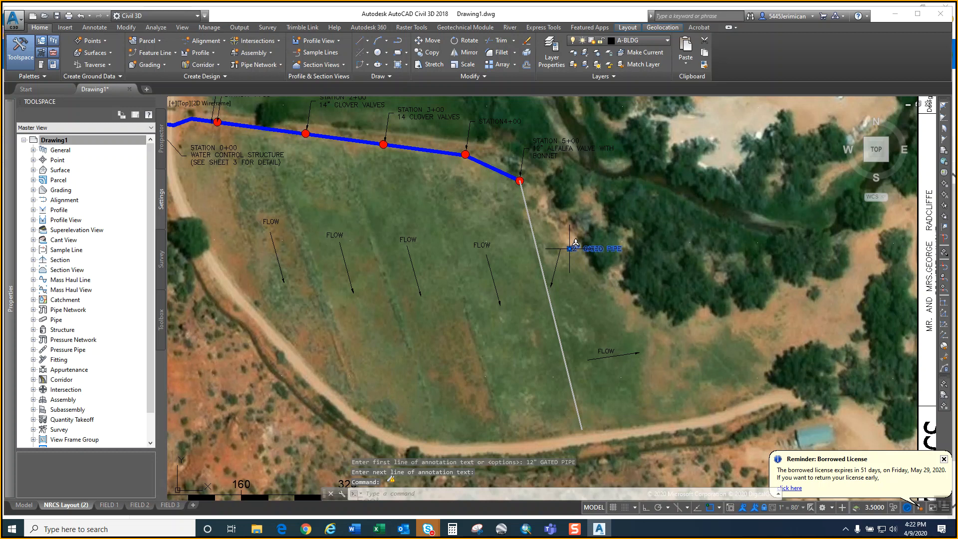
left_click(582, 301)
key("Escape")
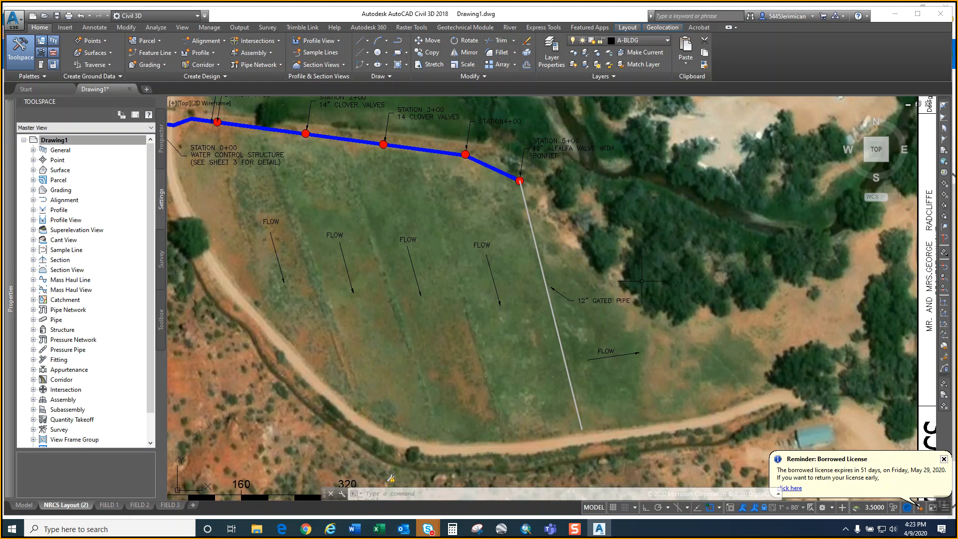
left_click(617, 294)
left_click(577, 300)
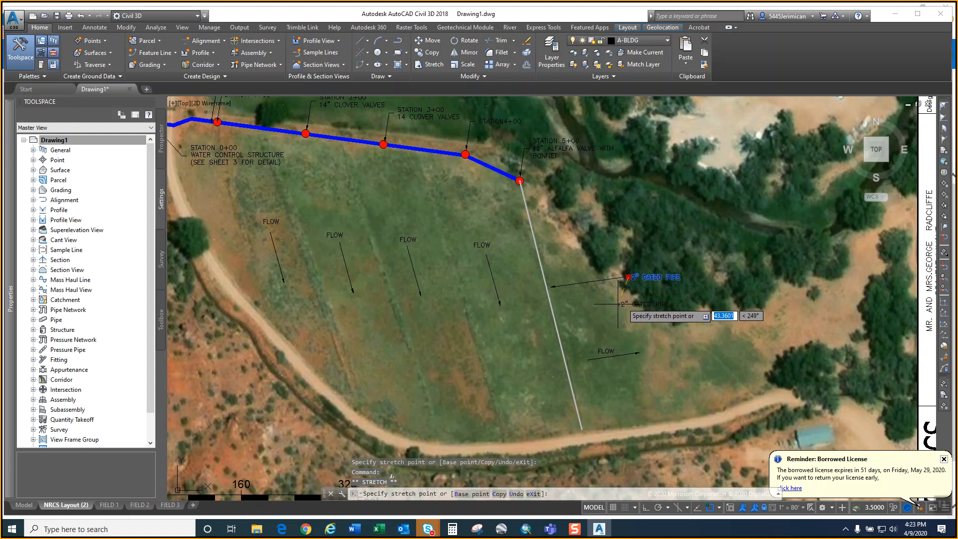
left_click(632, 287)
key("Escape")
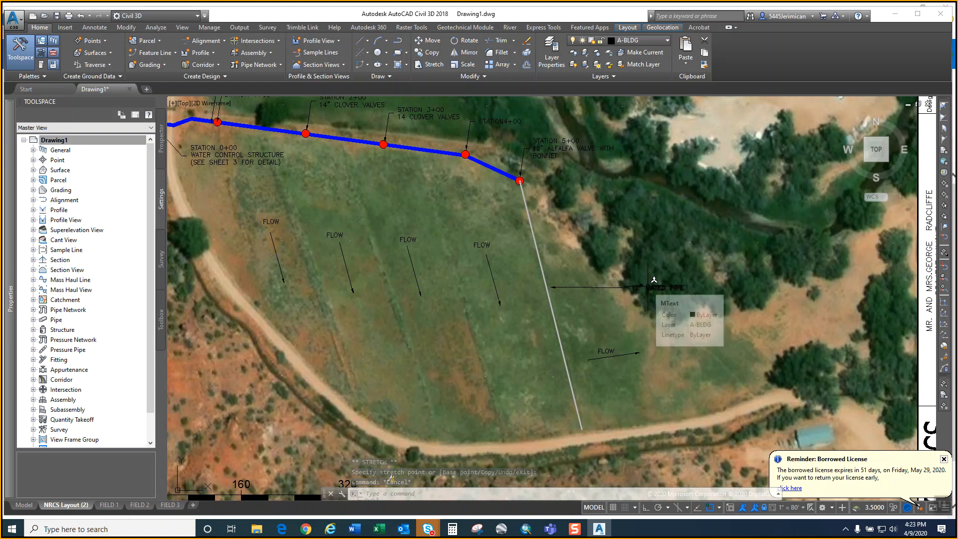
- Open the 12" GATED PIPE label for editing and enable its background mask
double_click(649, 287)
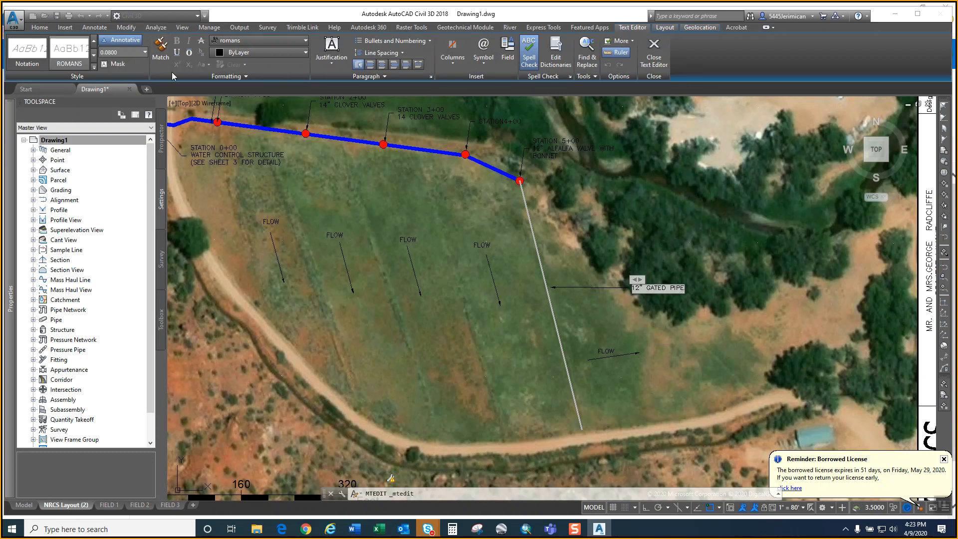
left_click(112, 66)
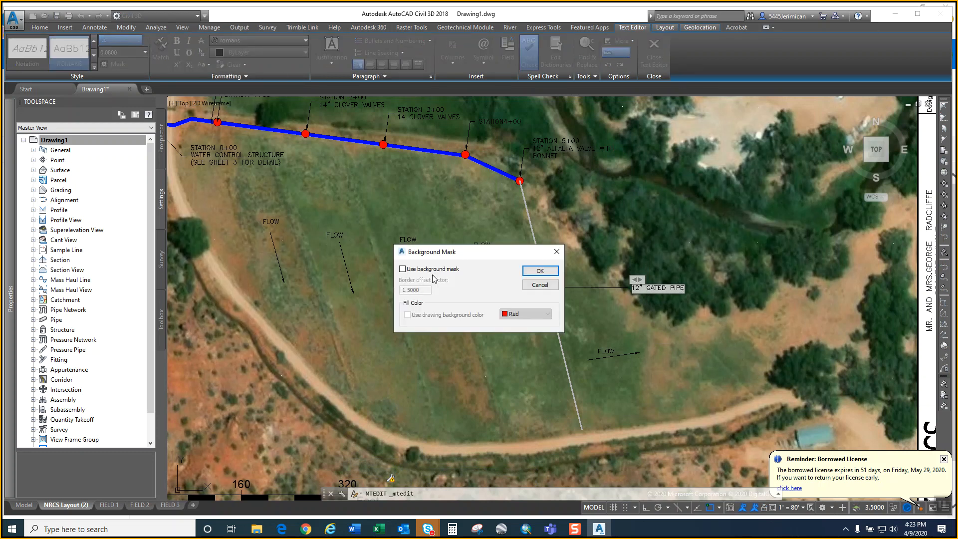
left_click(403, 269)
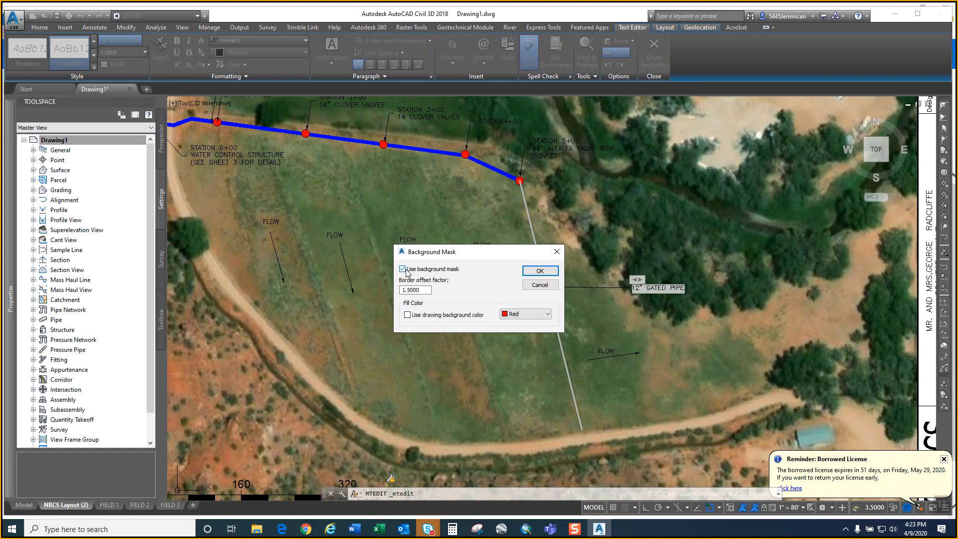
- Set the label mask's fill color to white (255,255,255), apply the mask and finish editing the text
left_click(520, 314)
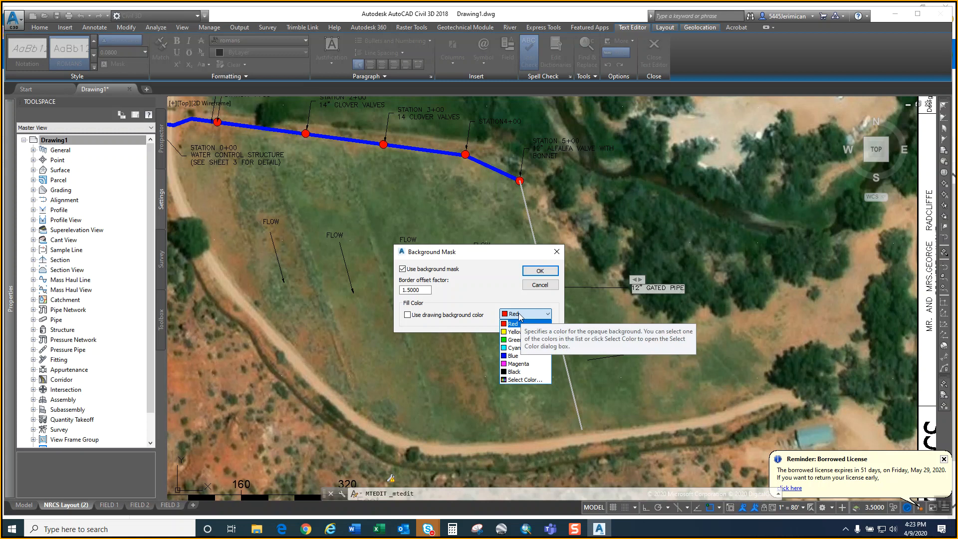
left_click(523, 379)
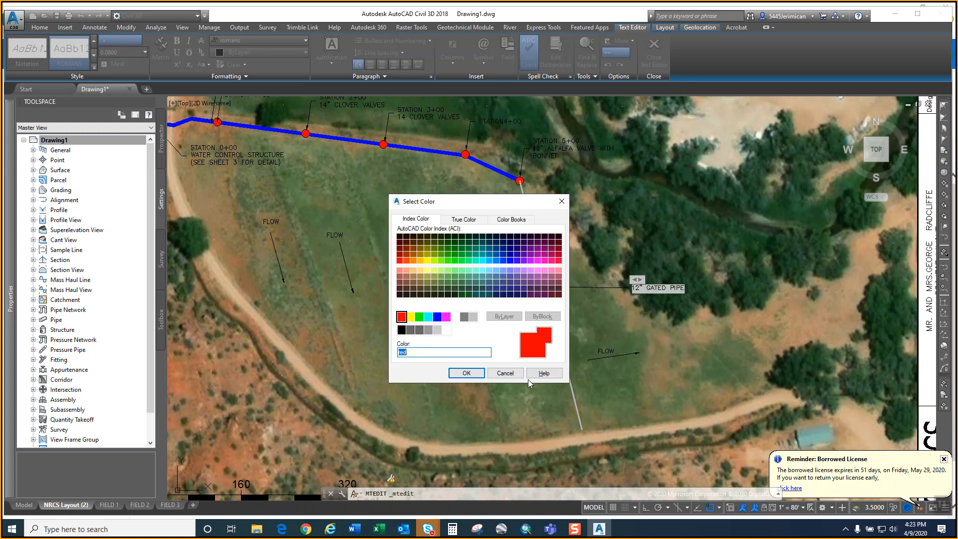
left_click(446, 331)
left_click(448, 351)
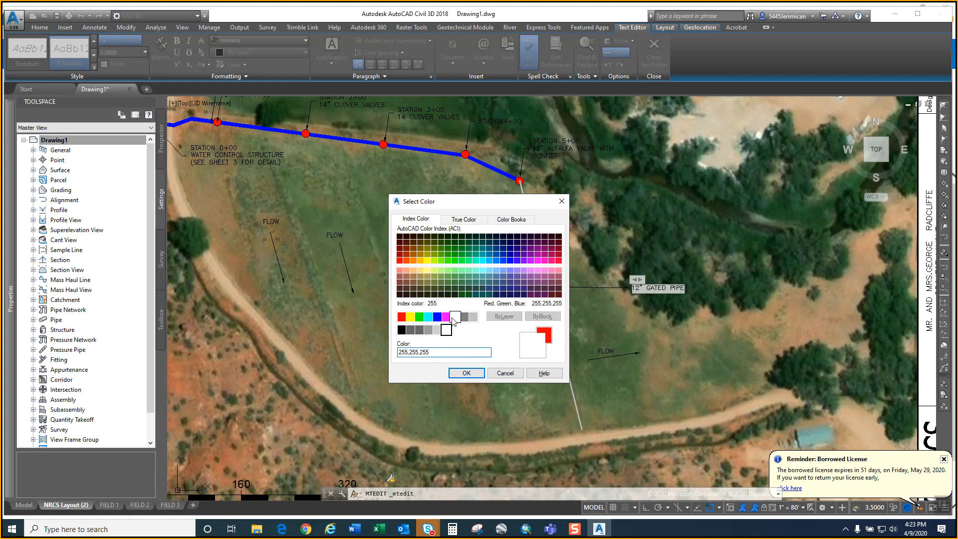
key("Return")
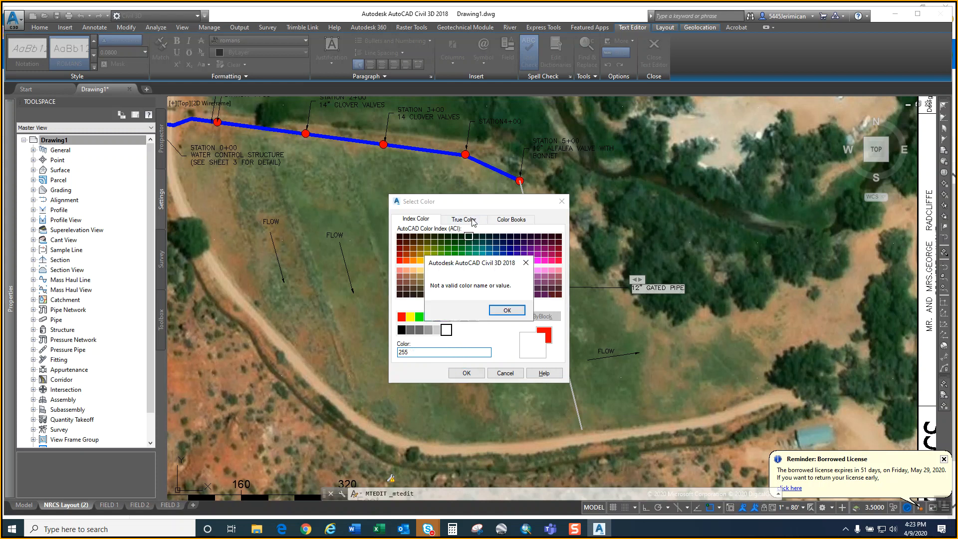
left_click(507, 311)
left_click(465, 219)
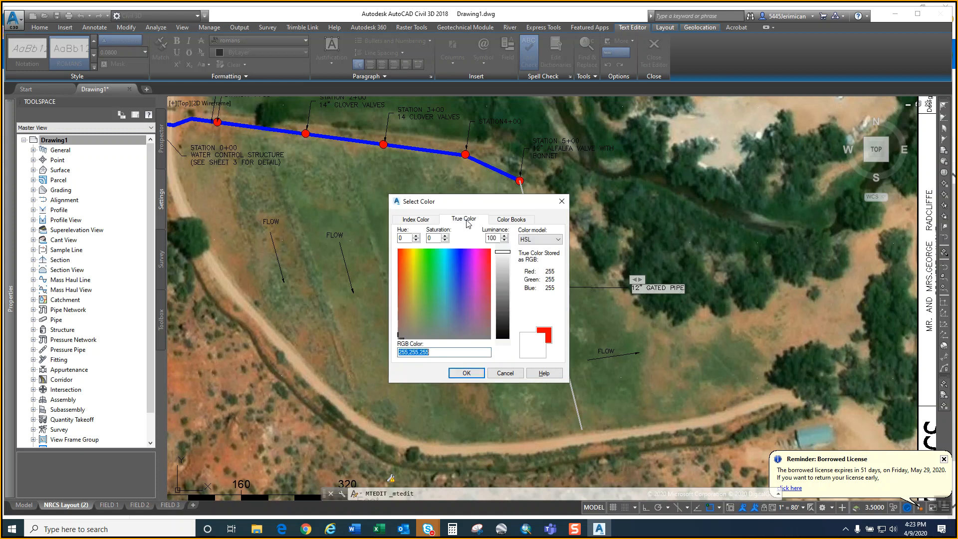
left_click_drag(503, 256, 493, 167)
left_click(436, 350)
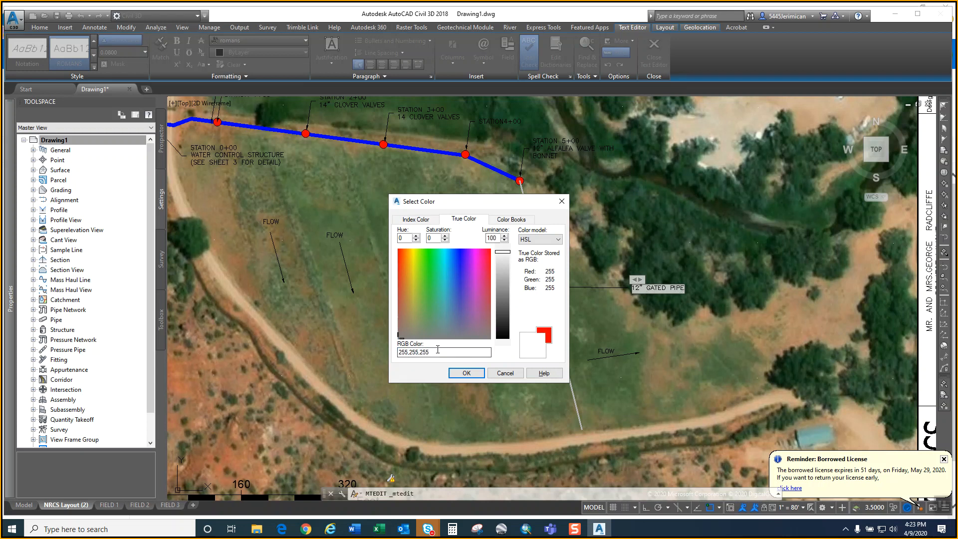
left_click(466, 372)
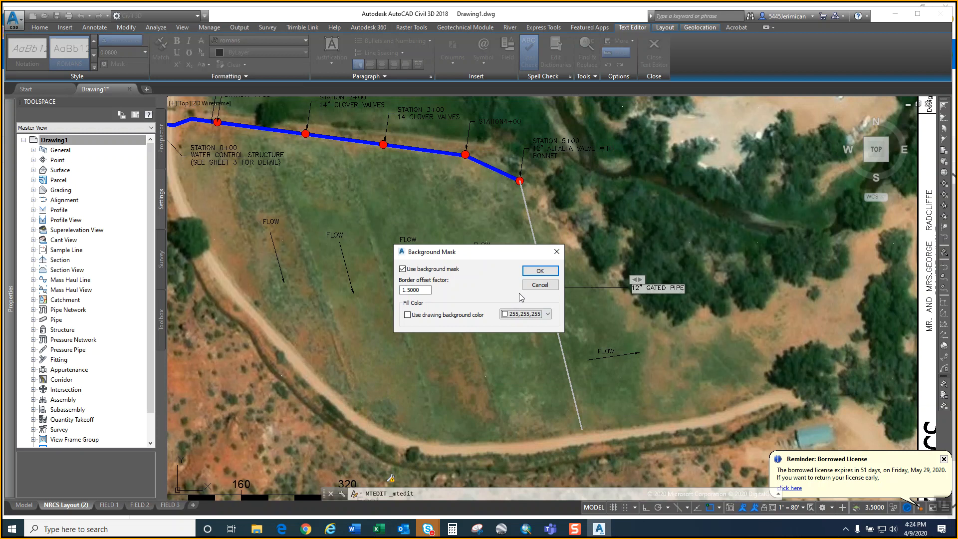
left_click(528, 273)
left_click(600, 307)
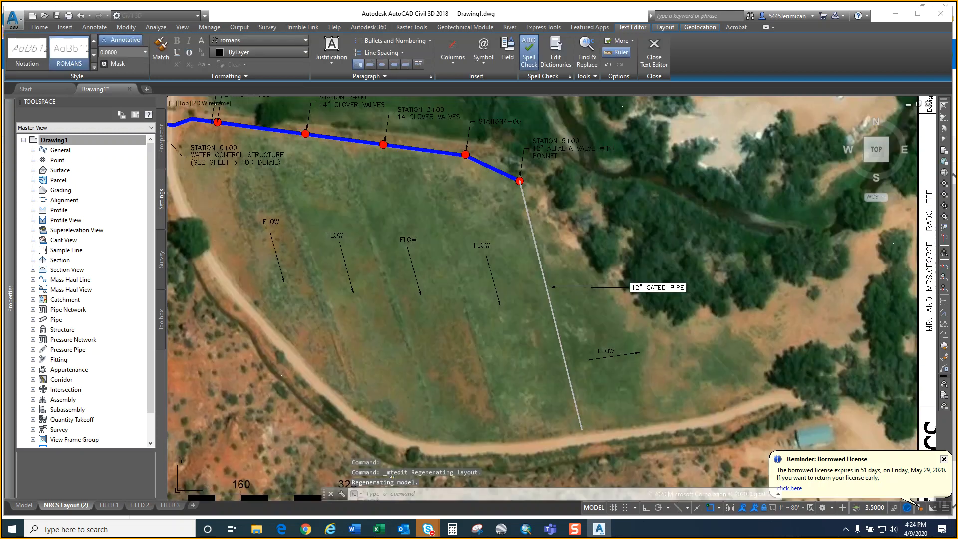
- Examine the station labels along the main pipeline and the overall layout of the sheet
middle_click_drag(514, 266, 557, 371)
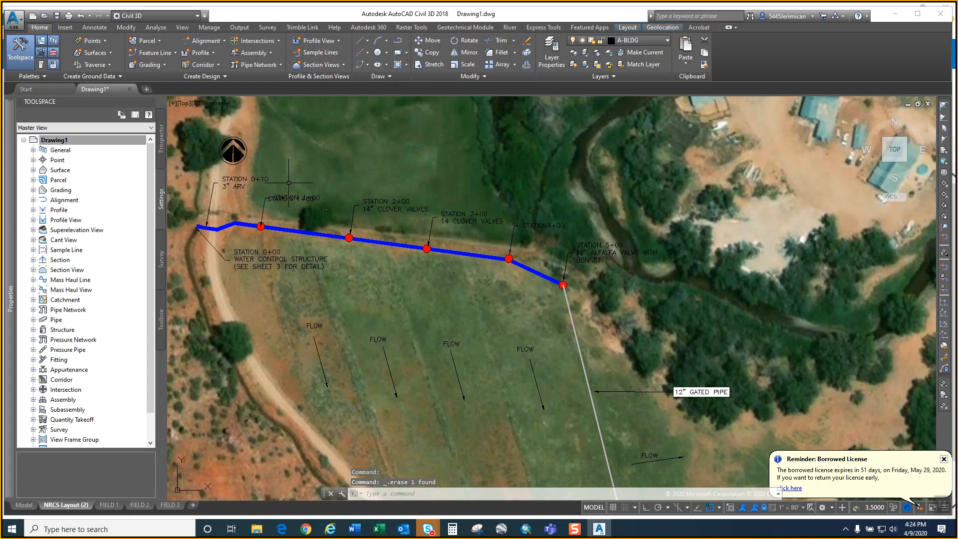
scroll(280, 200, "up", 2)
scroll(279, 202, "up", 2)
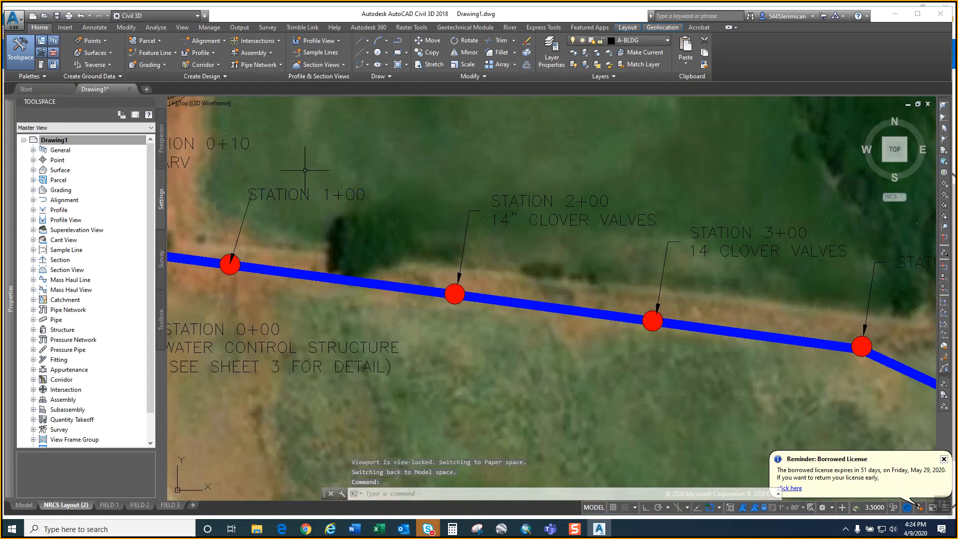
scroll(345, 228, "down", 2)
scroll(342, 226, "down", 2)
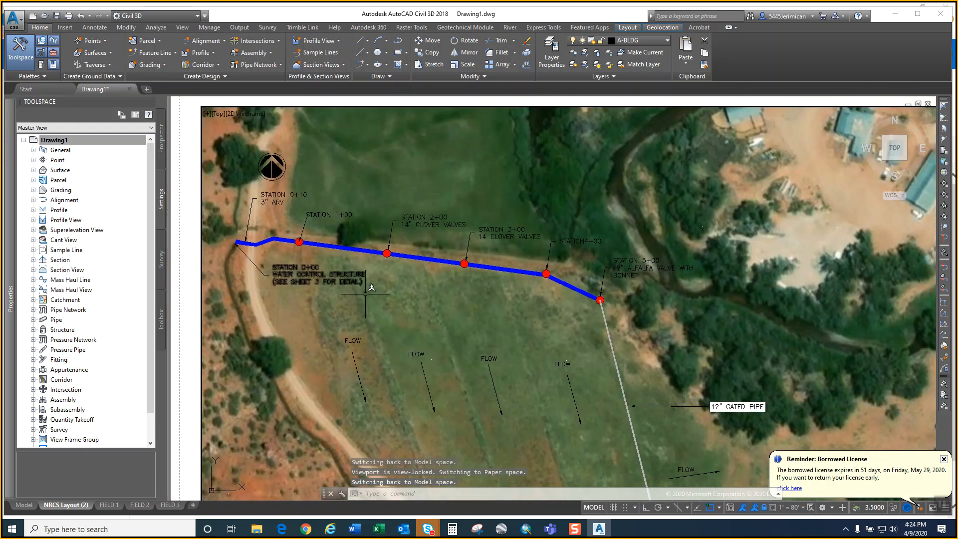
scroll(342, 237, "down", 2)
scroll(342, 239, "down", 2)
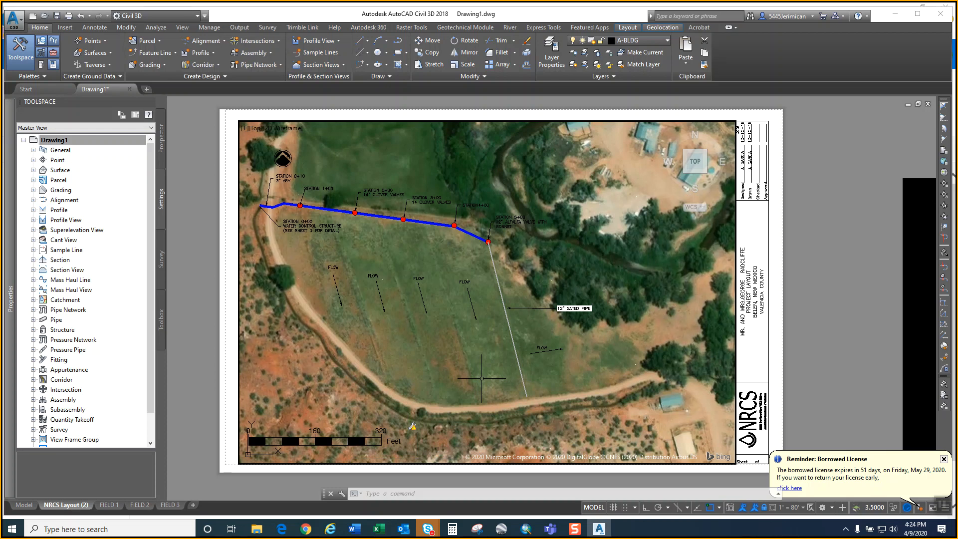
- Try copying the Station 5+00 label and its leader to a spot southeast of the valve
scroll(489, 246, "up", 2)
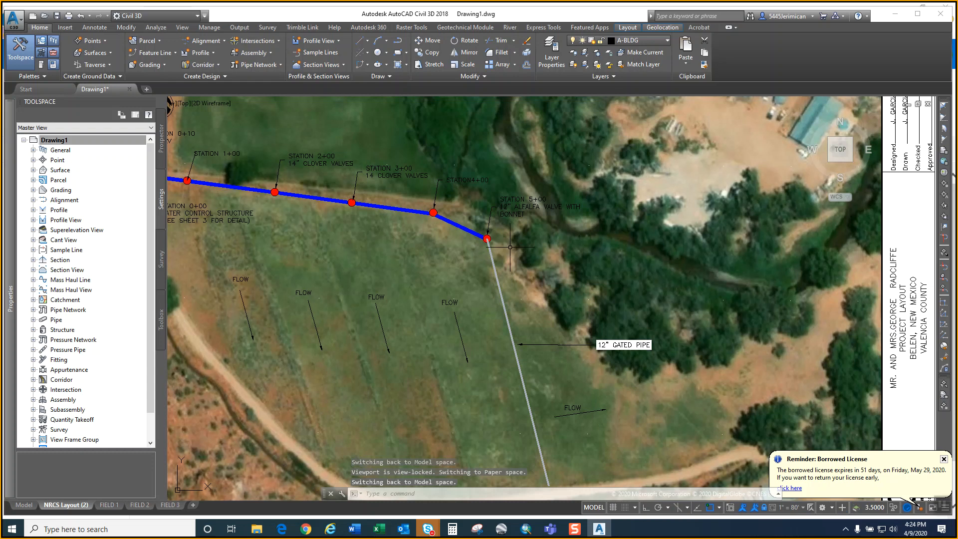
middle_click_drag(311, 209, 378, 246)
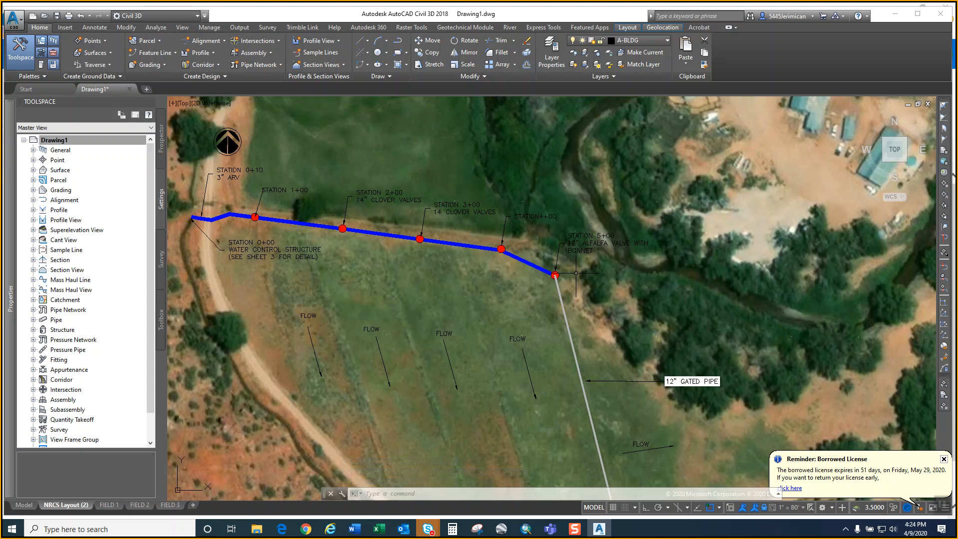
left_click(561, 246)
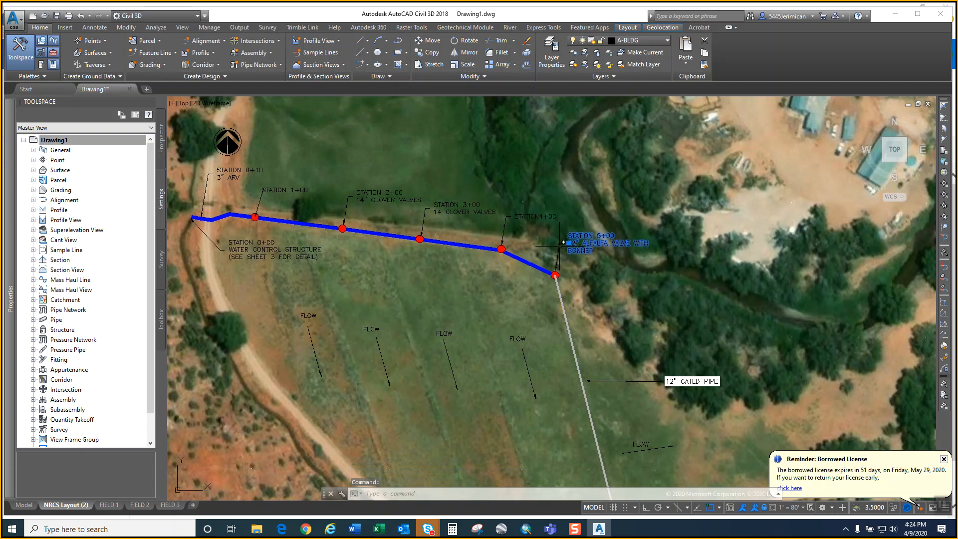
left_click(529, 260)
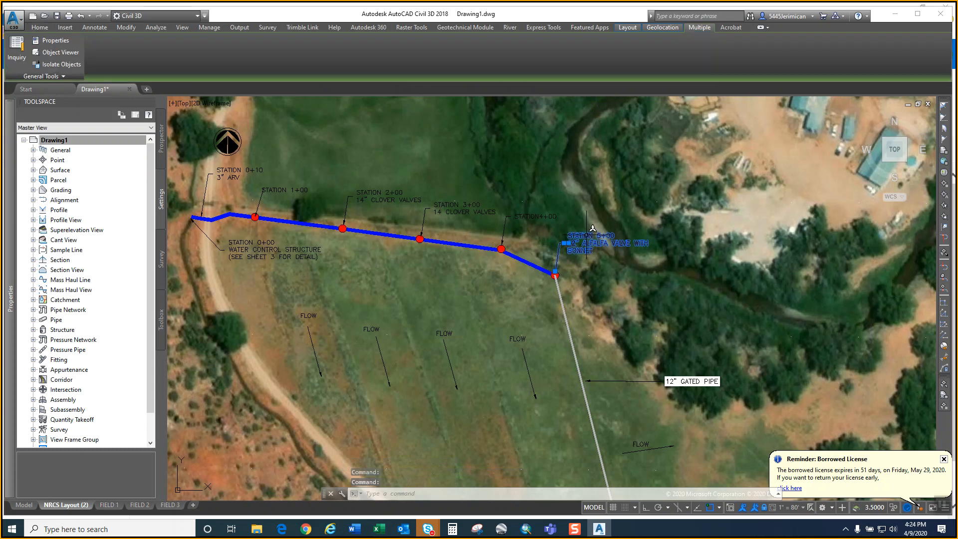
type("co")
key("Return")
left_click(598, 264)
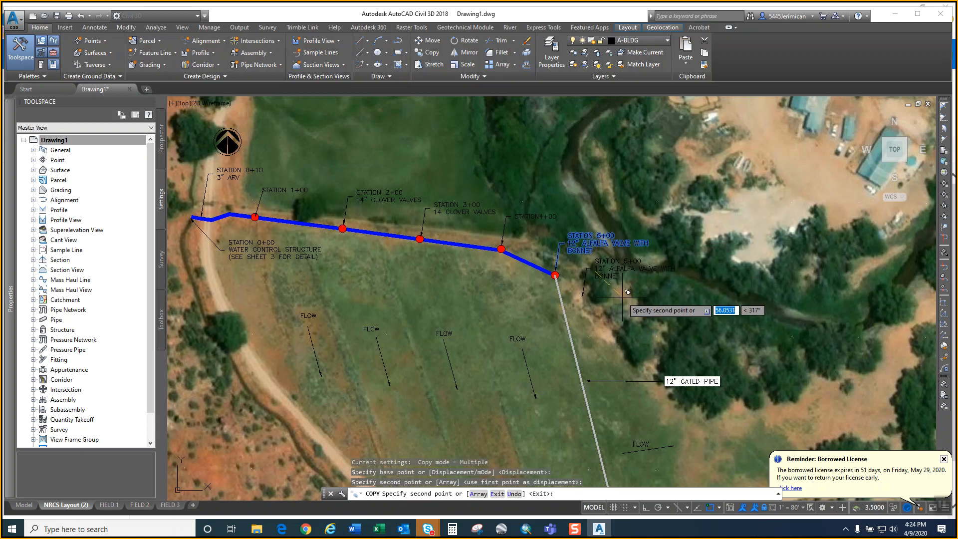
key("Escape")
- Try attaching the copied leader to the Station 5+00 valve, and delete the copied leader and label
left_click(584, 289)
left_click(582, 297)
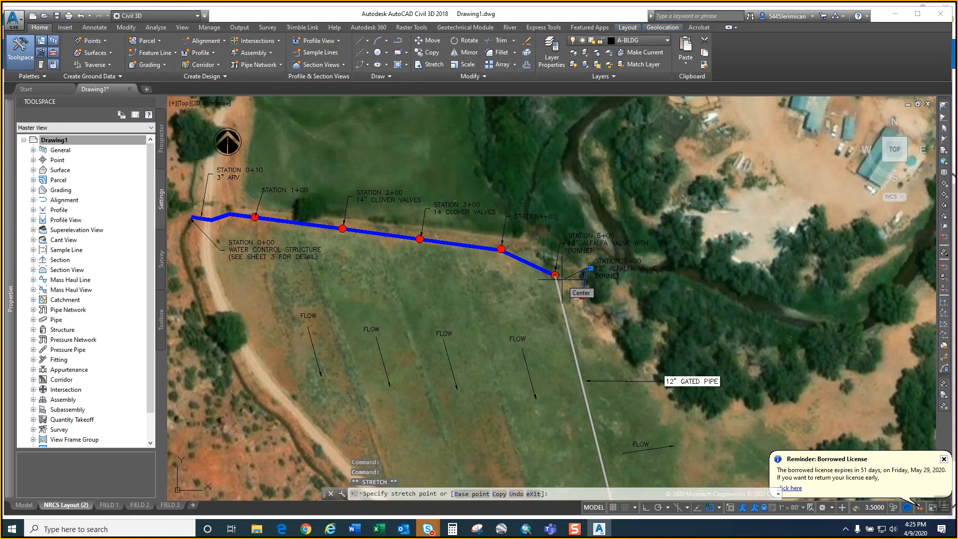
left_click(555, 274)
key("Escape")
key("Delete")
left_click(569, 271)
left_click(571, 270)
left_click(574, 272)
key("Delete")
- Extend the Station 5+00 note with "AND A END OF LINE ASSEMBLY DIRECTLY AFTER ALFALFA VALVE. (SEE SHEET DETAIL 5)"
double_click(582, 242)
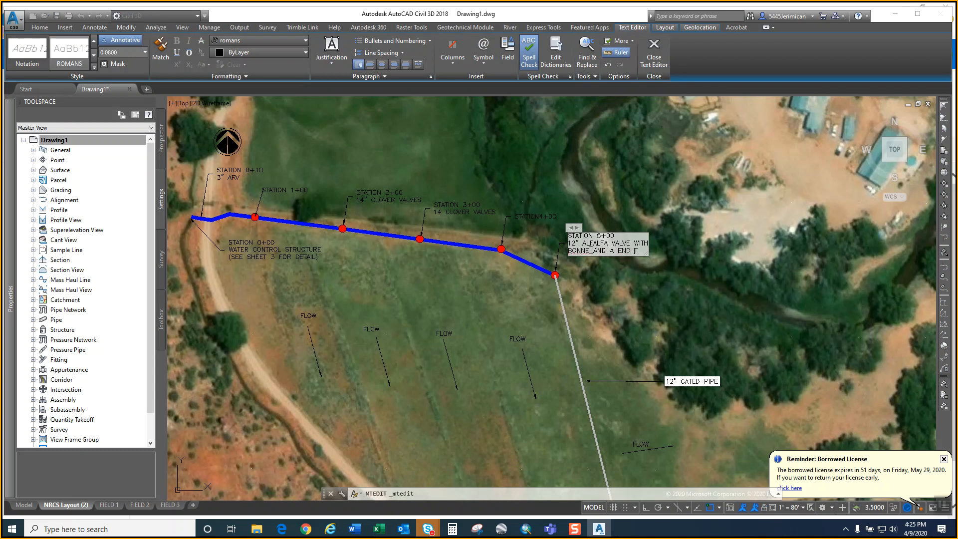
type("NE ASSET")
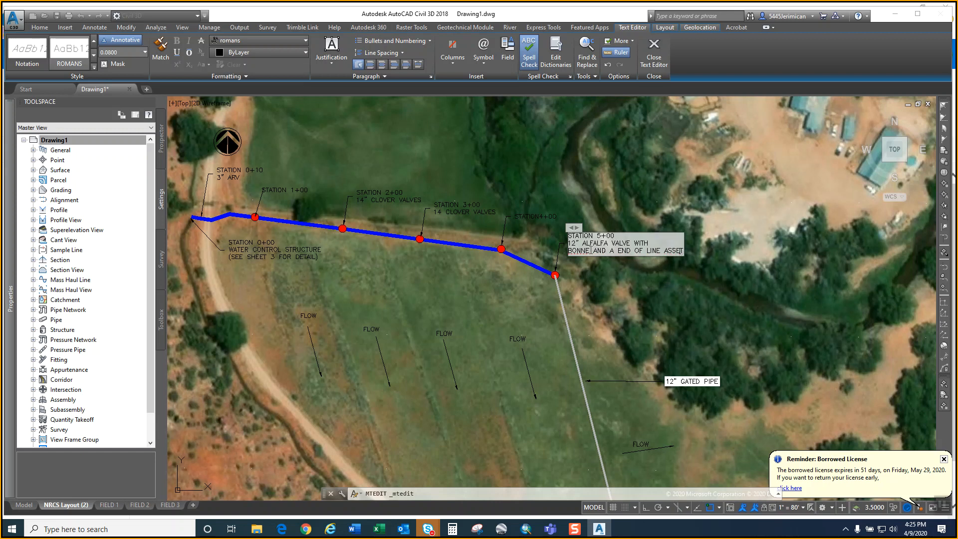
key("BackSpace")
type("MBLY")
key("Return")
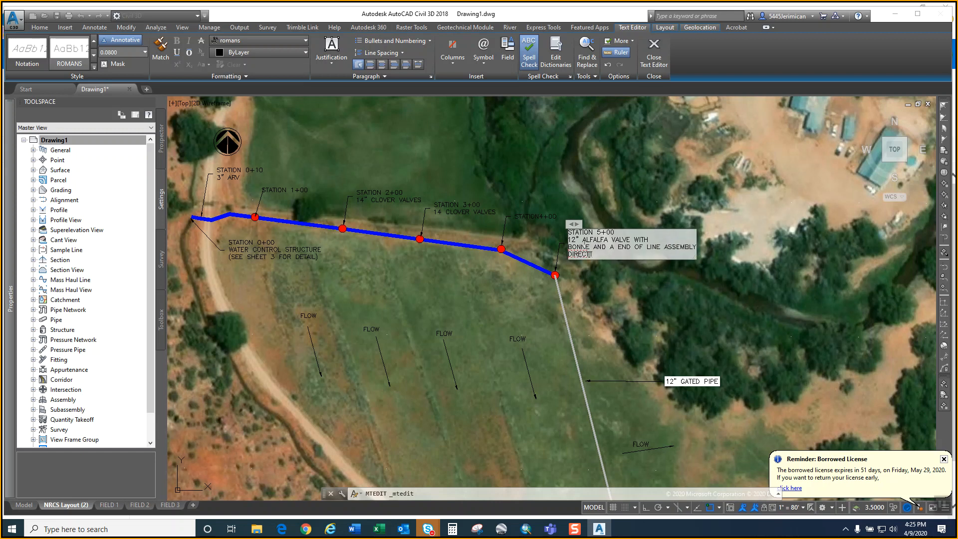
type("DIRECTLY AFTER T")
type("(SEE SHE")
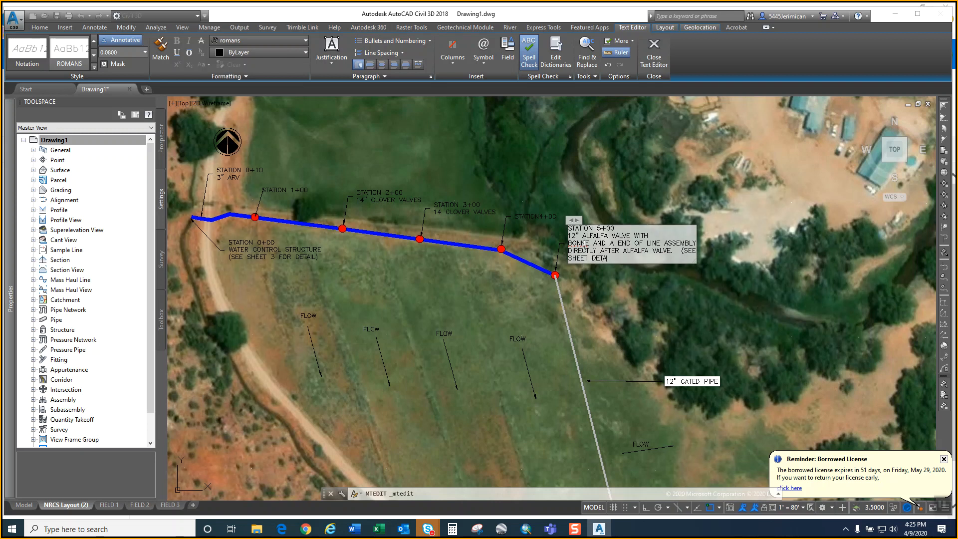
type("ET DETAIL 5)")
left_click(636, 164)
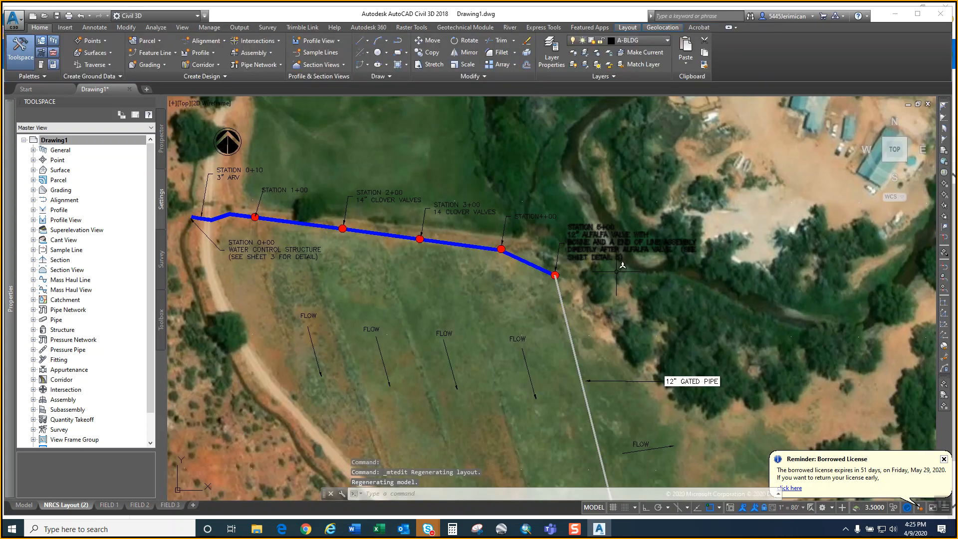
- Turn on the background mask for the Station 5+00 note with white fill color 255 and finish editing the text
left_click(610, 242)
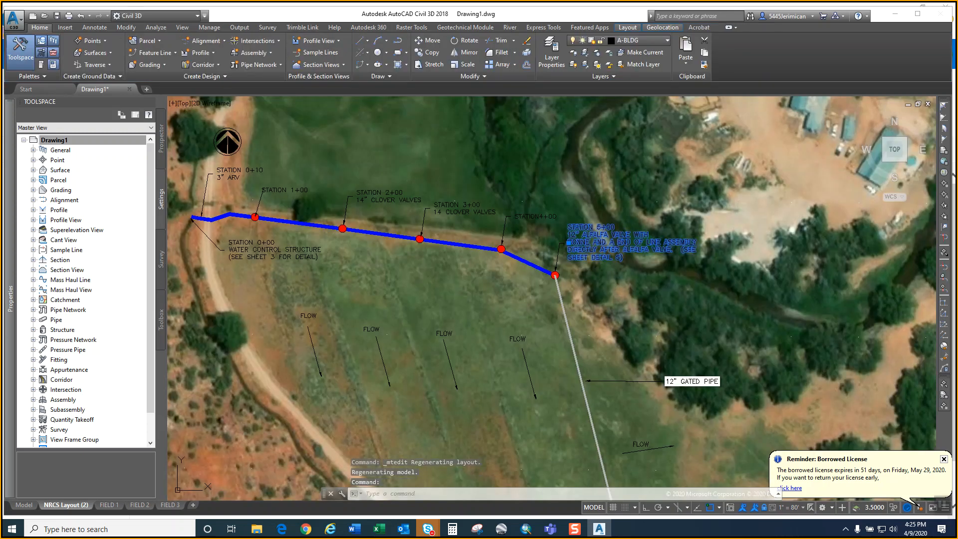
double_click(602, 243)
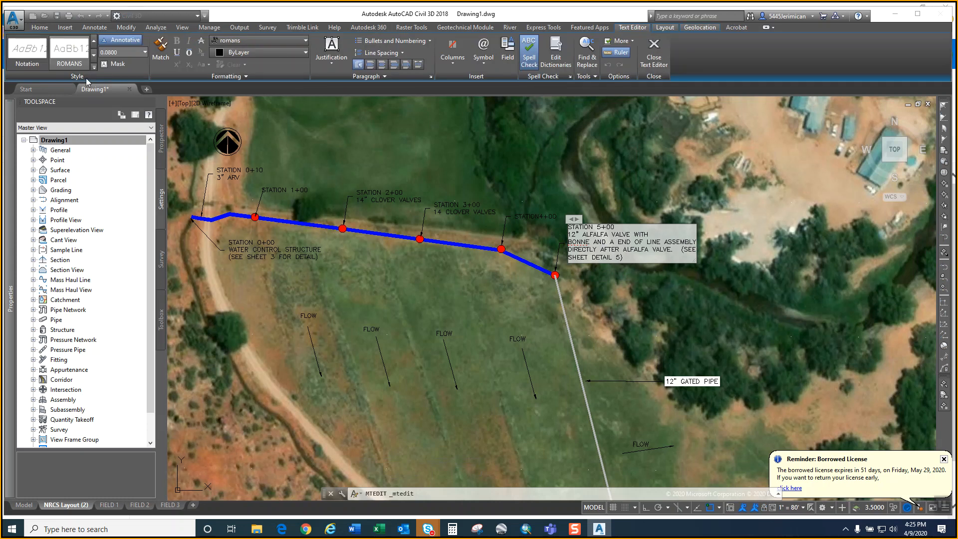
left_click(108, 64)
left_click(452, 269)
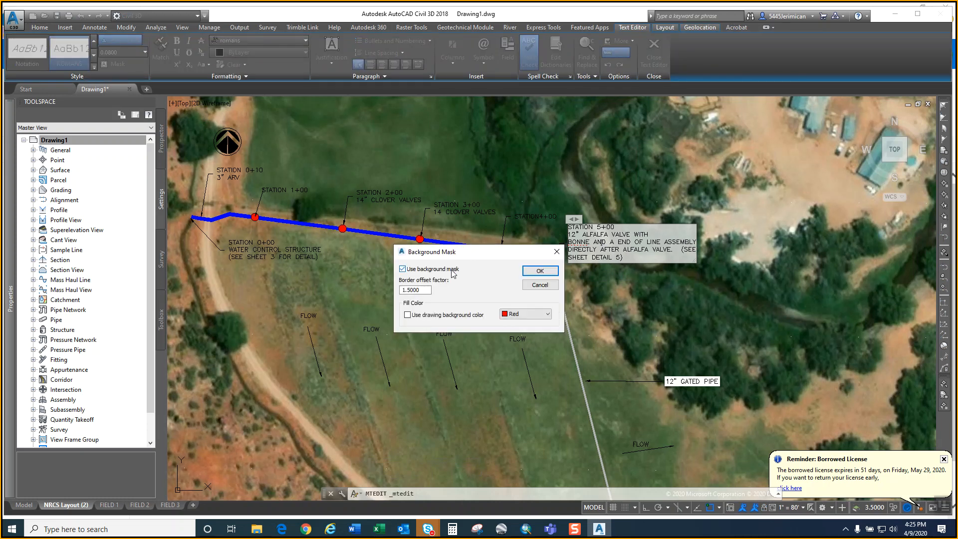
left_click(537, 316)
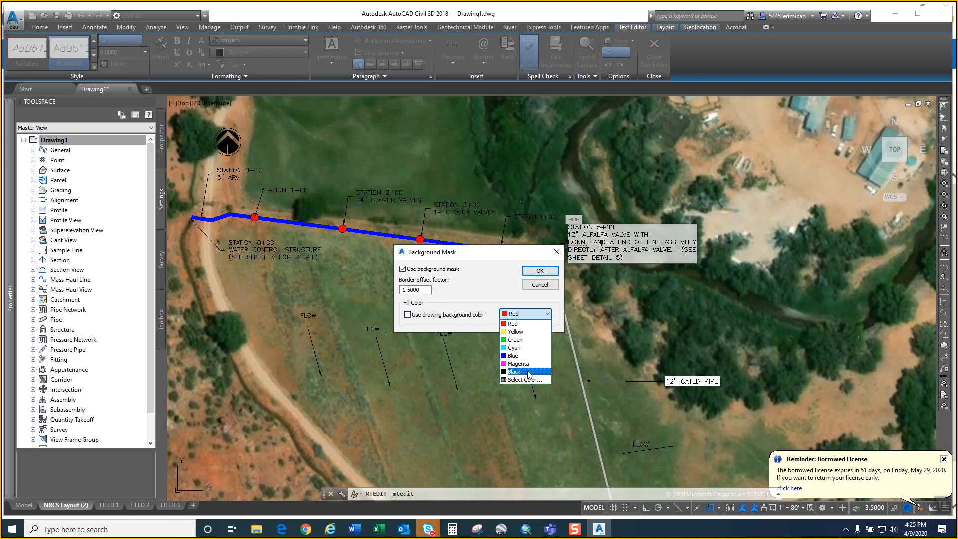
left_click(526, 380)
left_click(446, 330)
left_click(469, 374)
left_click(539, 284)
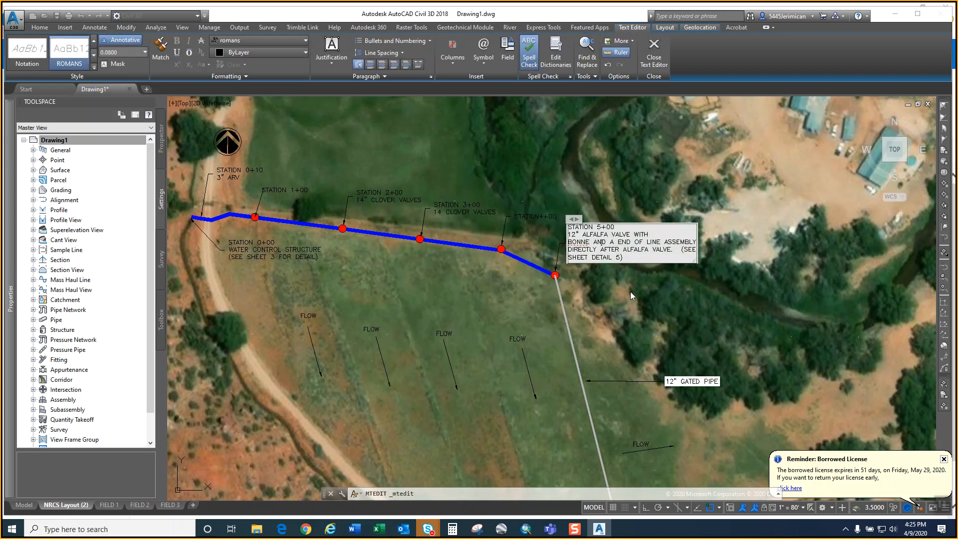
key("Escape")
key("Escape")
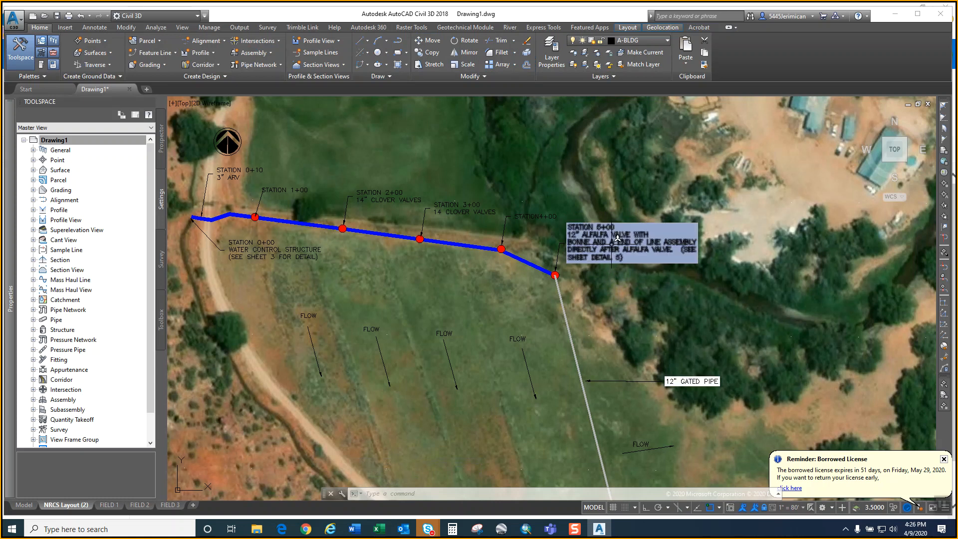
- Set the Station 5+00 note's mask fill to true color 255,255,255, apply the mask and close the text
double_click(617, 238)
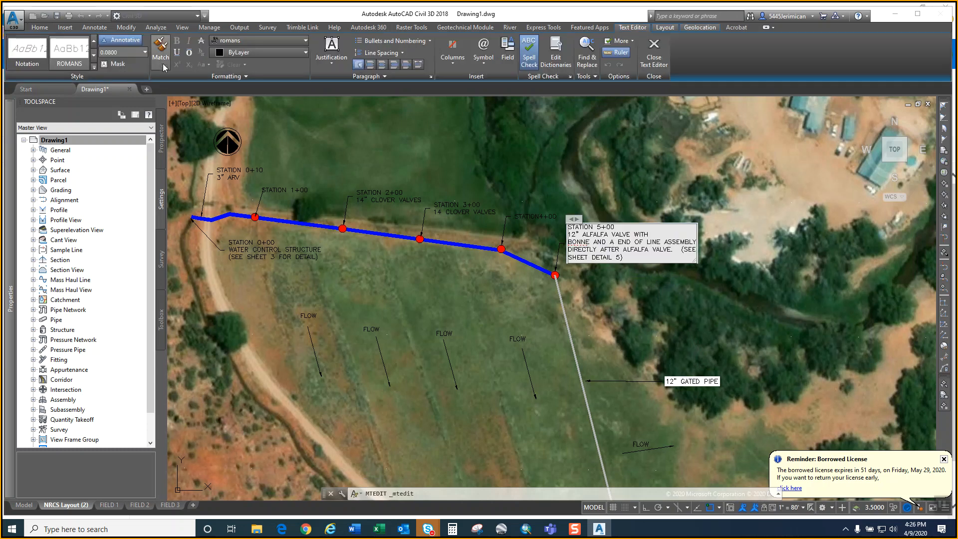
left_click(114, 64)
left_click(539, 313)
left_click(528, 388)
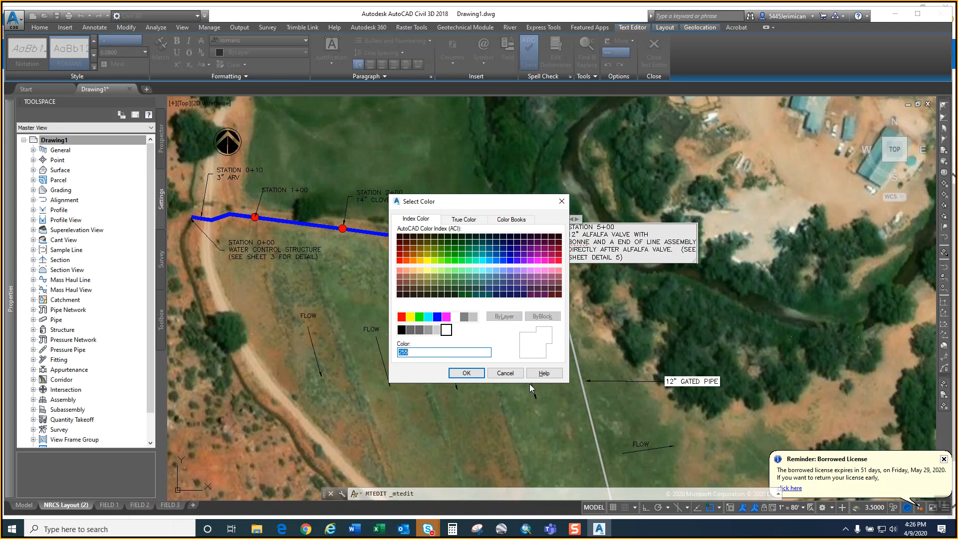
left_click(441, 352)
type(", 255, 255")
left_click(472, 375)
left_click(507, 311)
left_click(463, 219)
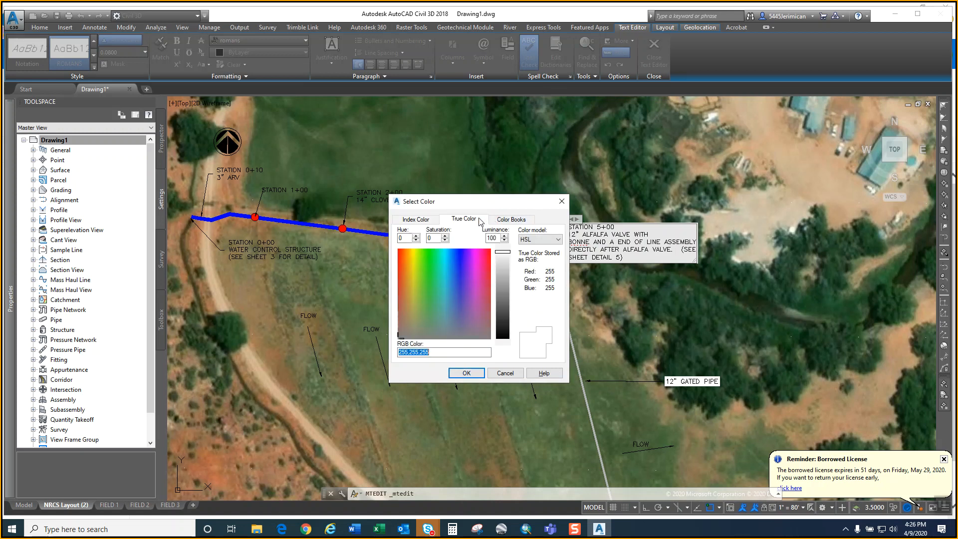
mouse_move(502, 252)
left_mouse_down()
mouse_move(503, 278)
mouse_move(494, 253)
left_mouse_up()
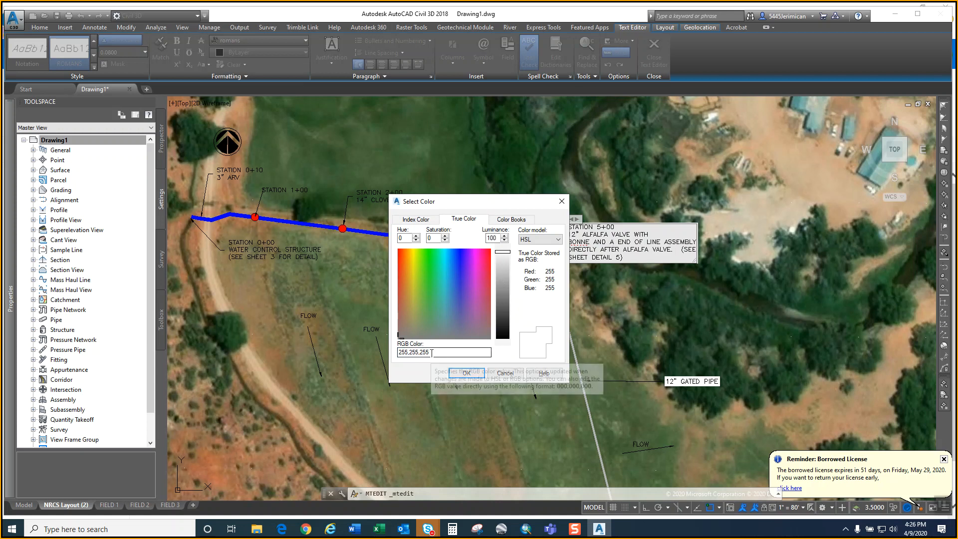
left_click_drag(444, 353, 349, 356)
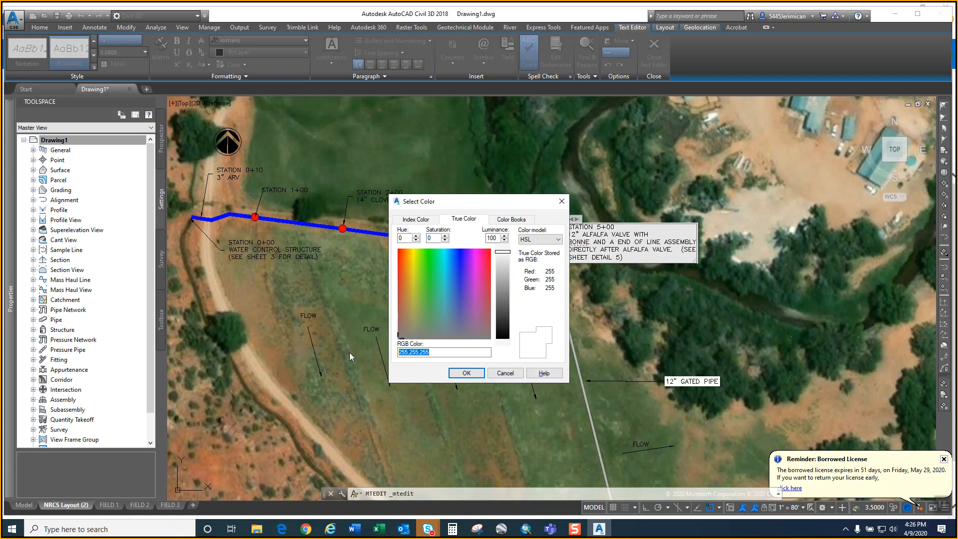
left_click(469, 375)
left_click(539, 271)
left_click(588, 285)
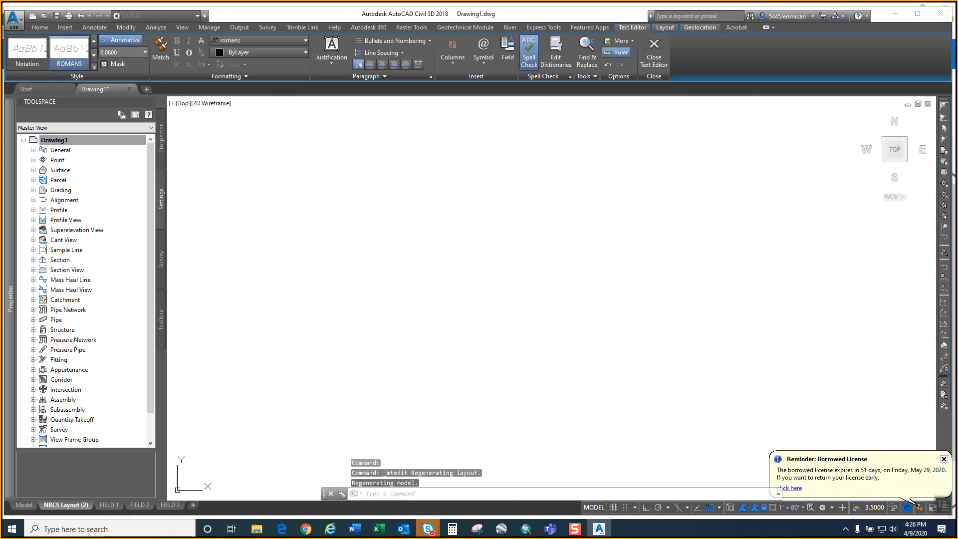
- Switch from the viewport's model space back to paper space on the NRCS sheet
scroll(406, 272, "down", 2)
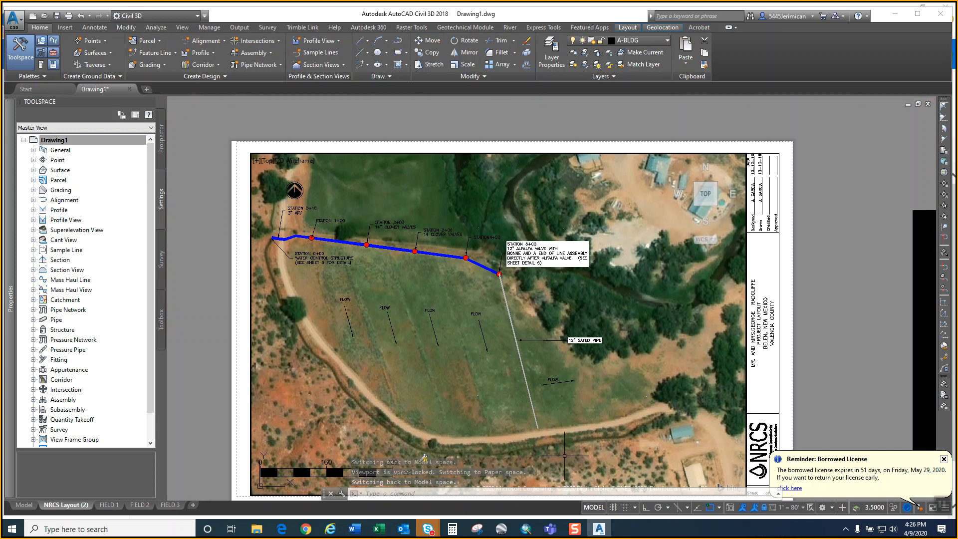
double_click(243, 205)
left_click(243, 204)
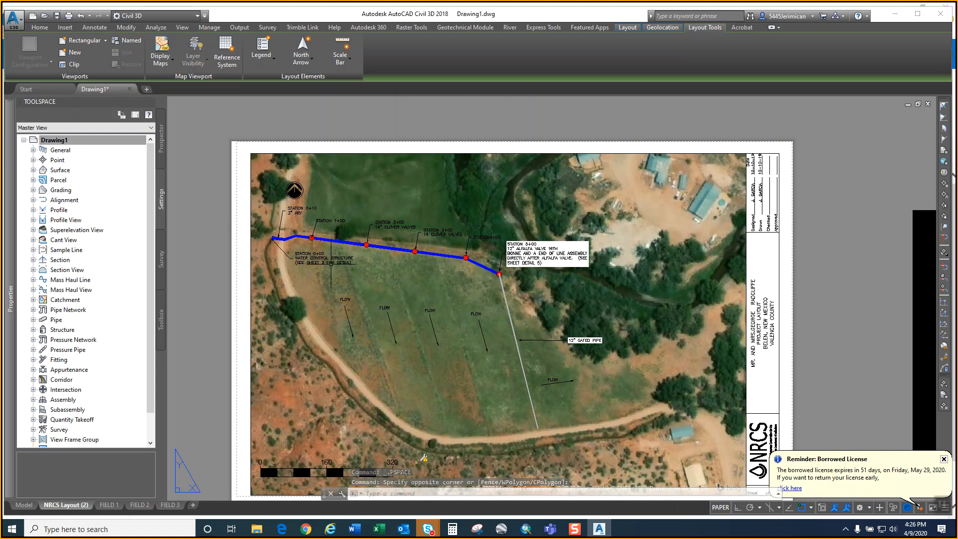
- Examine the station labels, flow arrows and gated pipe across the field on the sheet
scroll(334, 265, "up", 2)
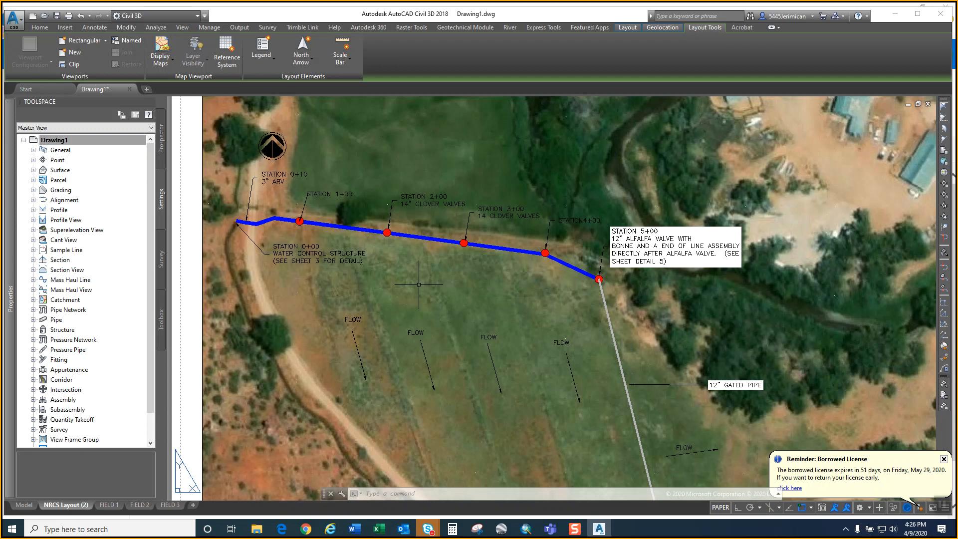
scroll(418, 285, "down", 2)
middle_click_drag(400, 286, 399, 251)
scroll(411, 313, "up", 2)
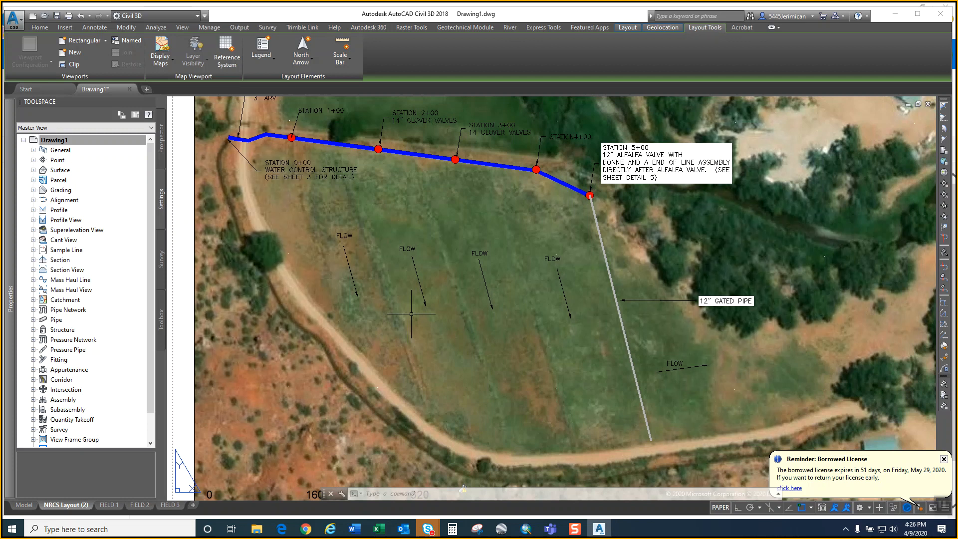
scroll(411, 314, "down", 2)
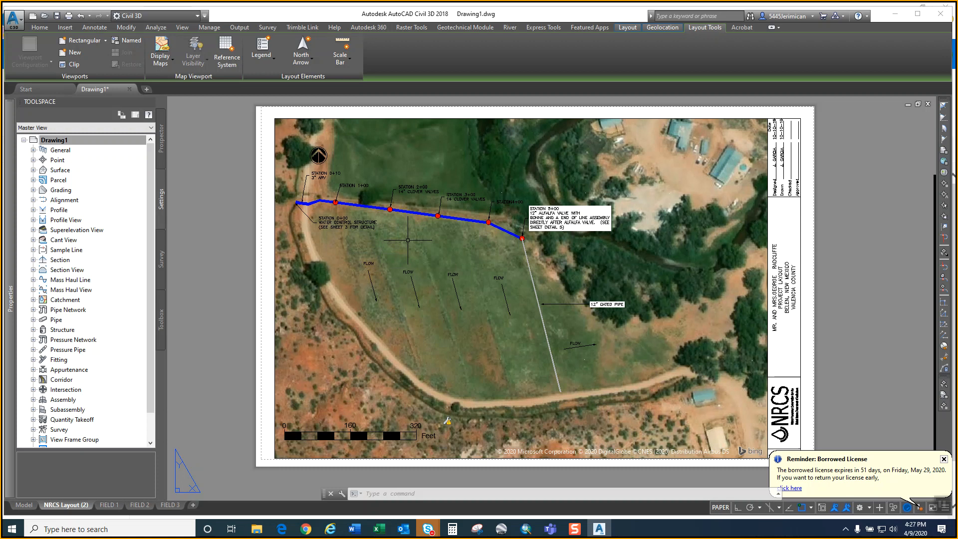
scroll(394, 225, "up", 2)
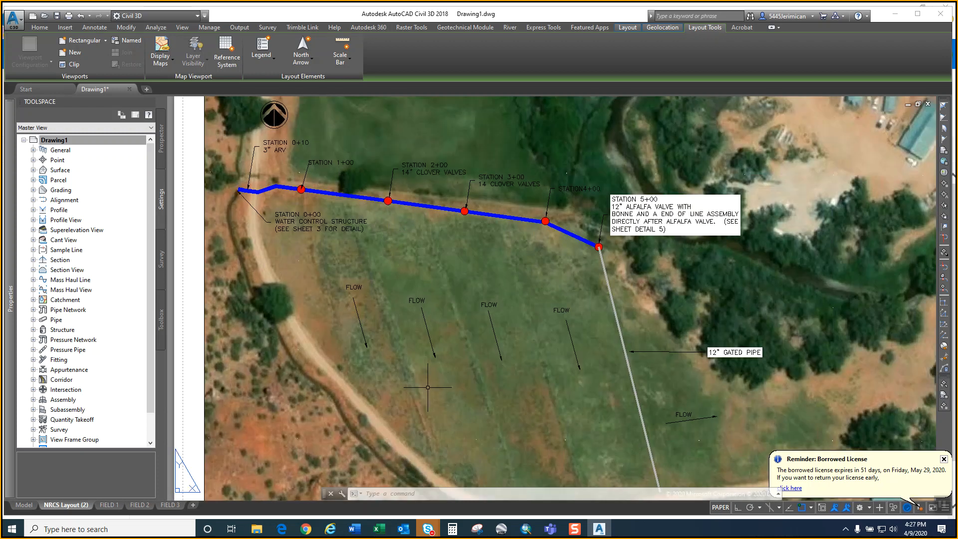
middle_click_drag(427, 387, 408, 318)
scroll(451, 390, "down", 2)
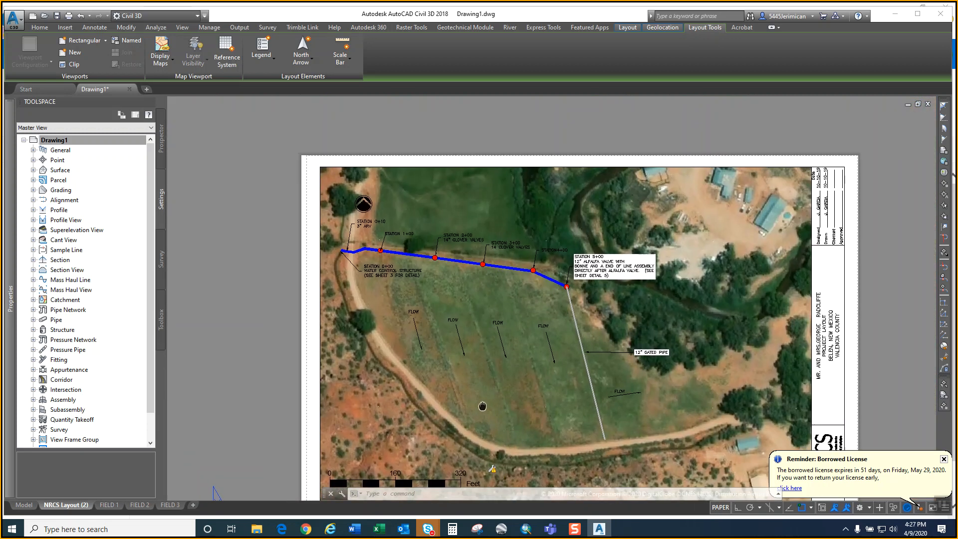
- Add a leader from the Station 2+00 valve into the field with the text "ELEVATION AT TOP OF FIELD 2 = 5200"
type("leader start point:")
key("Return")
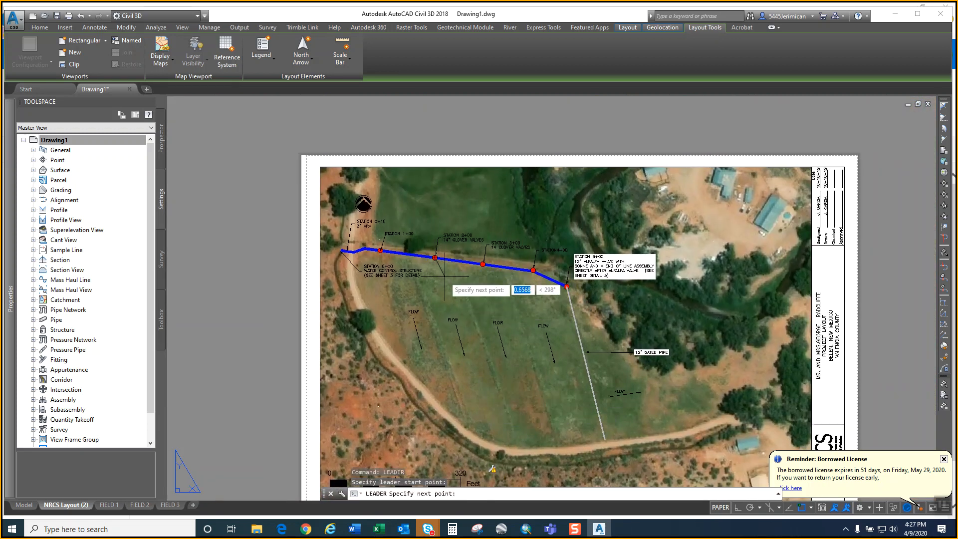
left_click(435, 257)
key("Return")
type("ELEVATION AT TOP OF FIELD 2 =")
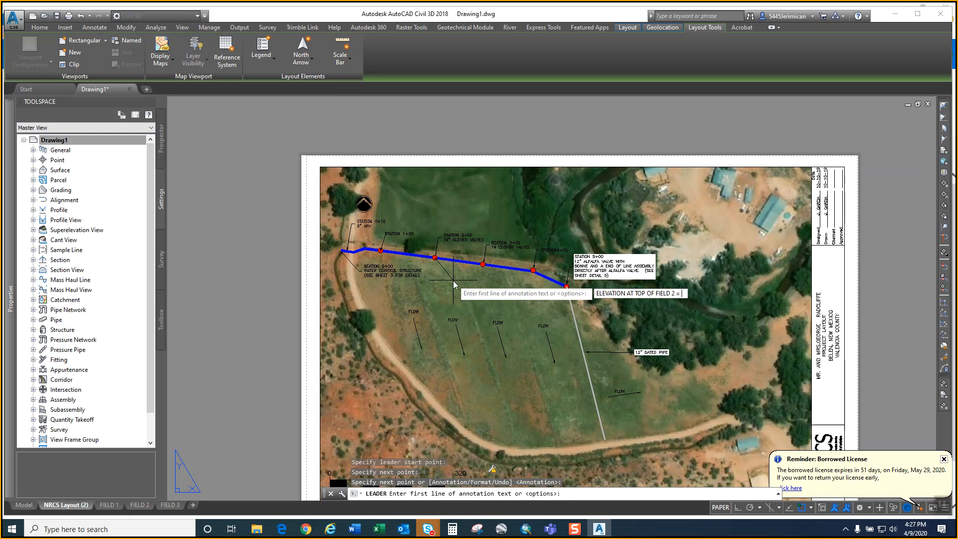
key("Return")
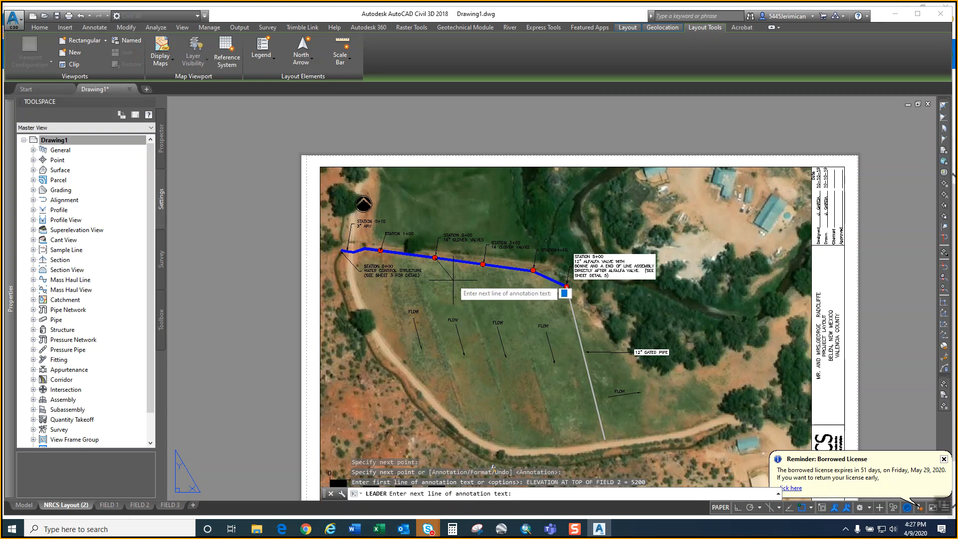
key("Escape")
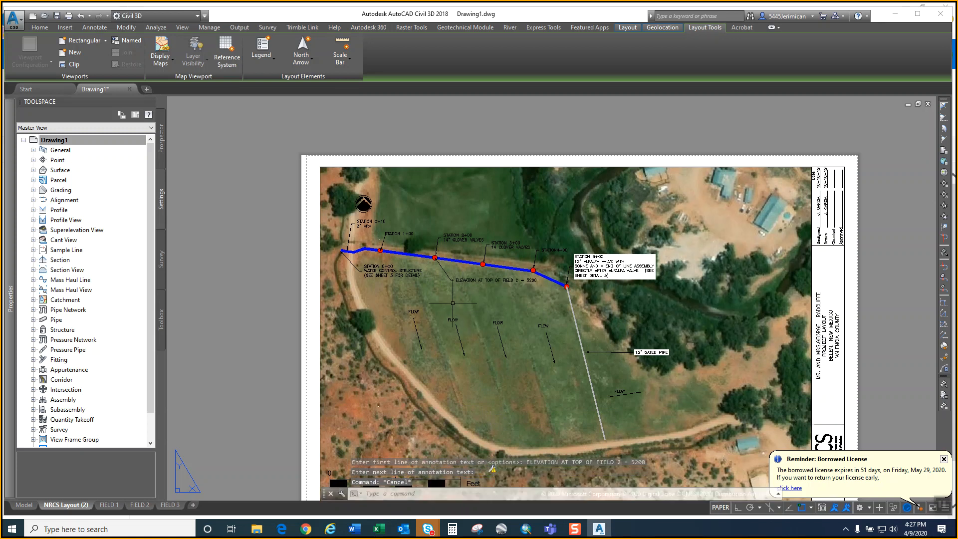
- Copy the top-of-field elevation text and its leader to the south edge of the field beside the road
left_click(466, 281)
left_click(445, 273)
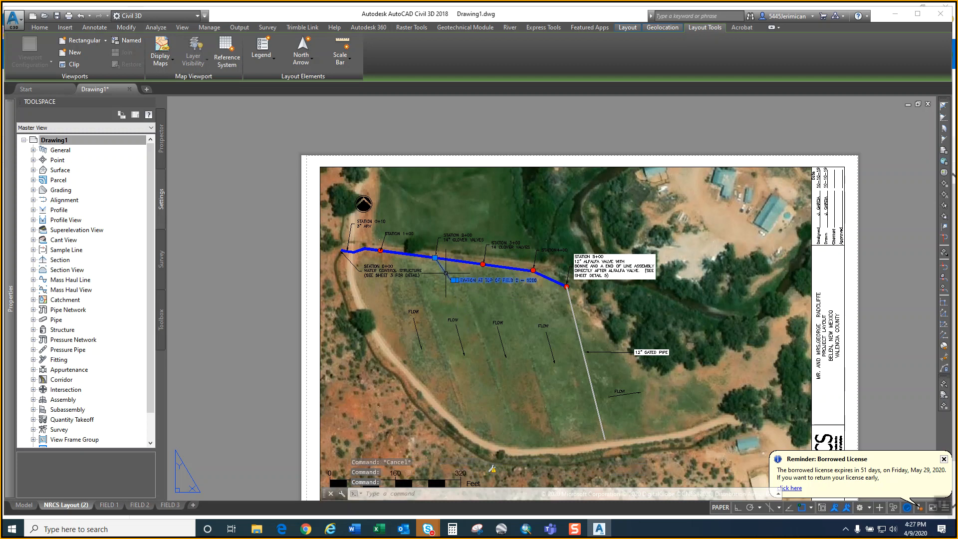
type("co")
key("Return")
left_click(423, 276)
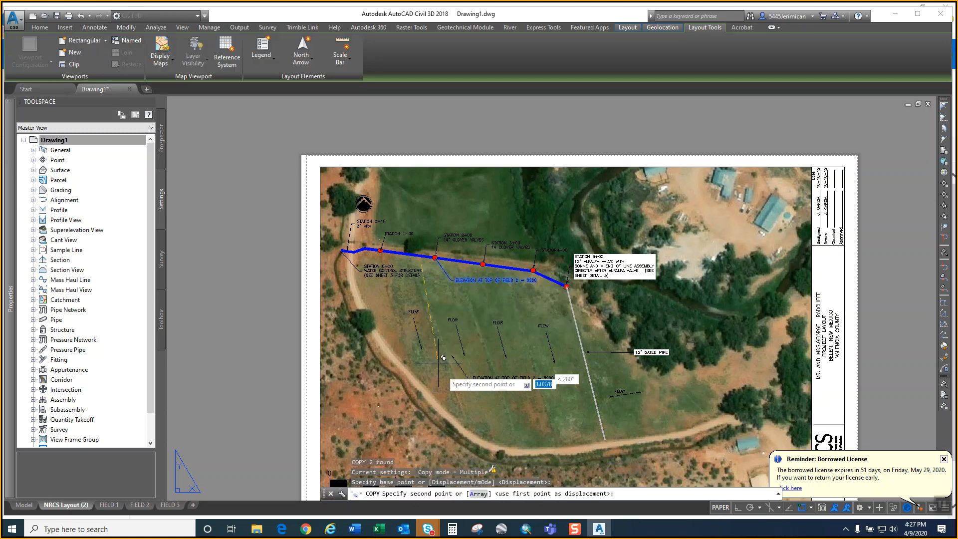
left_click(482, 453)
key("Escape")
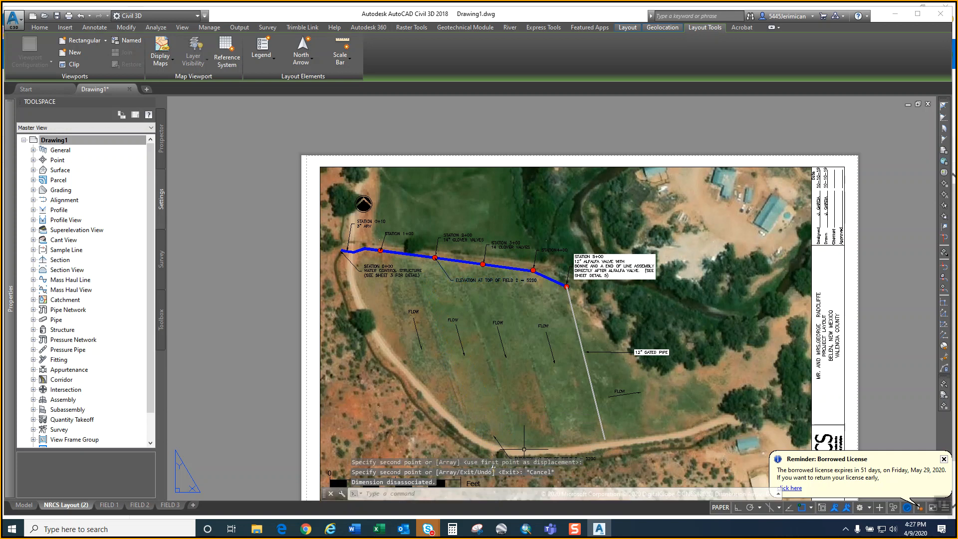
- Change the copied label's text to "ELEVATION AT BOTTOM OF FIELD 2 = 5219"
scroll(528, 443, "down", 2)
scroll(531, 438, "up", 4)
double_click(535, 438)
left_click_drag(544, 439, 555, 439)
type("BOTTOM")
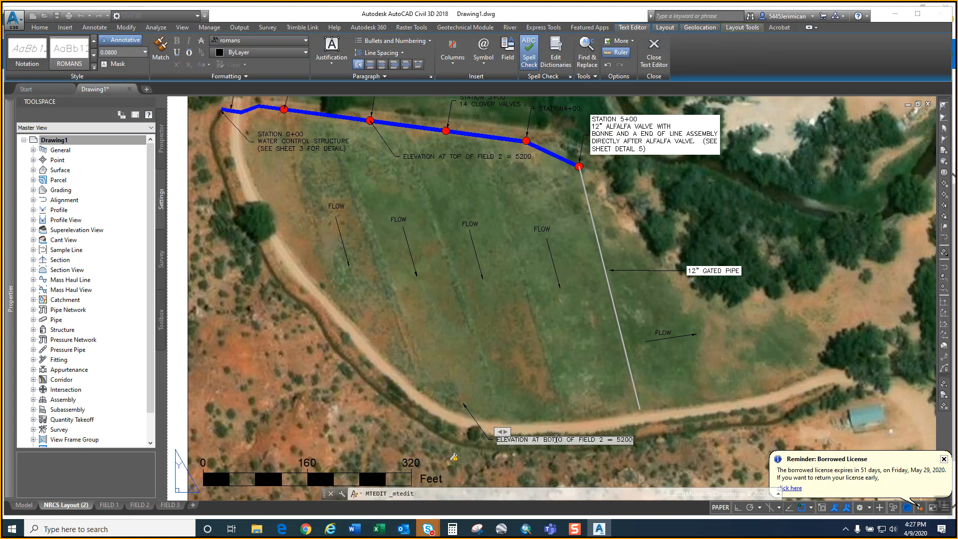
left_click_drag(621, 440, 647, 439)
type("5219")
left_click(584, 407)
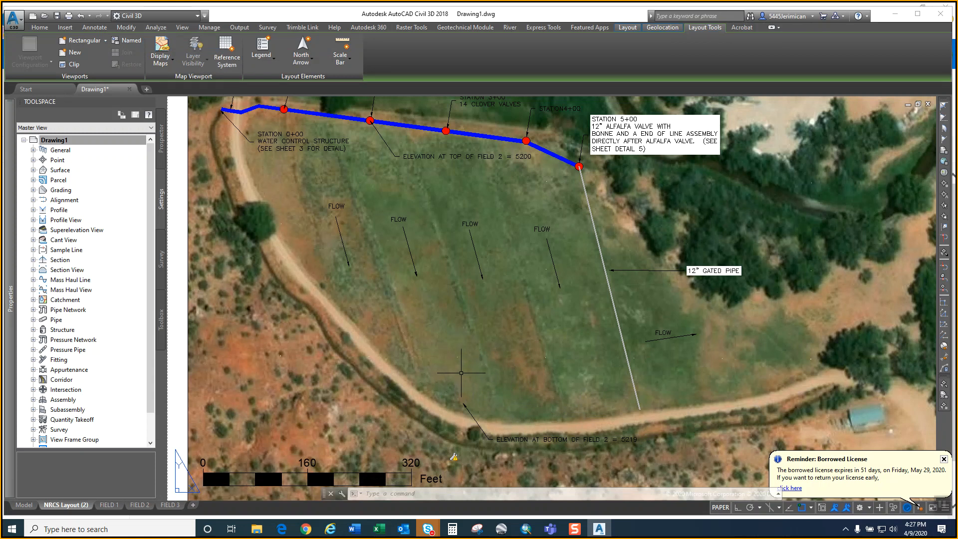
middle_click_drag(438, 329, 465, 359)
scroll(465, 358, "down", 2)
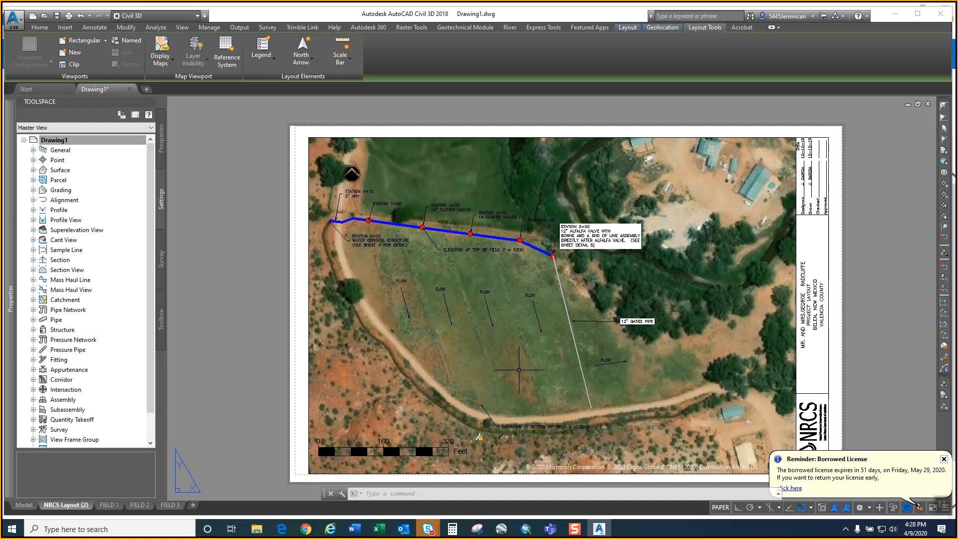
scroll(437, 279, "up", 2)
scroll(435, 275, "down", 2)
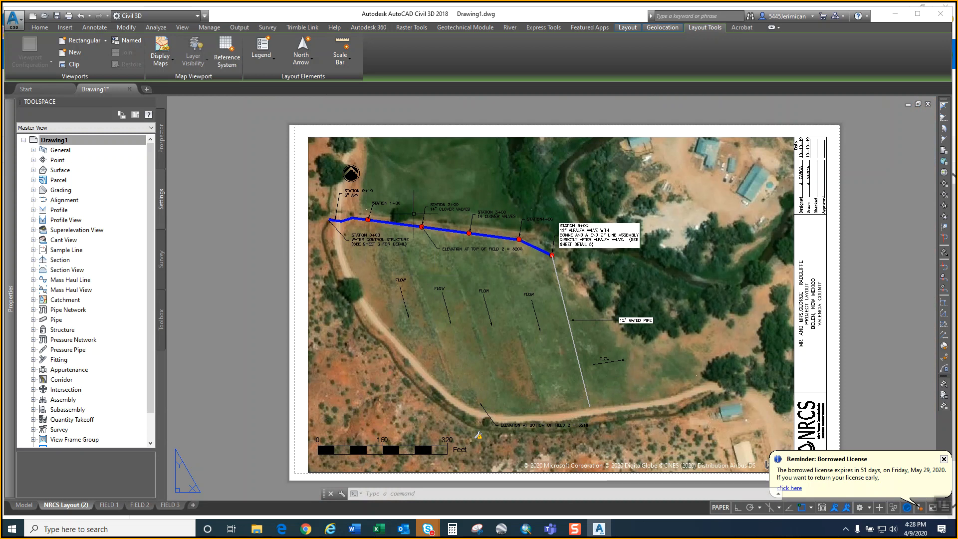
- Replace the client name in the title block with "PRODUCER"
middle_click_drag(568, 416, 497, 402)
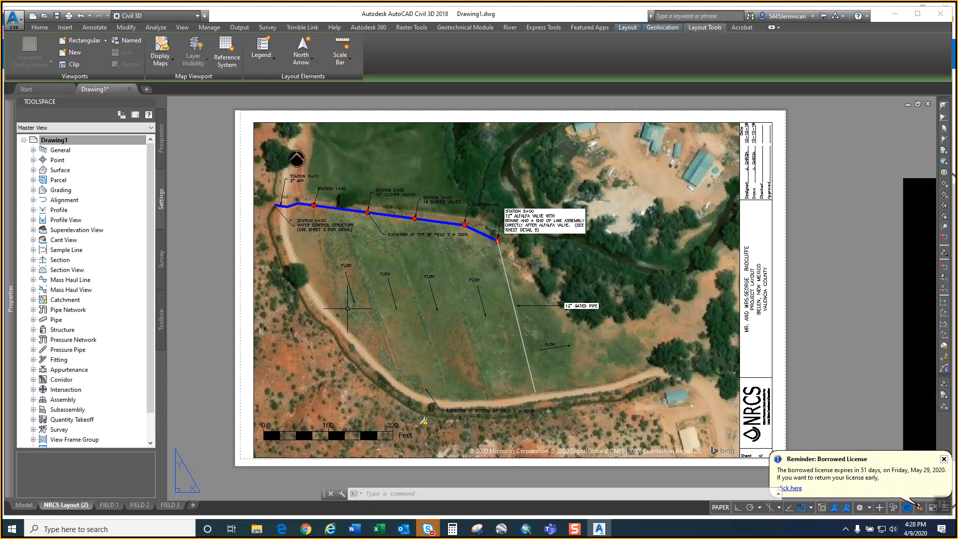
left_click(797, 333)
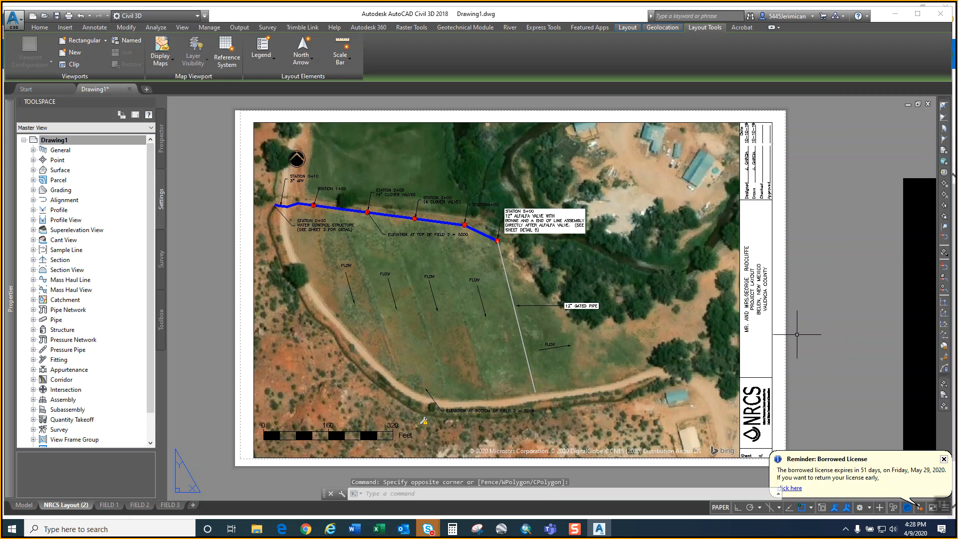
left_click(799, 332)
left_click(791, 331)
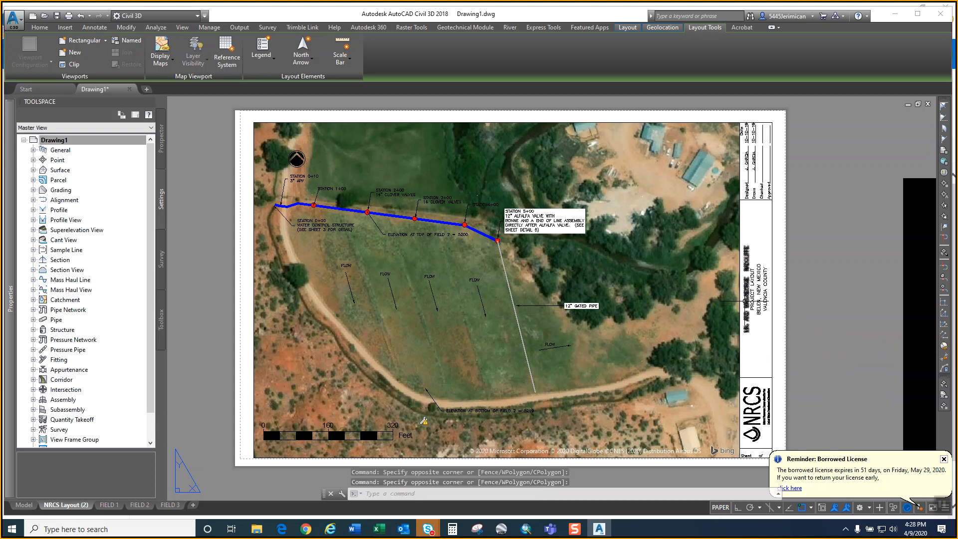
double_click(747, 310)
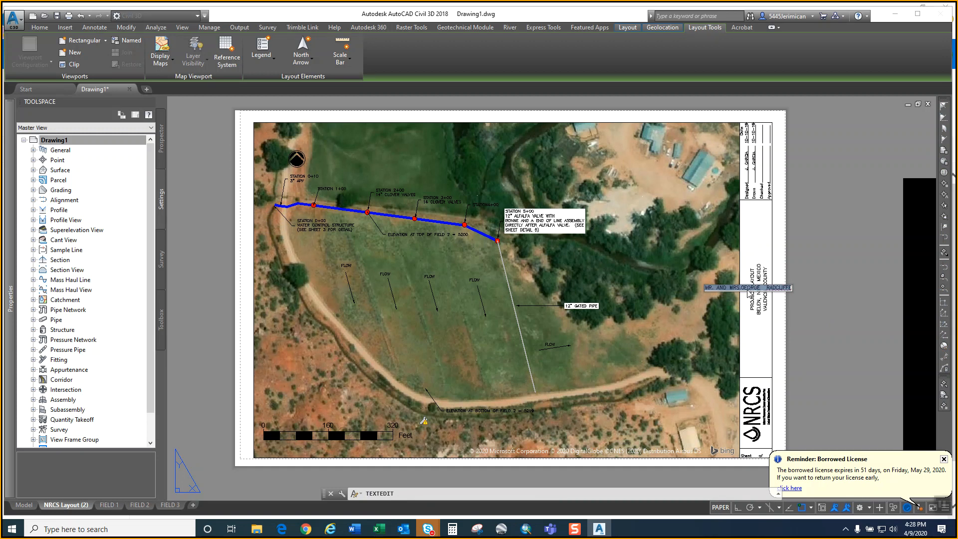
key("Escape")
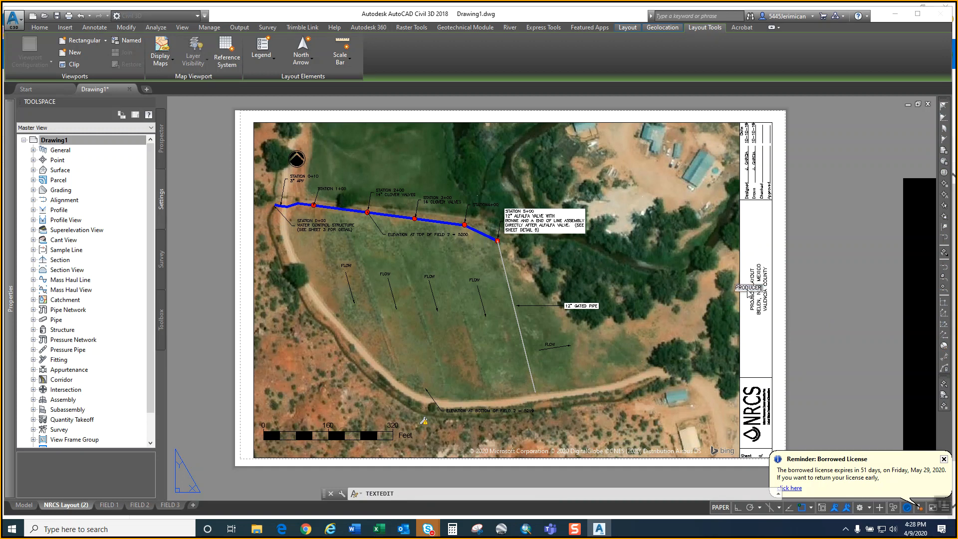
key("Escape")
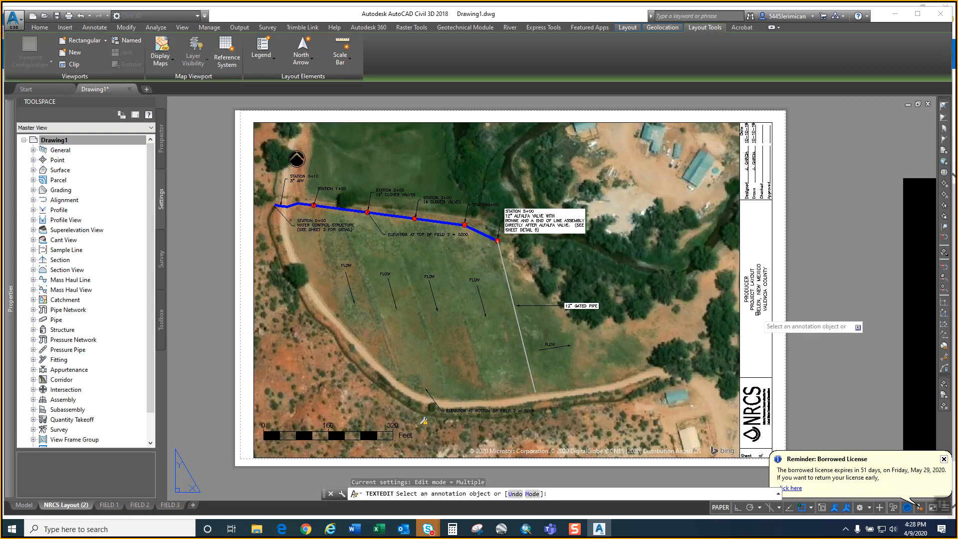
- Change the town in the title block's location line to "JEMEZ SPRINGS", keeping New Mexico as the state
double_click(753, 296)
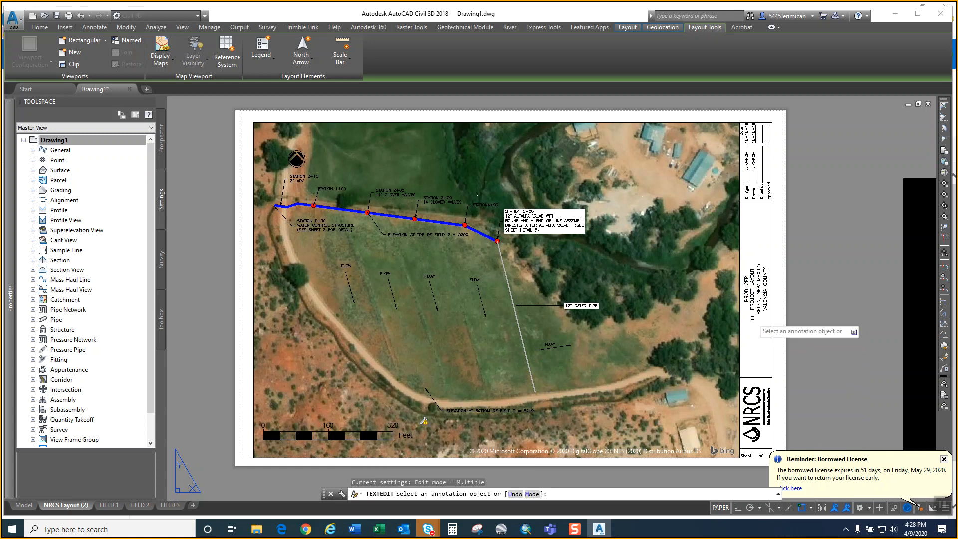
key("Escape")
key("Escape")
double_click(752, 288)
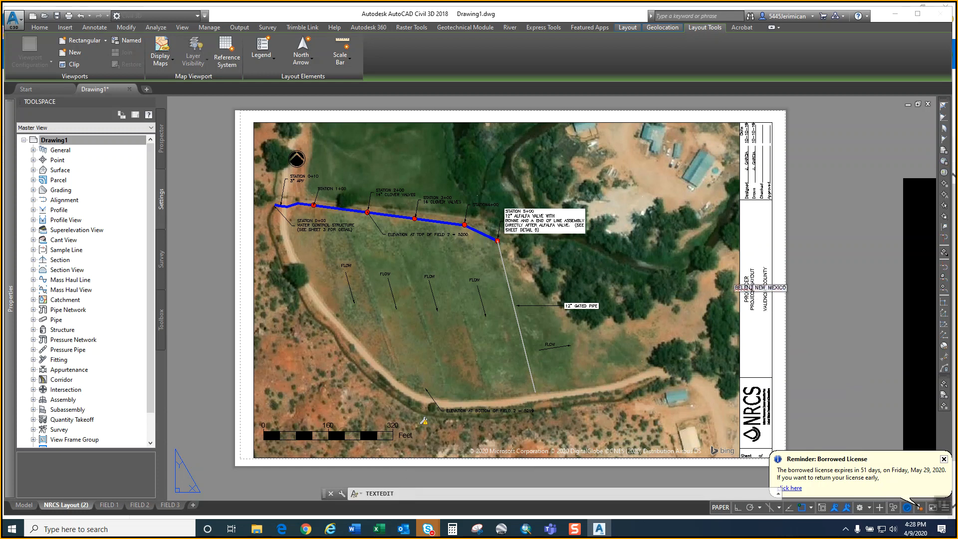
left_click_drag(751, 288, 726, 293)
type("JEMEZ SPRINGS")
key("Return")
key("Escape")
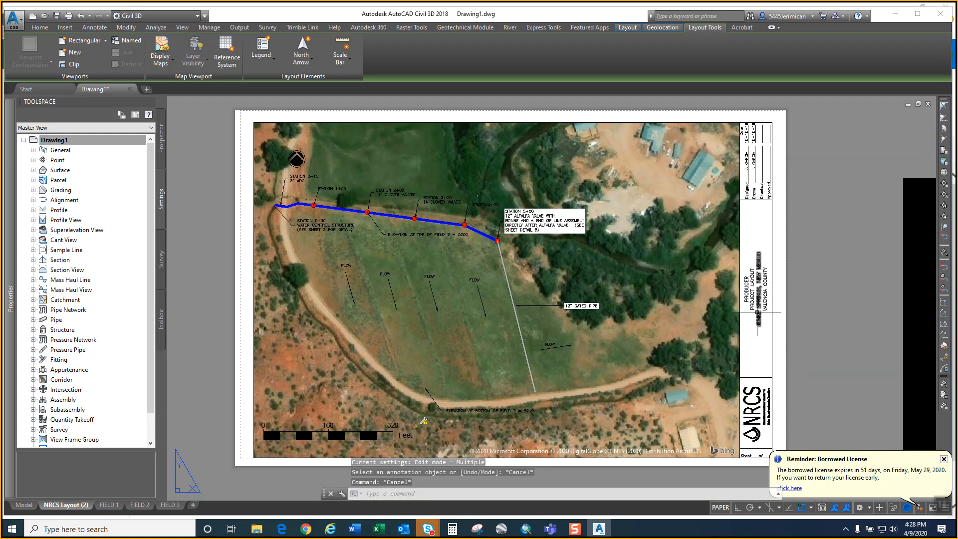
- Change the county line in the title block to "SANDOVAL COUNTY"
double_click(764, 301)
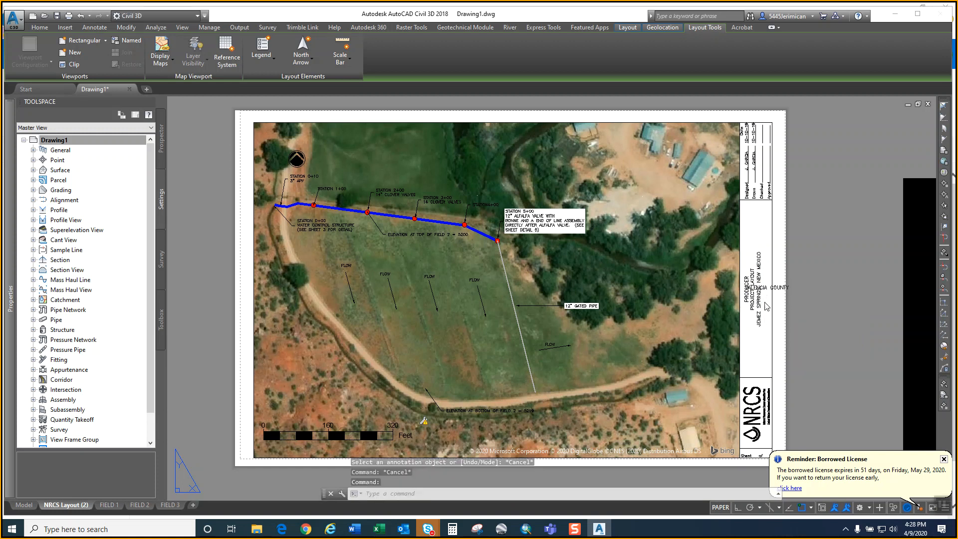
left_click_drag(768, 290, 741, 290)
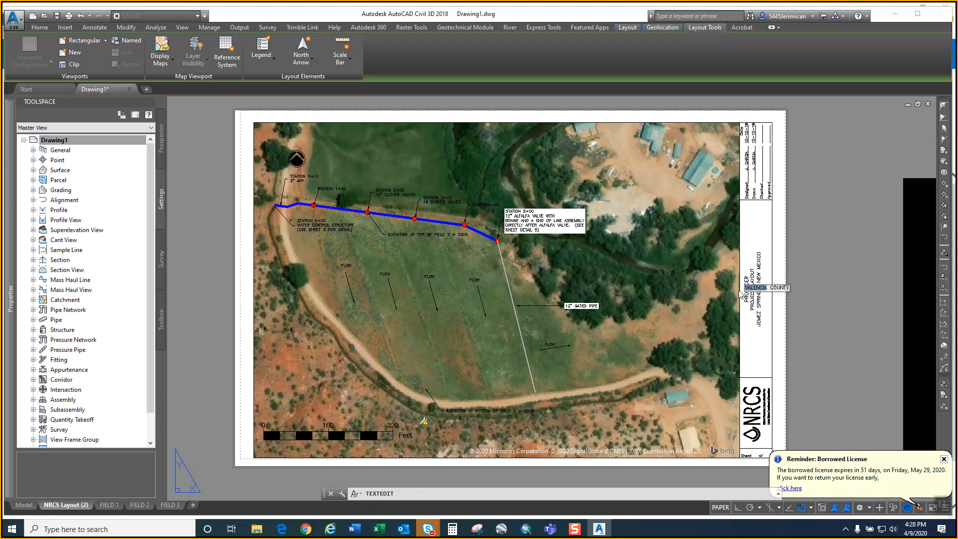
type("SANDOVAL")
left_click(845, 314)
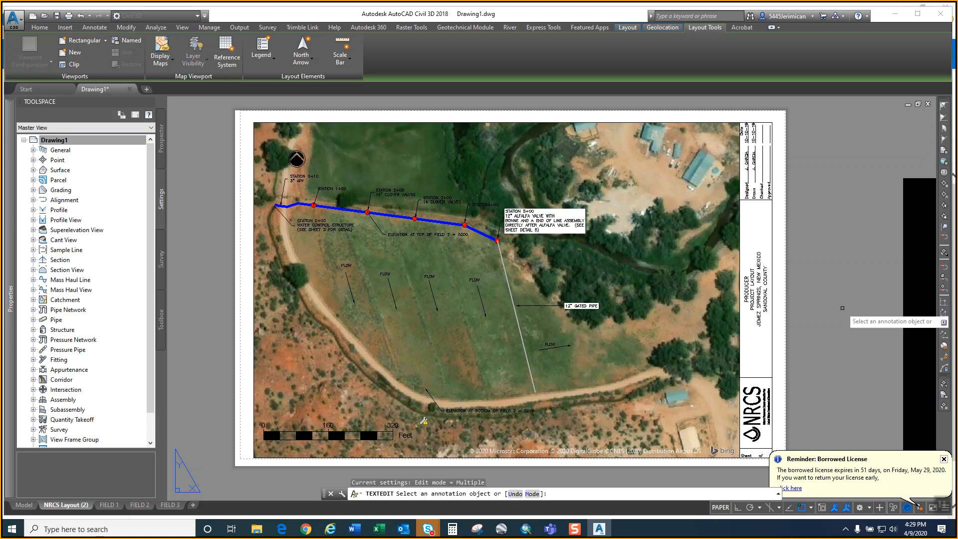
key("Escape")
- Set the date on the title block's Designed line to 4-9-20
scroll(769, 194, "up", 1)
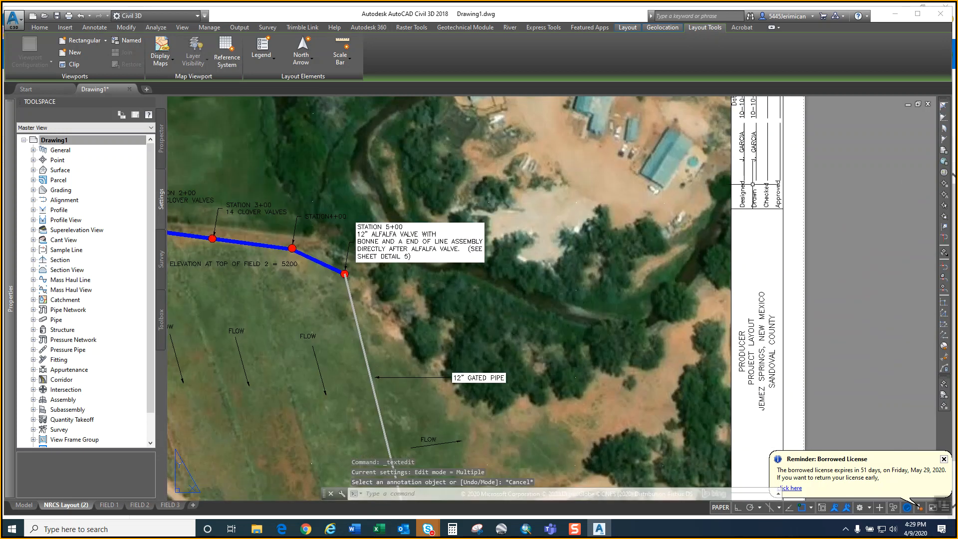
scroll(738, 198, "up", 1)
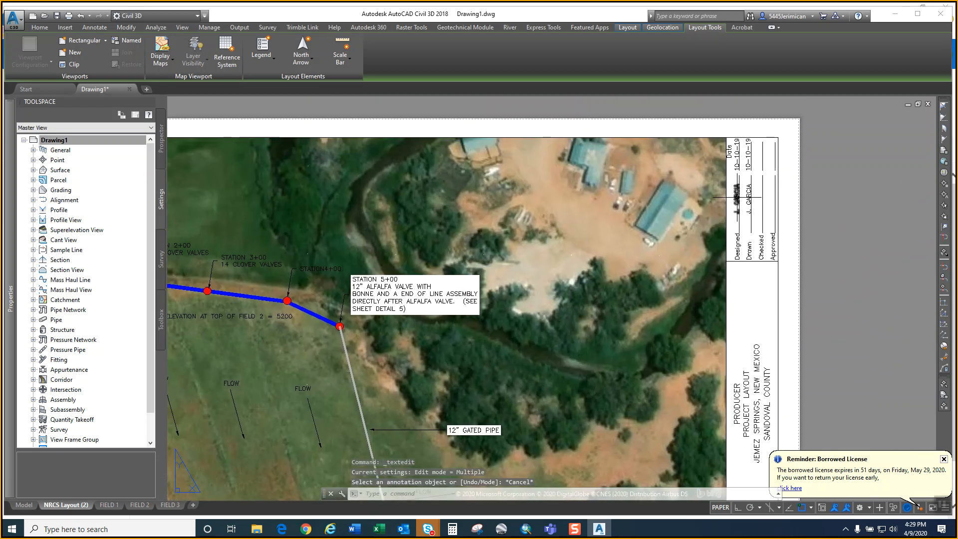
left_click(737, 198)
double_click(748, 212)
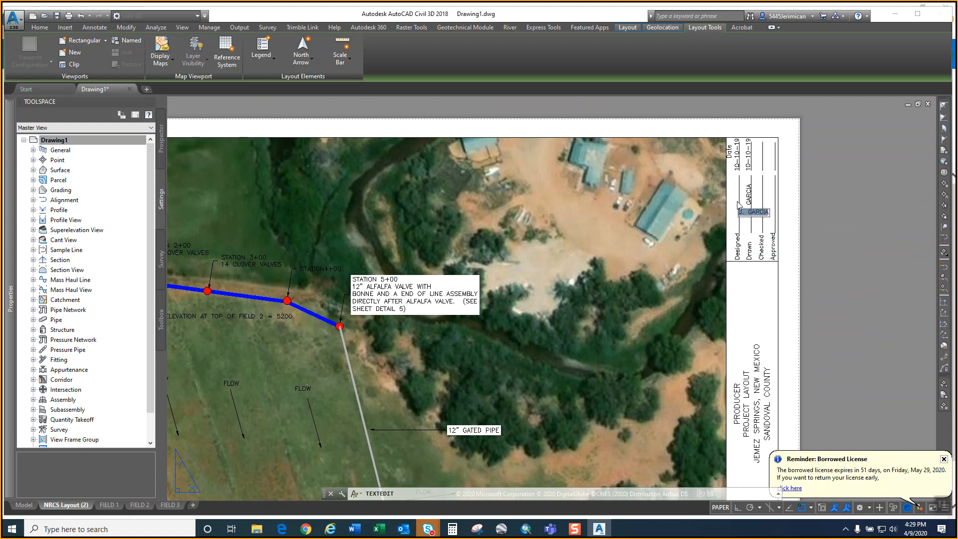
key("Escape")
key("Escape")
double_click(736, 162)
type("4-9-20")
left_click(793, 183)
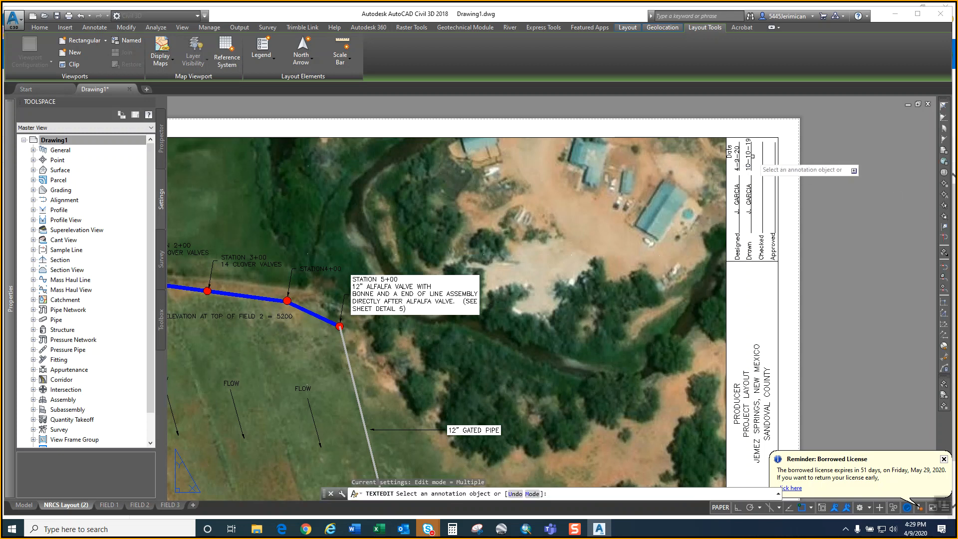
- Set the date on the title block's Drawn line to 4-9-20
left_click(748, 169)
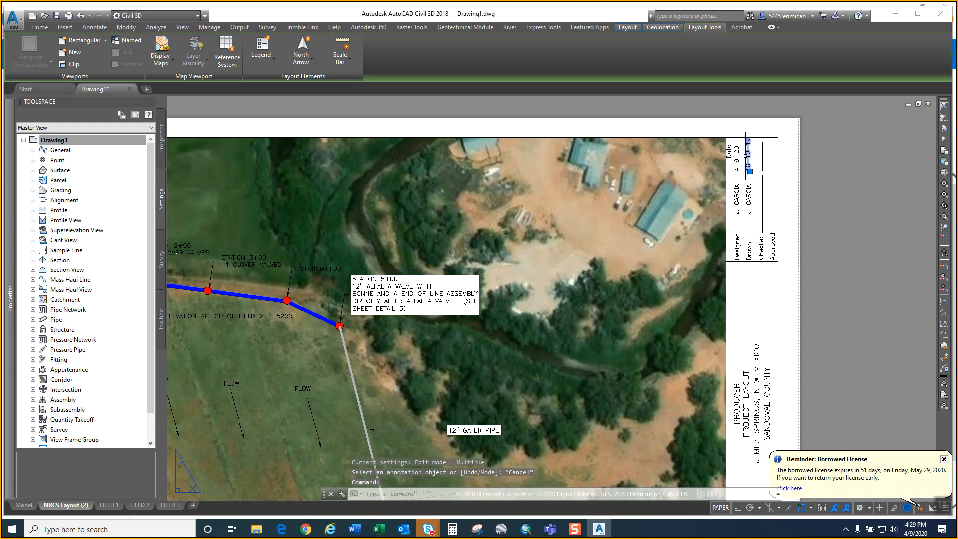
type("4-9-20")
right_click(829, 182)
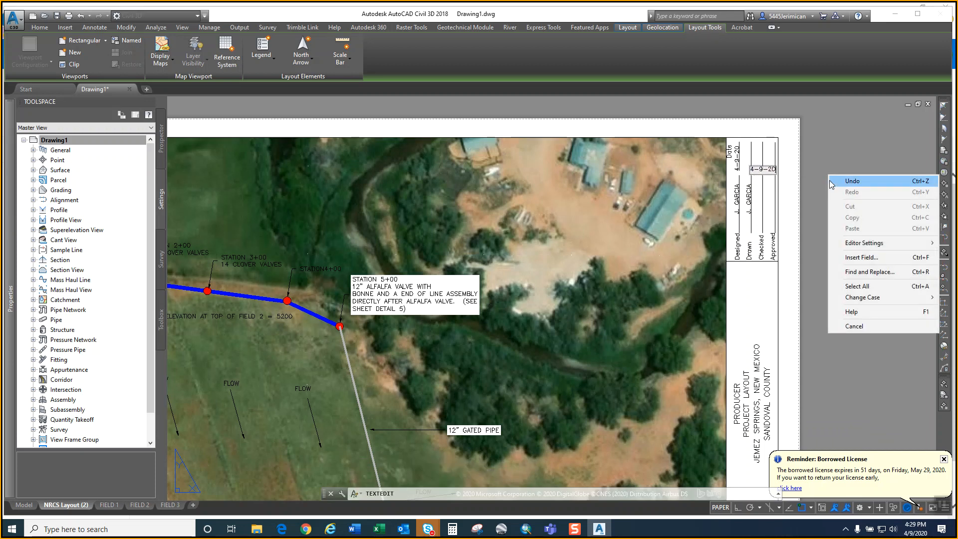
left_click(820, 179)
key("Escape")
scroll(442, 450, "down", 5)
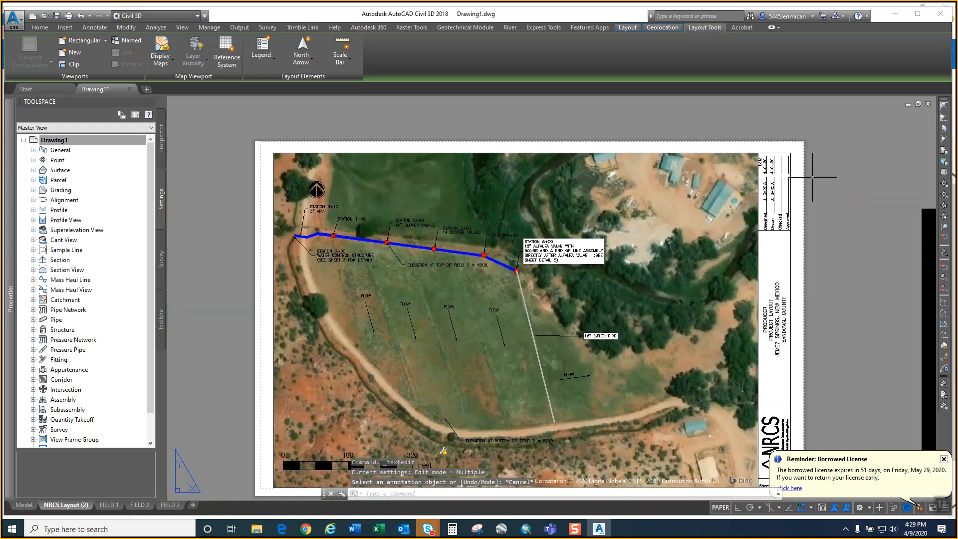
scroll(504, 414, "up", 3)
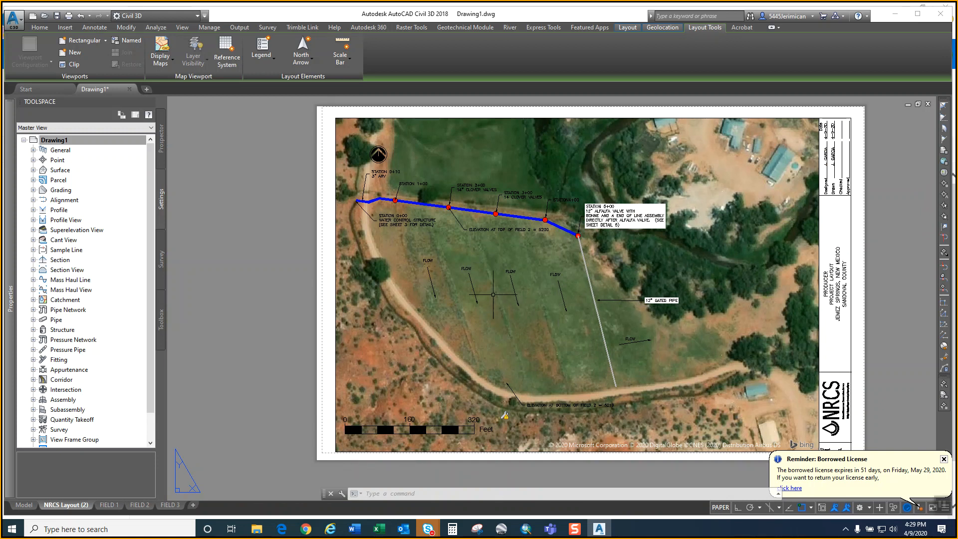
scroll(490, 294, "up", 2)
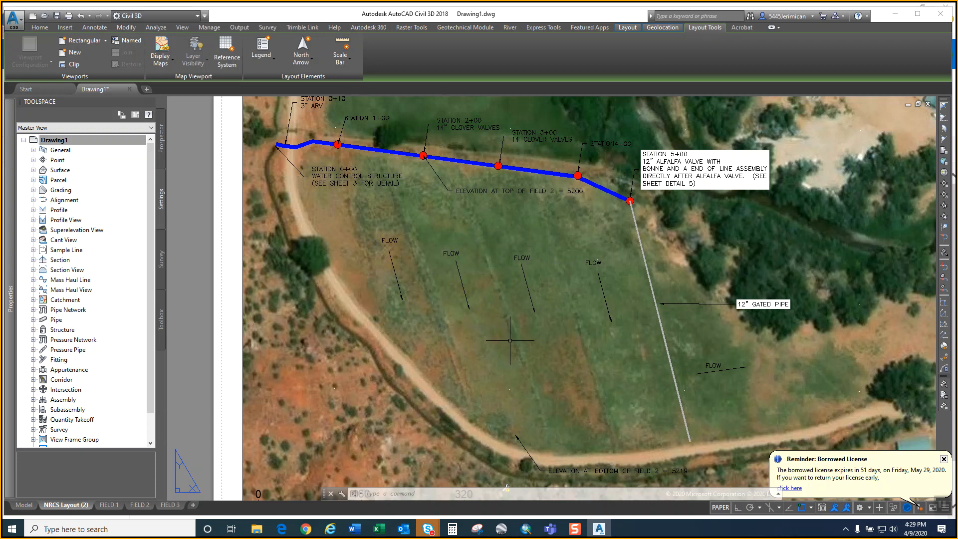
scroll(455, 328, "down", 2)
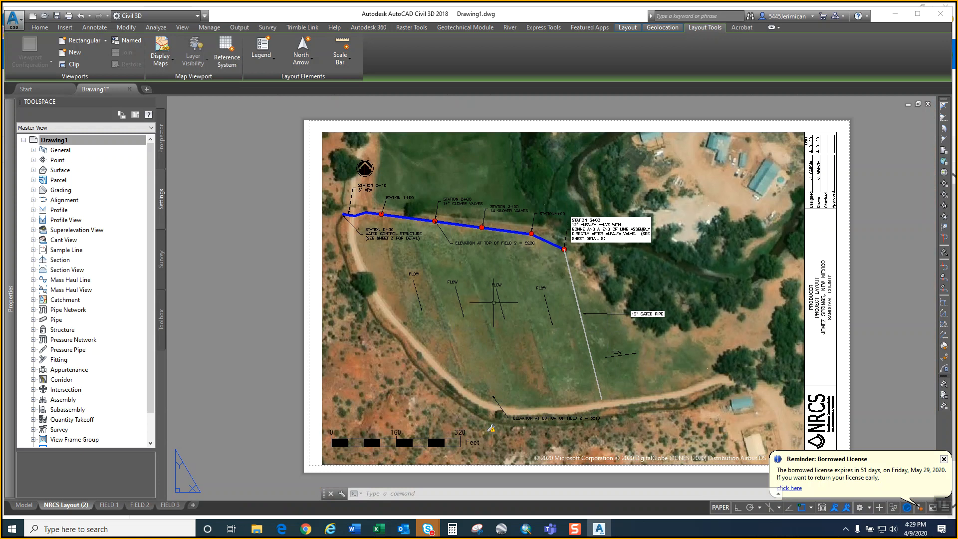
scroll(443, 293, "up", 2)
scroll(443, 293, "down", 2)
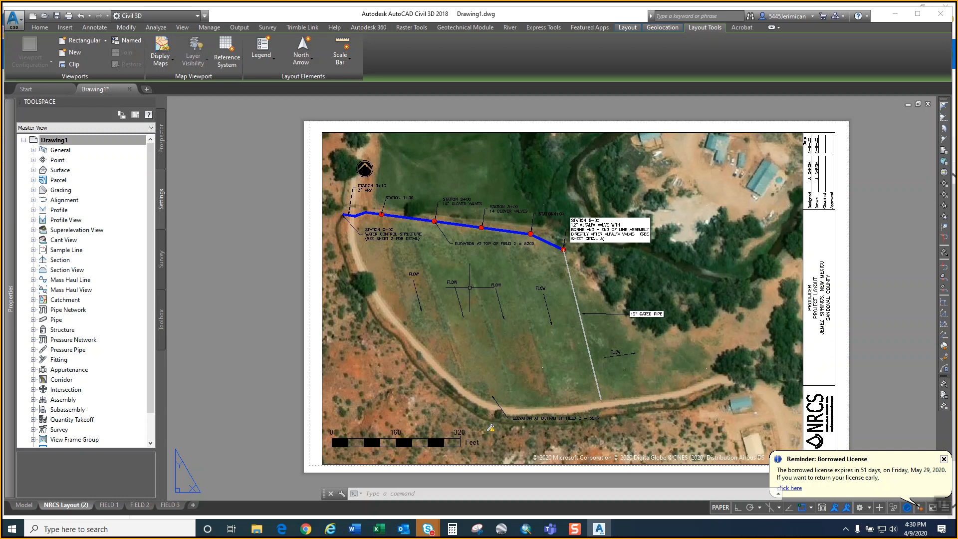
key("Escape")
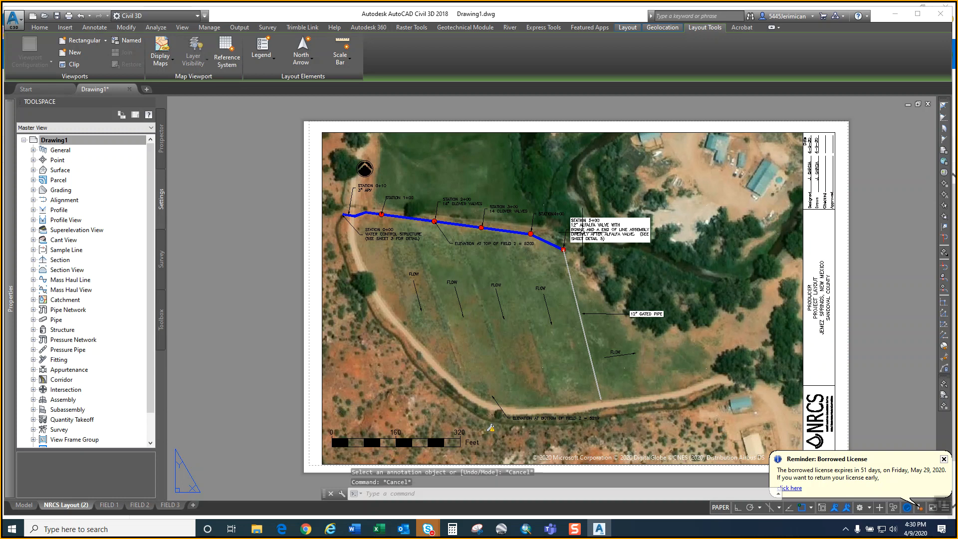
- Activate the viewport's model space and copy the Station 5+00 note into the field just below the pipeline
left_click(579, 218)
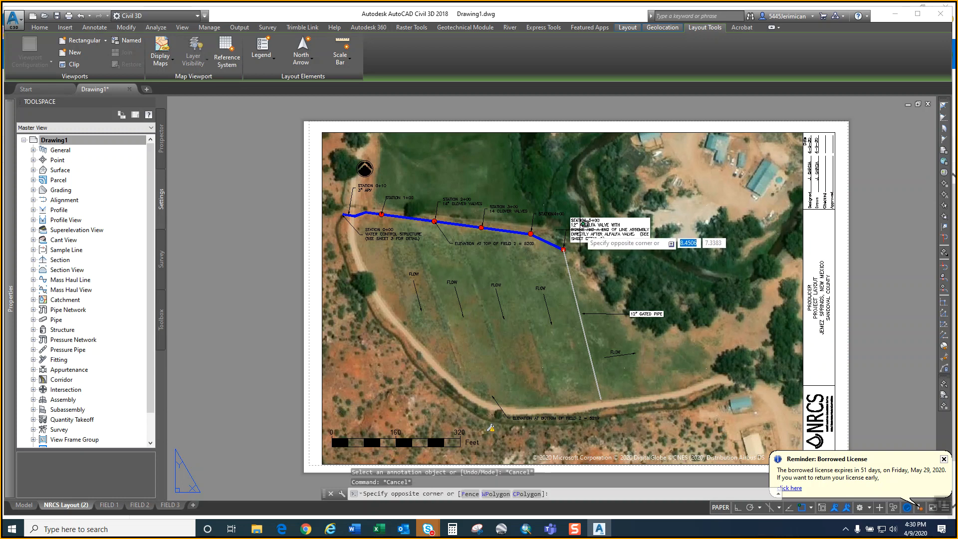
left_click(580, 219)
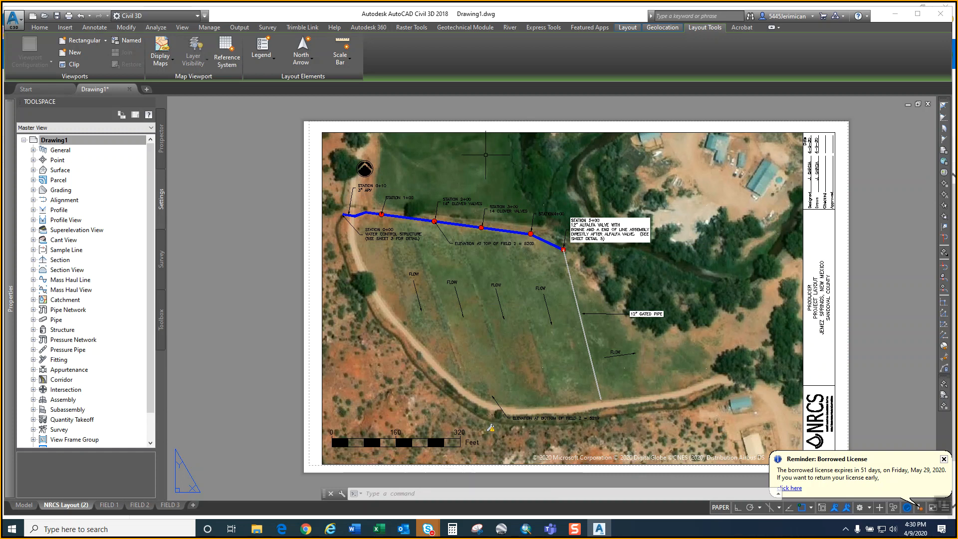
double_click(485, 155)
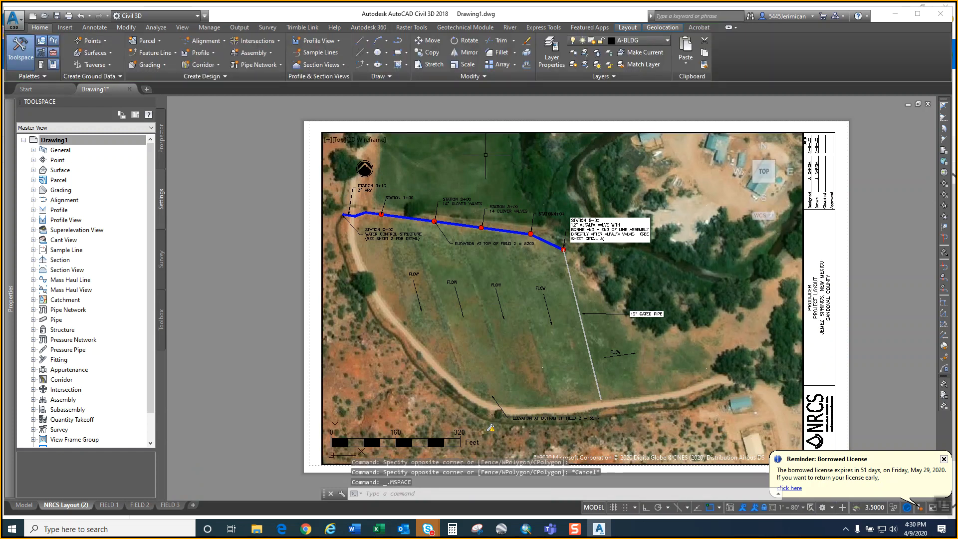
left_click(608, 239)
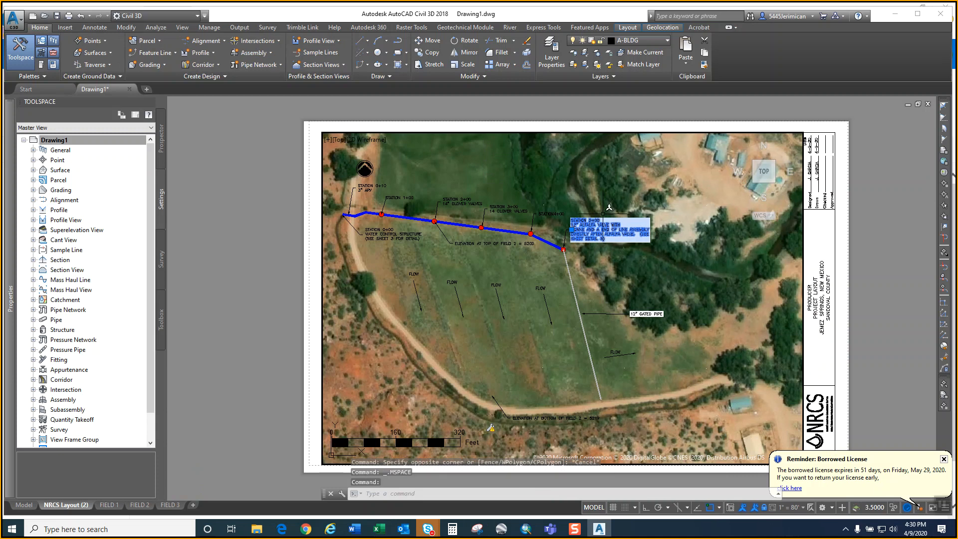
right_click(609, 213)
left_click(649, 236)
left_click(652, 215)
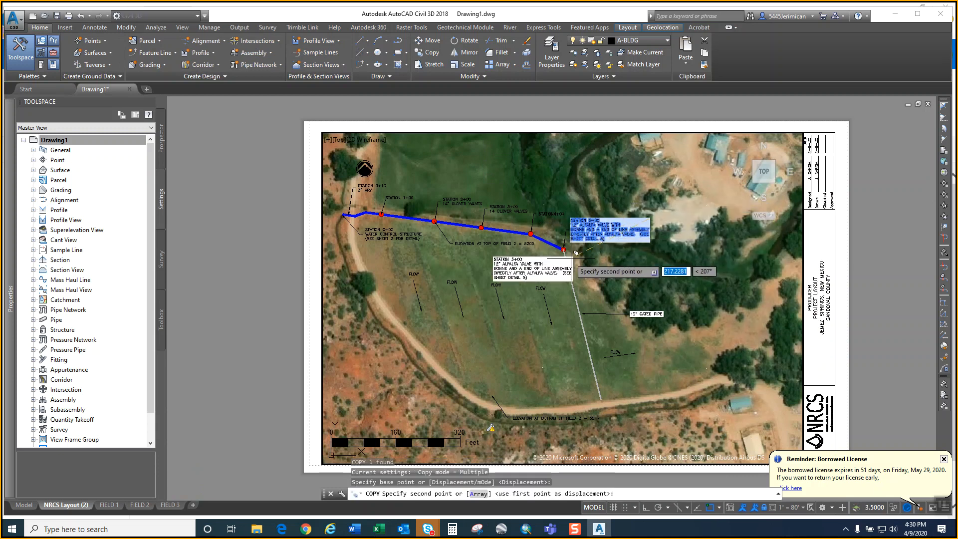
left_click(454, 252)
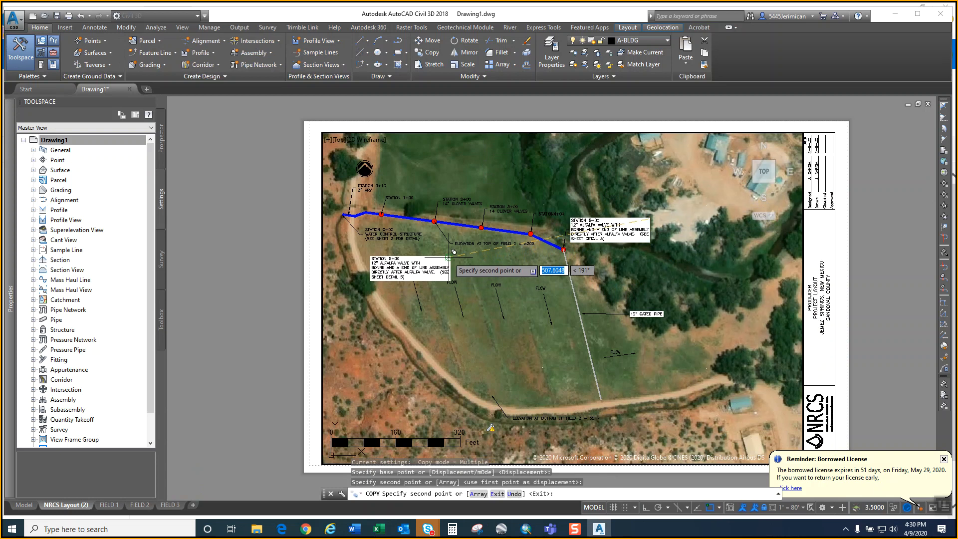
key("Escape")
- Replace the text of the copied Station 5+00 note in the field with "FIELD 1 AND 2" and the line "CUT/ACRE = 280CY/ACRE"
double_click(409, 268)
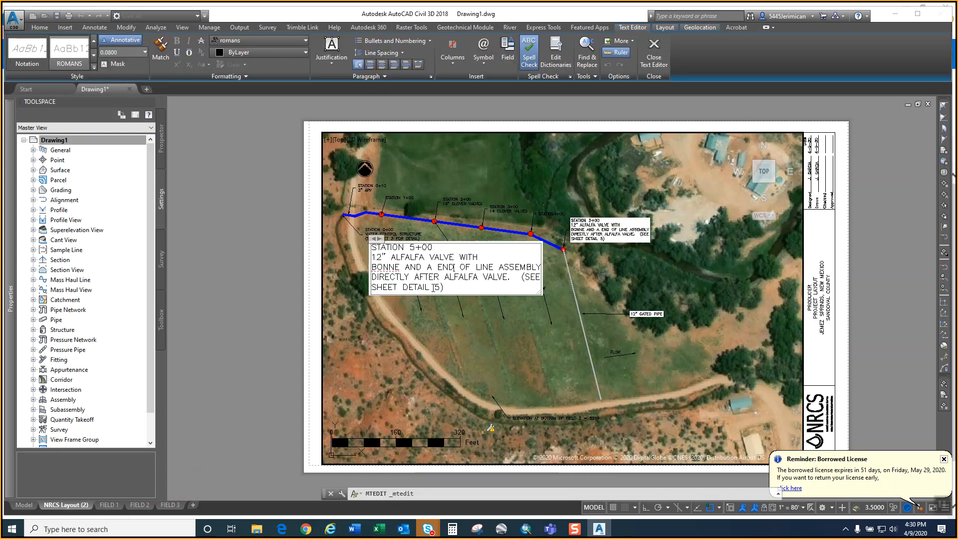
key("ctrl+a")
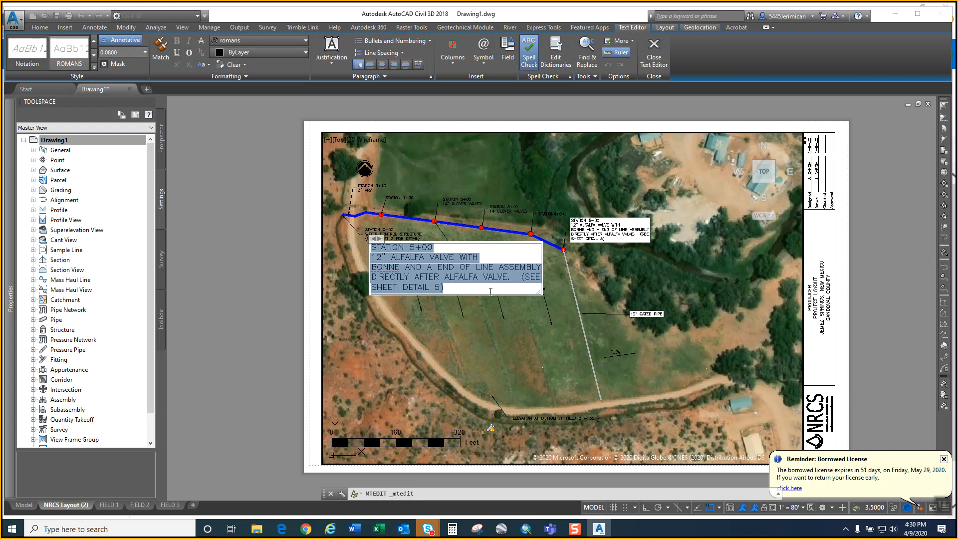
type("FIELD 1 AND 2")
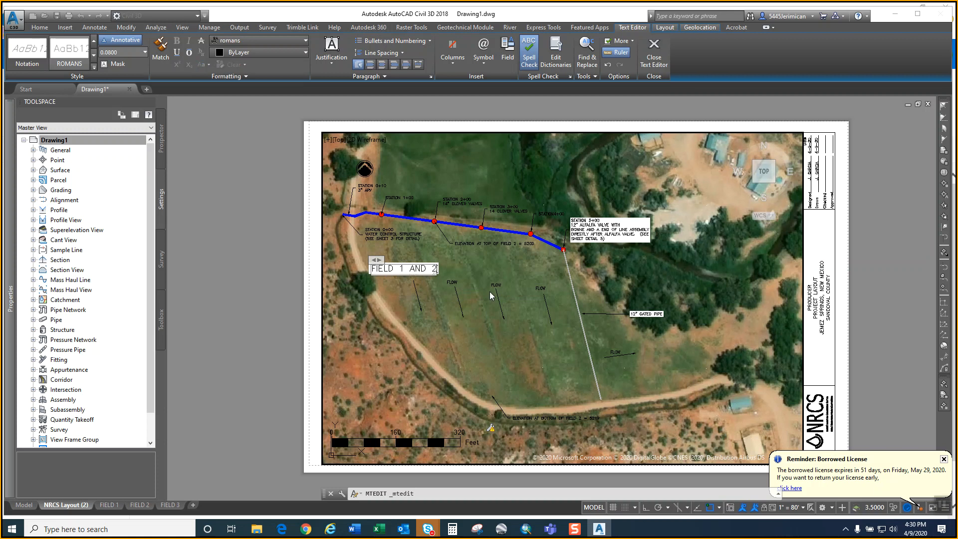
key("Return")
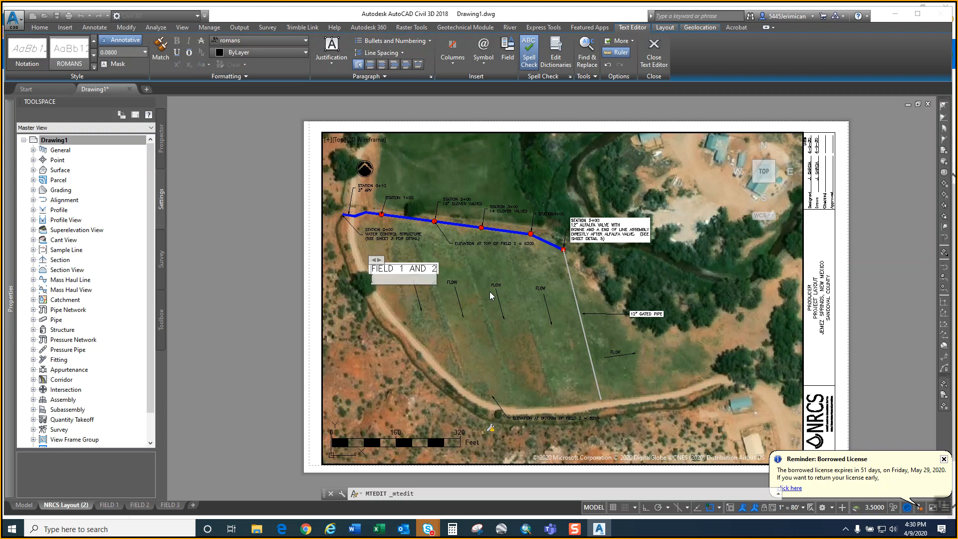
type("CUT/ACRE = 28")
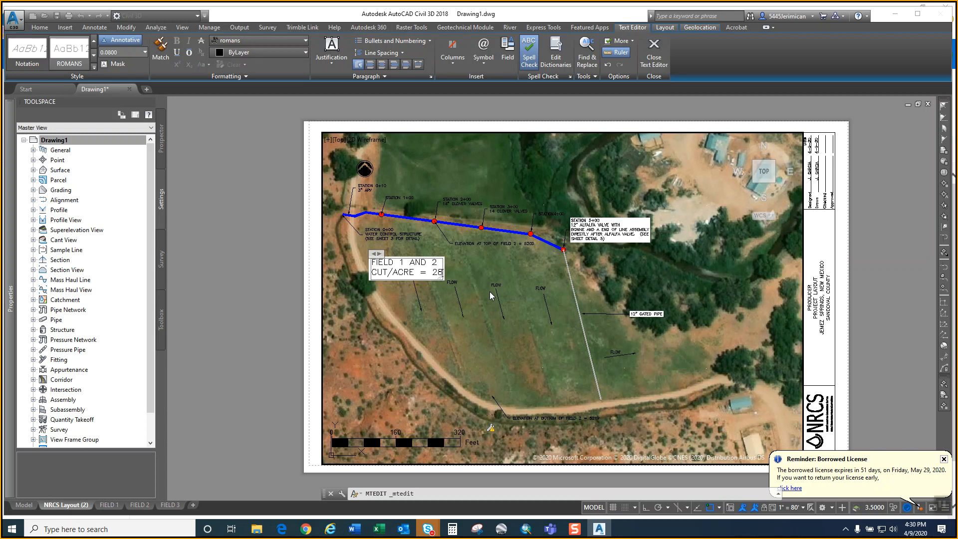
type("0CY/ACRE")
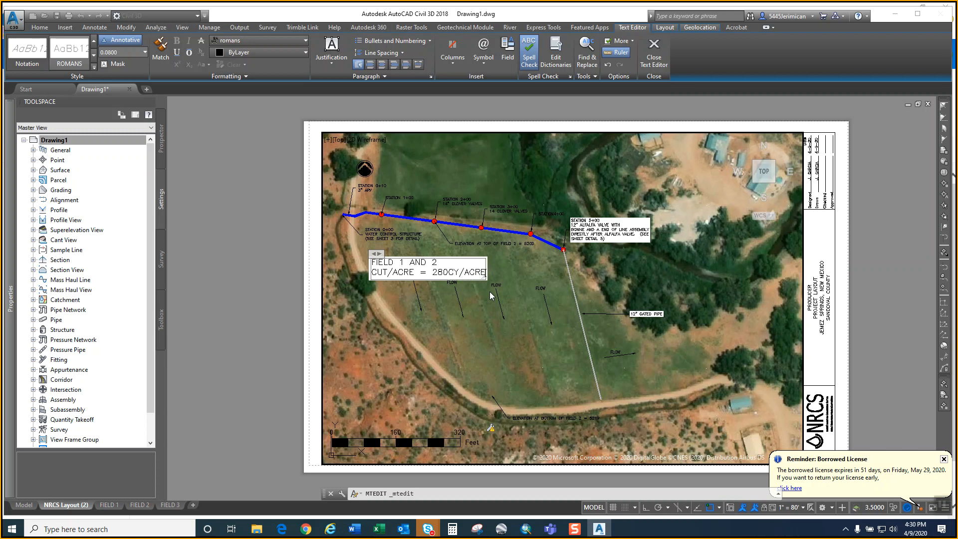
- Add the lines "SLOPE = 0.2%" and "TOTAL CUT = 560 CY" to the Field 1 and 2 note and finish editing it
key("Return")
type("SLOPE =")
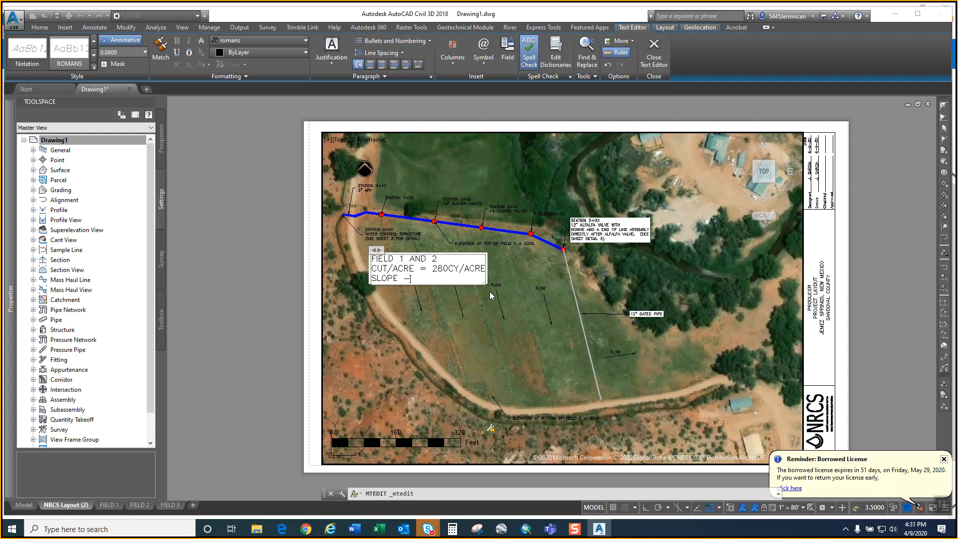
key("BackSpace")
type("= 0.2%")
key("Return")
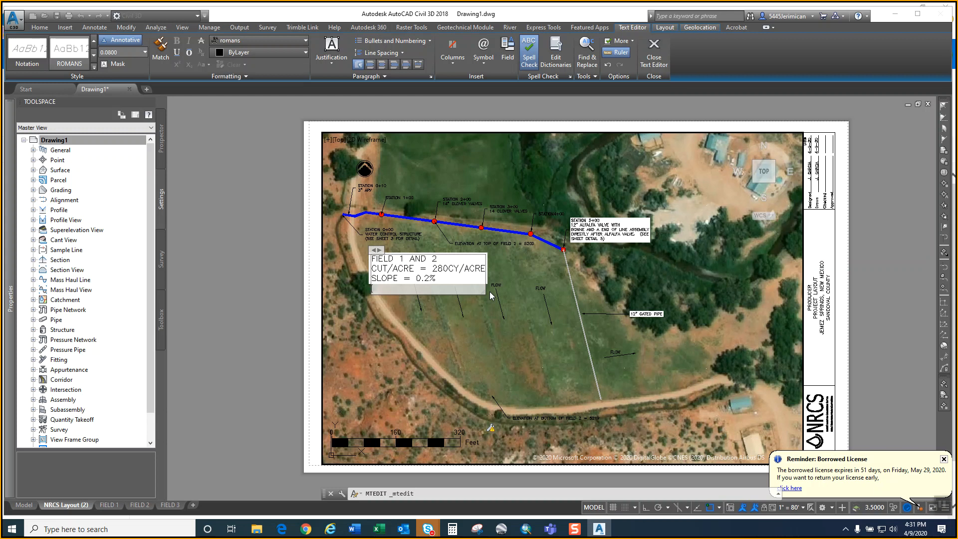
type("TOTAL CUT ")
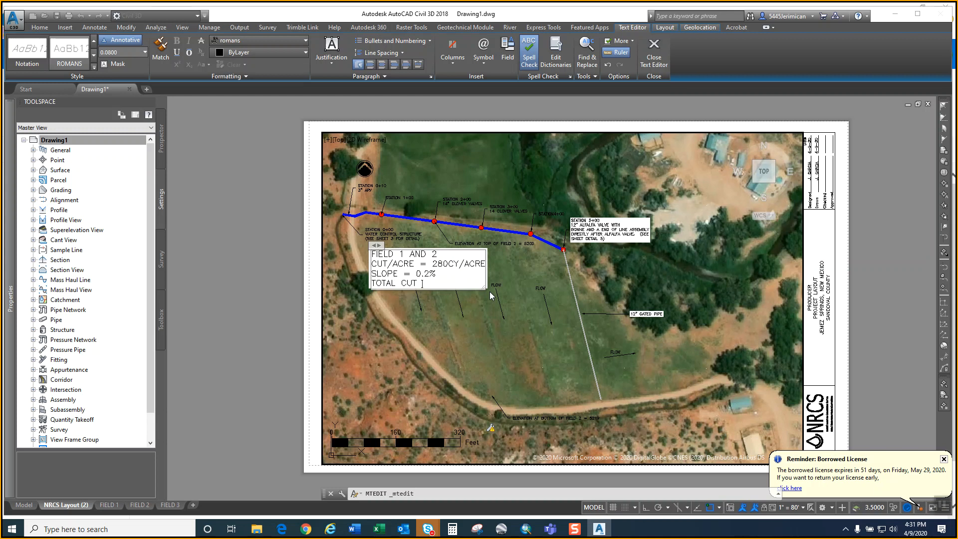
type("=  560 CY")
left_click(375, 320)
- Reactivate the viewport's model space and copy the Field 1 and 2 note just east of the original
double_click(404, 279)
scroll(404, 279, "up", 4)
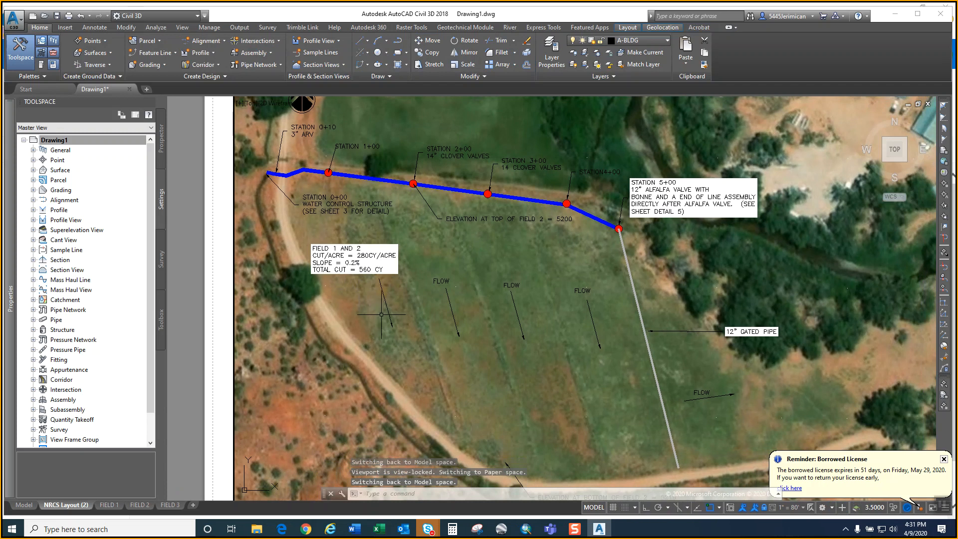
scroll(350, 303, "down", 2)
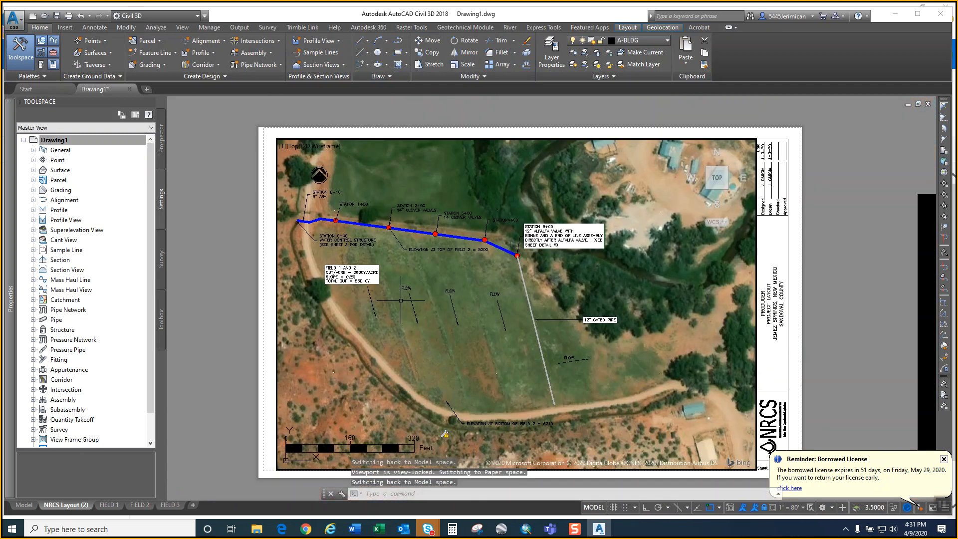
scroll(446, 321, "up", 2)
scroll(455, 336, "down", 2)
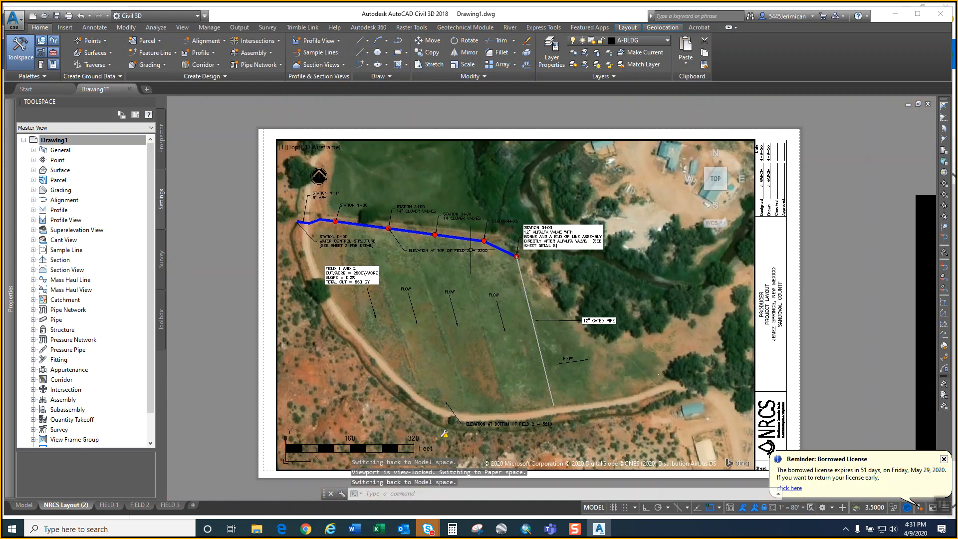
left_click(337, 280)
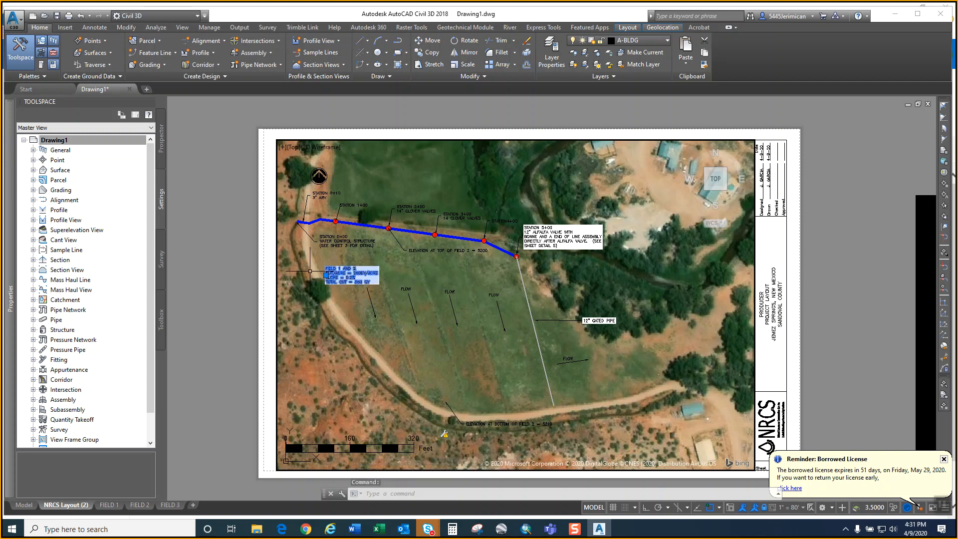
type("CP")
key("Return")
left_click(314, 325)
key("Escape")
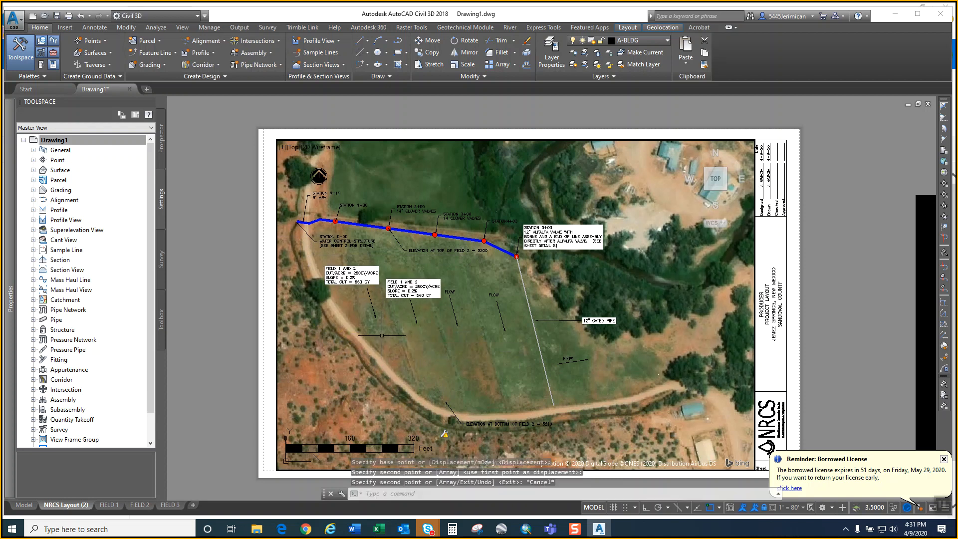
- Edit the copied note to read "FIELD 3" with "CUT/ACRE = 100 CY/ACRE" and a total cut of 300 CY
double_click(435, 281)
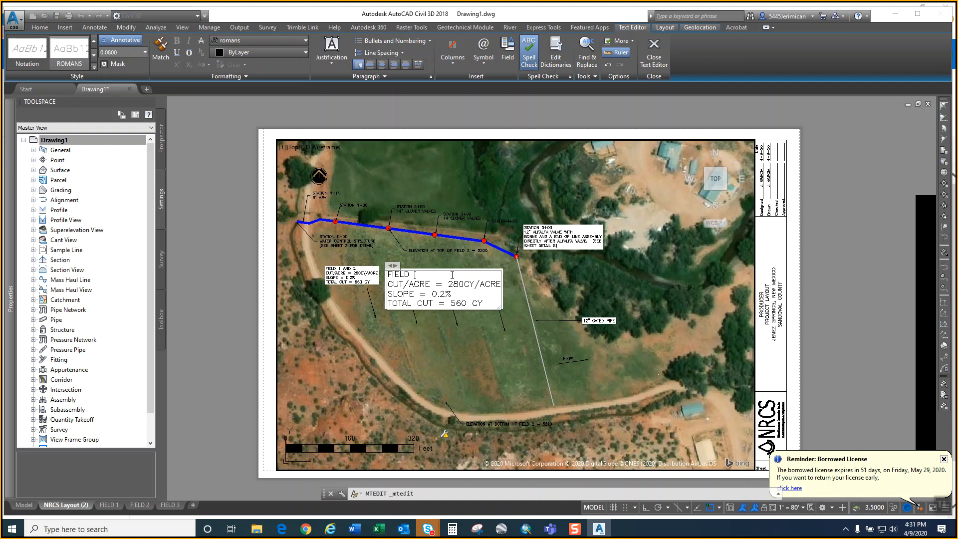
left_click_drag(446, 284, 466, 284)
type("100")
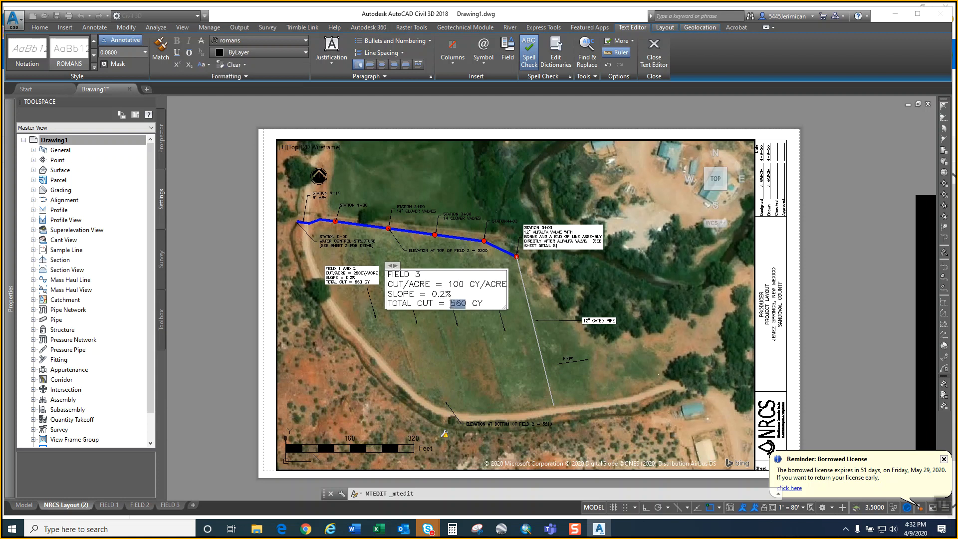
type(" 300")
left_click(455, 333)
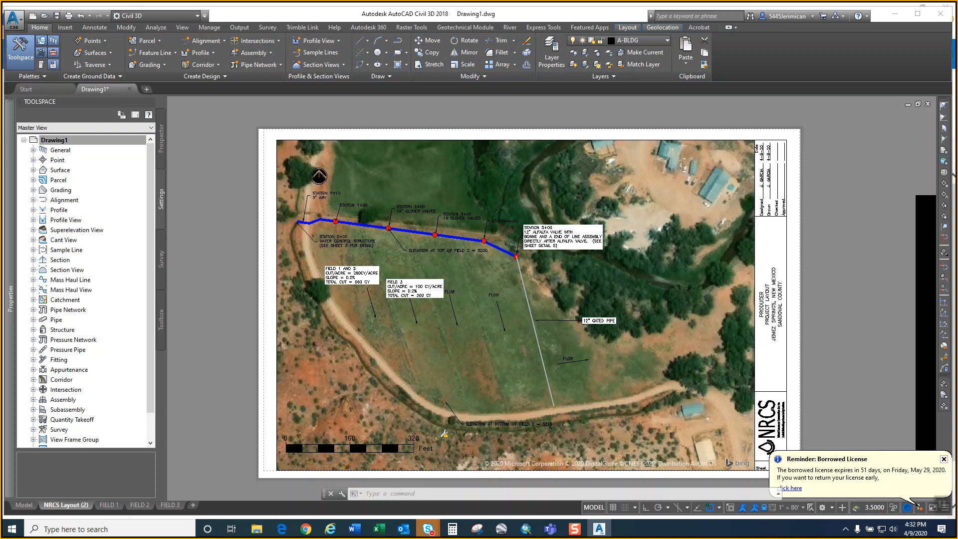
- Draw a leader in the viewport's model space from the pipeline between Stations 2+00 and 3+00 to above the station labels
middle_click_drag(412, 341, 371, 338)
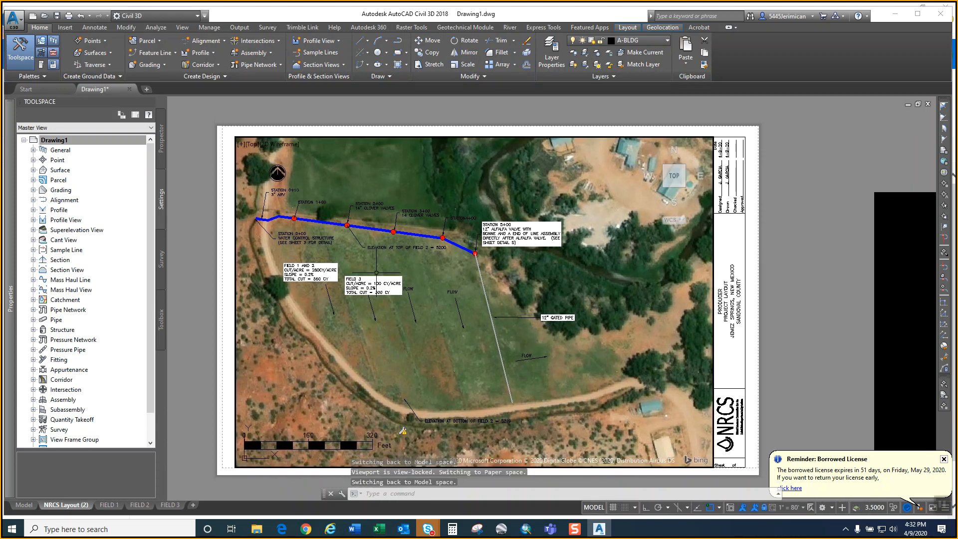
scroll(468, 250, "up", 3)
scroll(469, 250, "down", 3)
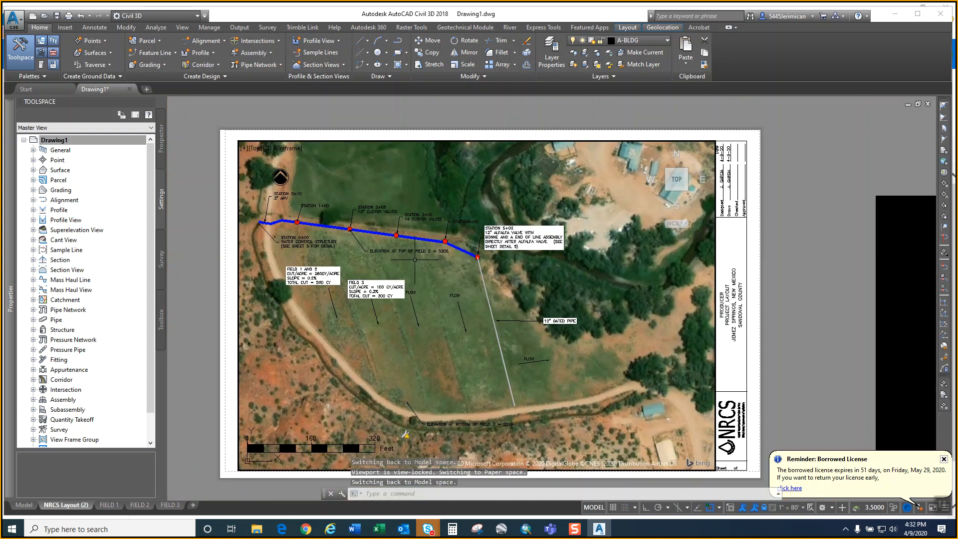
scroll(414, 260, "up", 2)
middle_click_drag(414, 259, 525, 281)
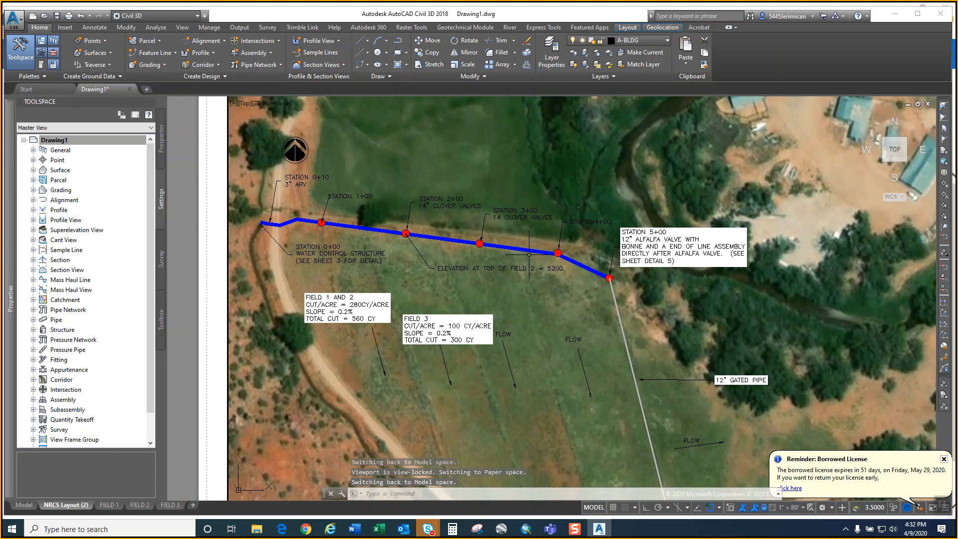
double_click(451, 270)
scroll(446, 263, "down", 2)
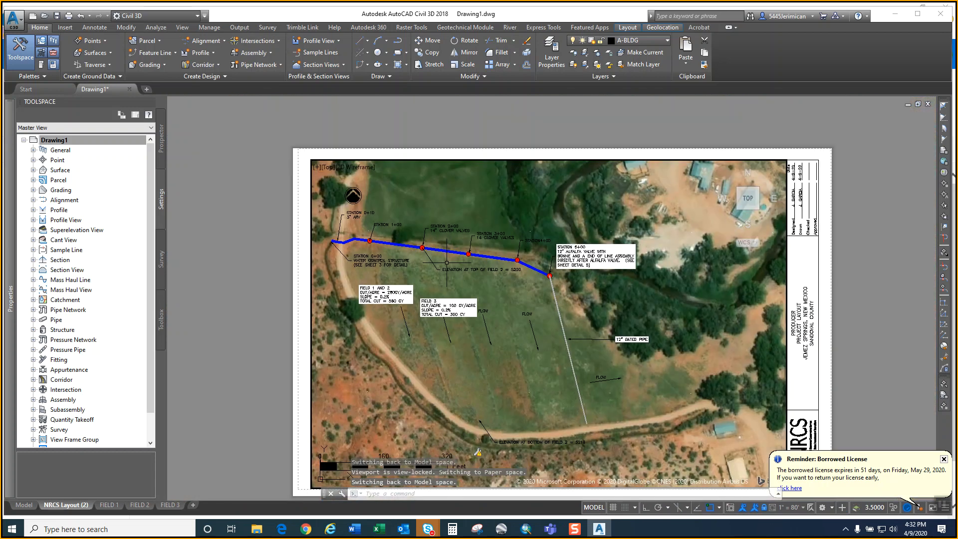
type("ER")
key("Return")
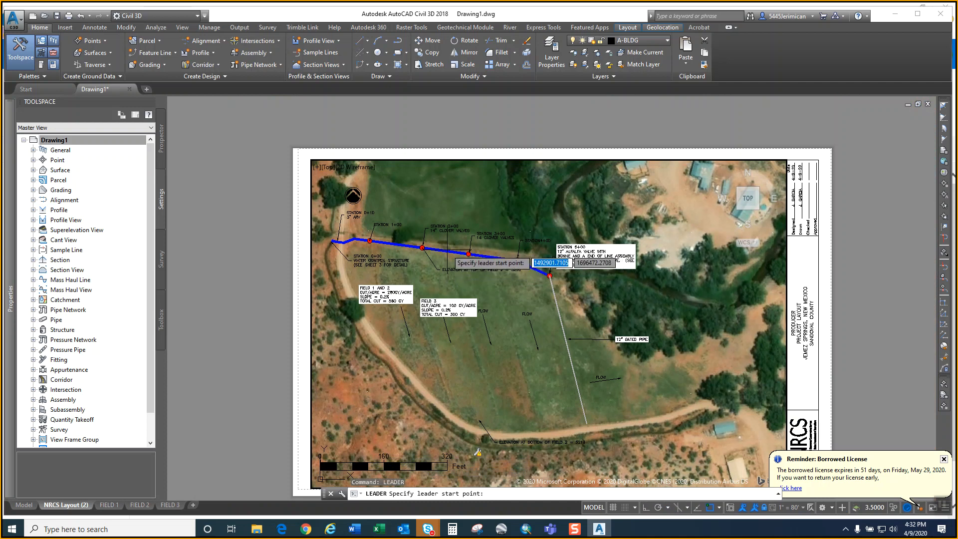
left_click(446, 250)
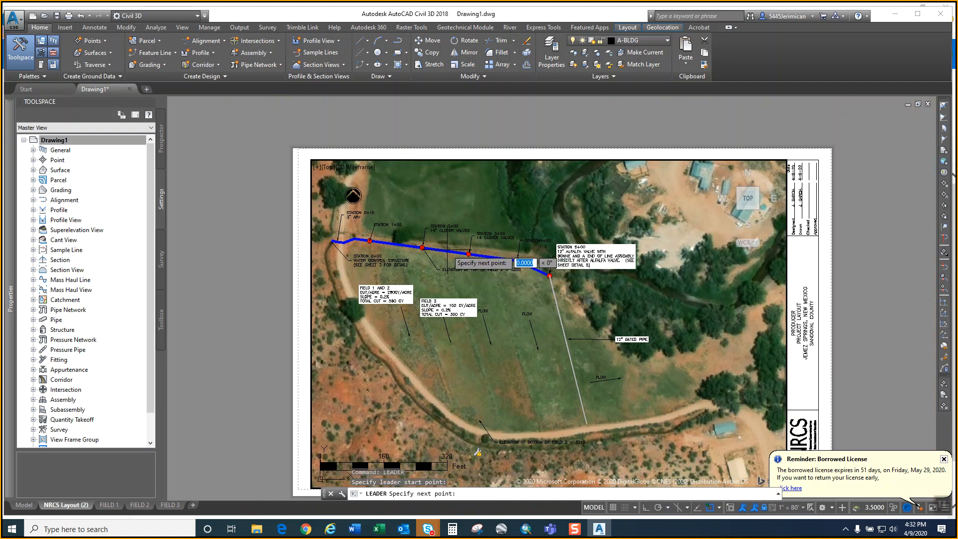
left_click(460, 211)
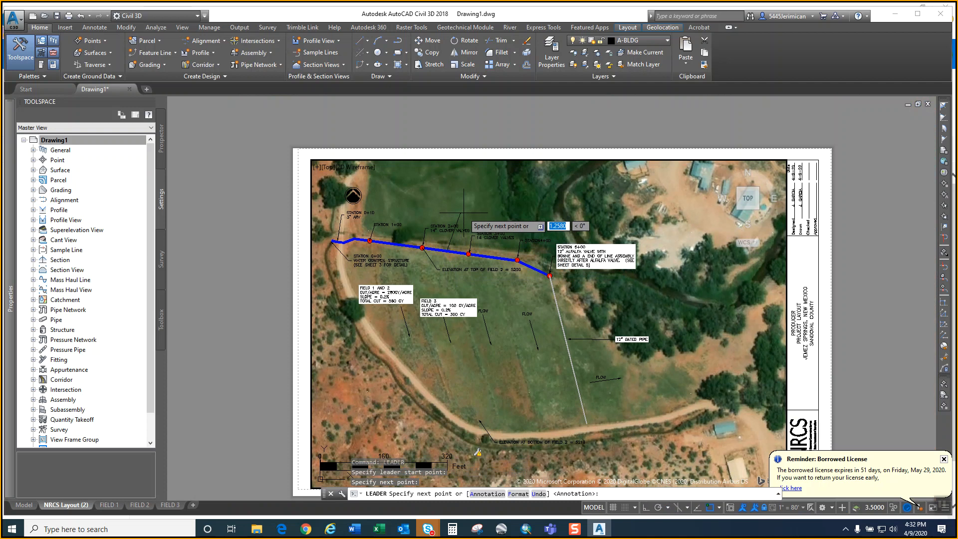
key("Return")
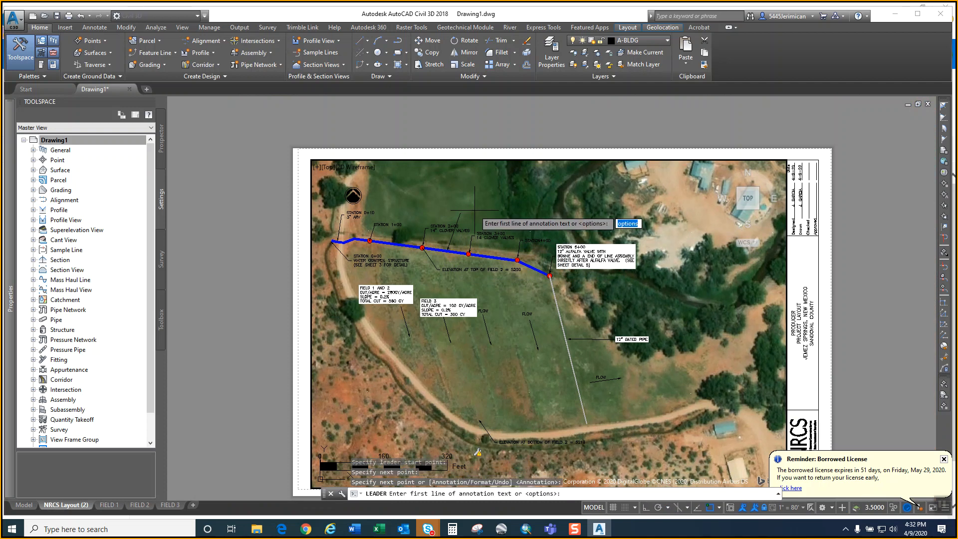
- Annotate the pipeline leader with "500 LINEAR FEET" and a second line "80 PSI SDR 51 PVC", then end the command
type("500 LINEAR FEET")
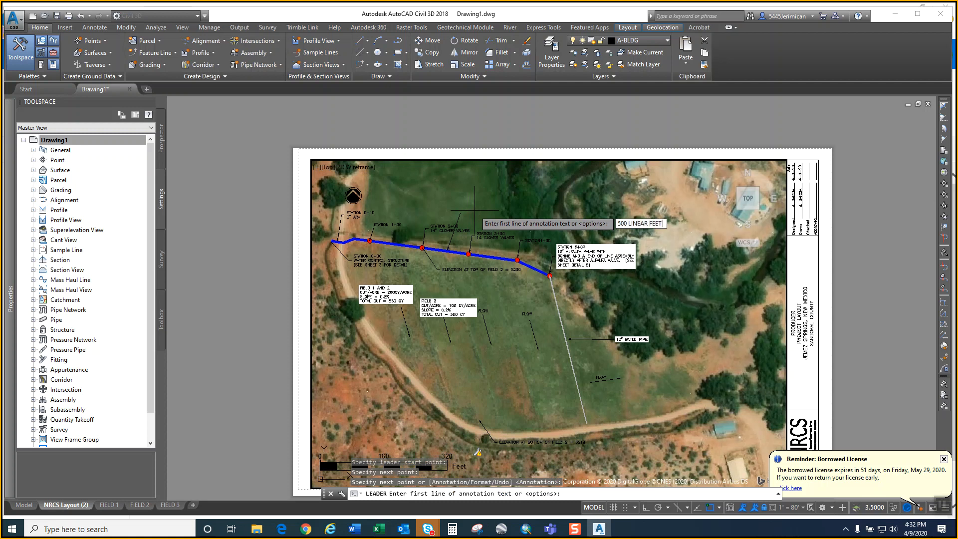
key("Return")
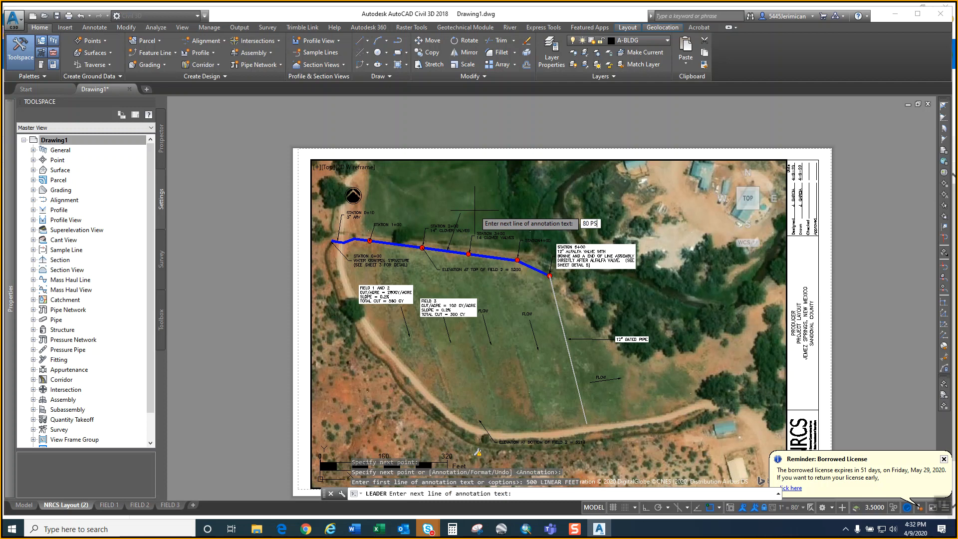
type("80 PSI SDR 51 PVC")
key("Return")
key("Return")
key("Return")
key("Escape")
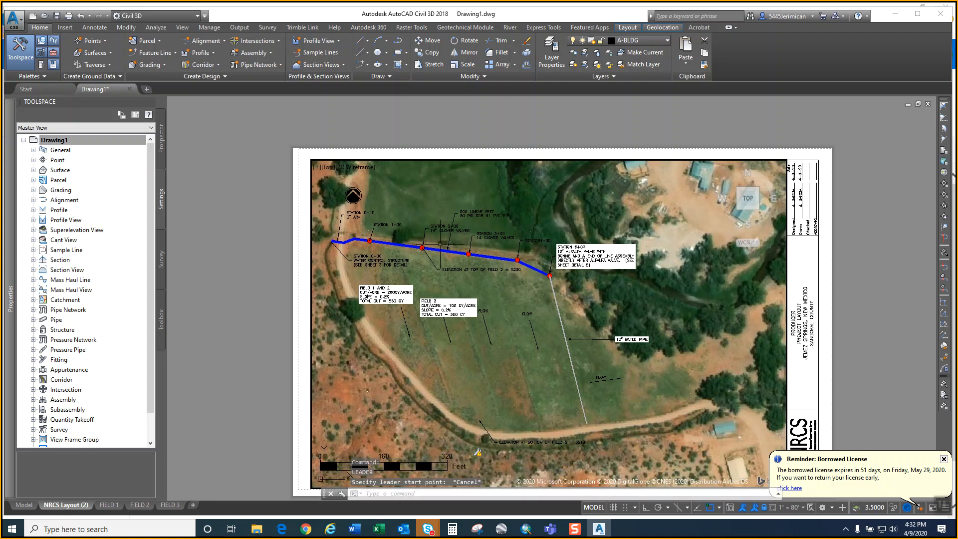
- Add an aligned dimension along the 12" gated pipe from the Station 5+00 valve to the pipe's south end, offset to its west side
scroll(441, 244, "up", 2)
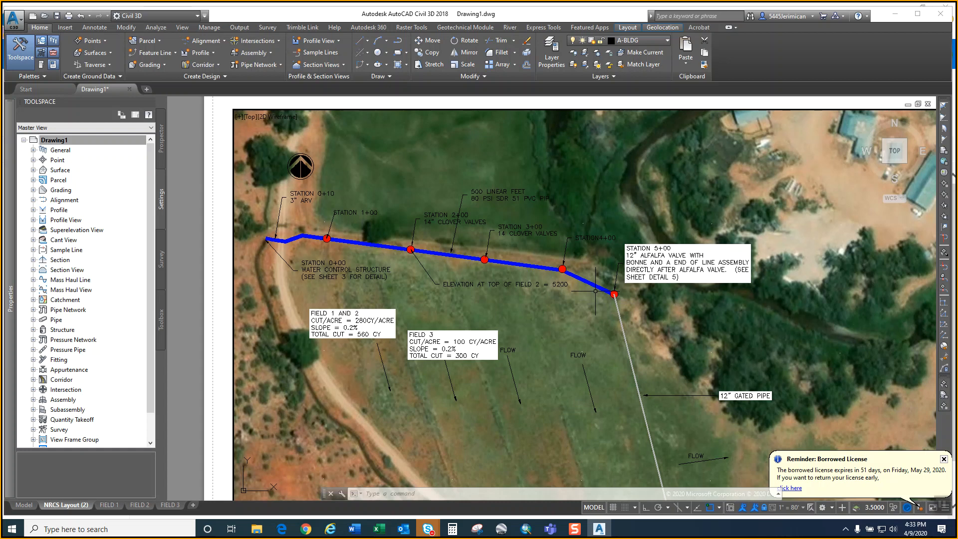
scroll(610, 301, "down", 3)
scroll(613, 310, "up", 4)
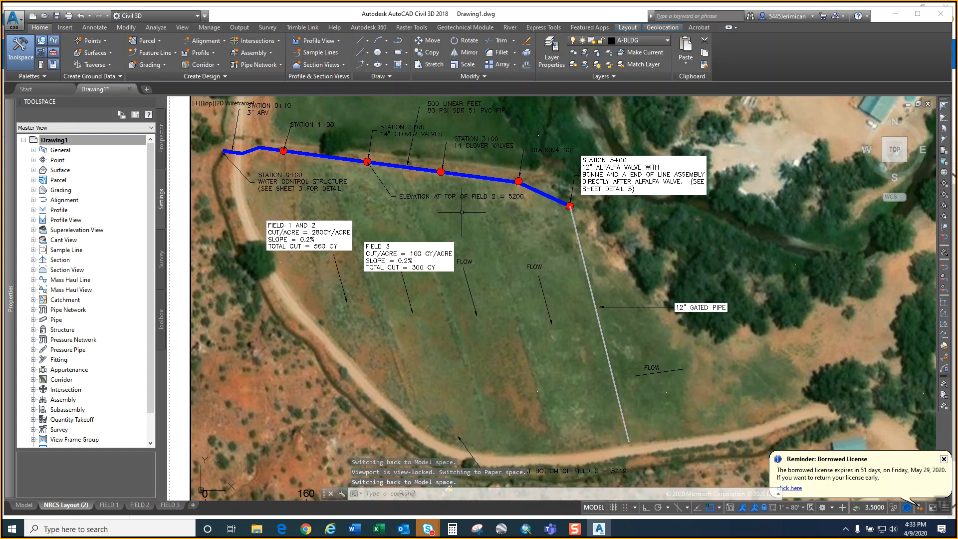
left_click(96, 27)
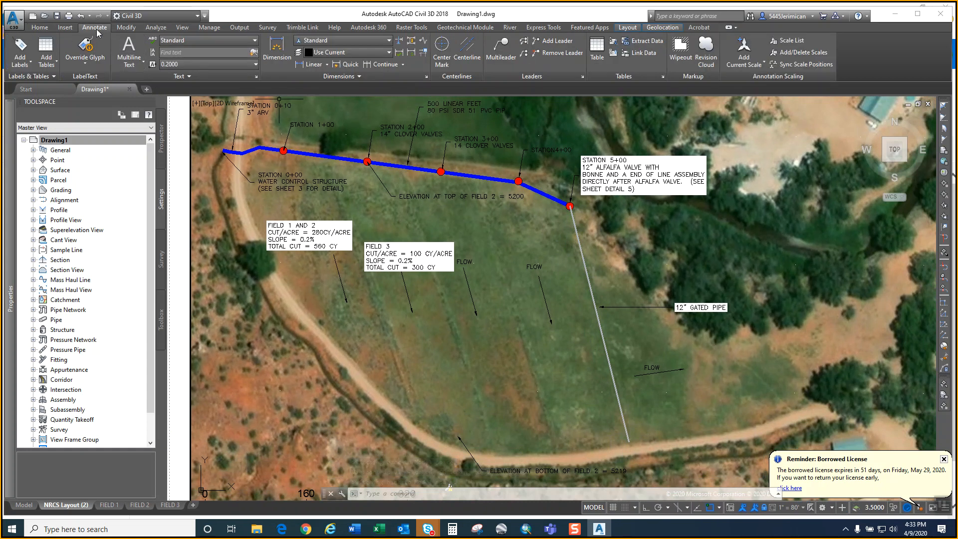
left_click(327, 64)
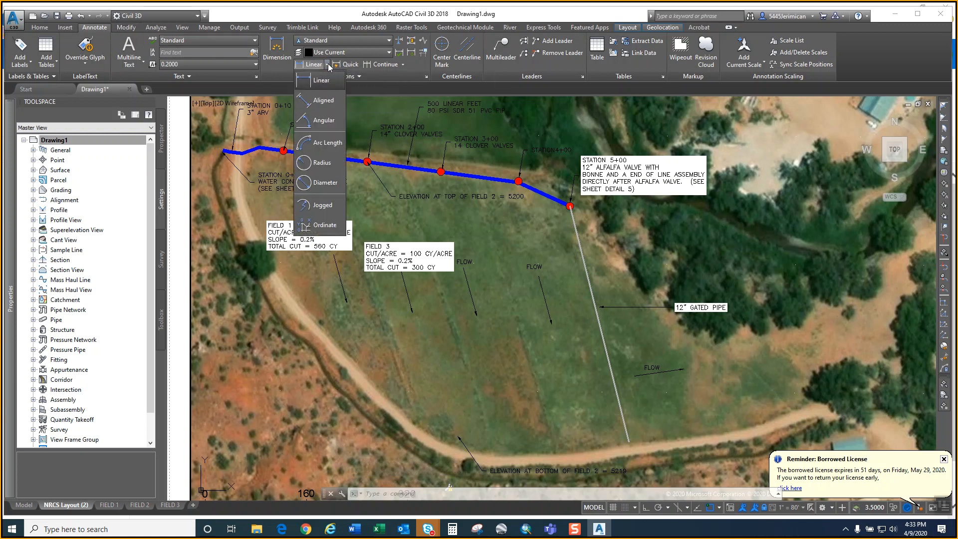
left_click(328, 100)
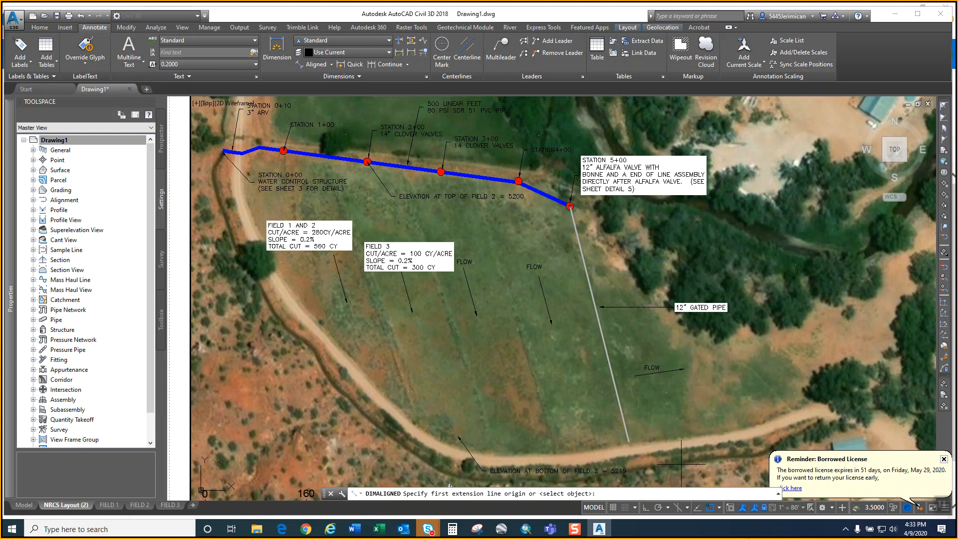
left_click(720, 507)
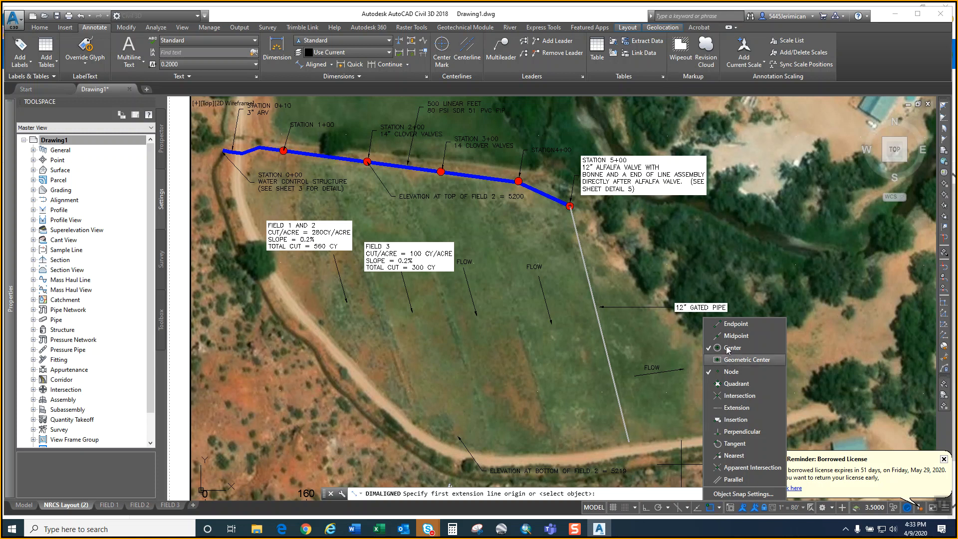
left_click(572, 221)
left_click(570, 205)
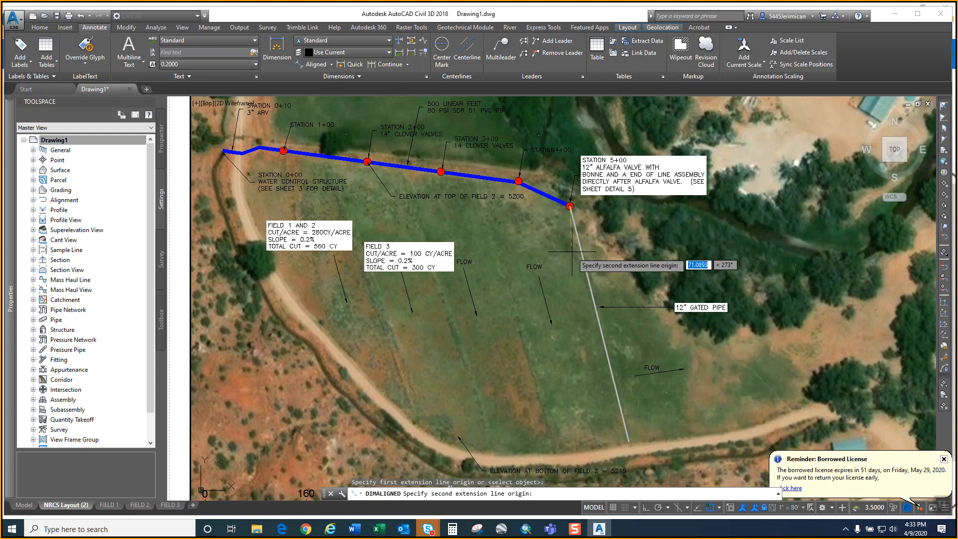
left_click(628, 441)
key("Escape")
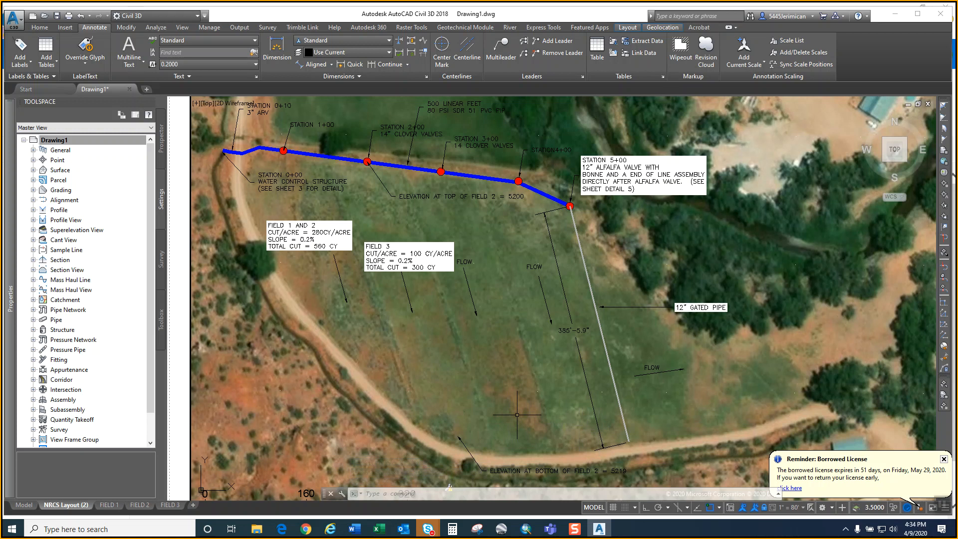
- Place an aligned dimension about 96 feet long across the southern part of the field, just north of the bottom elevation leader
scroll(551, 411, "down", 1)
scroll(375, 281, "up", 1)
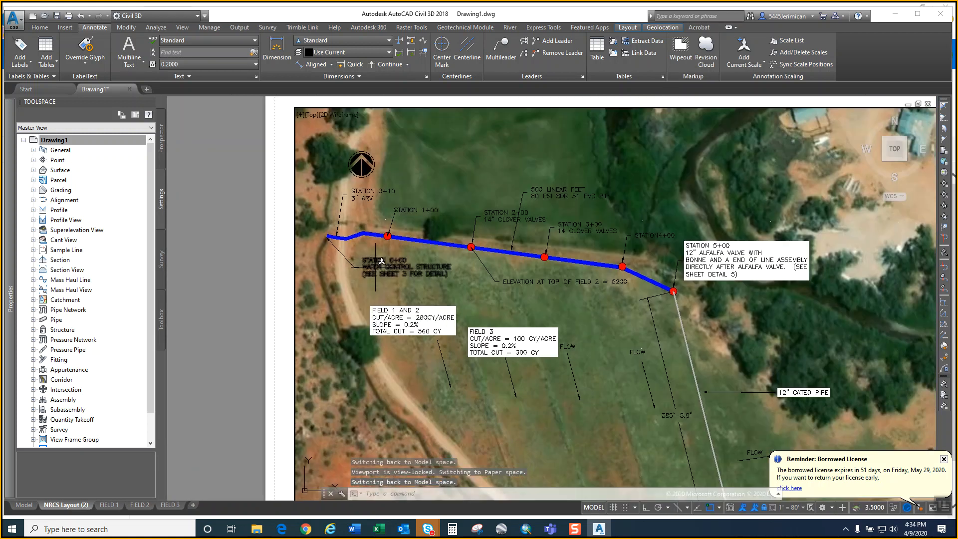
scroll(375, 280, "down", 1)
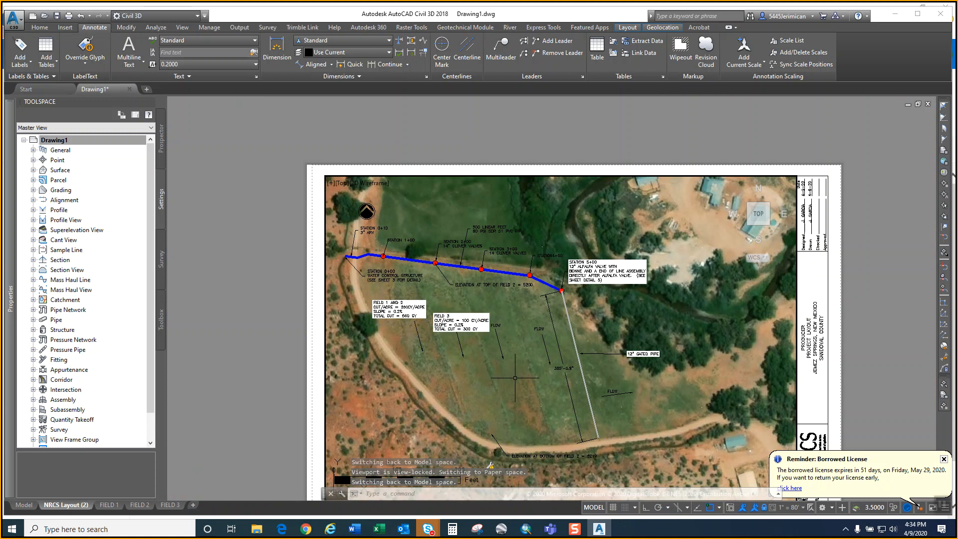
scroll(514, 377, "up", 2)
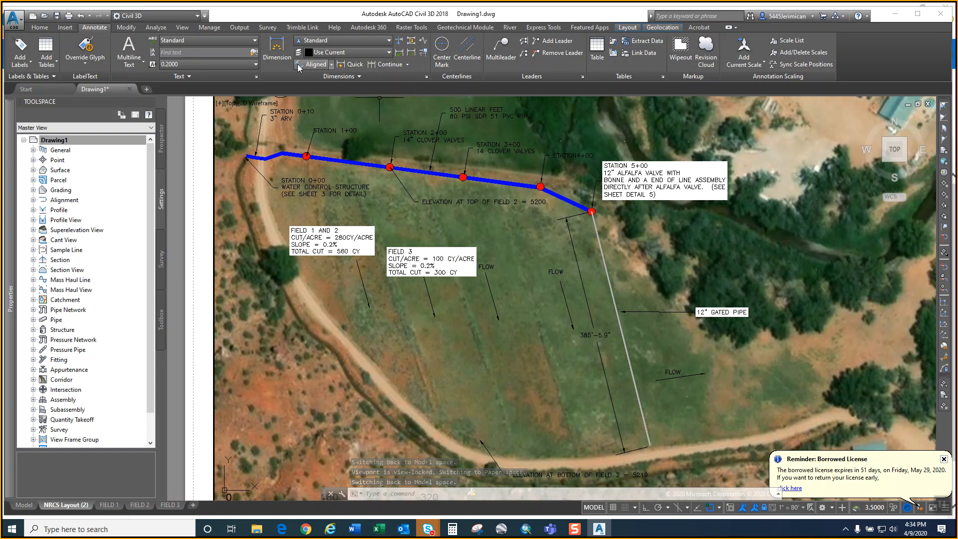
left_click(314, 60)
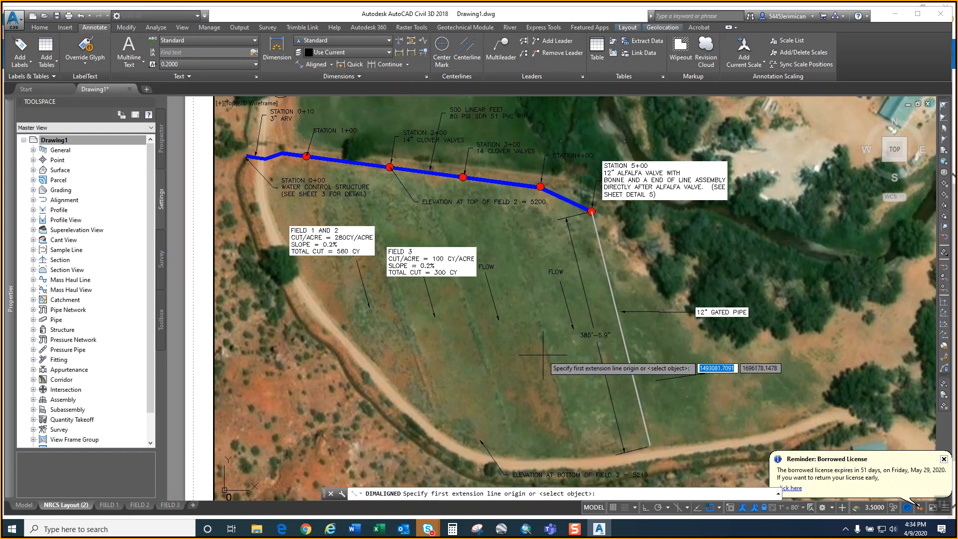
left_click(432, 393)
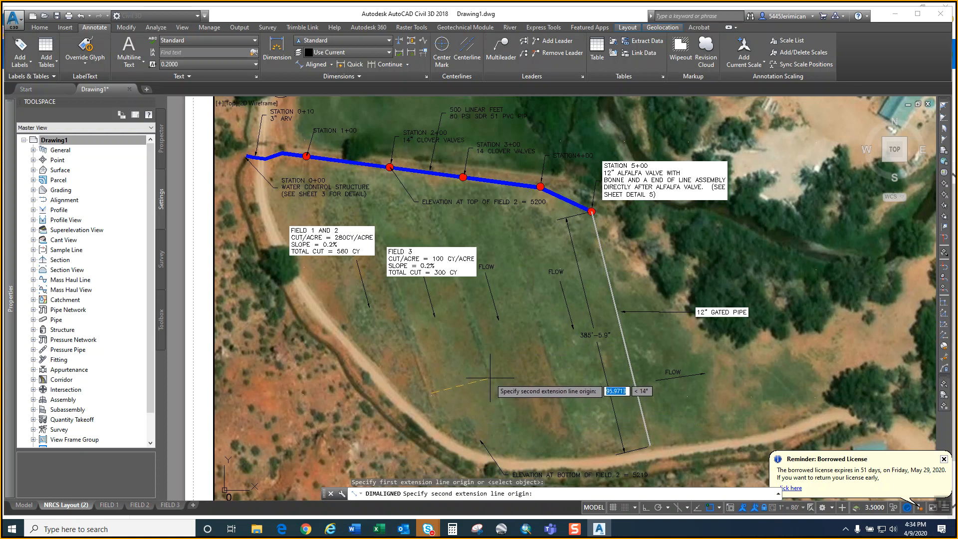
left_click(491, 379)
left_click(464, 396)
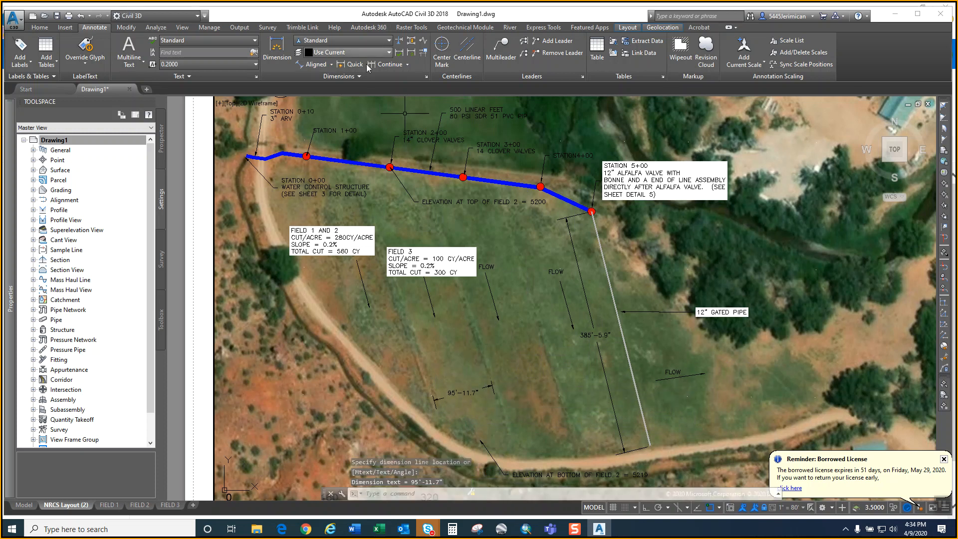
- Turn off object snap and add an aligned dimension about 452 feet long from the pipeline between Stations 1+00 and 2+00 to the field's south edge
left_click(319, 64)
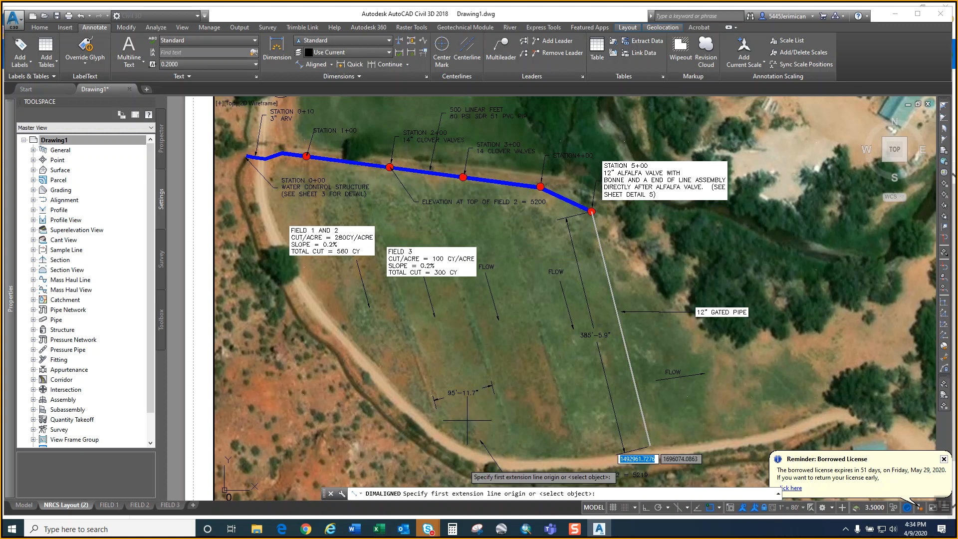
left_click(710, 507)
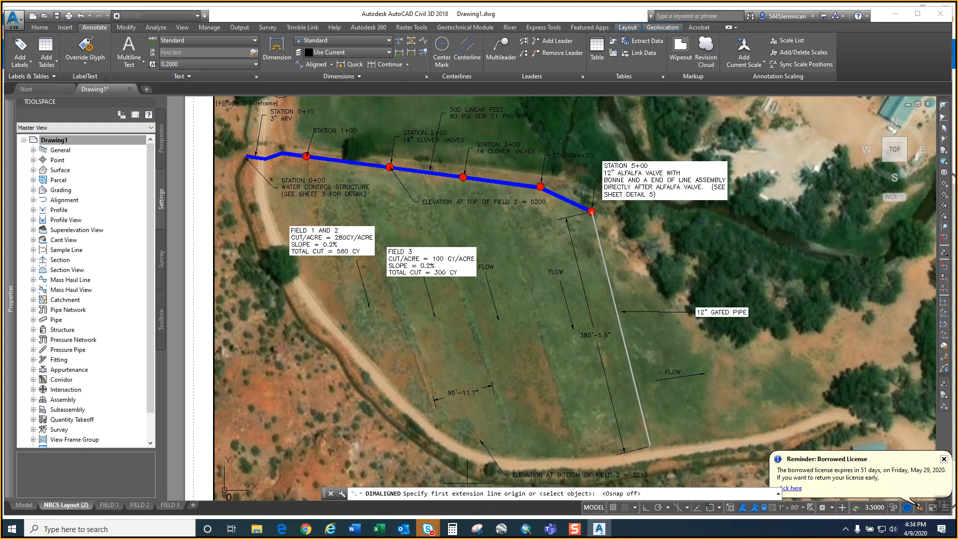
left_click(349, 163)
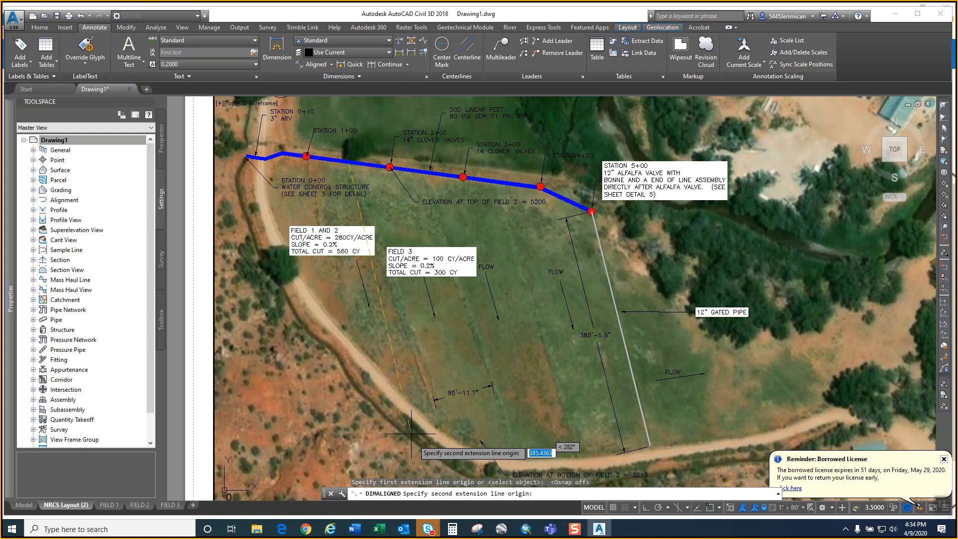
left_click(445, 430)
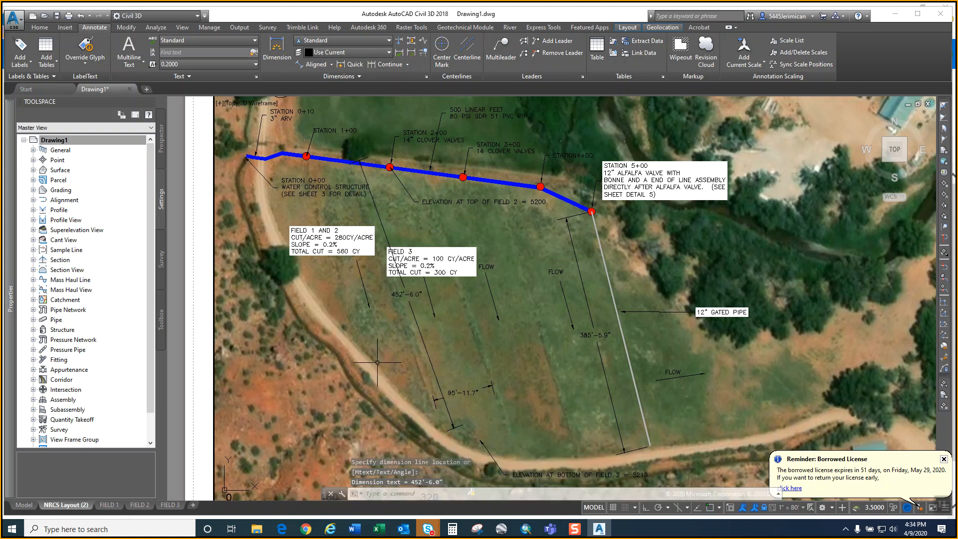
- Move the Station 5+00 alfalfa valve note with its leader end slightly farther east of the valve
scroll(393, 350, "down", 2)
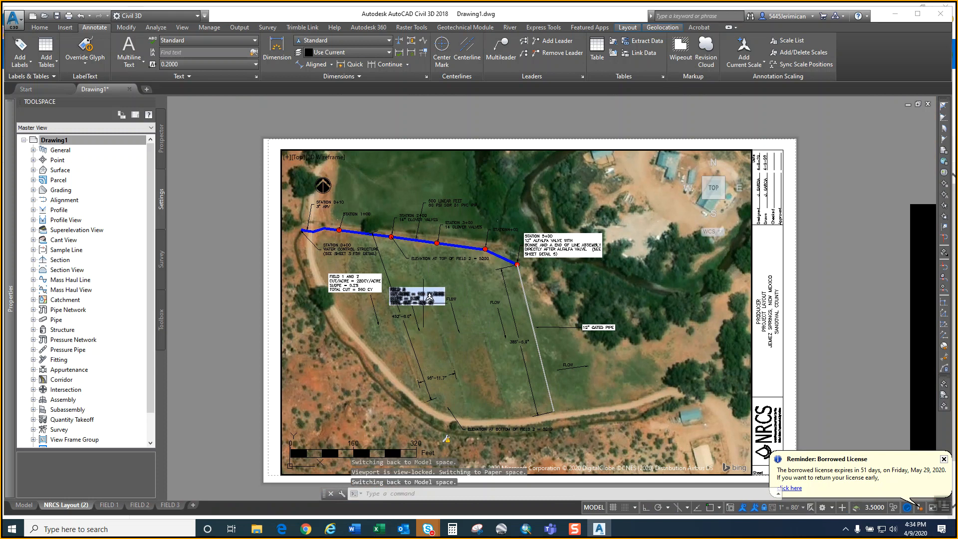
scroll(425, 301, "up", 2)
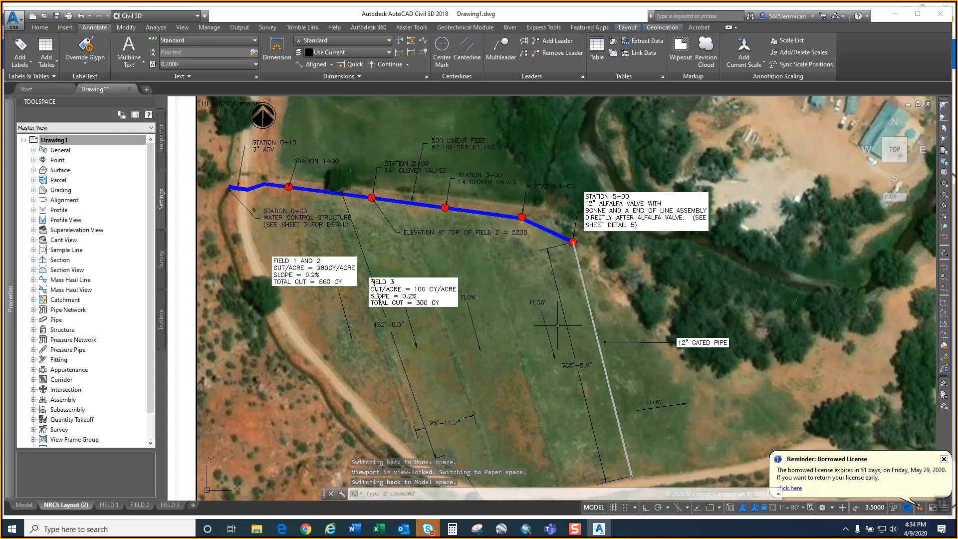
left_click(604, 203)
left_click(587, 211)
left_click(626, 203)
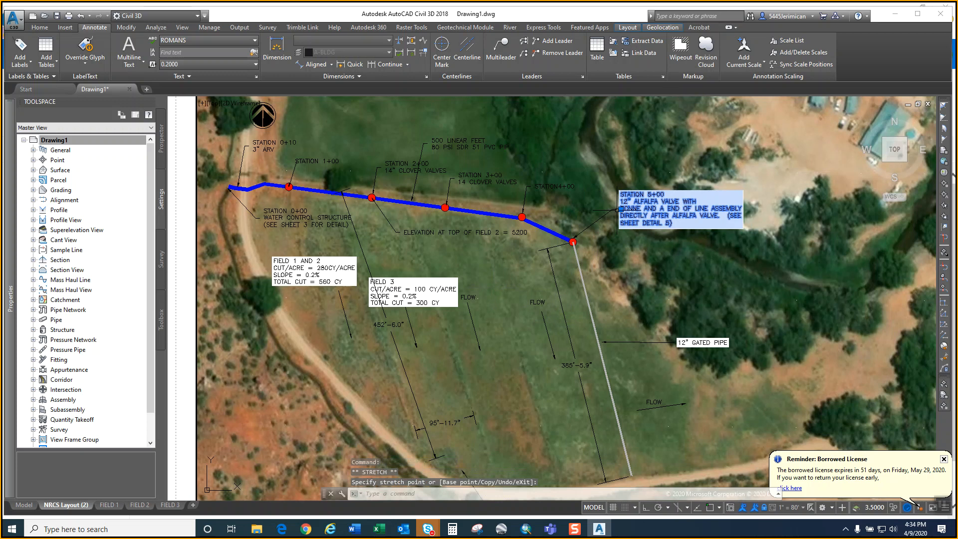
key("Escape")
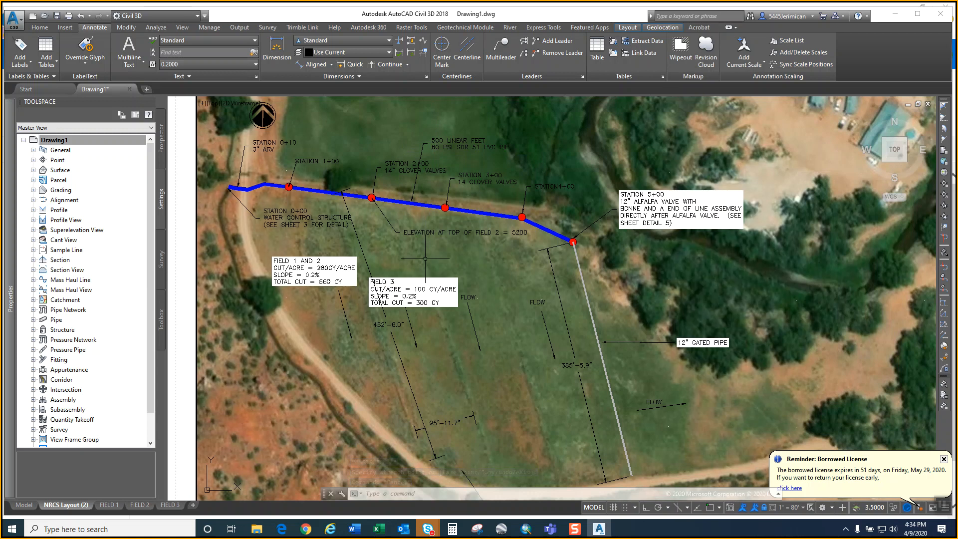
- Return to paper space and start plotting NRCS Layout (2) as a single sheet, accepting the online map warning
scroll(409, 263, "down", 3)
middle_click_drag(409, 263, 385, 255)
double_click(246, 146)
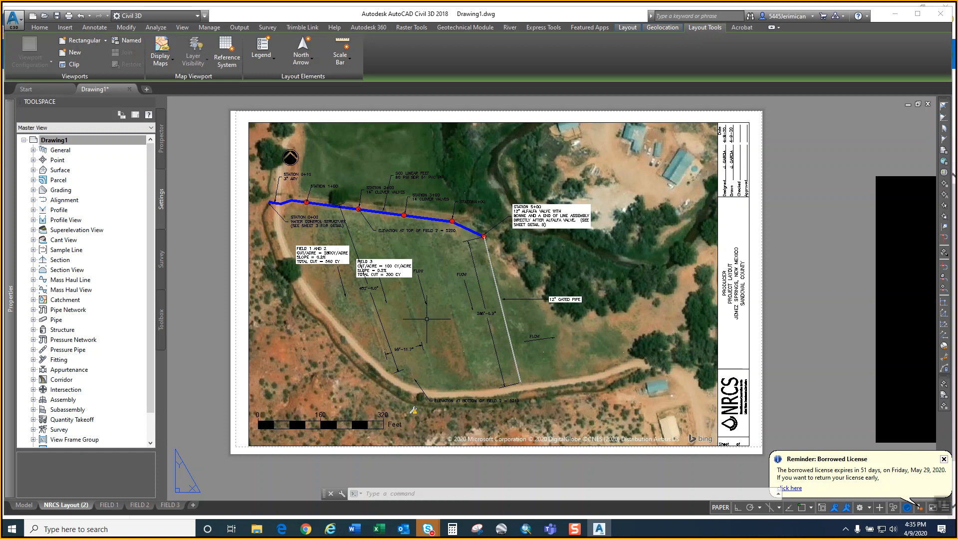
right_click(77, 508)
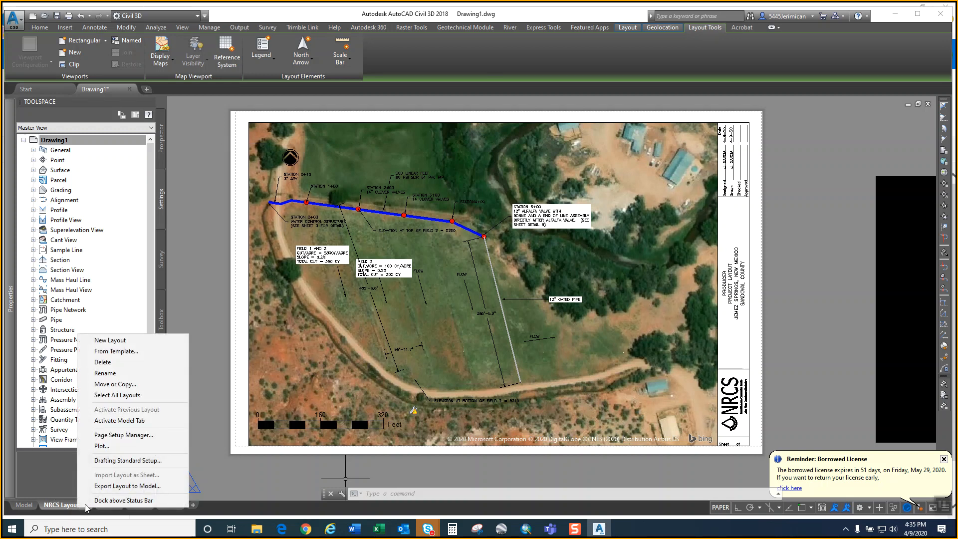
left_click(102, 446)
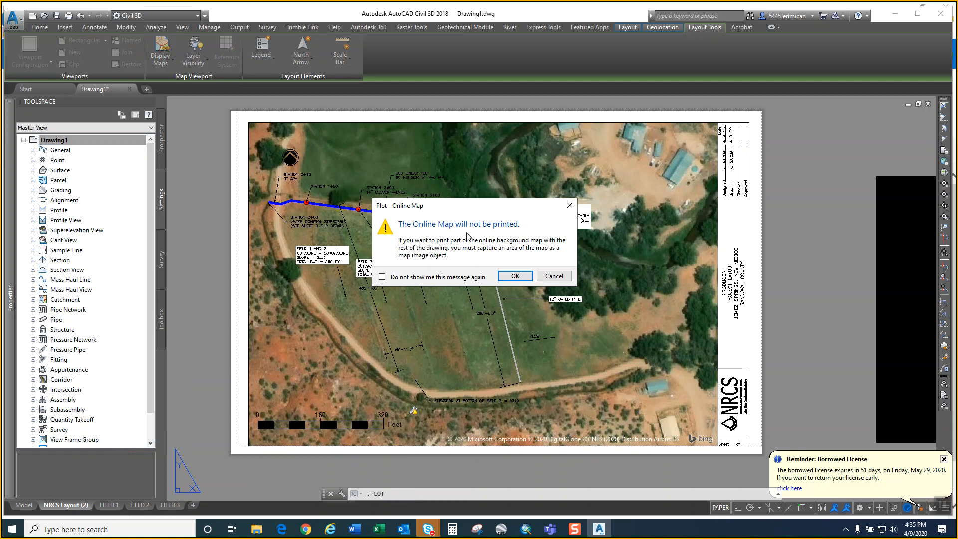
left_click(516, 276)
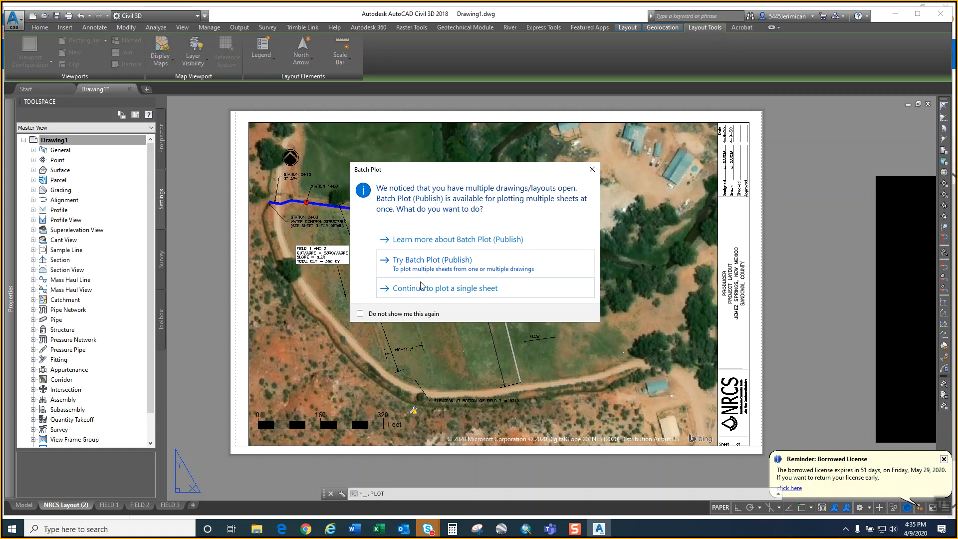
left_click(419, 290)
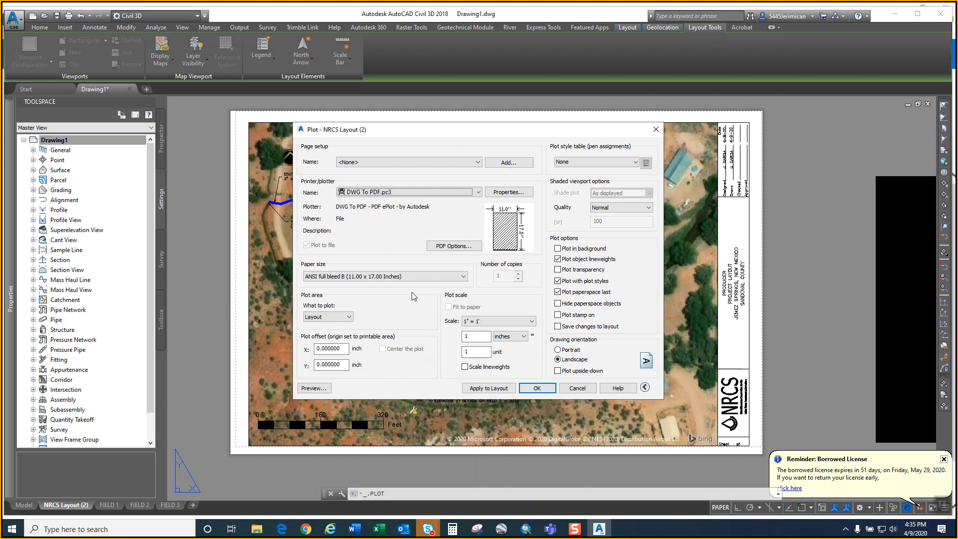
- Load the <Previous plot> page setup for the layout, then set the page setup name back to <None>
left_click(439, 192)
left_click(440, 187)
left_click(441, 164)
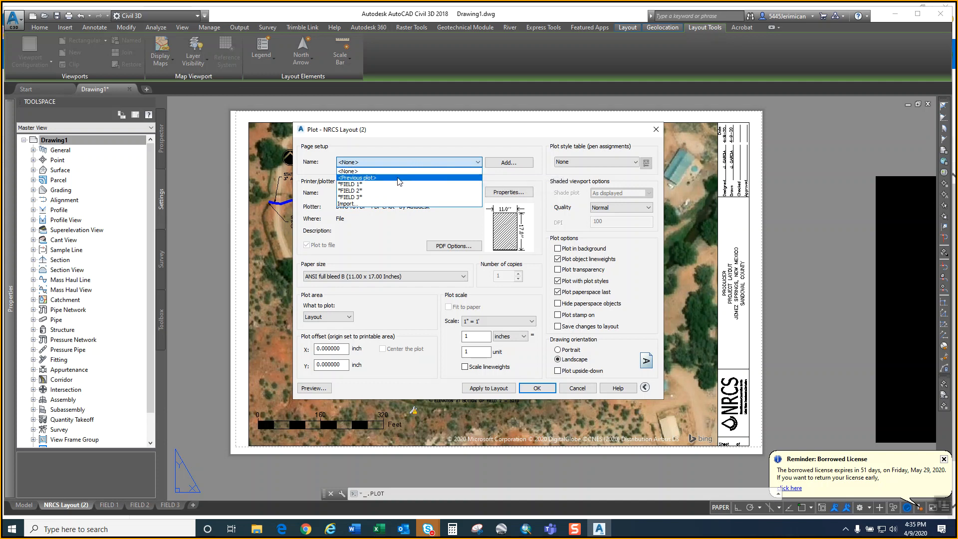
left_click(367, 178)
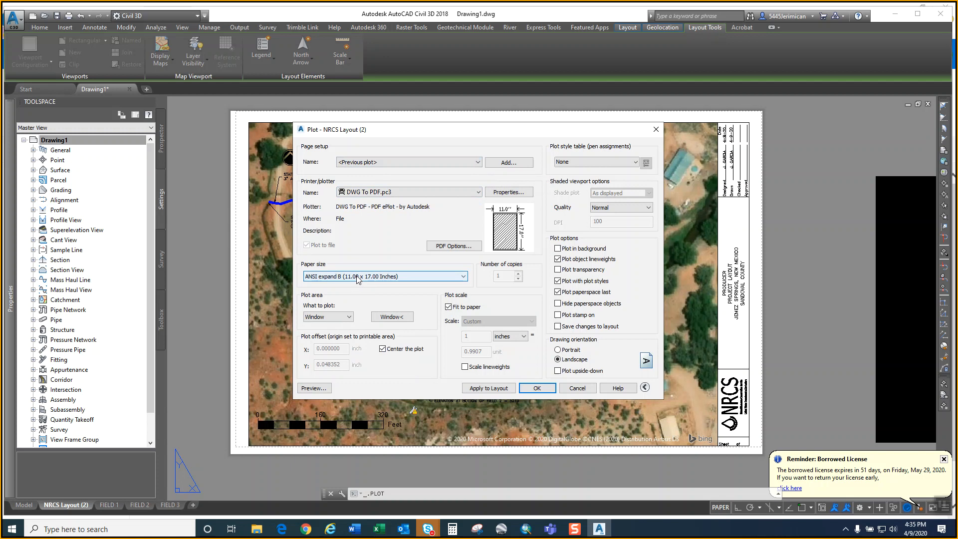
left_click(389, 163)
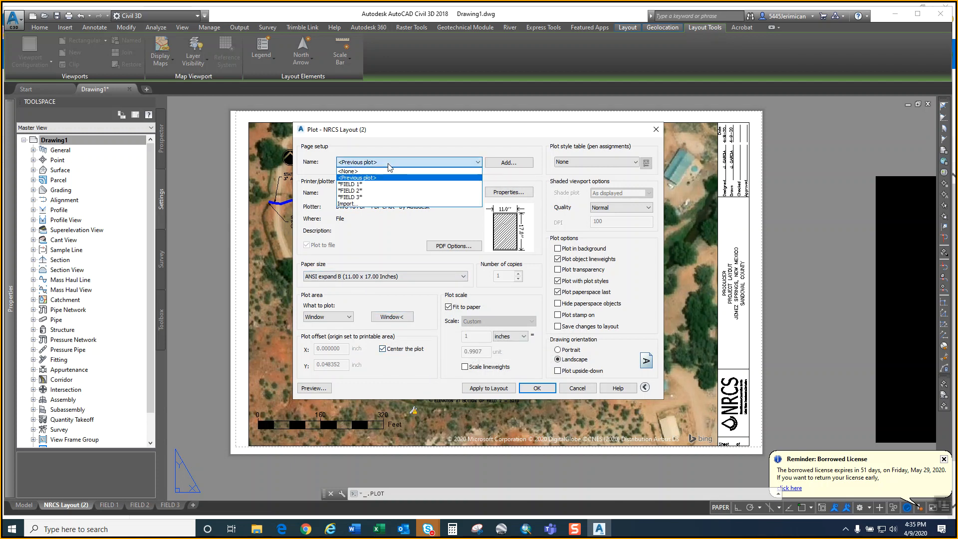
left_click(358, 172)
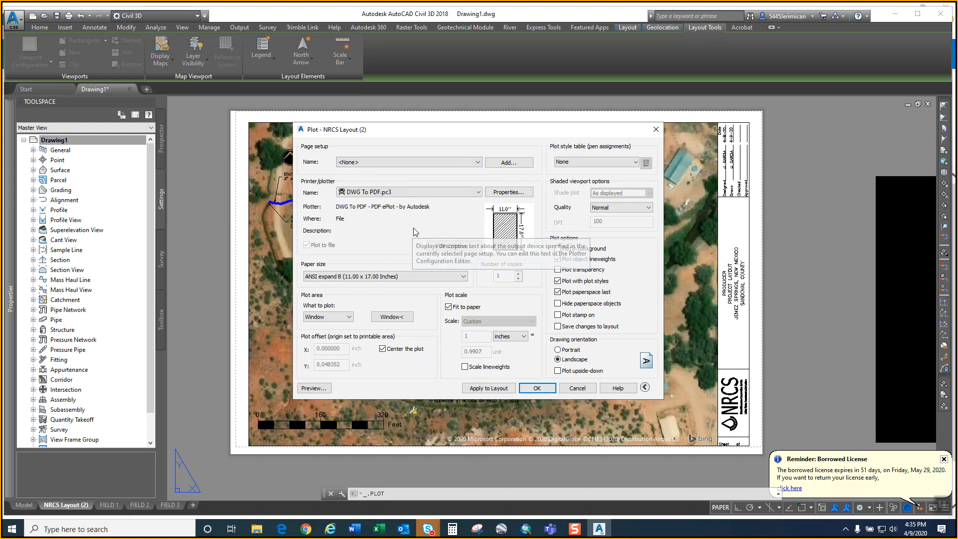
- Select the ANSI expand B (11.00 x 17.00 Inches) paper size and Window as the plot area
left_click(390, 278)
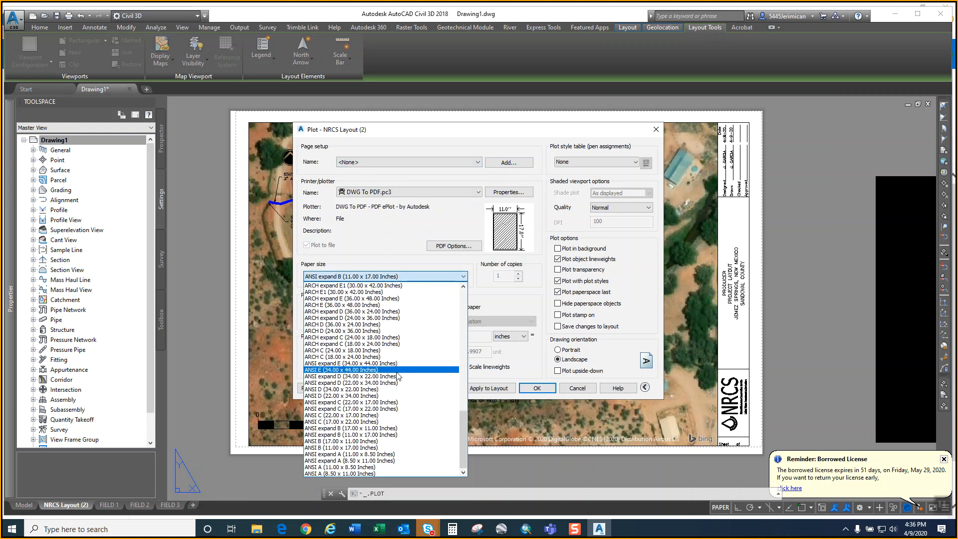
left_click(354, 435)
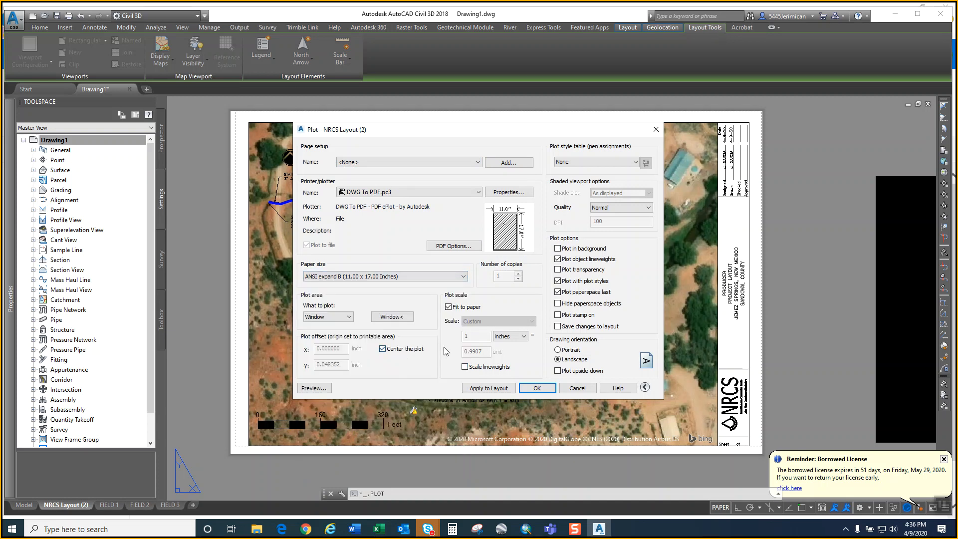
left_click(348, 317)
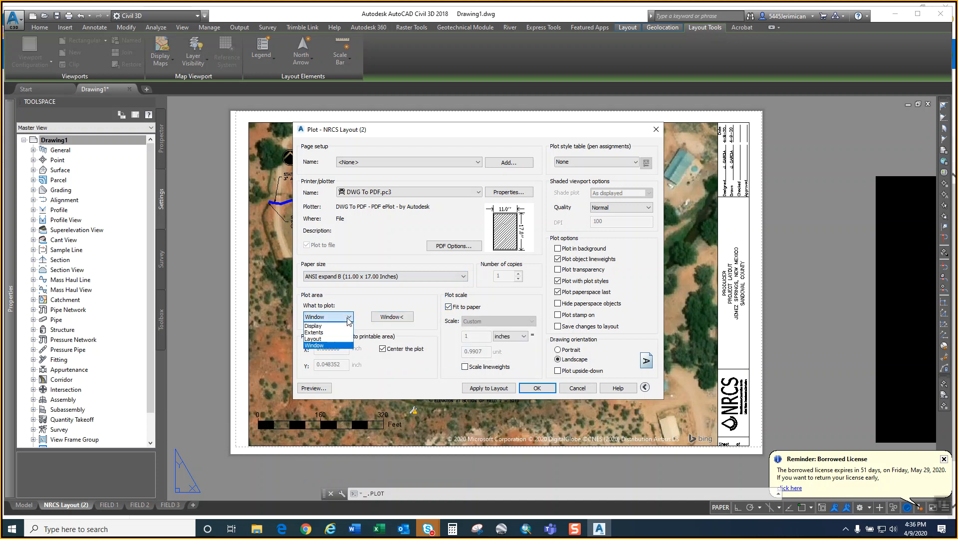
left_click(324, 346)
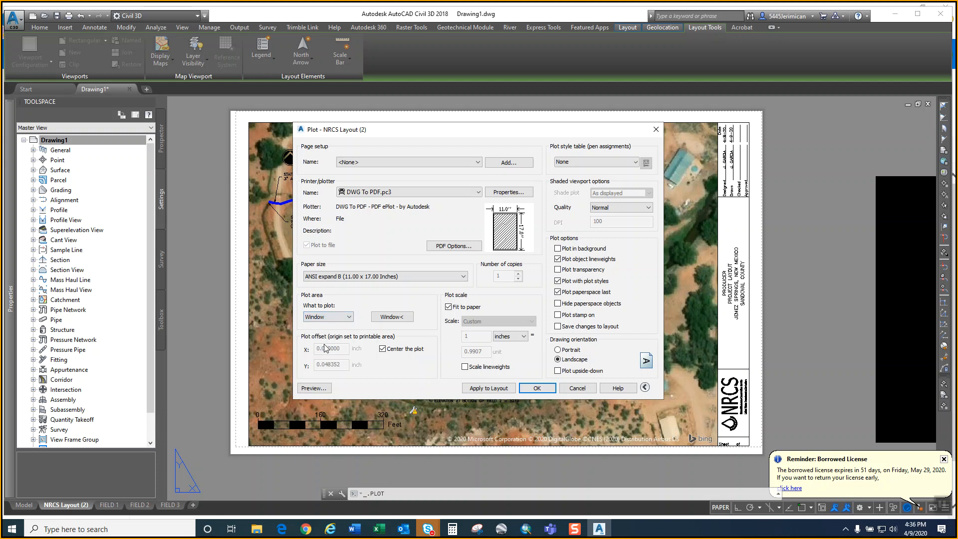
- Turn on object snap and define the plot window from the sheet border's lower-left corner to its upper-right corner
left_click(390, 318)
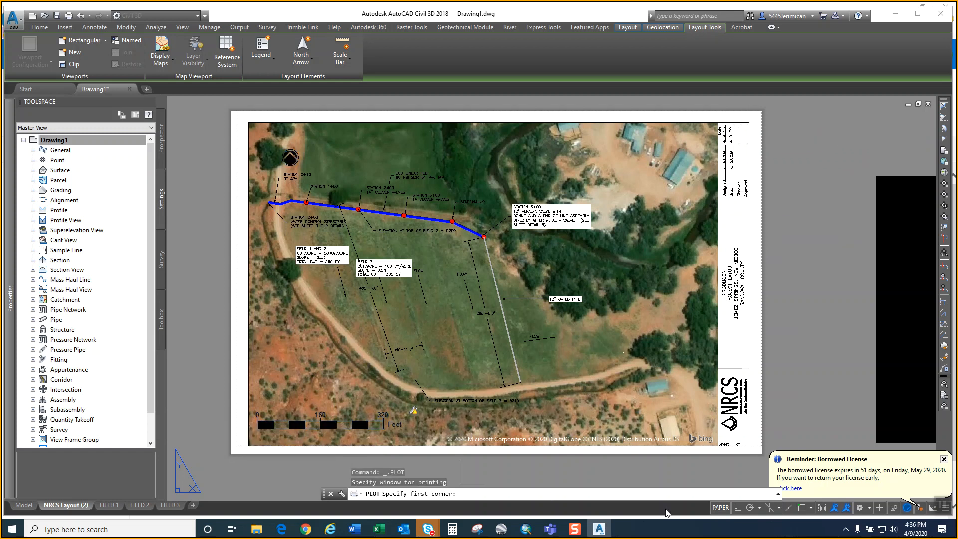
left_click(802, 507)
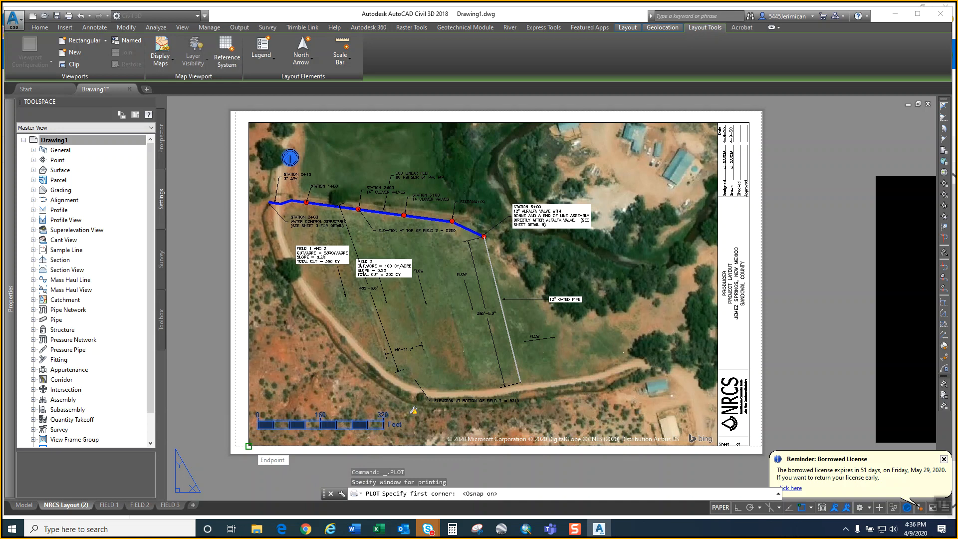
left_click(248, 445)
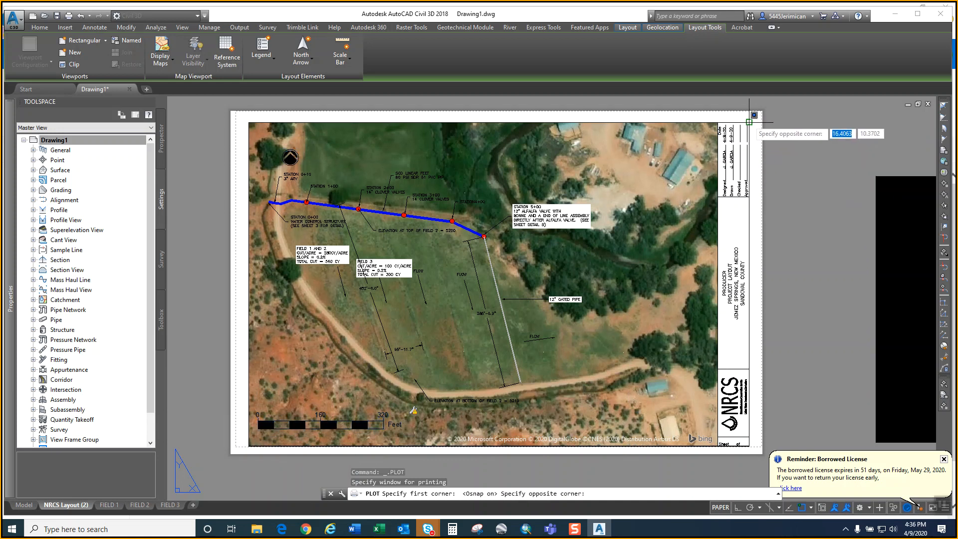
left_click(749, 122)
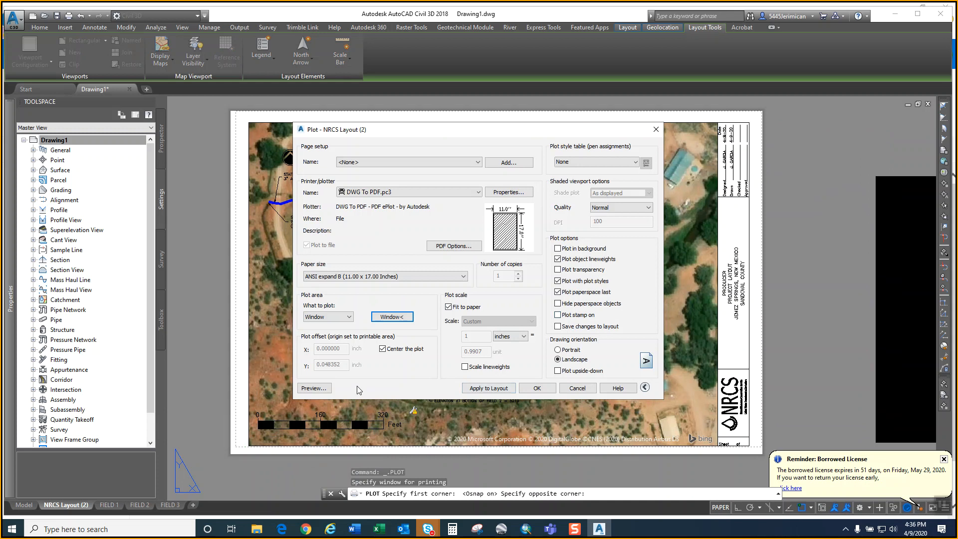
- Preview the plot of NRCS Layout (2), then exit the preview and close the plot setup without plotting
left_click(313, 388)
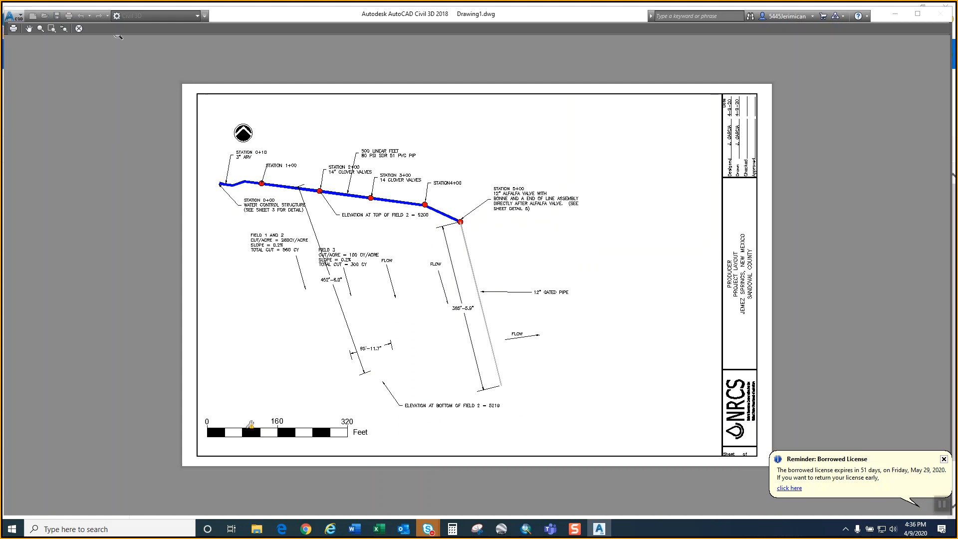
left_click(79, 28)
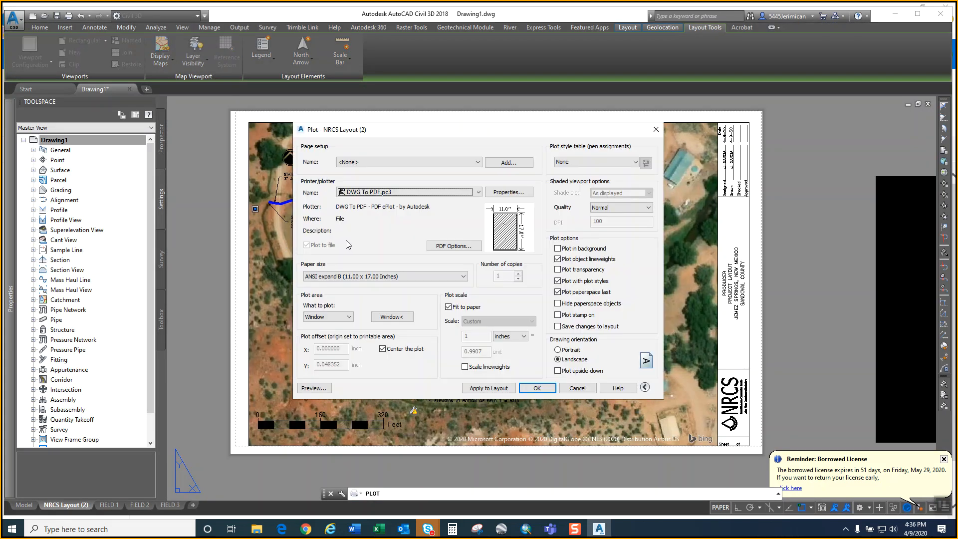
left_click(653, 129)
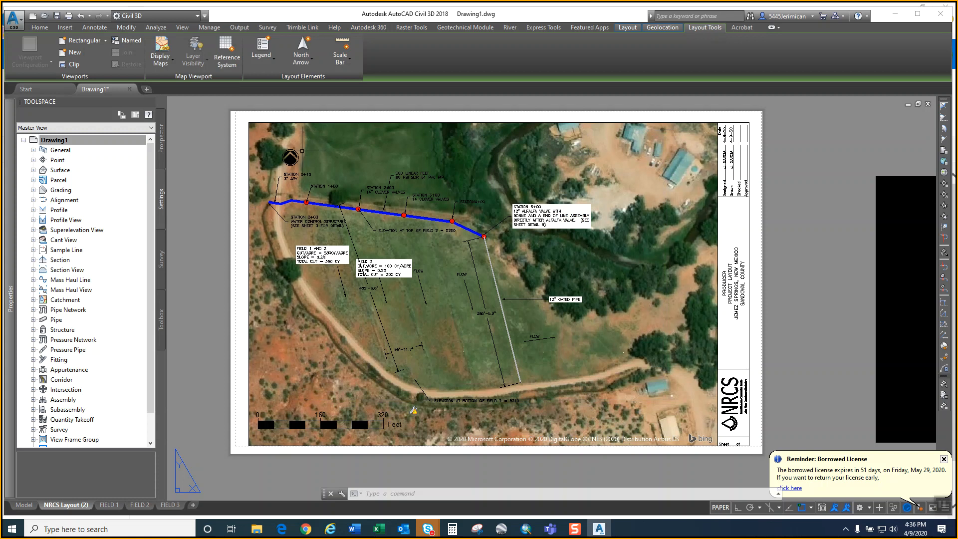
- Activate the layout viewport, capture its aerial map as an image with Capture Viewport, and return to paper space
double_click(273, 135)
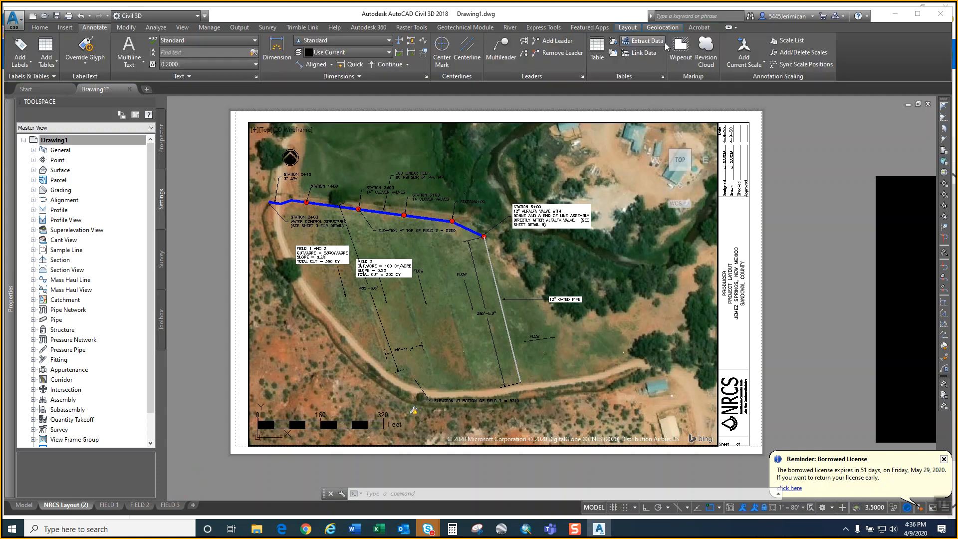
left_click(657, 28)
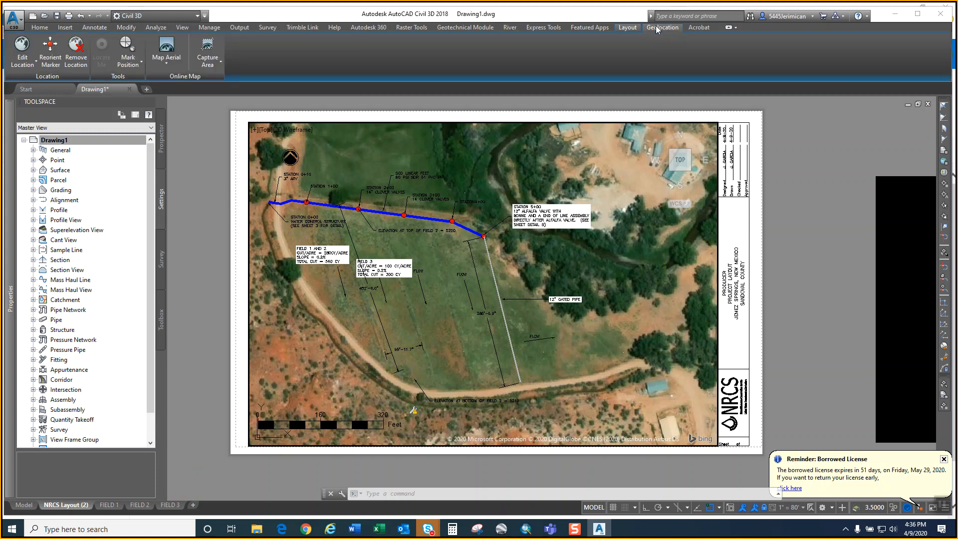
left_click(209, 65)
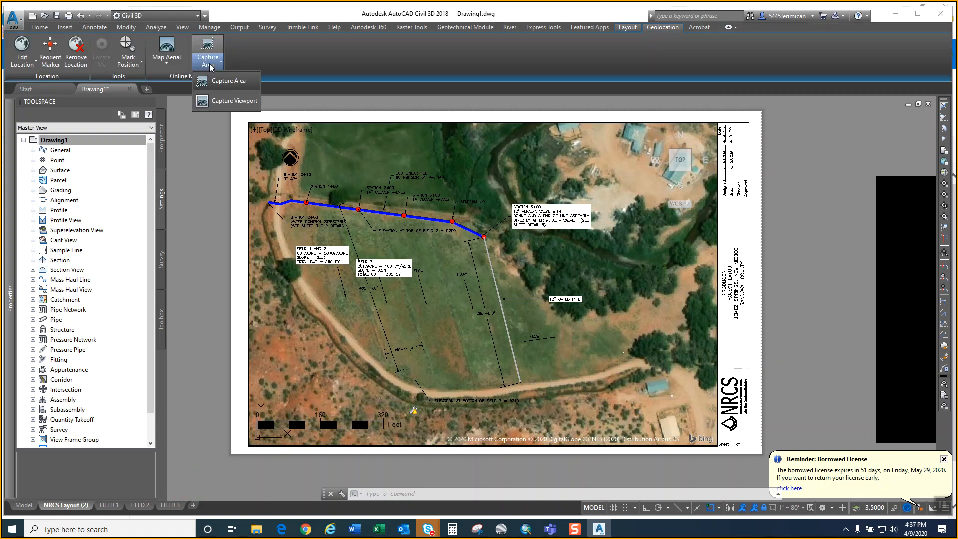
left_click(225, 100)
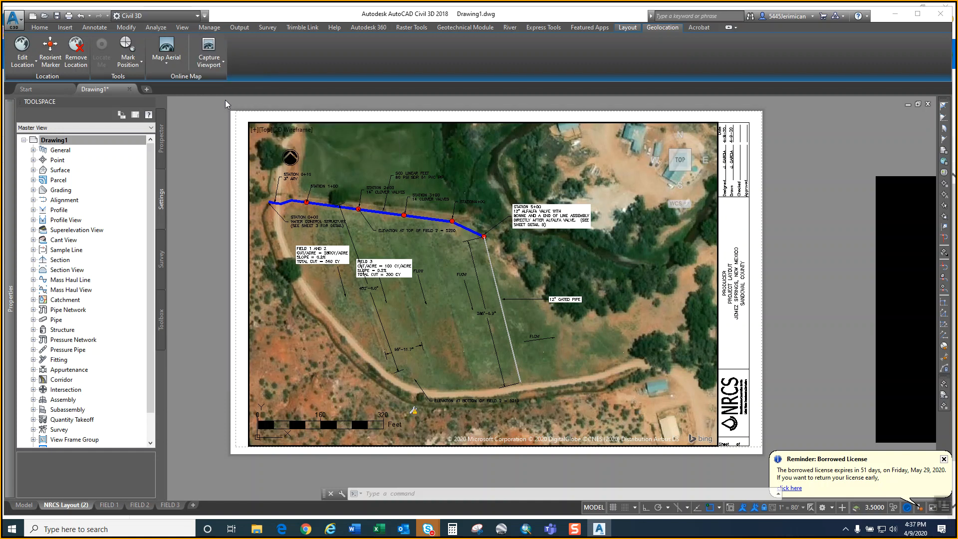
left_click(247, 129)
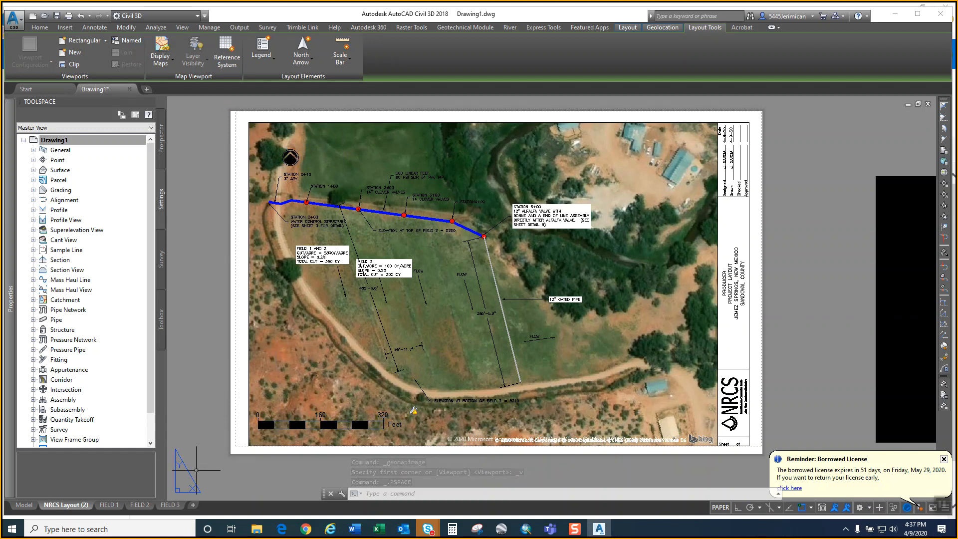
- Start plotting NRCS Layout (2) again as a single sheet, accepting the online map warning, and load the <Previous plot> page setup
mouse_move(72, 506)
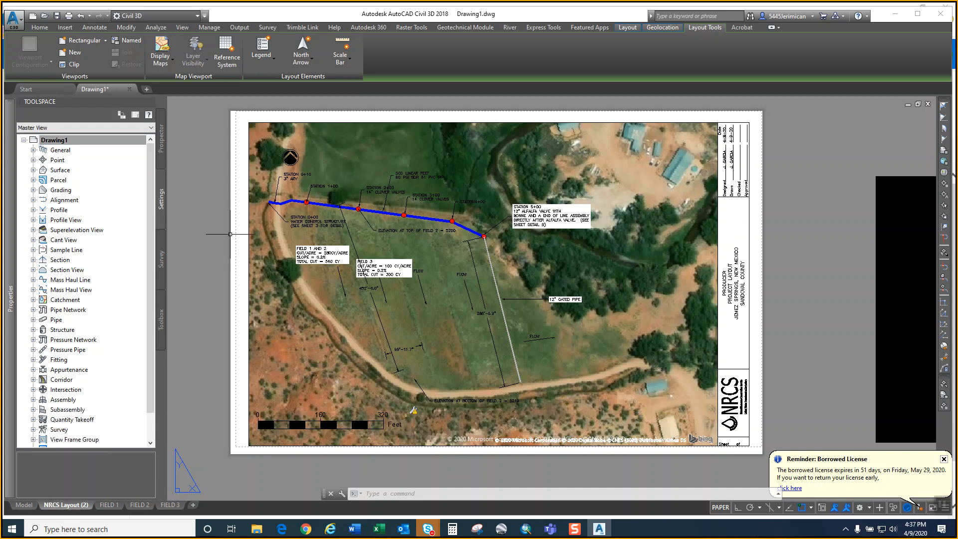
right_click(77, 506)
left_click(108, 442)
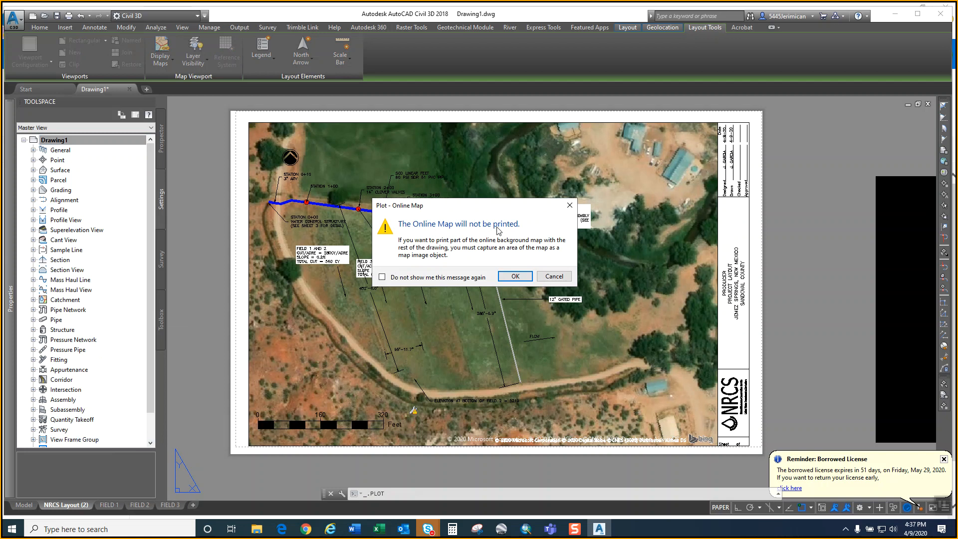
left_click(515, 277)
left_click(435, 288)
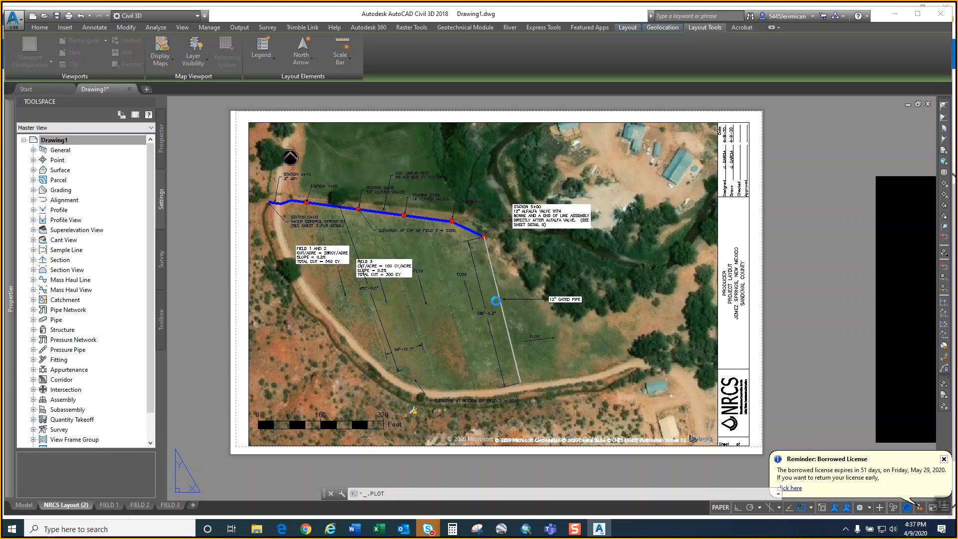
left_click(388, 161)
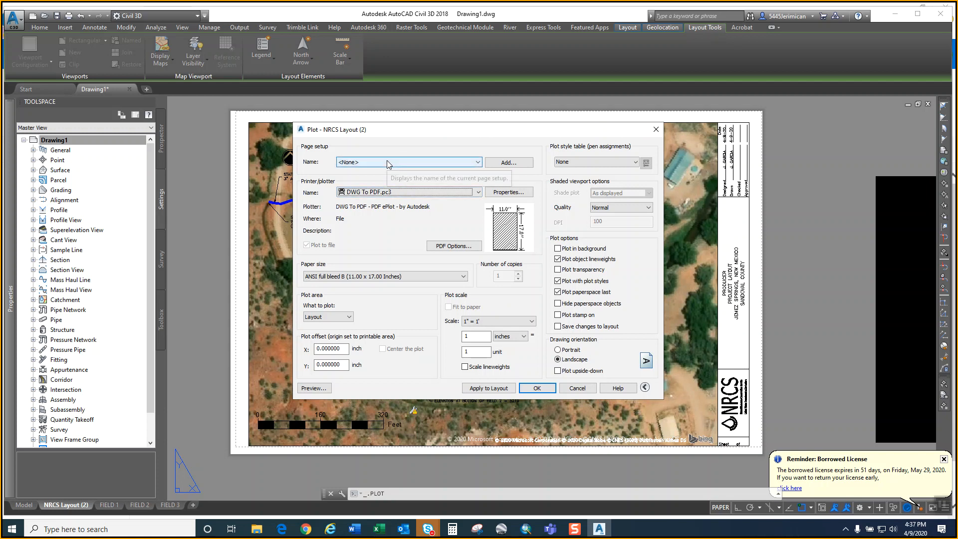
left_click(375, 181)
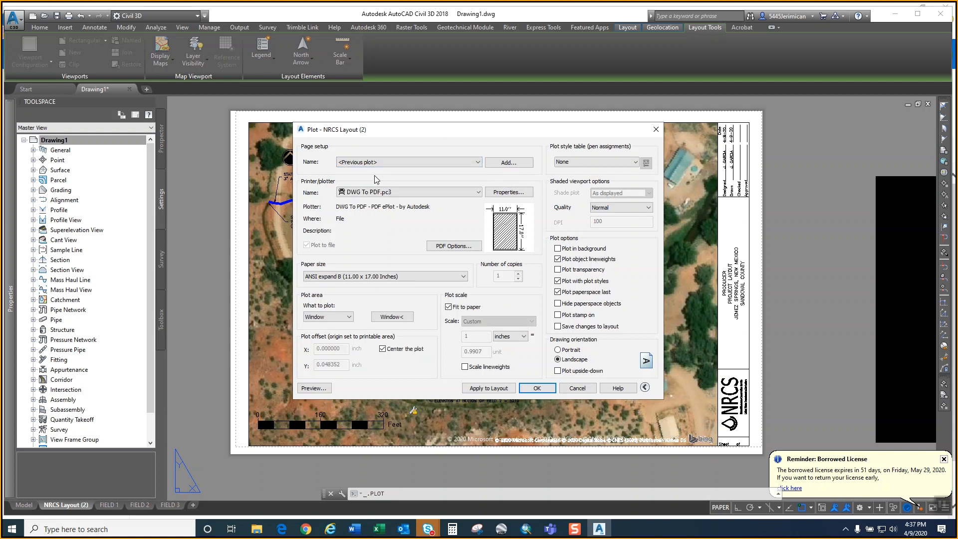
- Define the plot window from the sheet border's upper-left corner to its lower-right corner and preview the plot
left_click(400, 318)
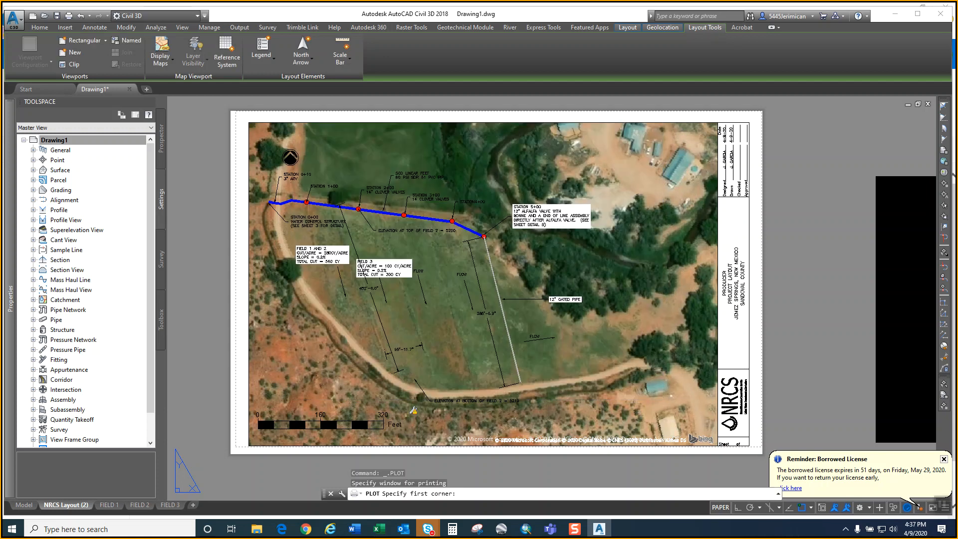
left_click(248, 121)
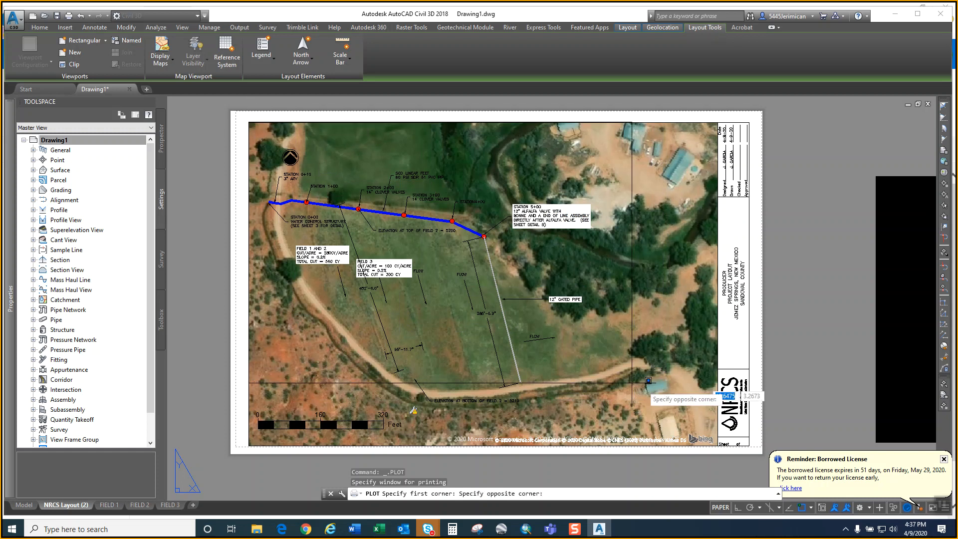
left_click(748, 445)
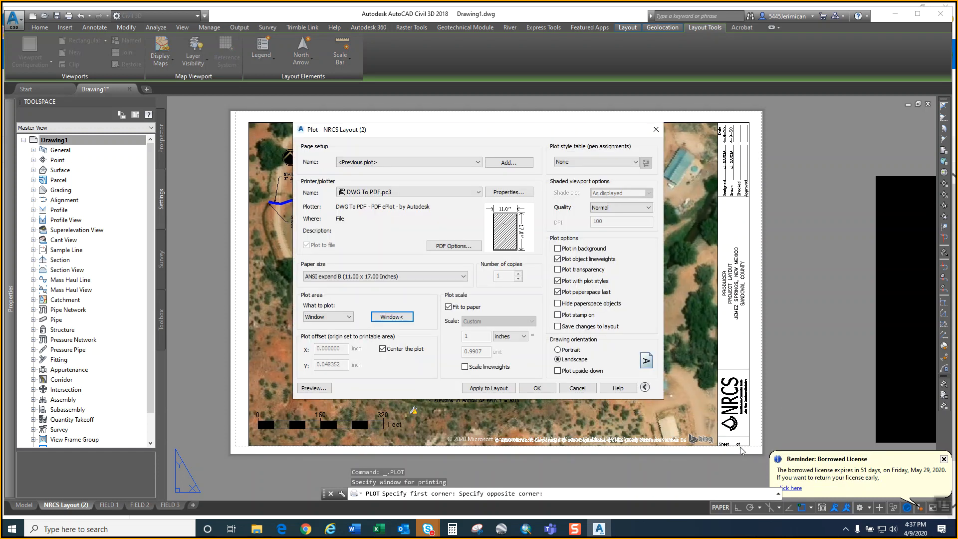
left_click(314, 390)
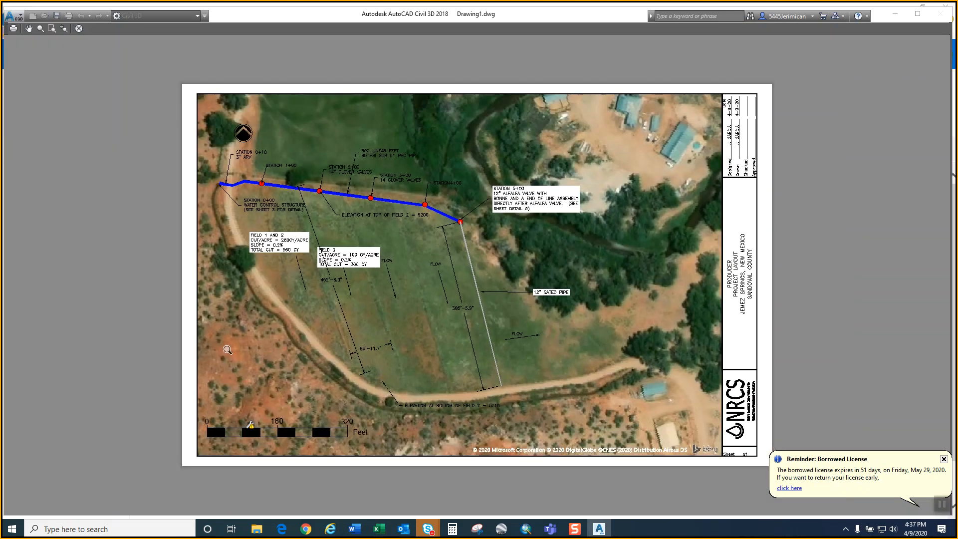
- Plot the previewed sheet and choose the Desktop as the save location for the PDF
left_click(13, 28)
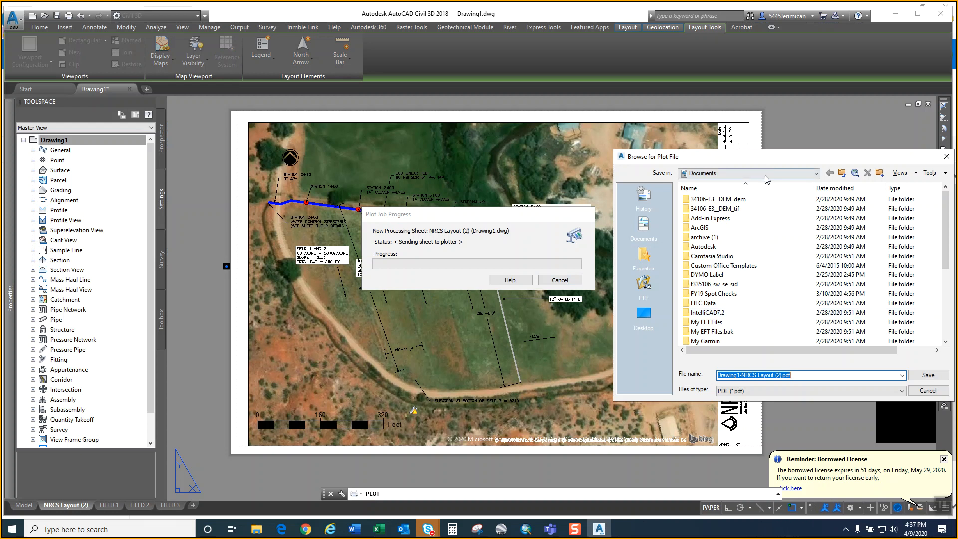
left_click(766, 175)
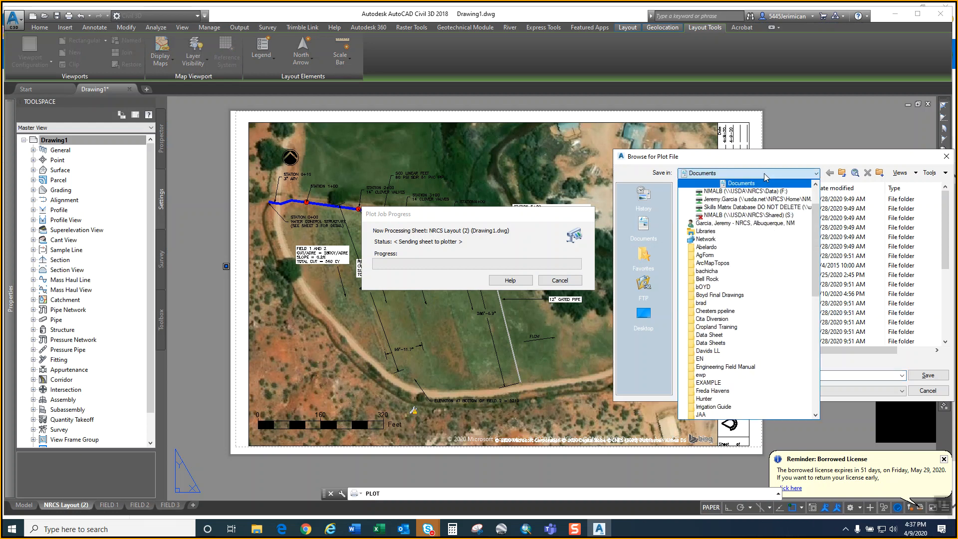
scroll(732, 227, "up", 2)
left_click(718, 184)
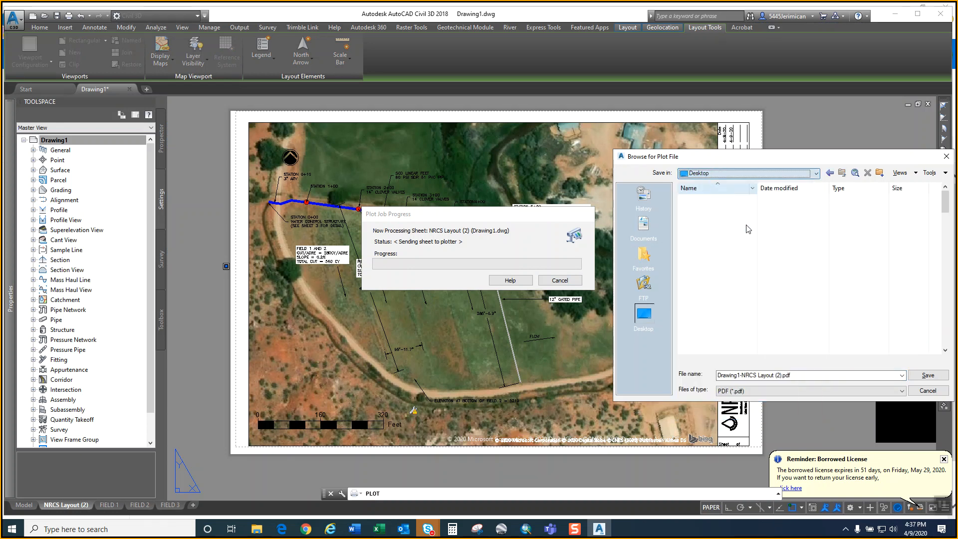
left_click(747, 375)
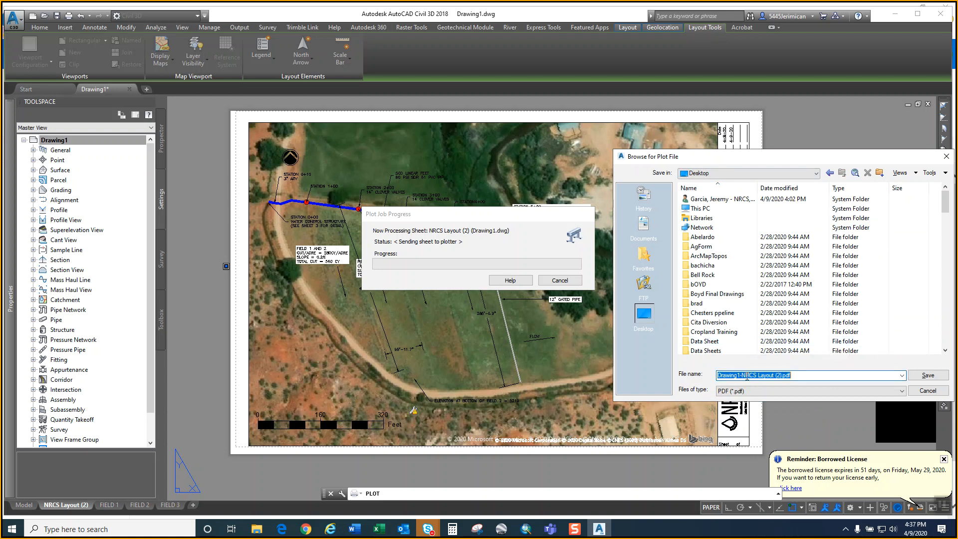
- Create a new folder on the Desktop named PRODUCER DESIGN DRAWING FOLDER
left_click(879, 173)
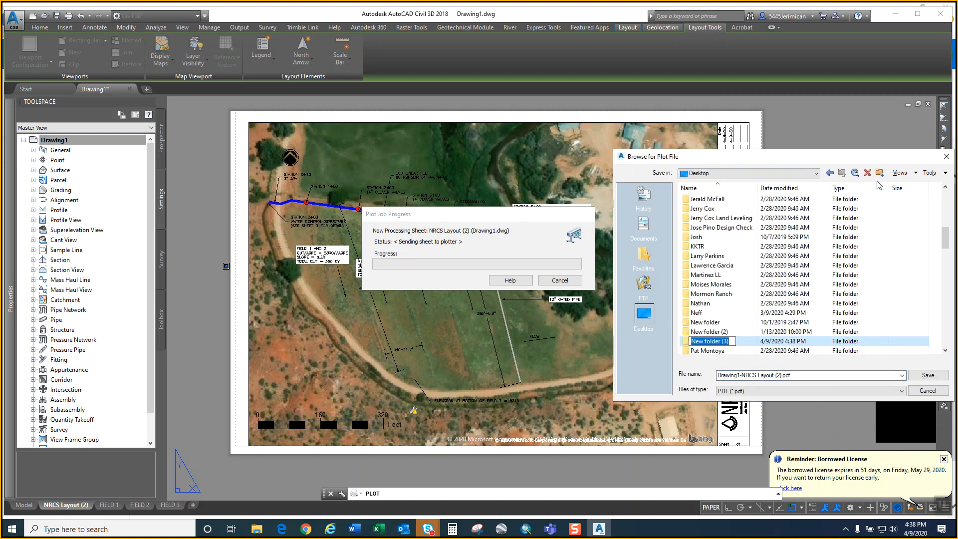
type("PRODUCER FOLDER")
key("BackSpace")
key("BackSpace")
key("BackSpace")
key("BackSpace")
key("BackSpace")
type("ESIGN DRW")
key("BackSpace")
type("AWING FOLDER")
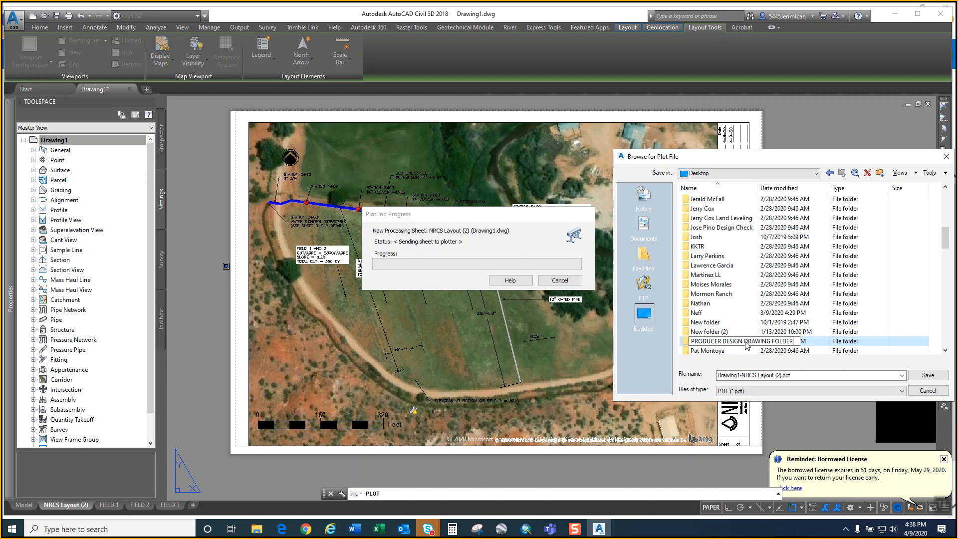
key("Return")
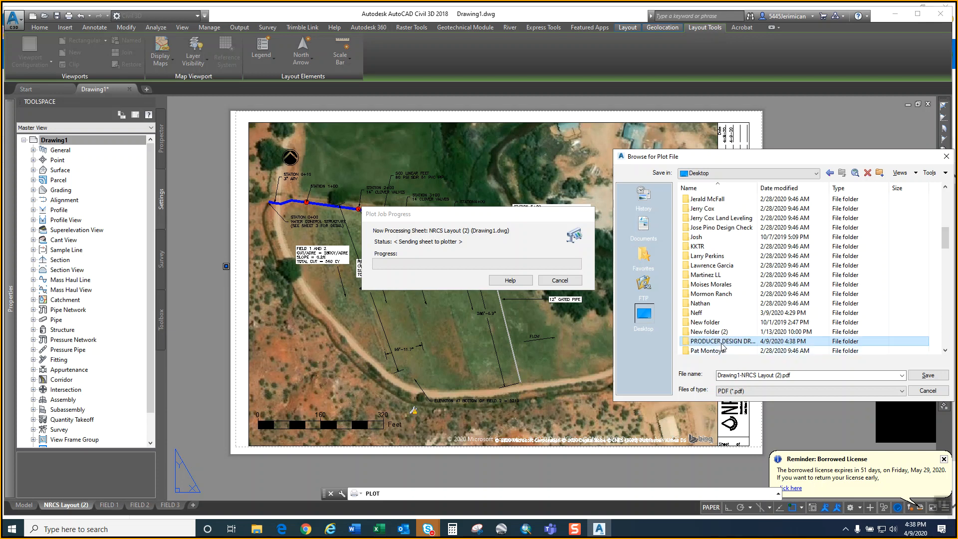
- Save the plot in the PRODUCER DESIGN DRAWING FOLDER as PRODUCER LAYOUT DRAFT 1.pdf
double_click(743, 341)
left_click(771, 372)
left_click(783, 375)
key("shift+Home")
type("PRODUCER LAYOUT")
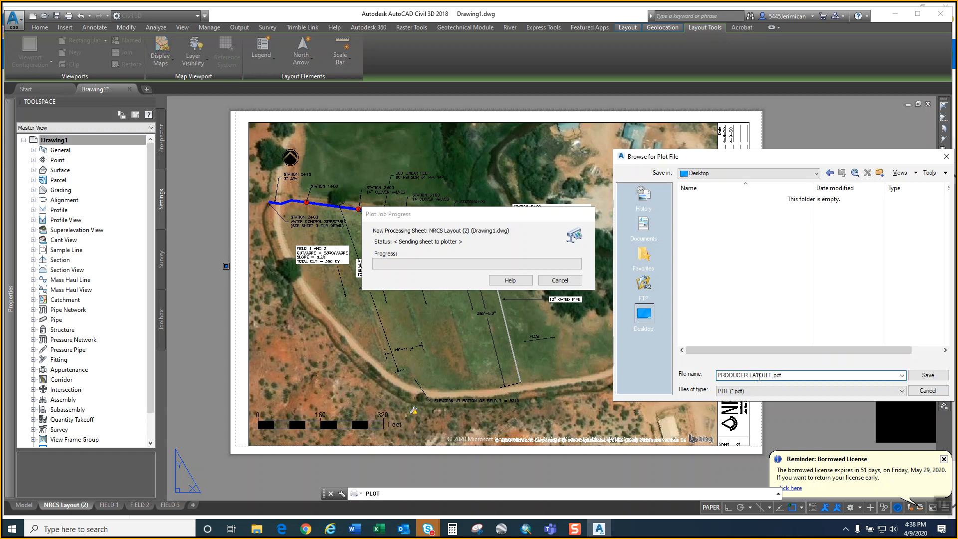
type("DRAFT 1")
left_click(926, 375)
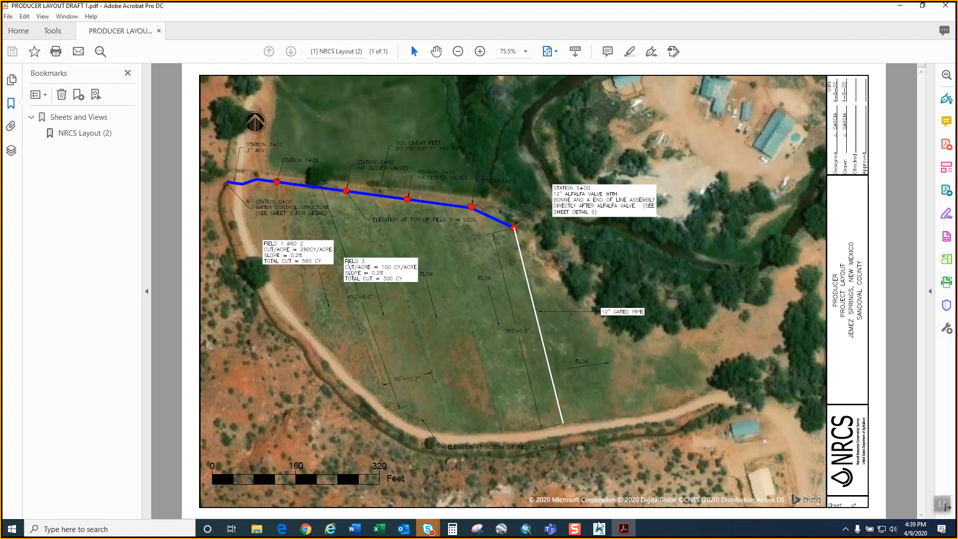
left_click(574, 529)
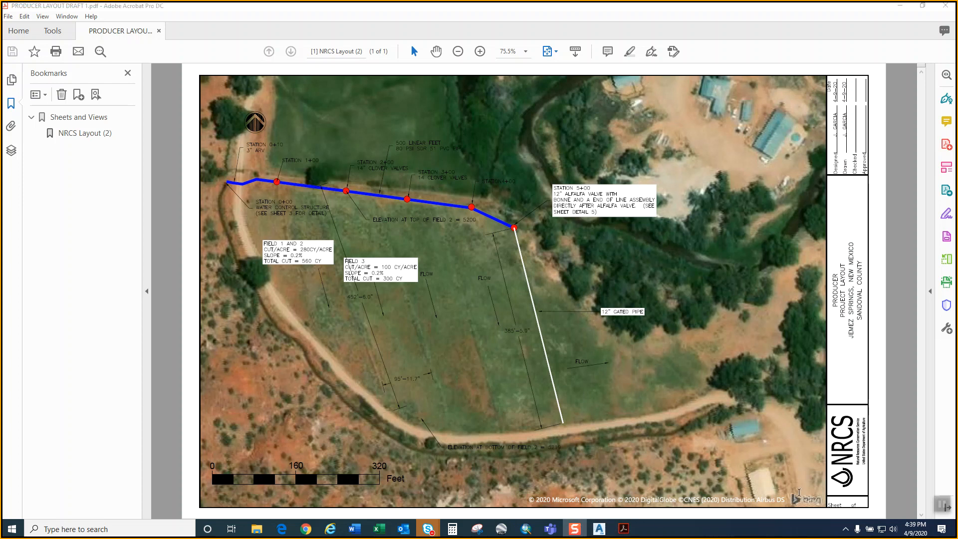